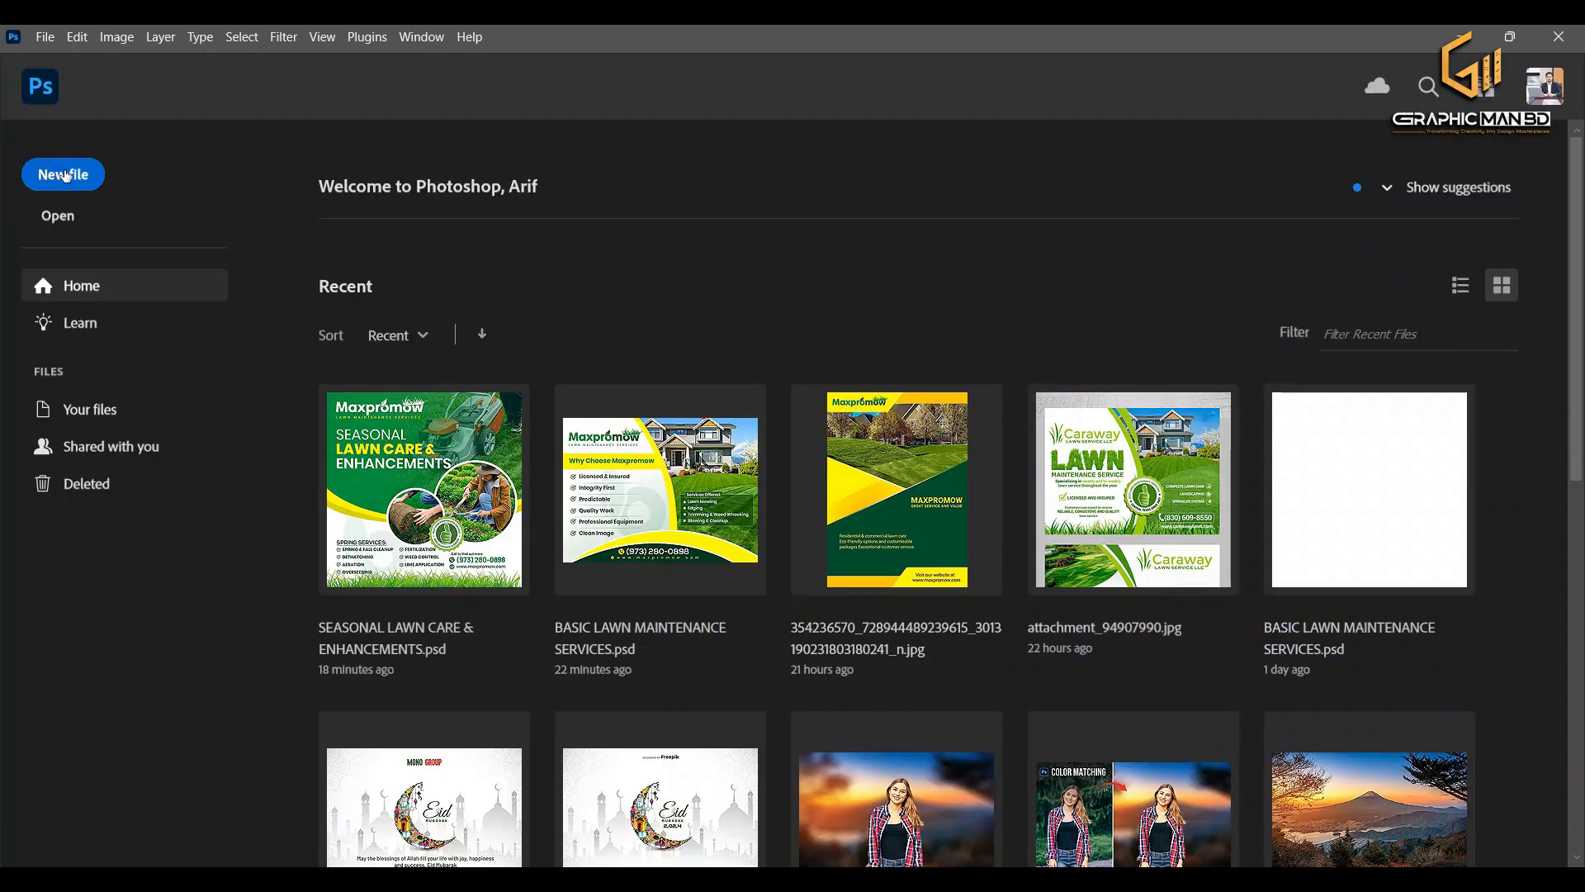
Create a new blank Letter print document, 8.5 x 11 inches, with the resolution set to 72 pixels/inch
{"action": "left_click", "coordinate": [66, 176]}
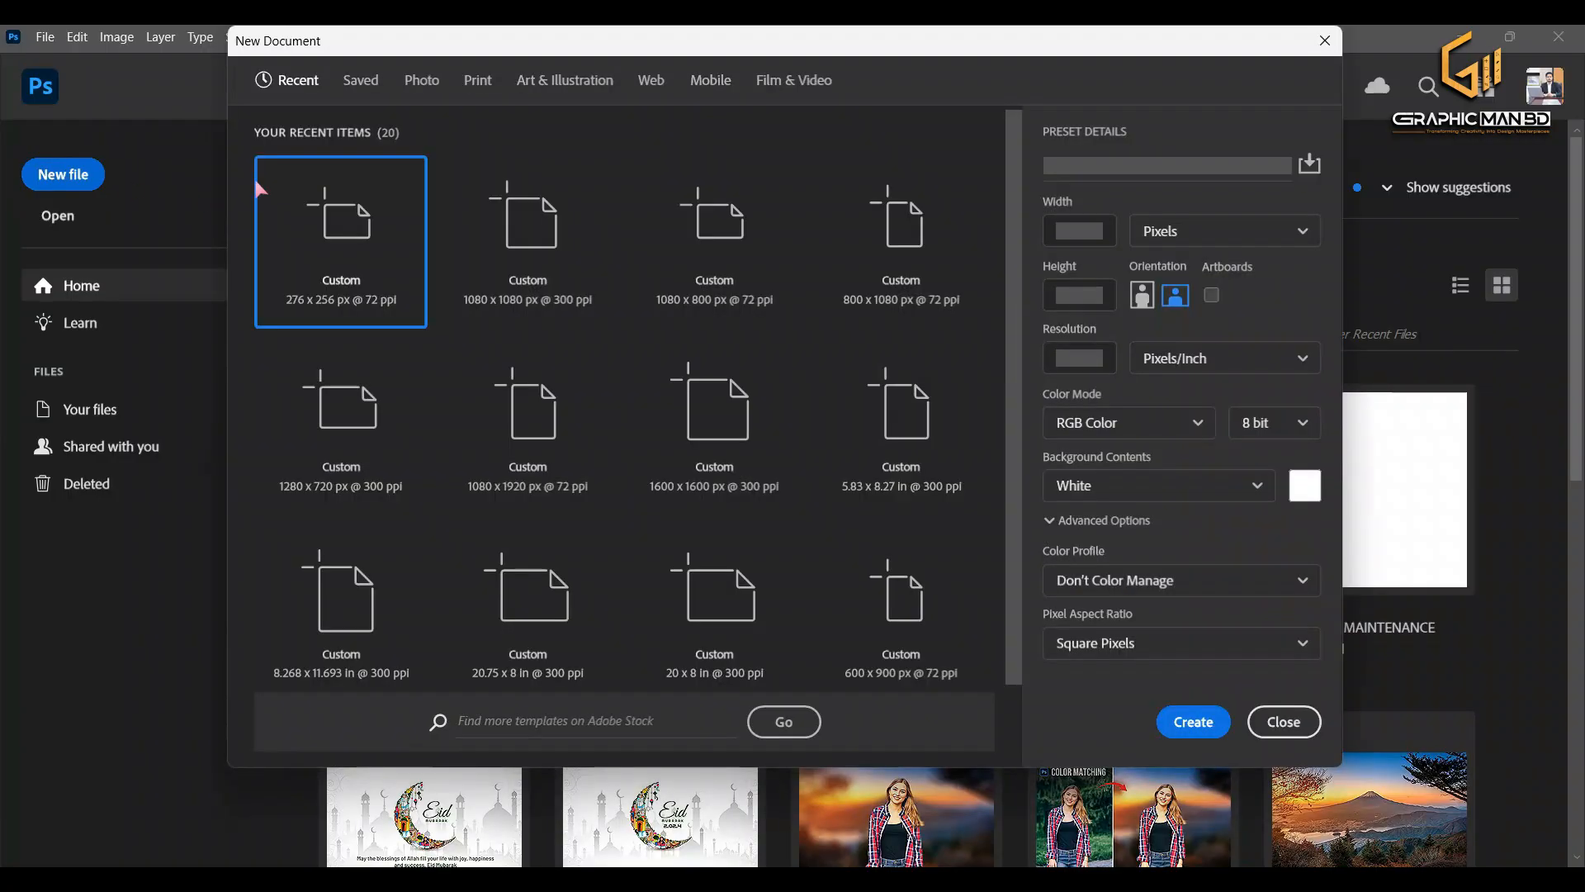
{"action": "left_click", "coordinate": [477, 87]}
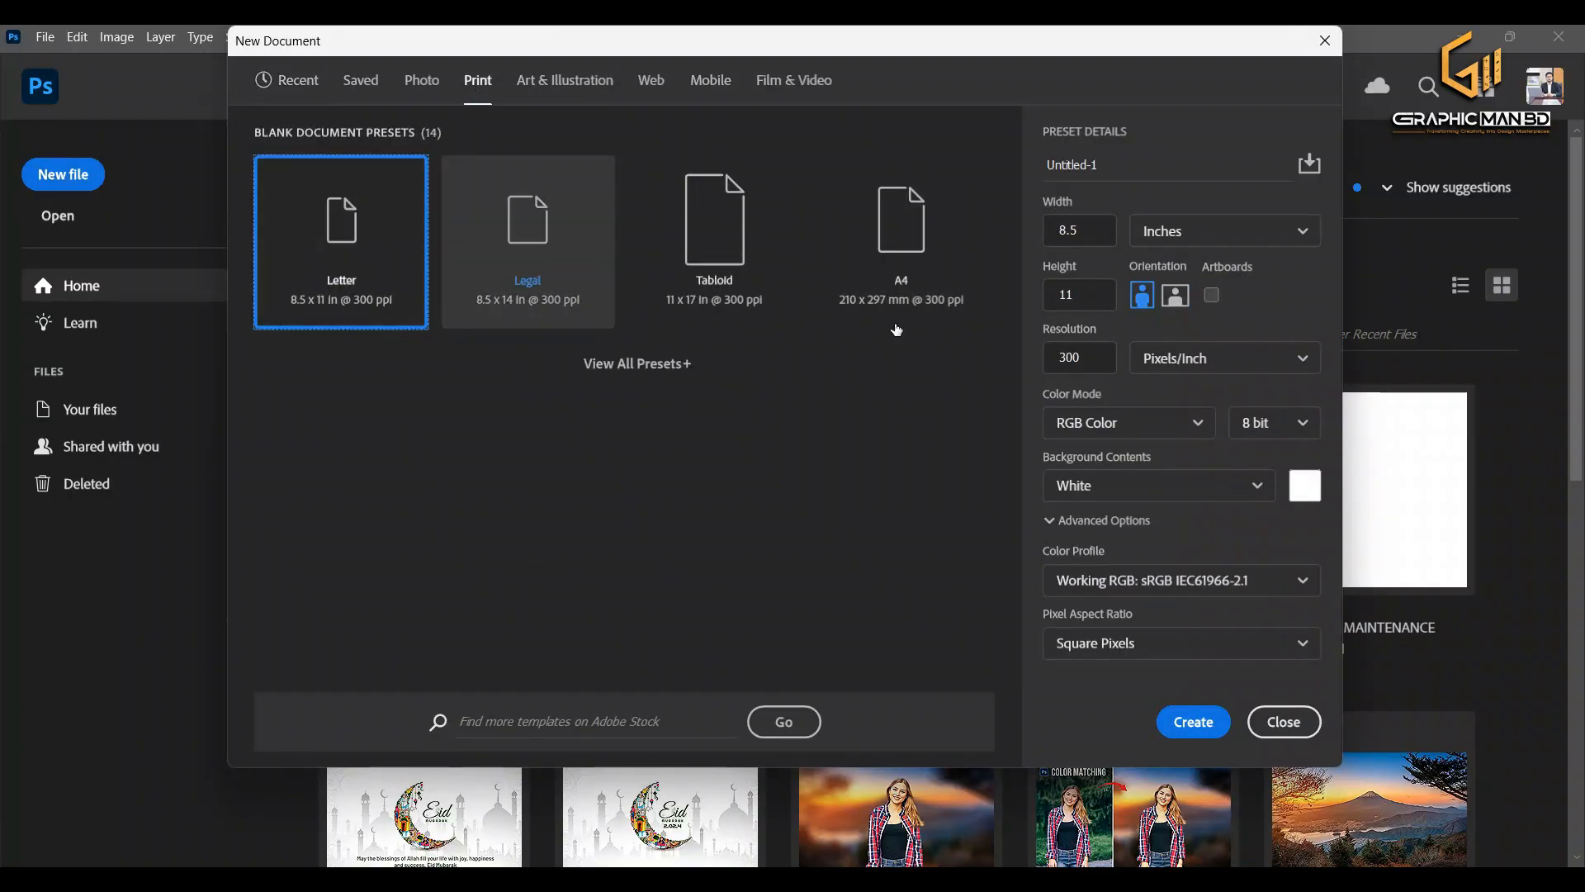
{"action": "left_click", "coordinate": [1050, 360]}
{"action": "type", "text": "7"}
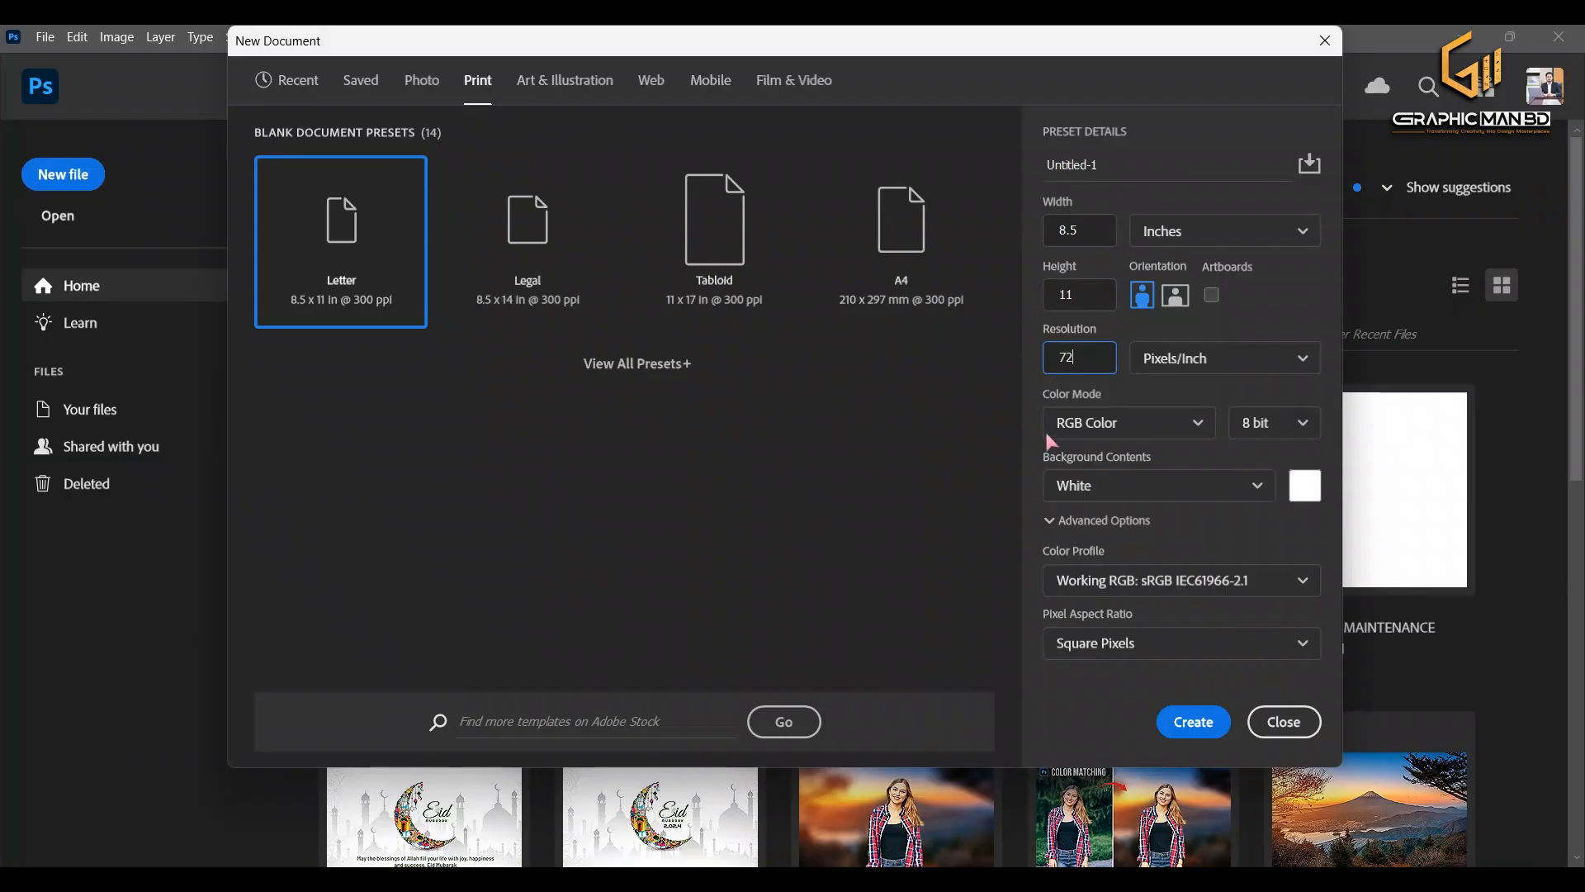
{"action": "type", "text": "2"}
{"action": "left_click", "coordinate": [1189, 723]}
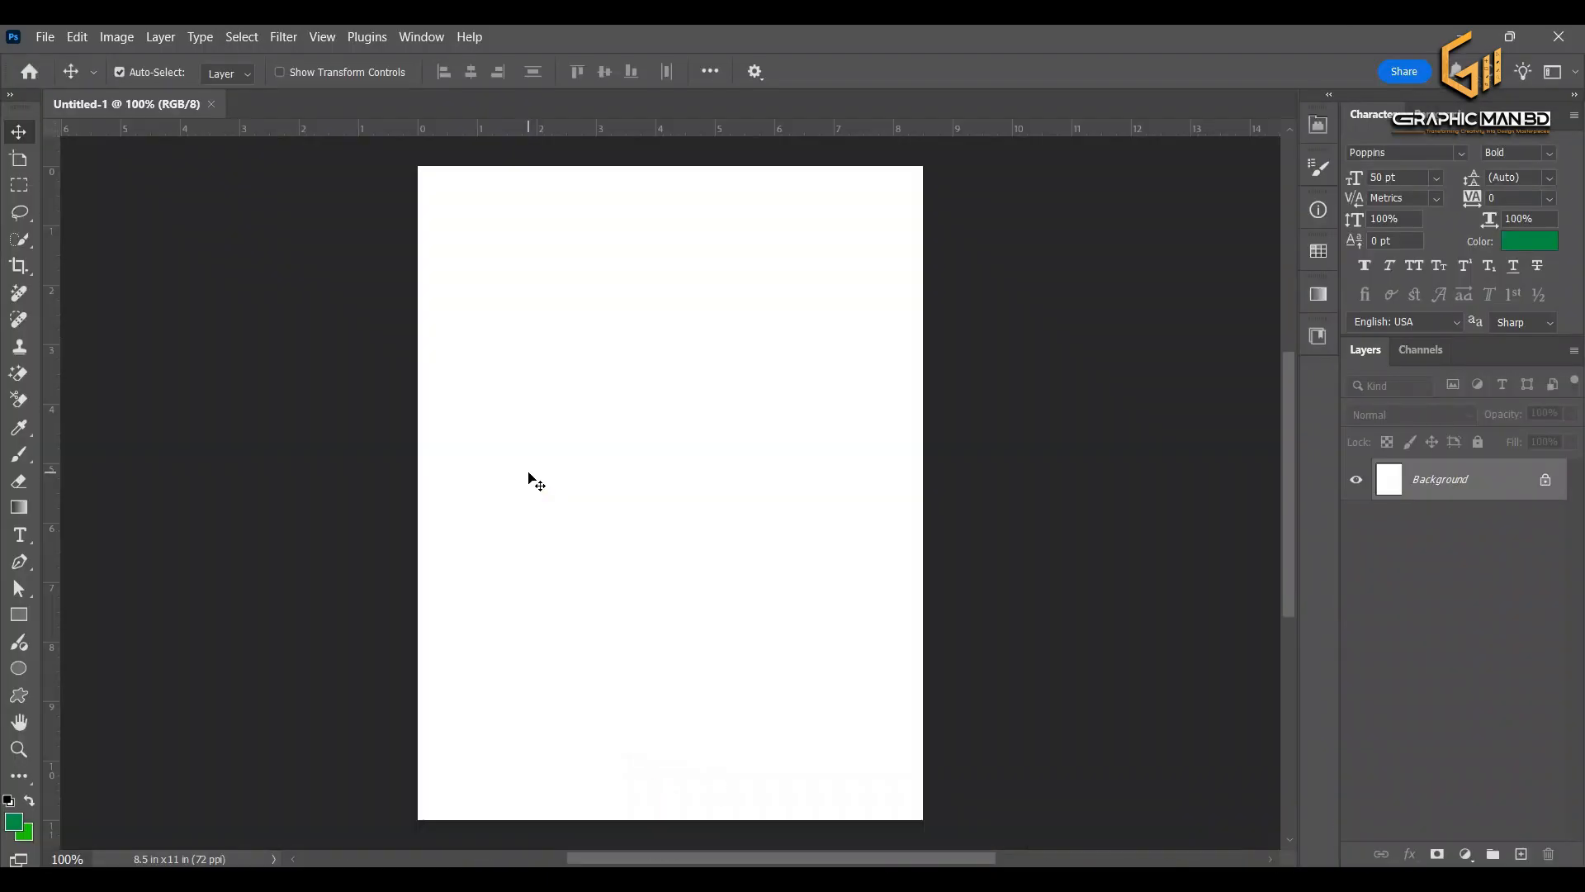
{"action": "scroll", "coordinate": [546, 438], "scroll_direction": "right", "scroll_amount": 3}
{"action": "scroll", "coordinate": [547, 443], "scroll_direction": "left", "scroll_amount": 2}
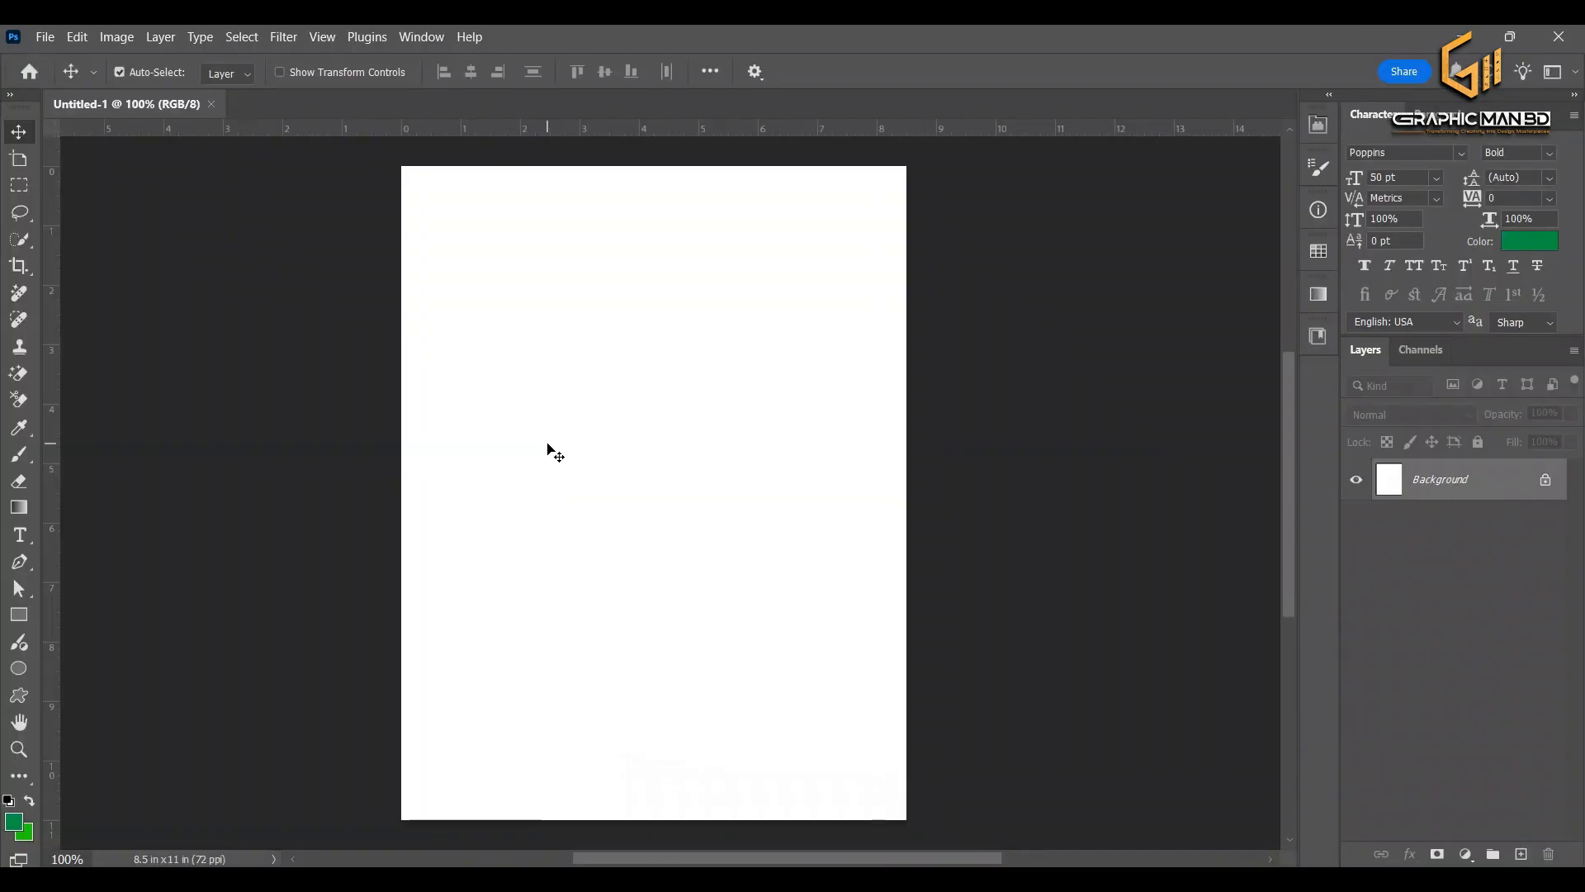
{"action": "scroll", "coordinate": [547, 443], "scroll_direction": "up", "scroll_amount": 2}
{"action": "scroll", "coordinate": [547, 443], "scroll_direction": "down", "scroll_amount": 2}
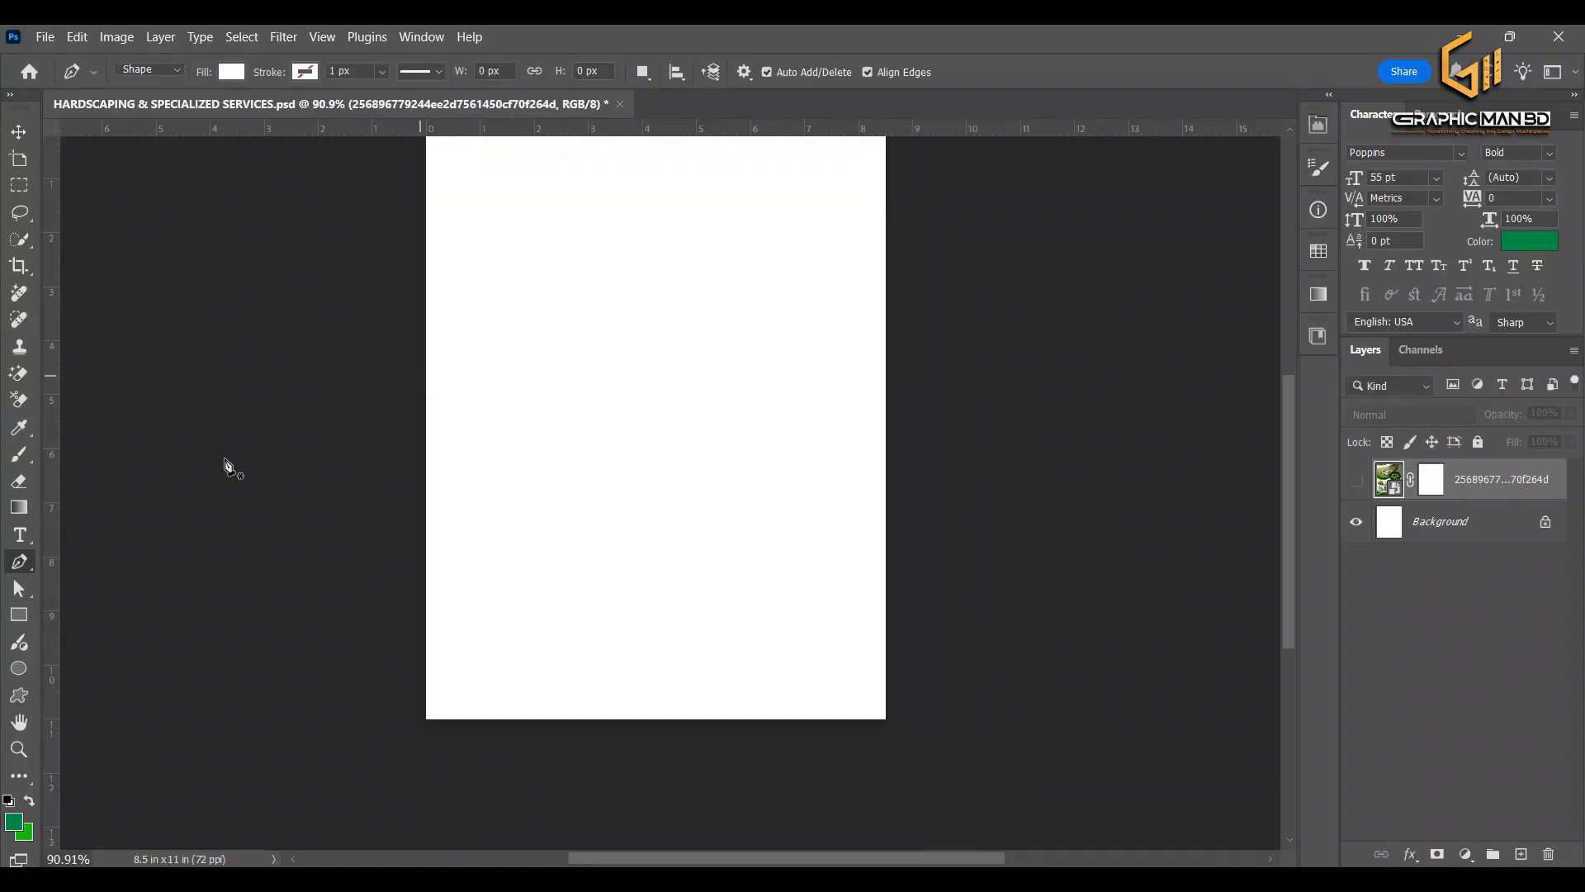
Draw a closed Pen tool shape, about 626 x 491 px, covering the page's lower part with an S-shaped wave as its upper edge
{"action": "left_click", "coordinate": [423, 385]}
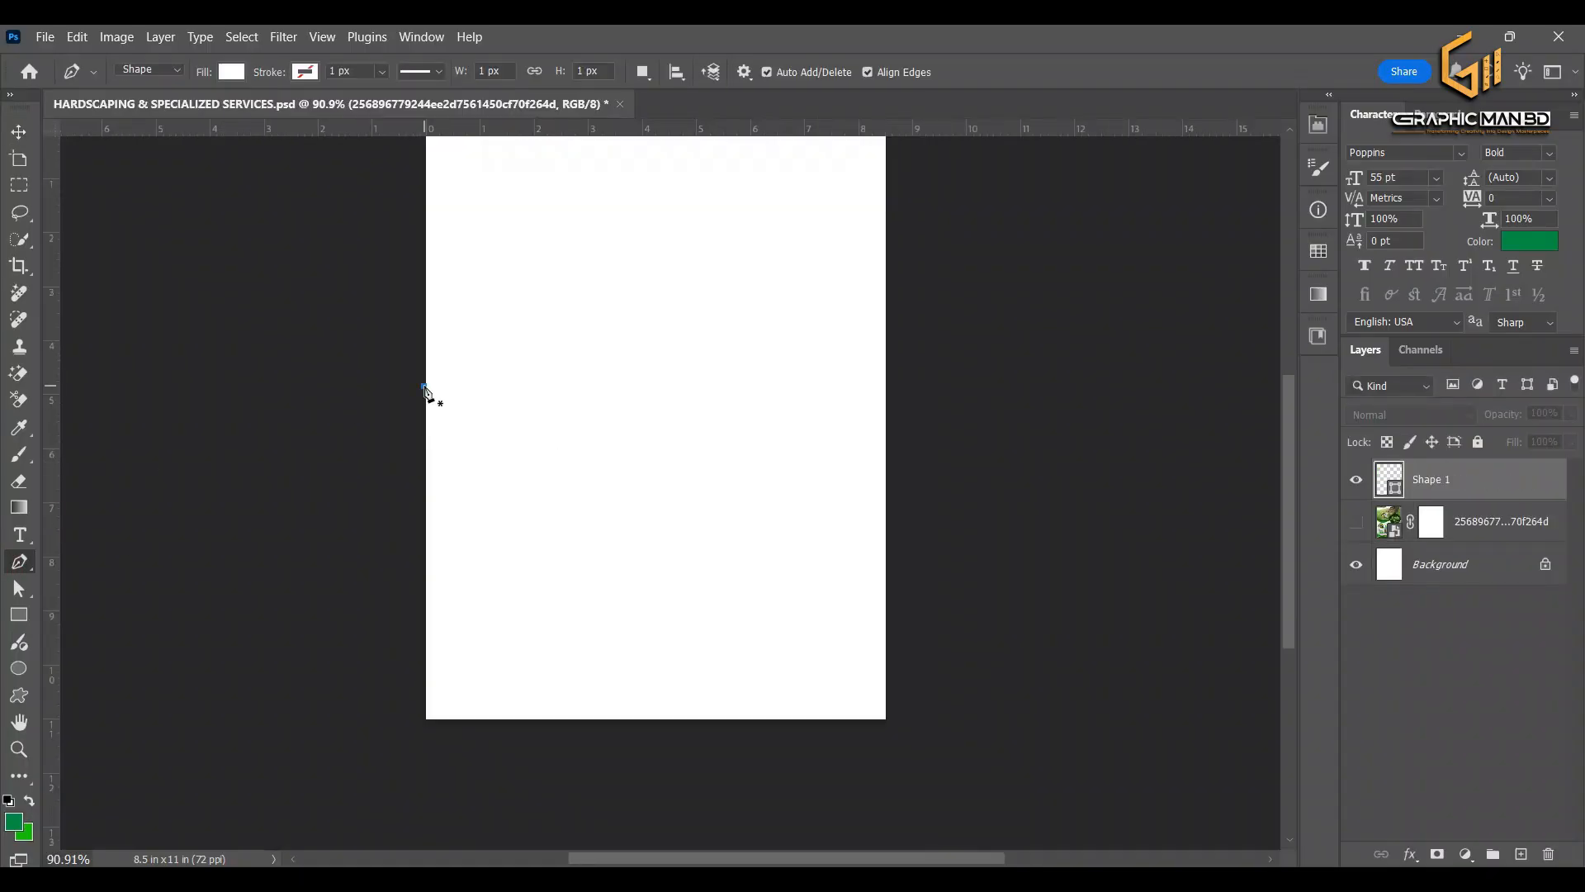
{"action": "left_click", "coordinate": [590, 447]}
{"action": "left_click_drag", "start_coordinate": [597, 451], "coordinate": [717, 410]}
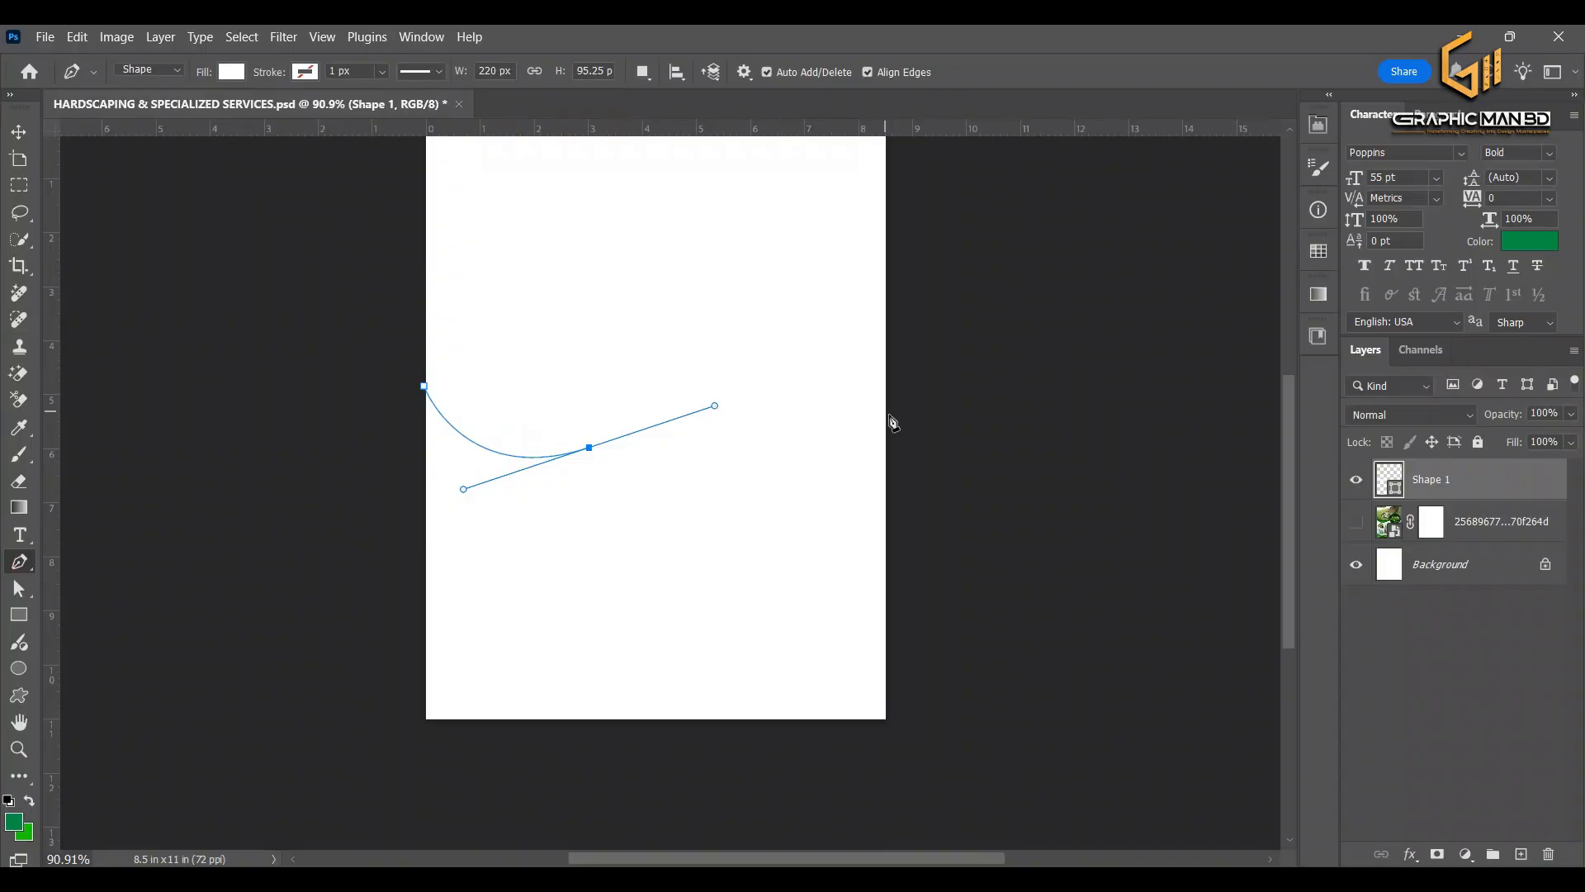
{"action": "left_click_drag", "start_coordinate": [890, 414], "coordinate": [1034, 544]}
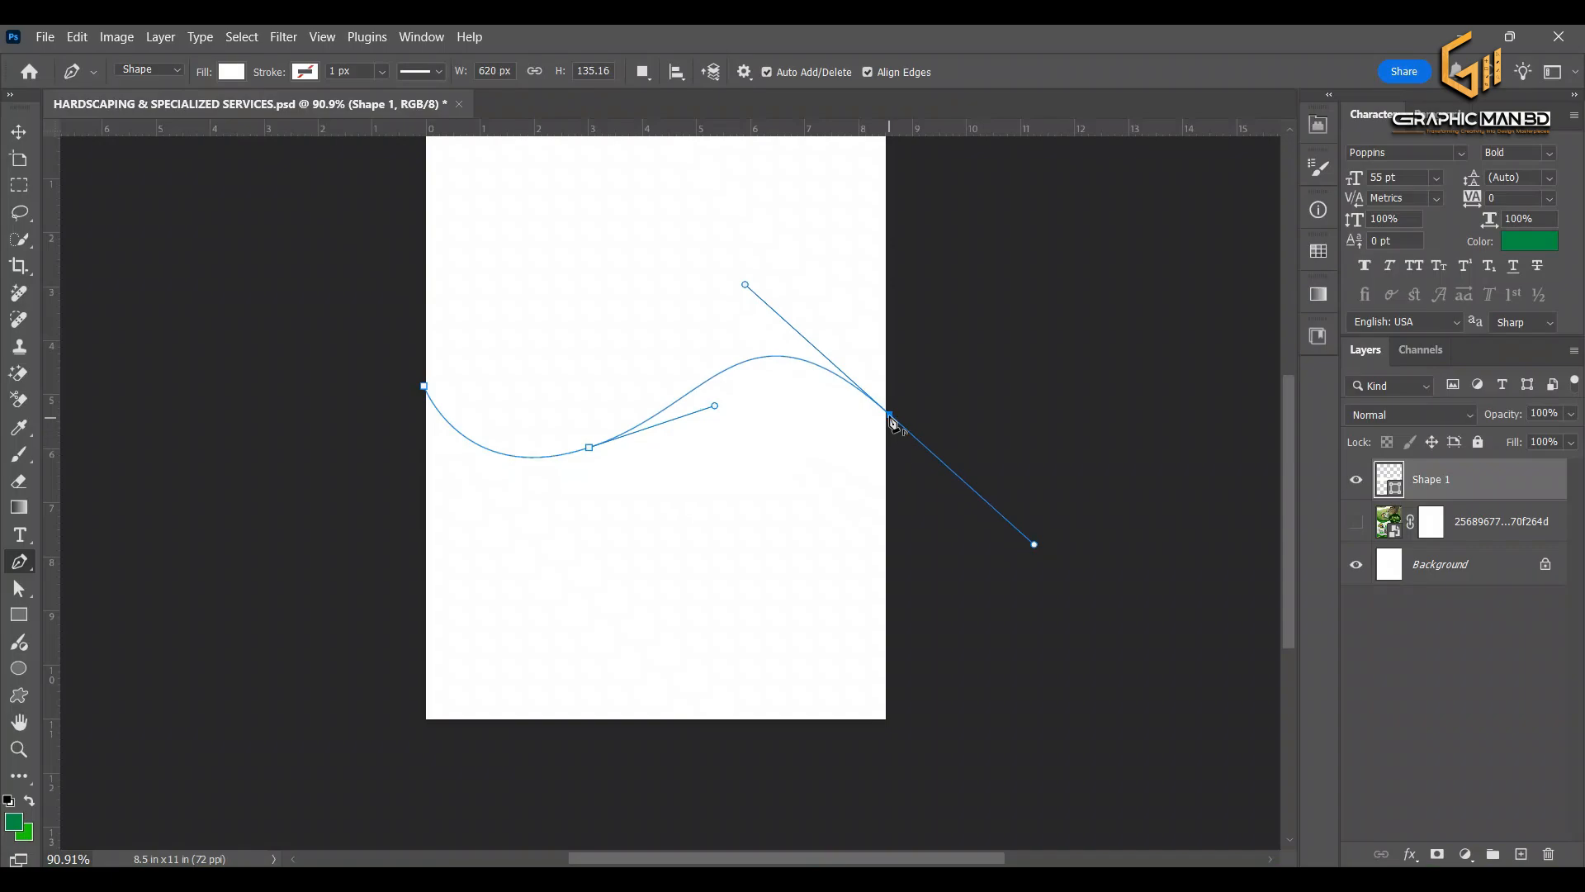
{"action": "left_click", "coordinate": [891, 417]}
{"action": "left_click", "coordinate": [889, 724]}
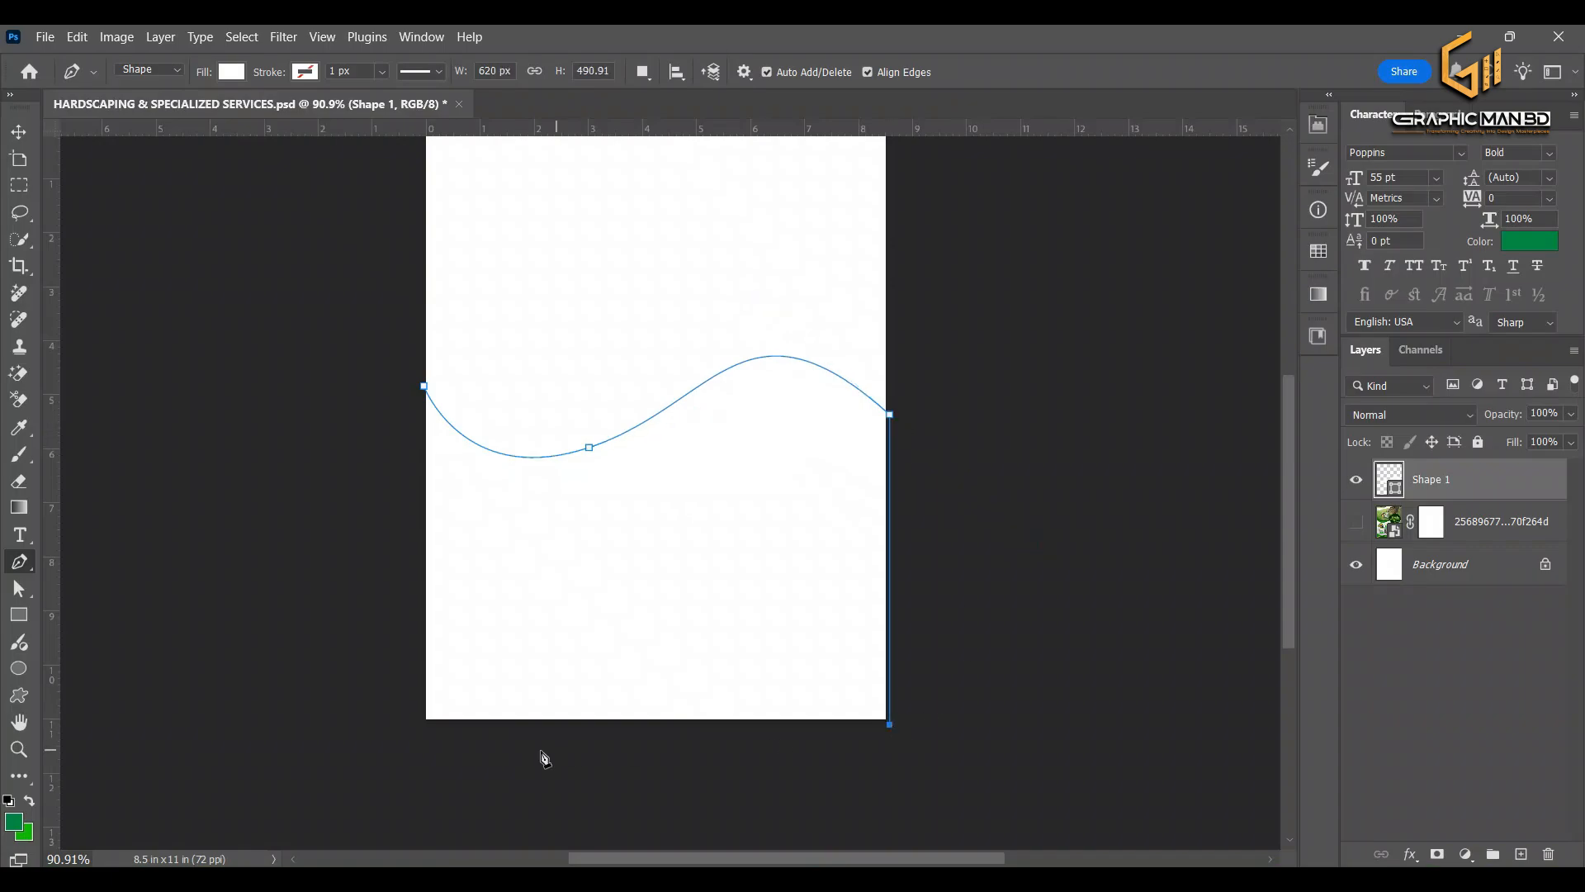
{"action": "left_click", "coordinate": [420, 725]}
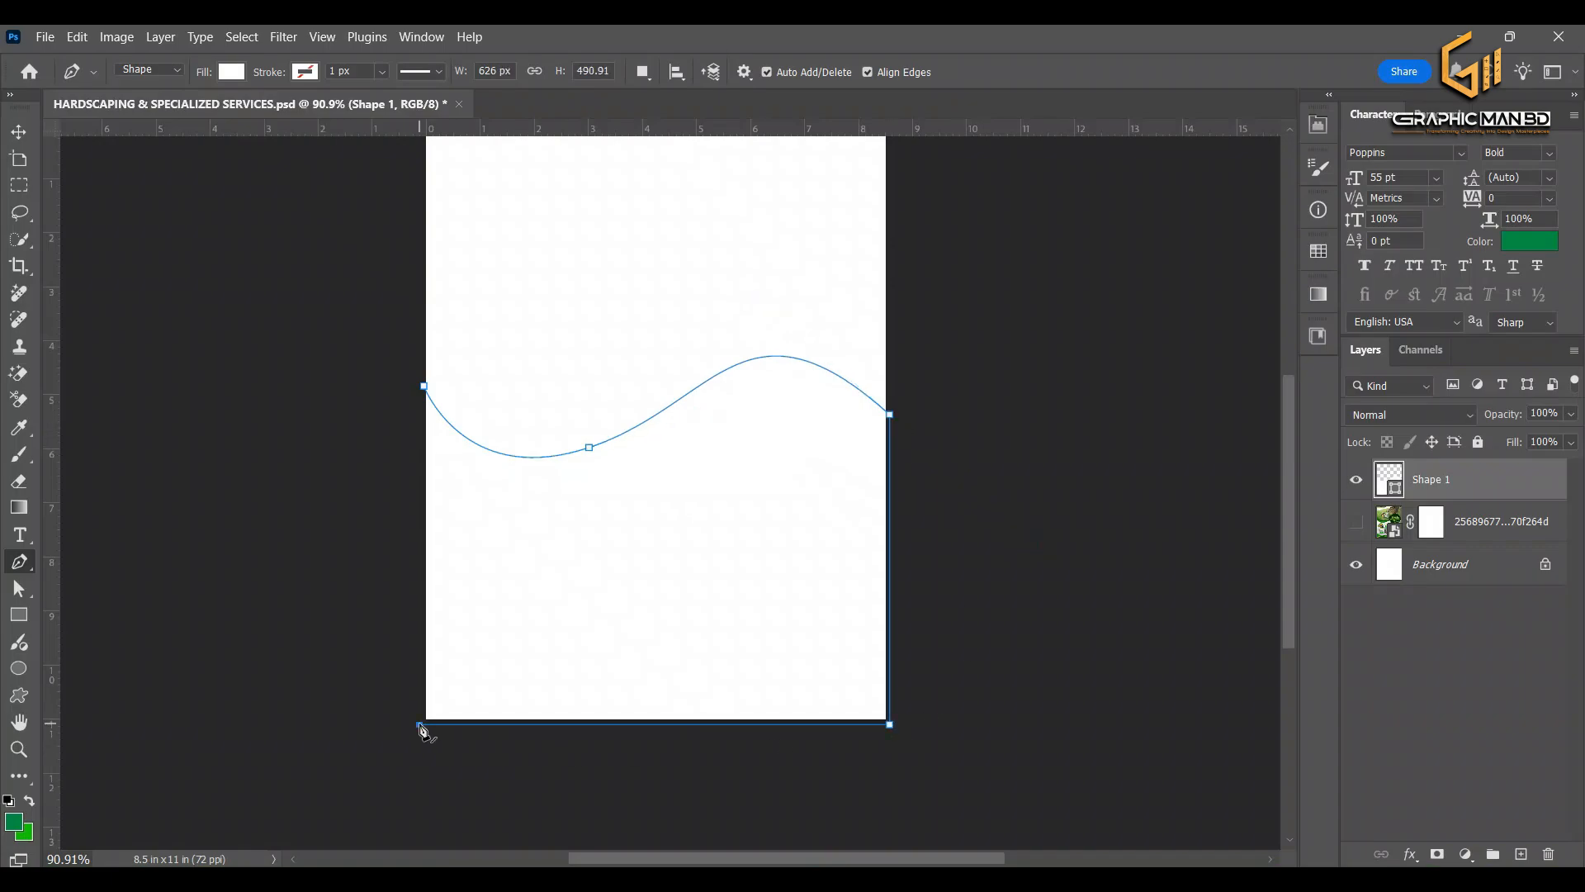
{"action": "left_click", "coordinate": [423, 388]}
Fill the wave shape with dark green 1c5923
{"action": "double_click", "coordinate": [1398, 491]}
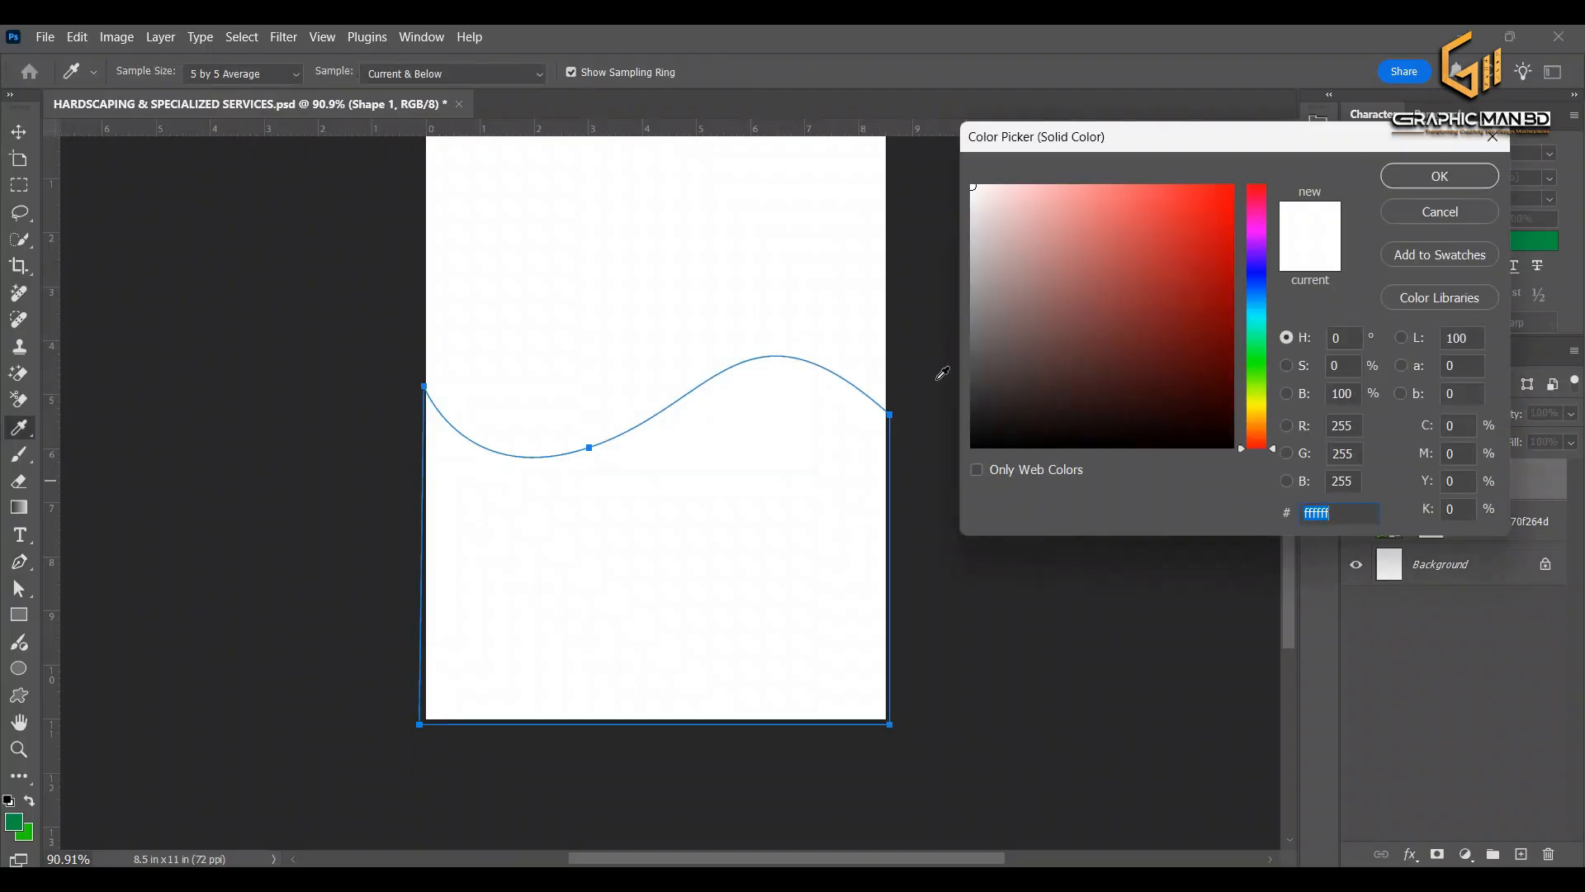
{"action": "left_click", "coordinate": [1244, 355]}
{"action": "left_click", "coordinate": [1151, 355]}
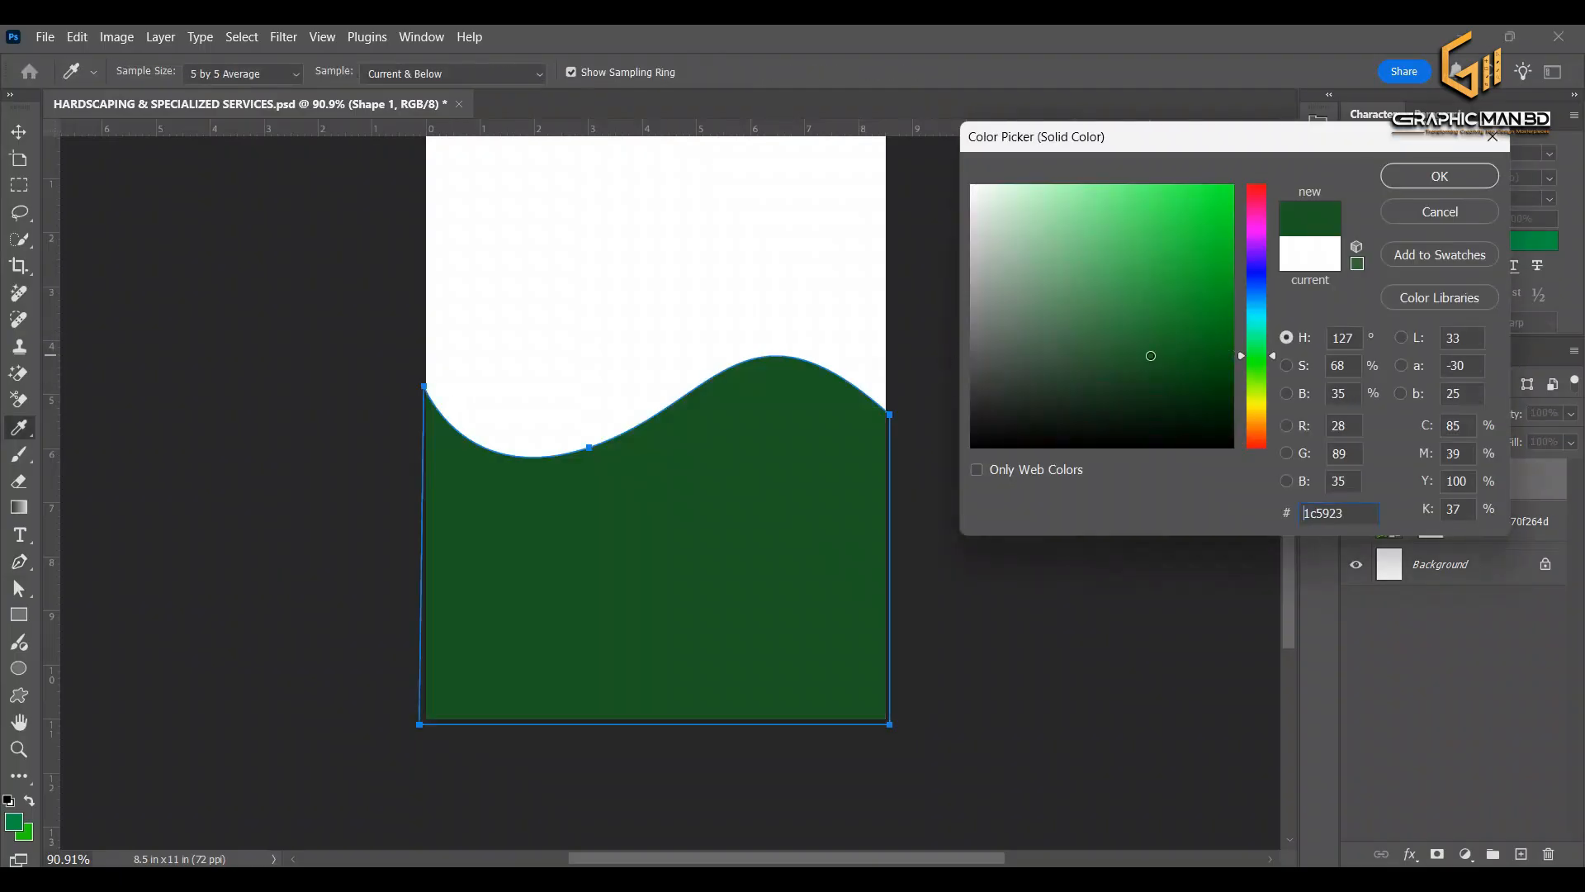
{"action": "left_click", "coordinate": [1440, 176]}
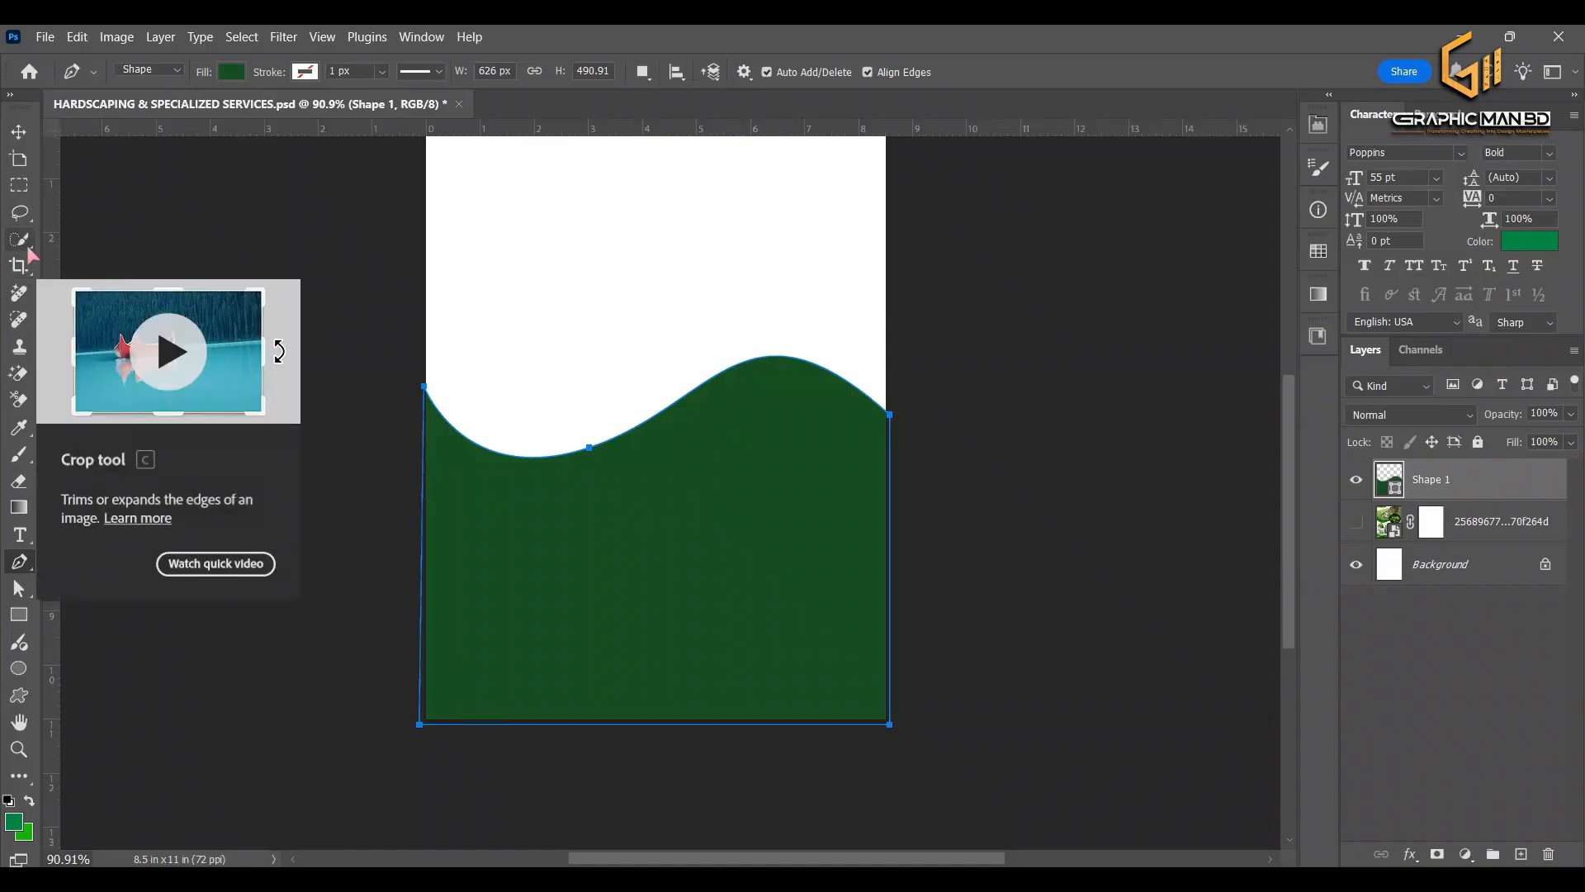
Make the dip in the wave's upper edge shallower and duplicate the dark green shape layer
{"action": "left_click", "coordinate": [19, 132]}
{"action": "left_click_drag", "start_coordinate": [782, 529], "coordinate": [670, 457]}
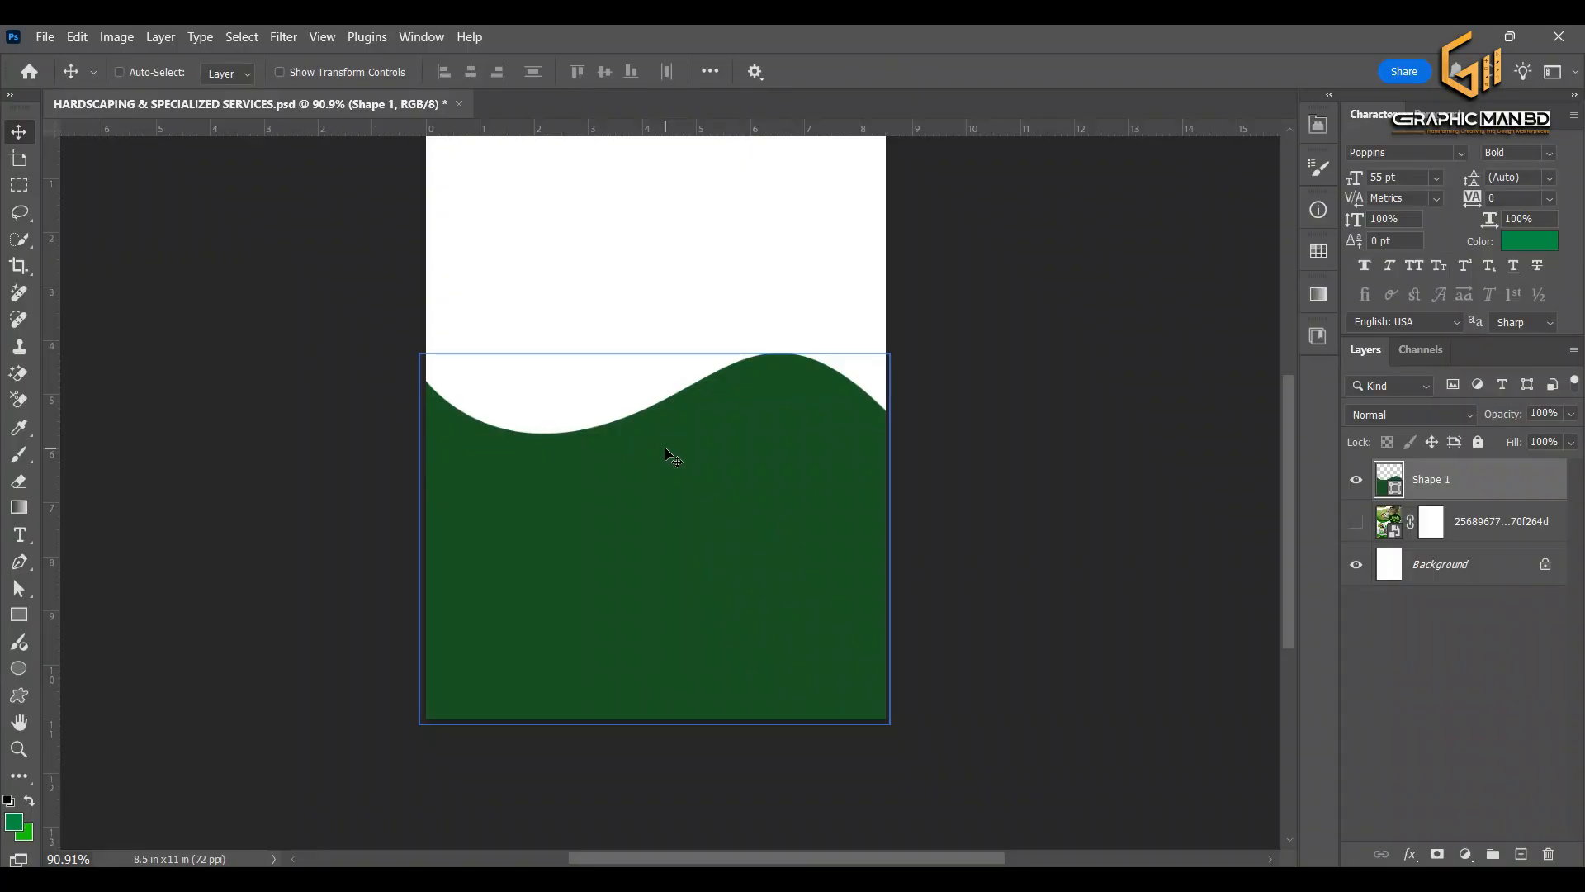
{"action": "key", "text": "ctrl+j"}
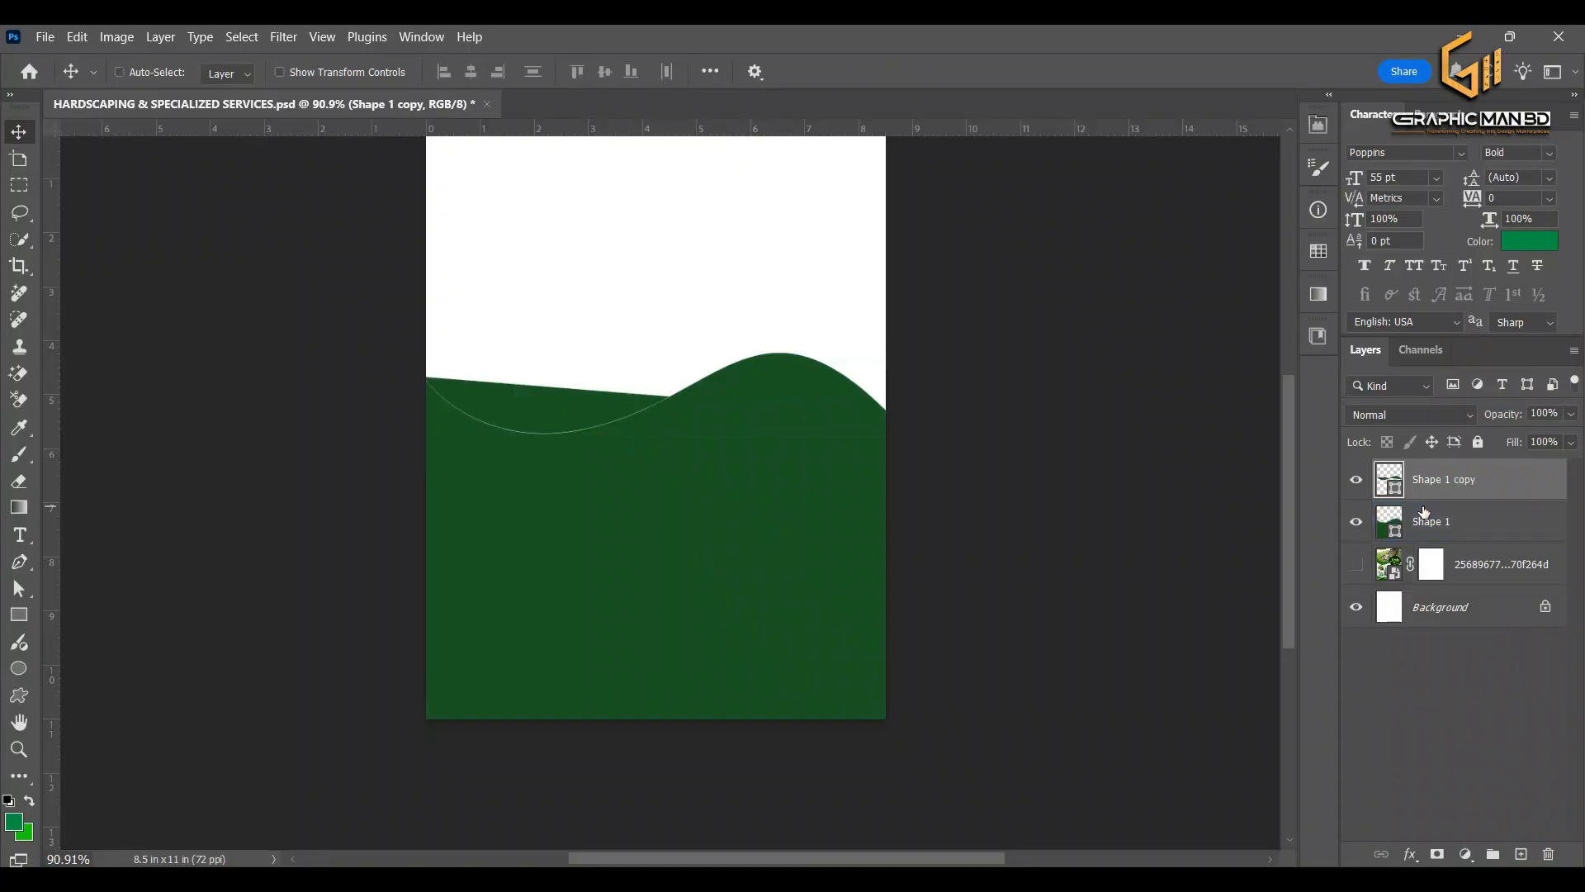
{"action": "key", "text": "ctrl+z"}
{"action": "left_click", "coordinate": [1501, 678]}
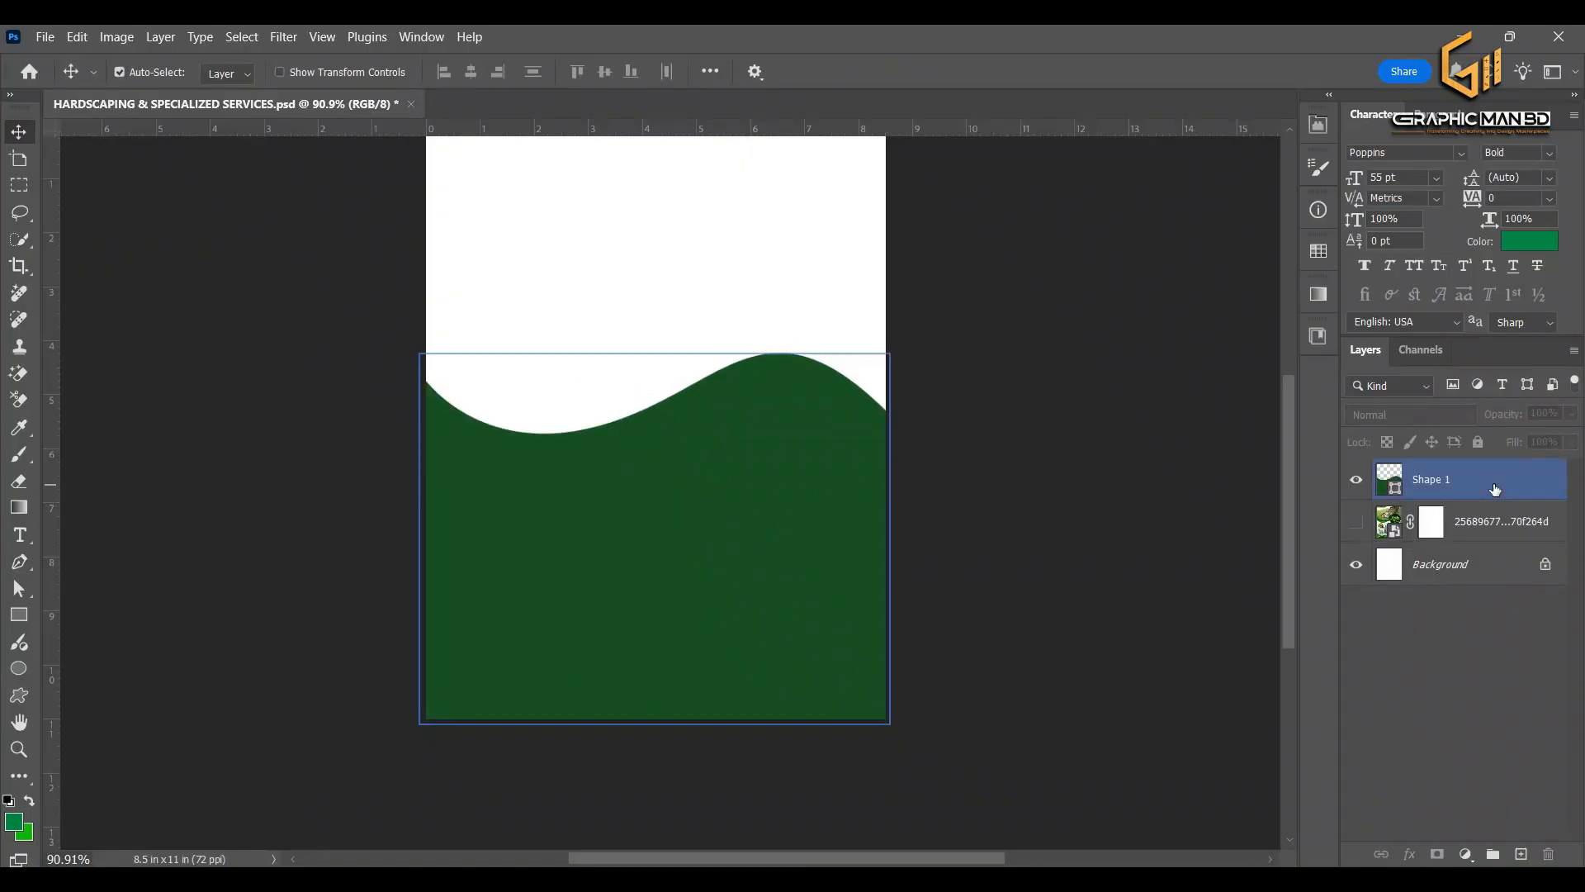
{"action": "left_click", "coordinate": [1495, 489]}
{"action": "key", "text": "ctrl+j"}
Recolor the lower of the two wave shape layers, Shape 1, to a brighter green
{"action": "left_click", "coordinate": [1455, 529]}
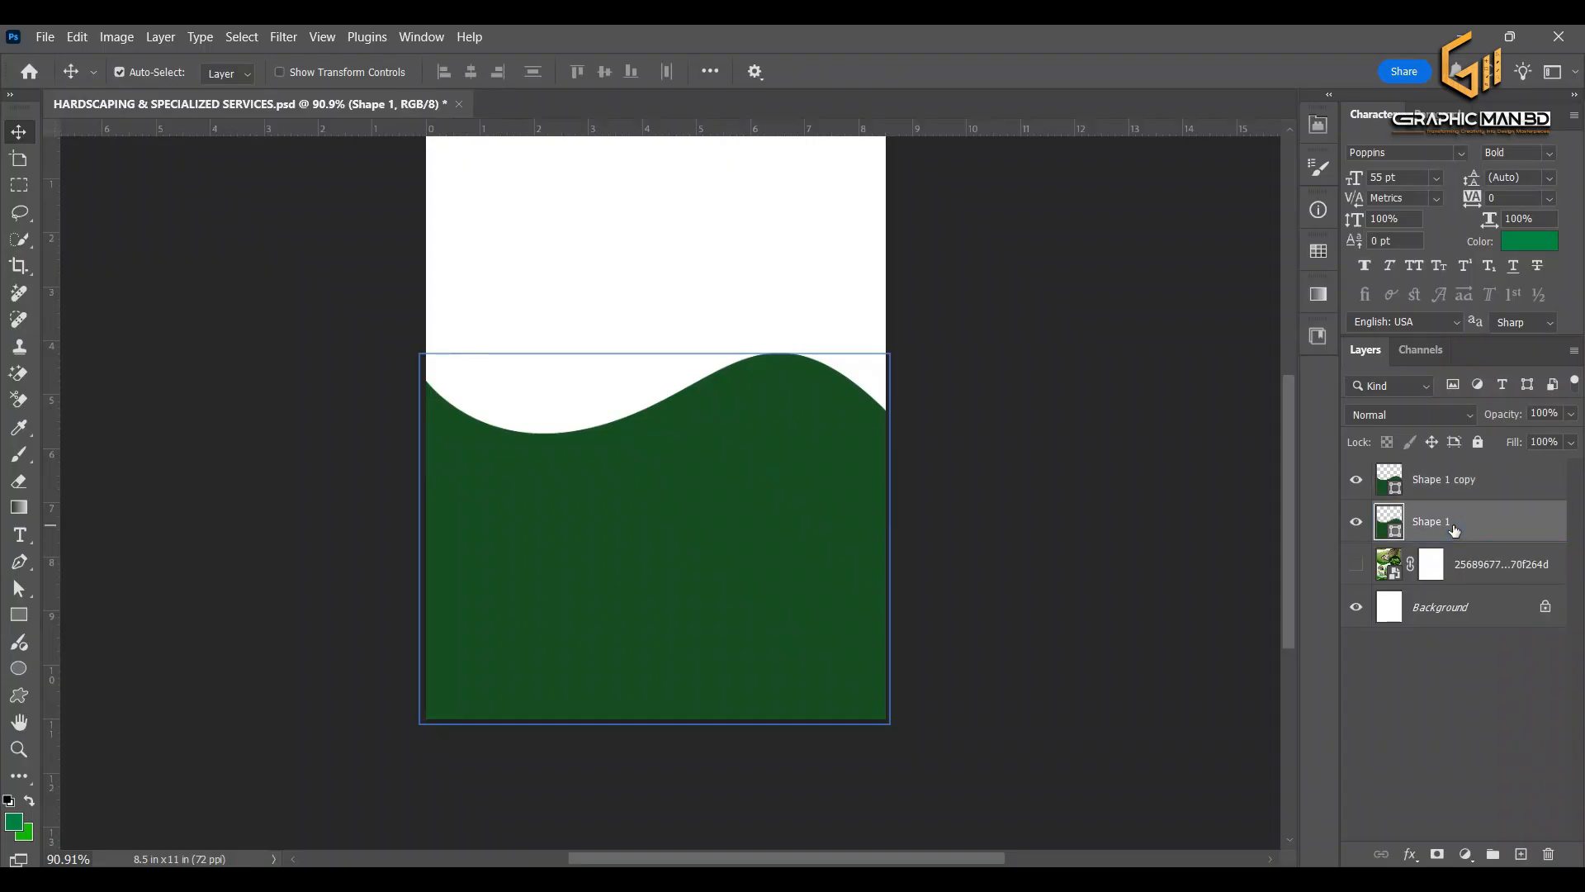
{"action": "double_click", "coordinate": [1394, 532]}
{"action": "left_click", "coordinate": [1433, 172]}
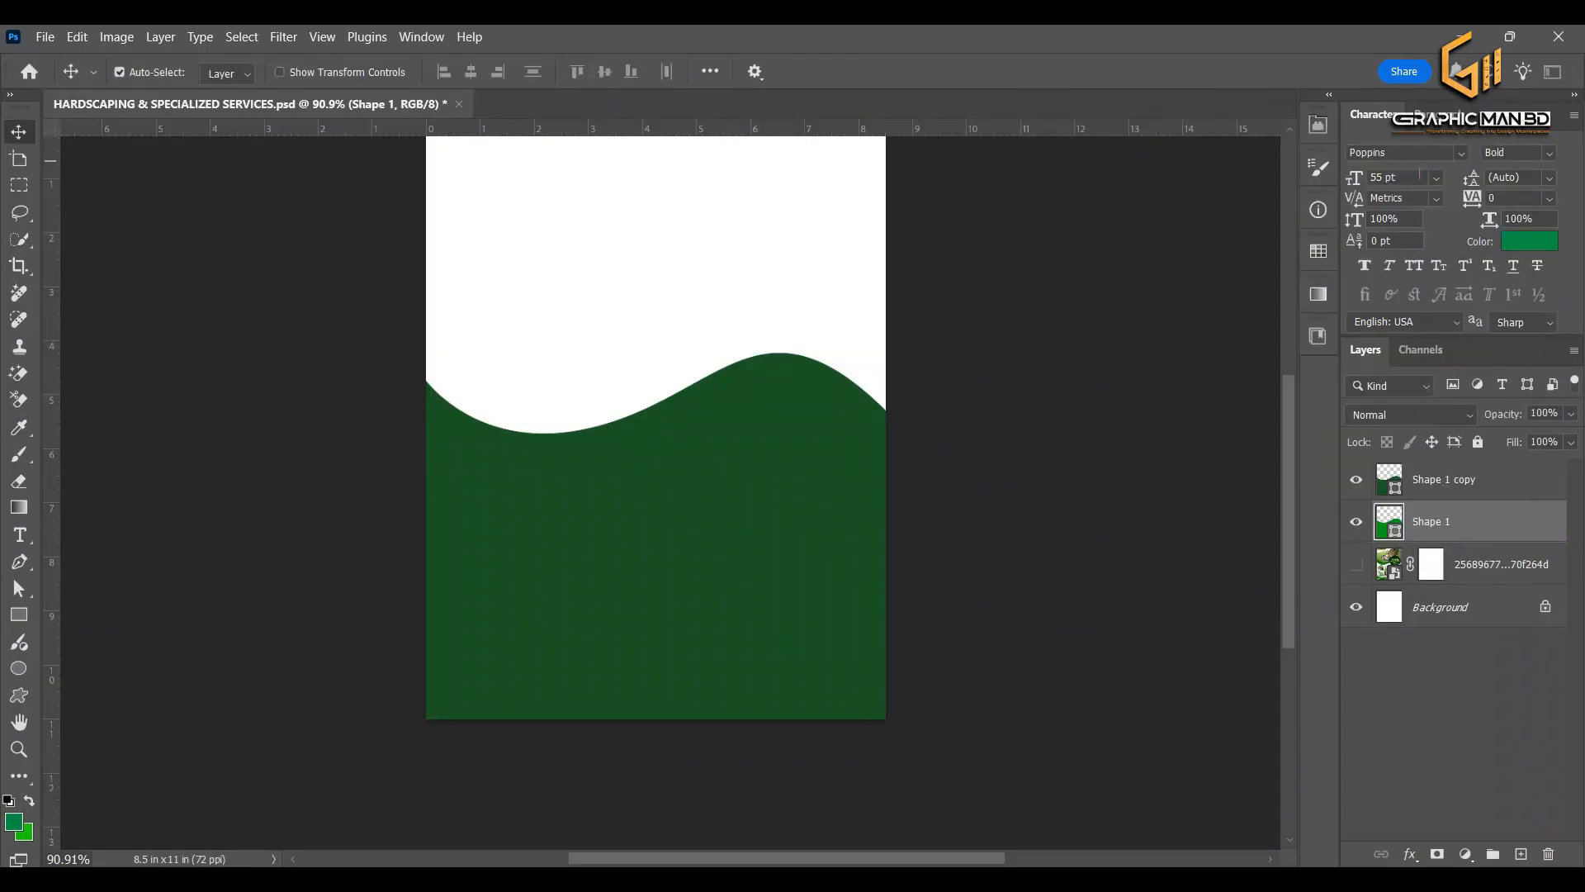
Nudge the brighter green wave upward so it forms a thin band above the dark green one
{"action": "key", "text": "Up"}
{"action": "key", "text": "Up"}
{"action": "key", "text": "Up"}
{"action": "key", "text": "Up"}
{"action": "key", "text": "Up"}
{"action": "key", "text": "Up"}
{"action": "key", "text": "Up"}
{"action": "key", "text": "Up"}
{"action": "key", "text": "Up"}
{"action": "key", "text": "Up"}
{"action": "key", "text": "Up"}
{"action": "key", "text": "Up"}
{"action": "key", "text": "Up"}
{"action": "key", "text": "Up"}
{"action": "key", "text": "Up"}
{"action": "key", "text": "Up"}
{"action": "key", "text": "Up"}
{"action": "key", "text": "Up"}
{"action": "key", "text": "Up"}
{"action": "key", "text": "Up"}
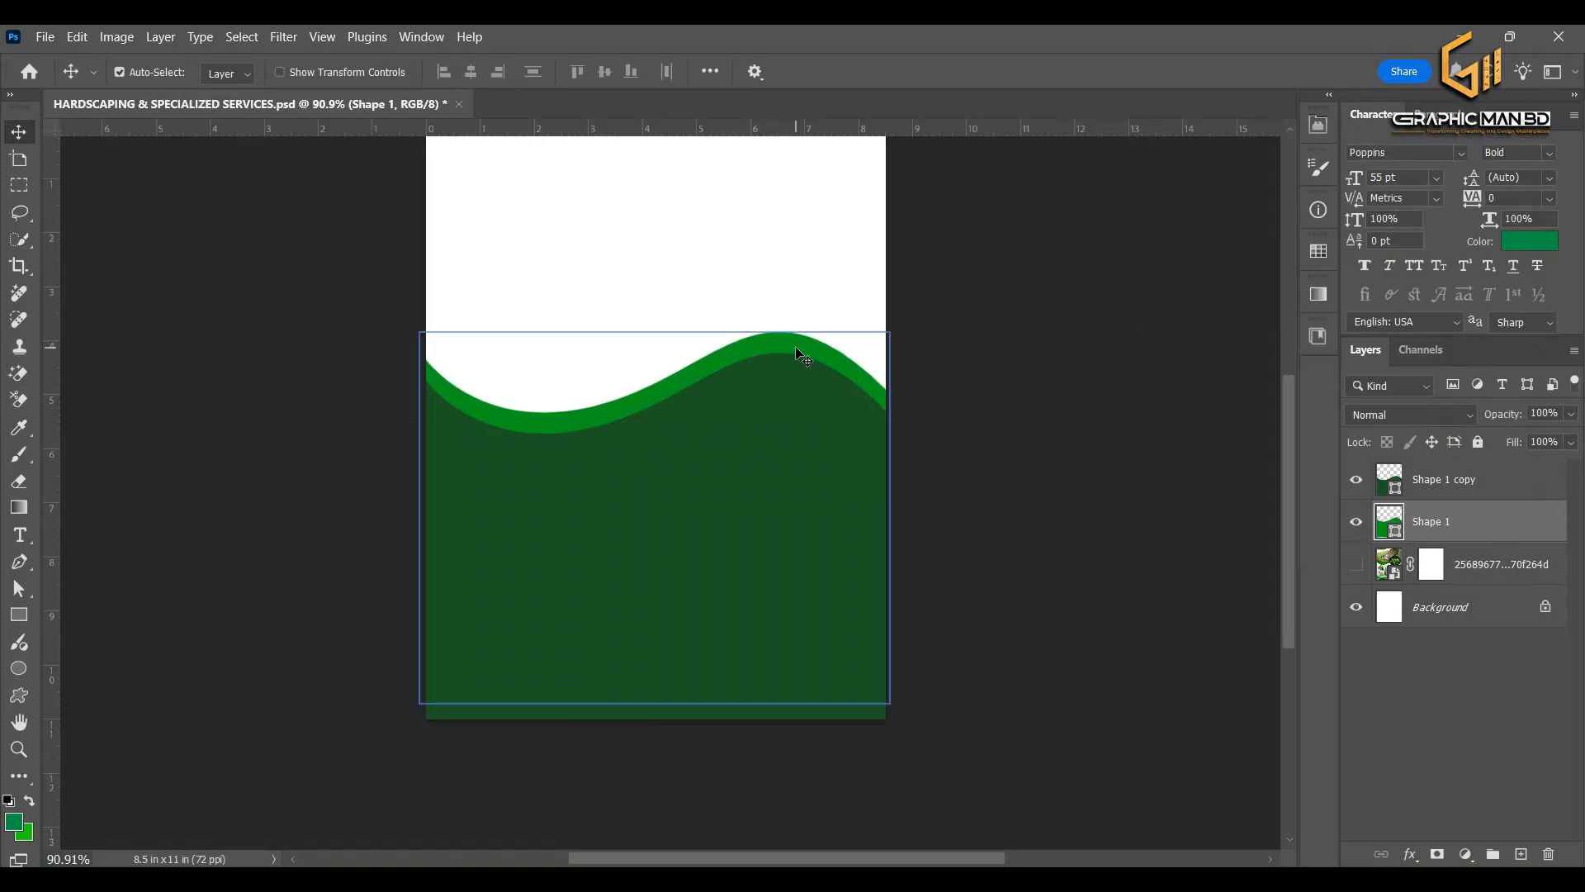
Taper the brighter green band by lowering its right anchor, raising its left anchor and moving the middle anchor slightly down
{"action": "key", "text": "a"}
{"action": "left_click_drag", "start_coordinate": [891, 397], "coordinate": [892, 408]}
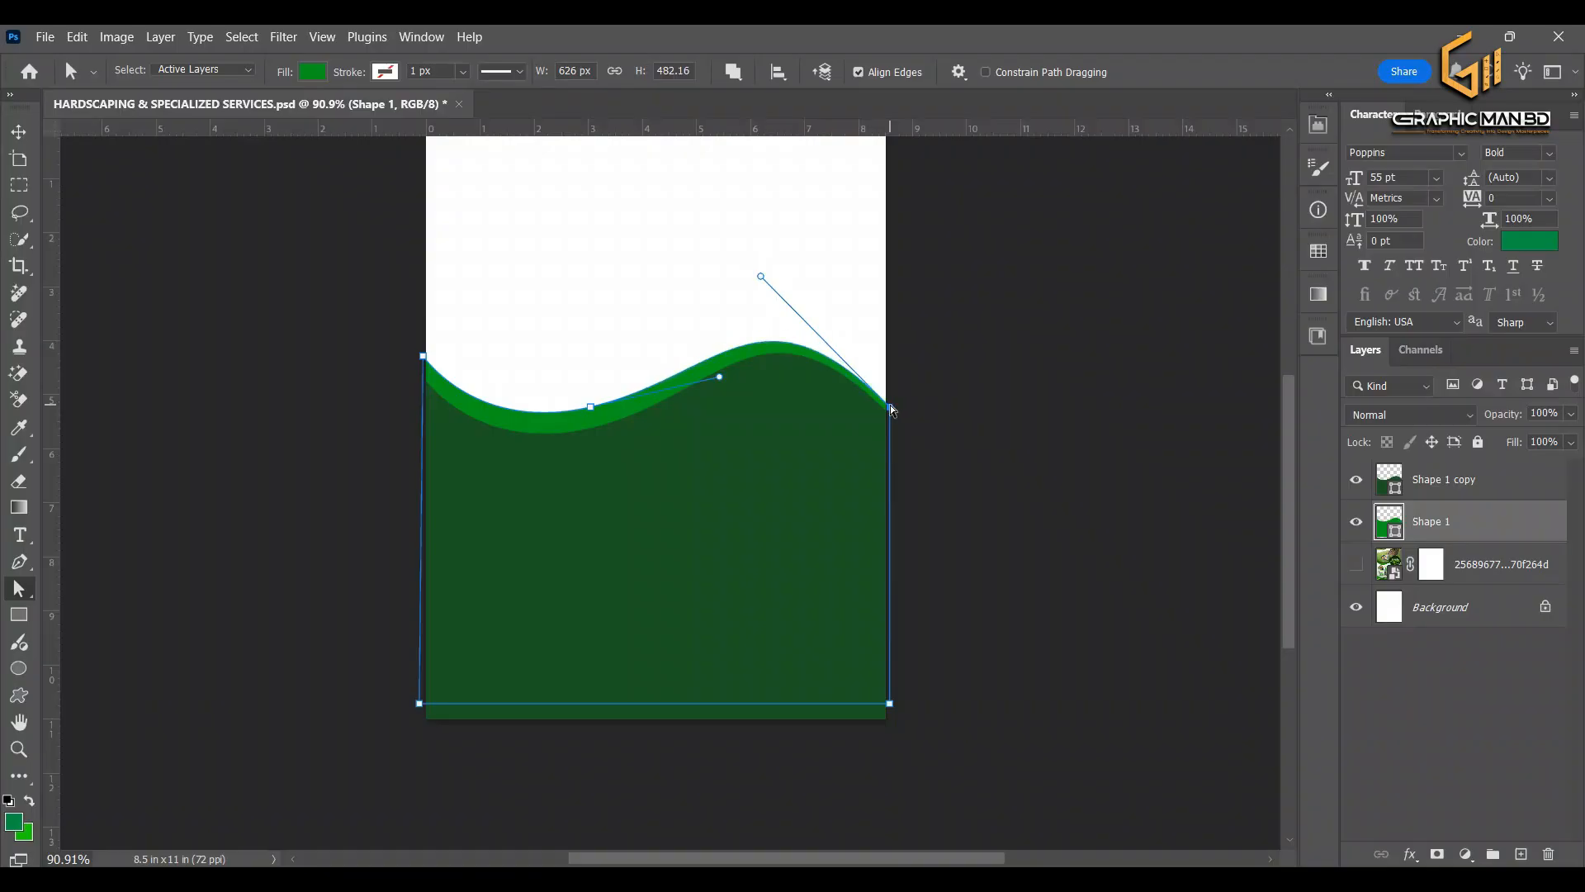
{"action": "left_click_drag", "start_coordinate": [423, 359], "coordinate": [424, 340]}
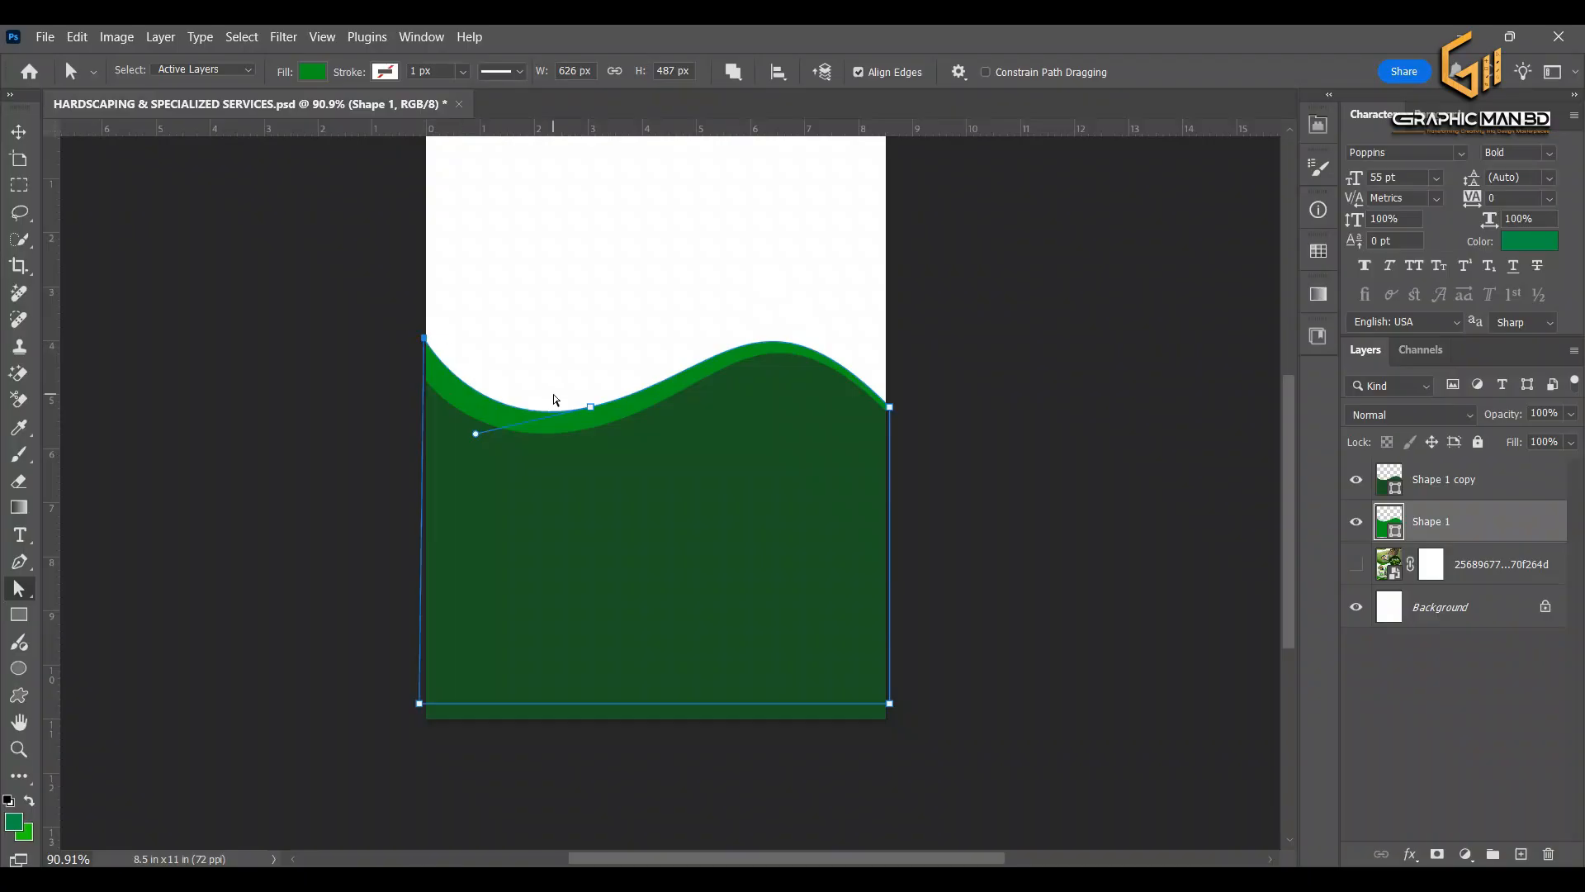
{"action": "left_click", "coordinate": [592, 411]}
{"action": "left_click_drag", "start_coordinate": [595, 413], "coordinate": [594, 416]}
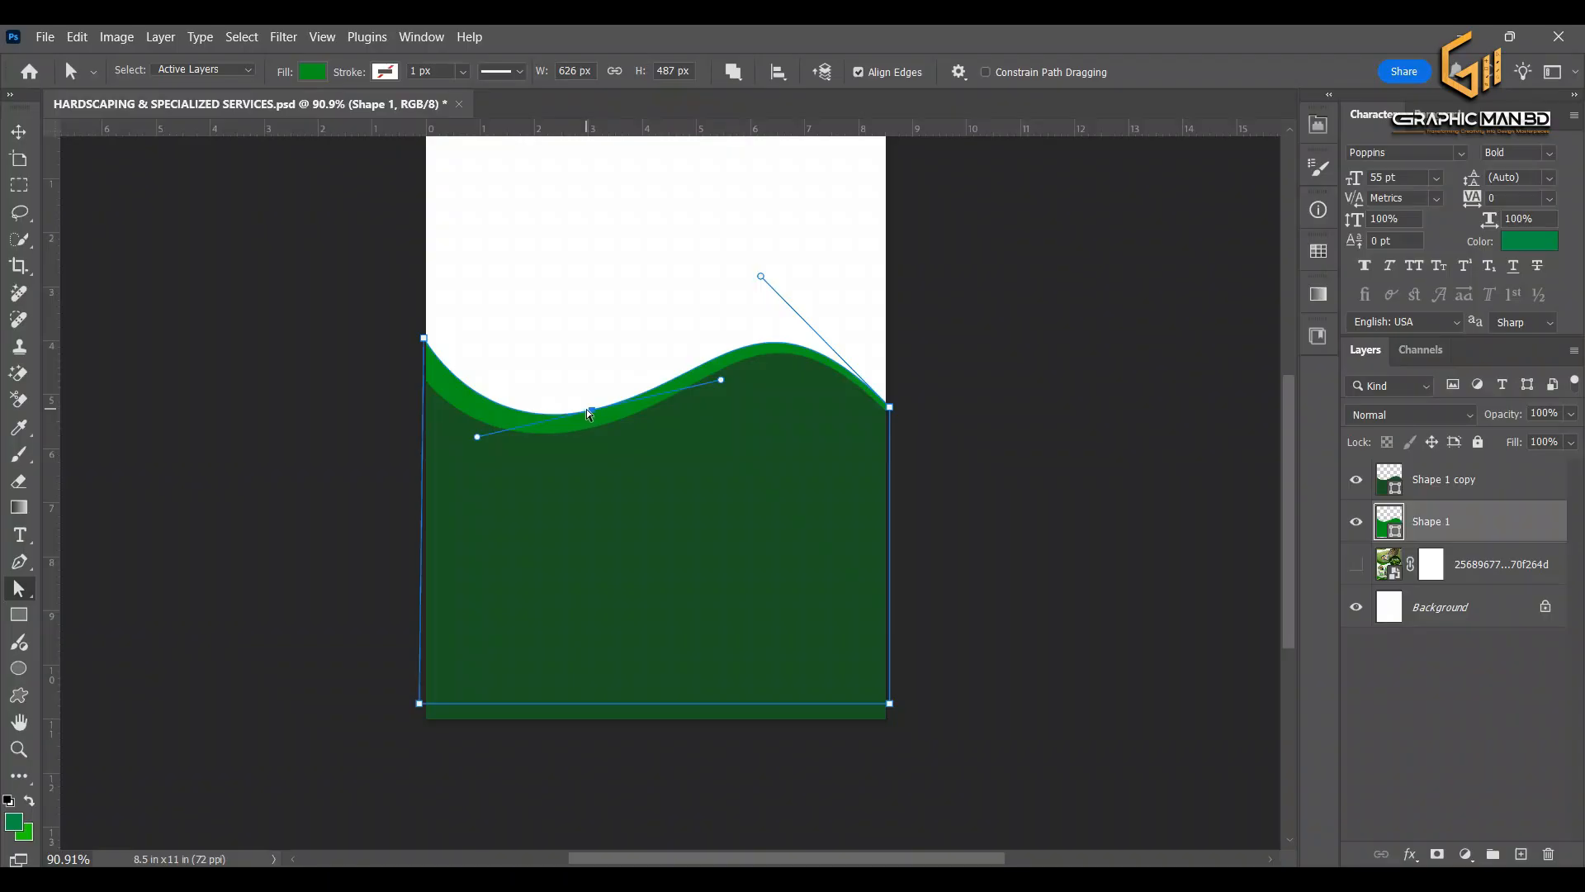
{"action": "left_click", "coordinate": [424, 339]}
{"action": "left_click_drag", "start_coordinate": [423, 334], "coordinate": [424, 335]}
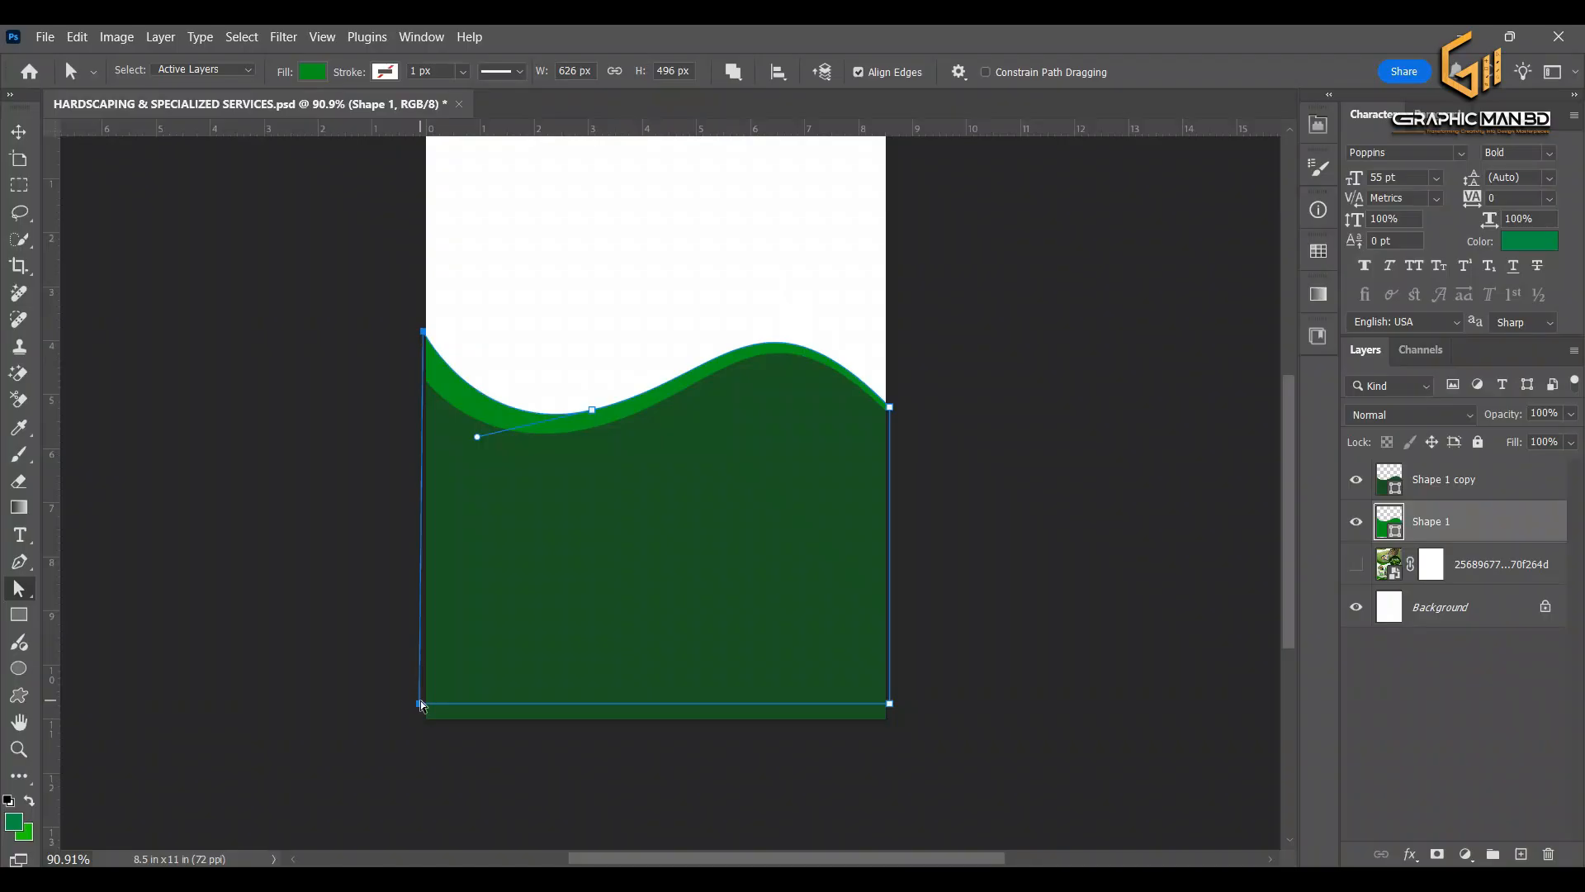
Extend the brighter green shape's two bottom corner anchors down to the page's lower edge and deselect the path
{"action": "left_click_drag", "start_coordinate": [422, 717], "coordinate": [424, 720]}
{"action": "left_click_drag", "start_coordinate": [894, 708], "coordinate": [890, 723]}
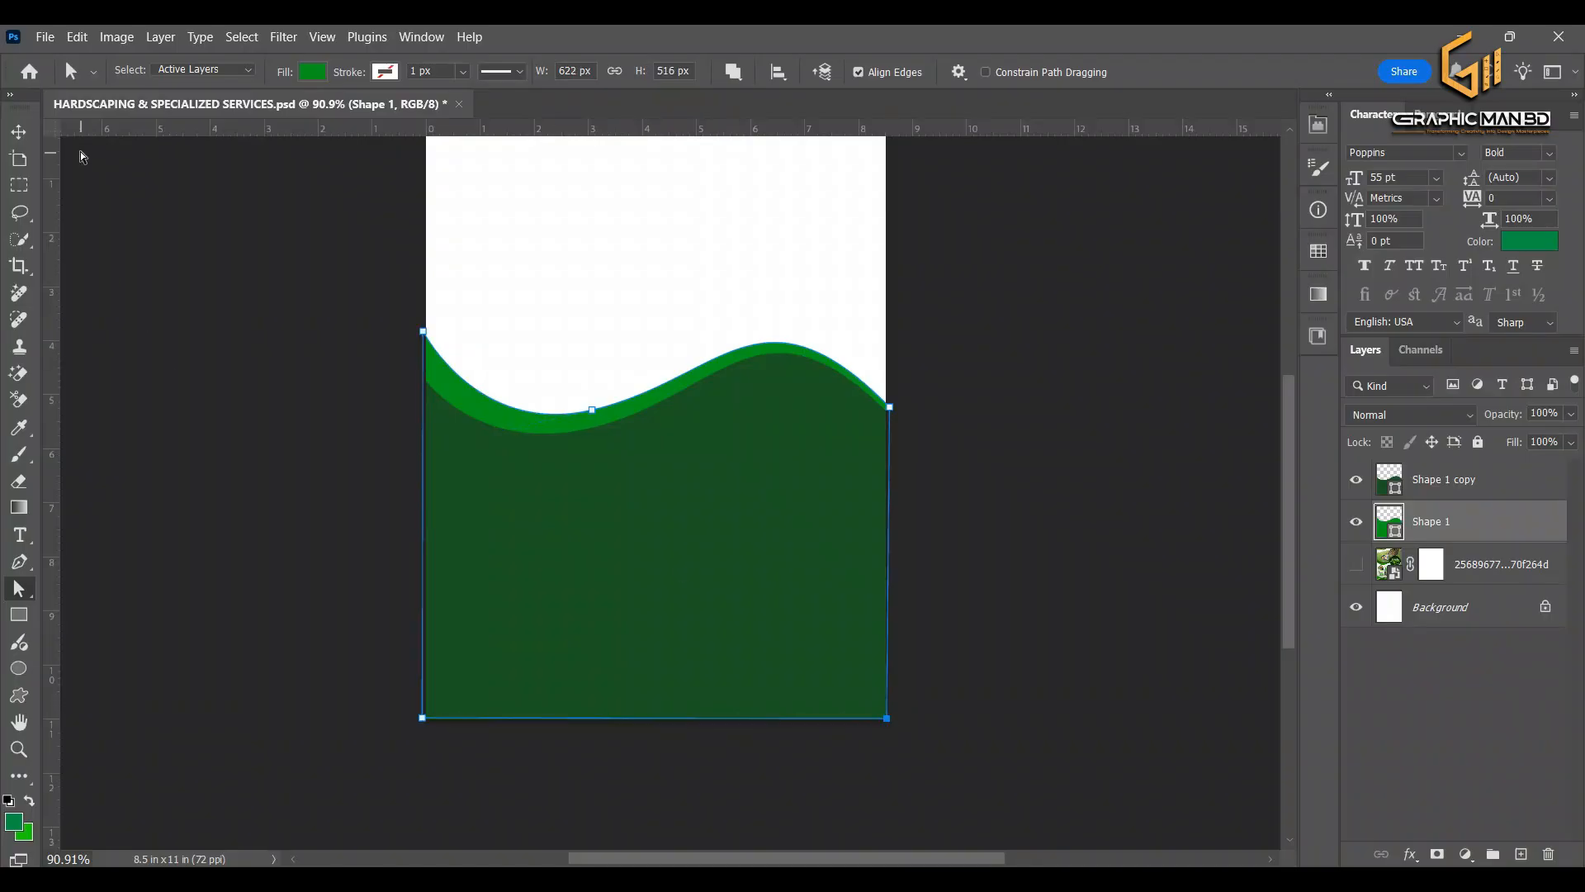
{"action": "left_click", "coordinate": [18, 132]}
{"action": "left_click", "coordinate": [217, 542]}
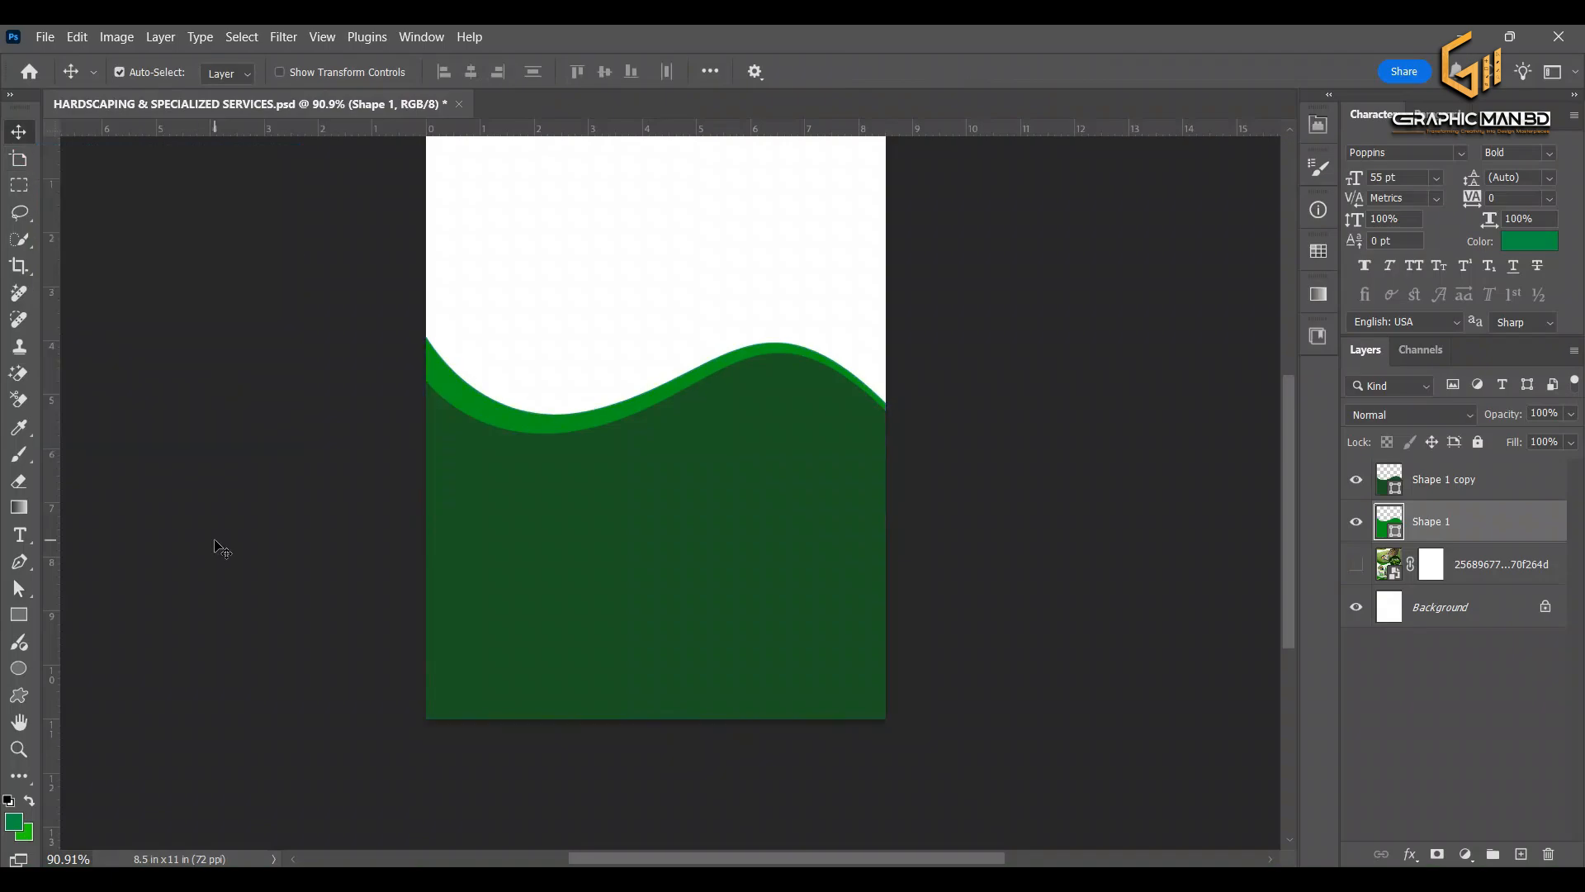
Place the hidden photo layer above the wave shapes and duplicate the Shape 1 layer
{"action": "left_click", "coordinate": [1423, 525]}
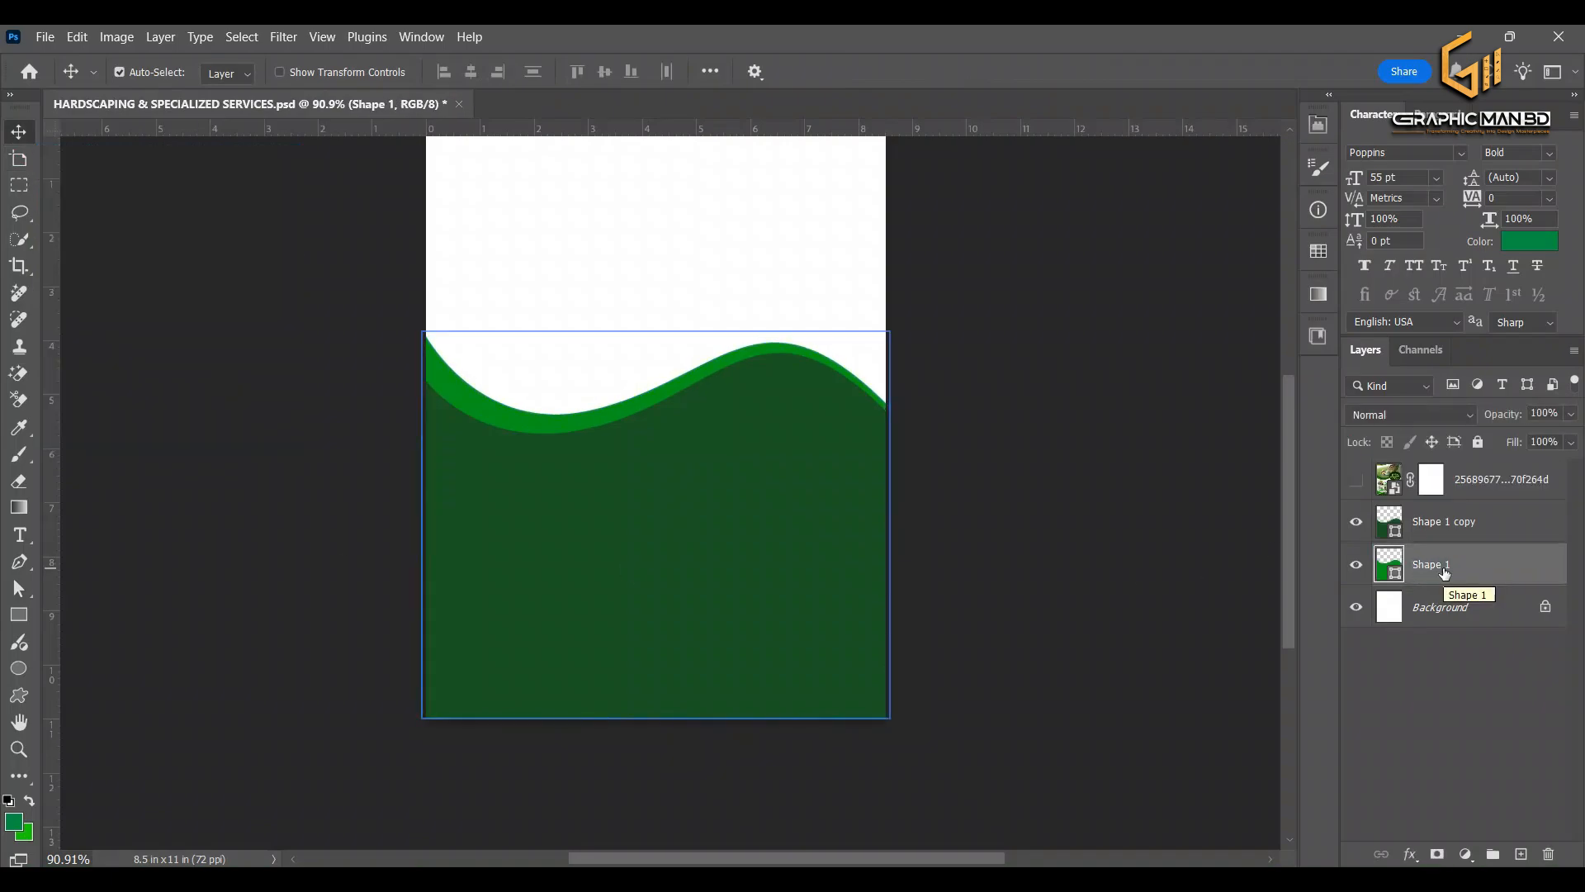
{"action": "key", "text": "ctrl+j"}
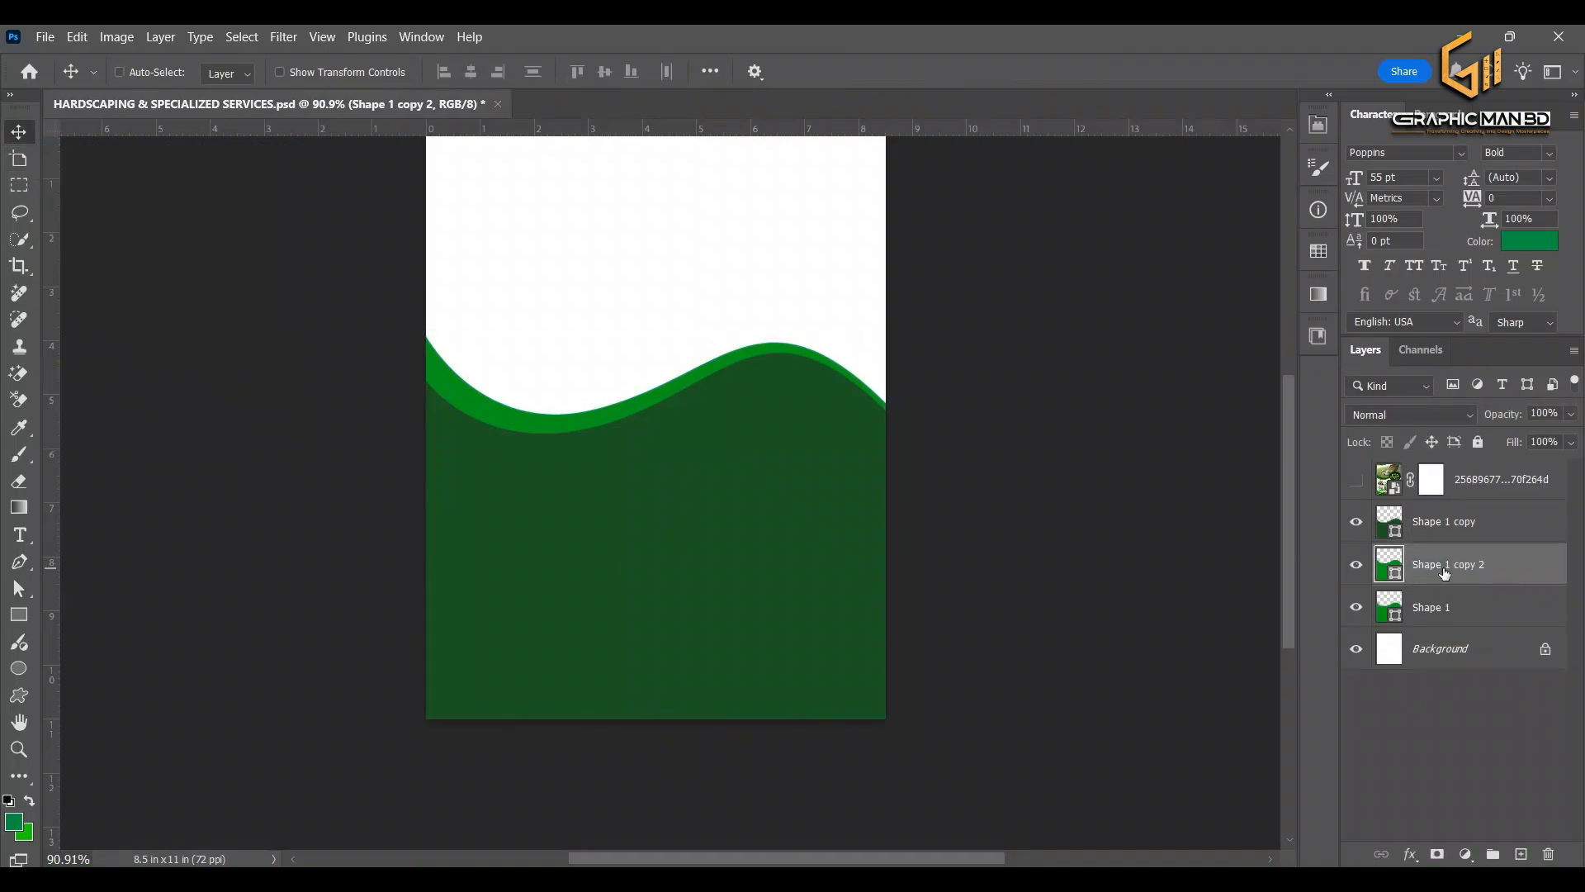
Shift the duplicated wave, Shape 1 copy 2, slightly upward with Free Transform and apply it
{"action": "key", "text": "ctrl+t"}
{"action": "left_click_drag", "start_coordinate": [636, 503], "coordinate": [637, 483]}
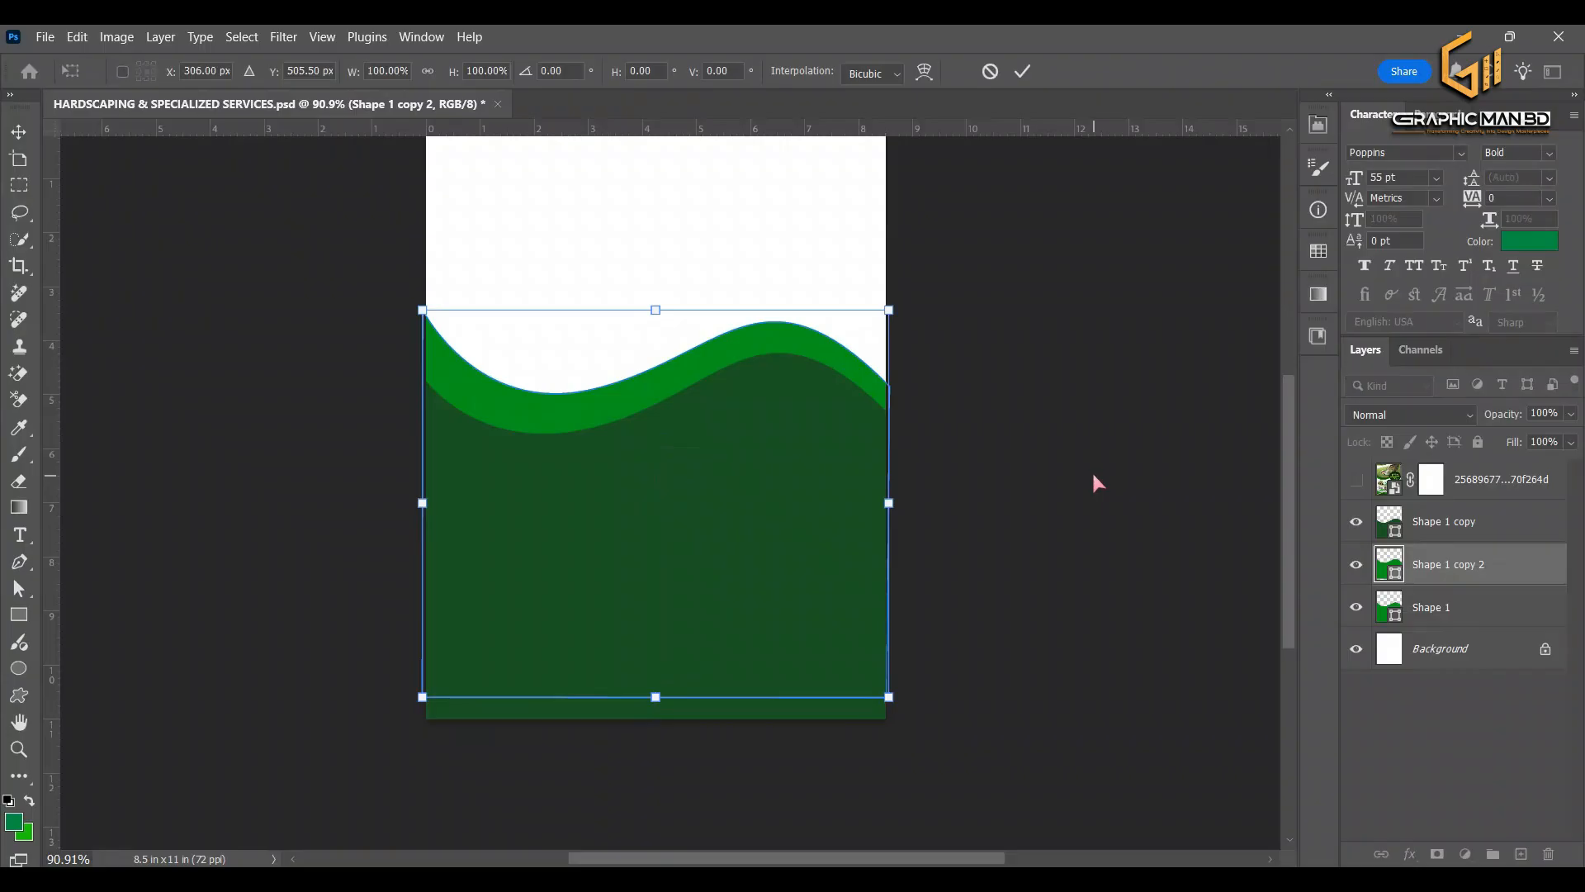
{"action": "left_click", "coordinate": [1023, 72]}
Recolor Shape 1 copy 2 to a lighter green, RGB 12, 173, 30, and move its layer beneath Shape 1
{"action": "double_click", "coordinate": [1389, 564]}
{"action": "left_click", "coordinate": [1216, 242]}
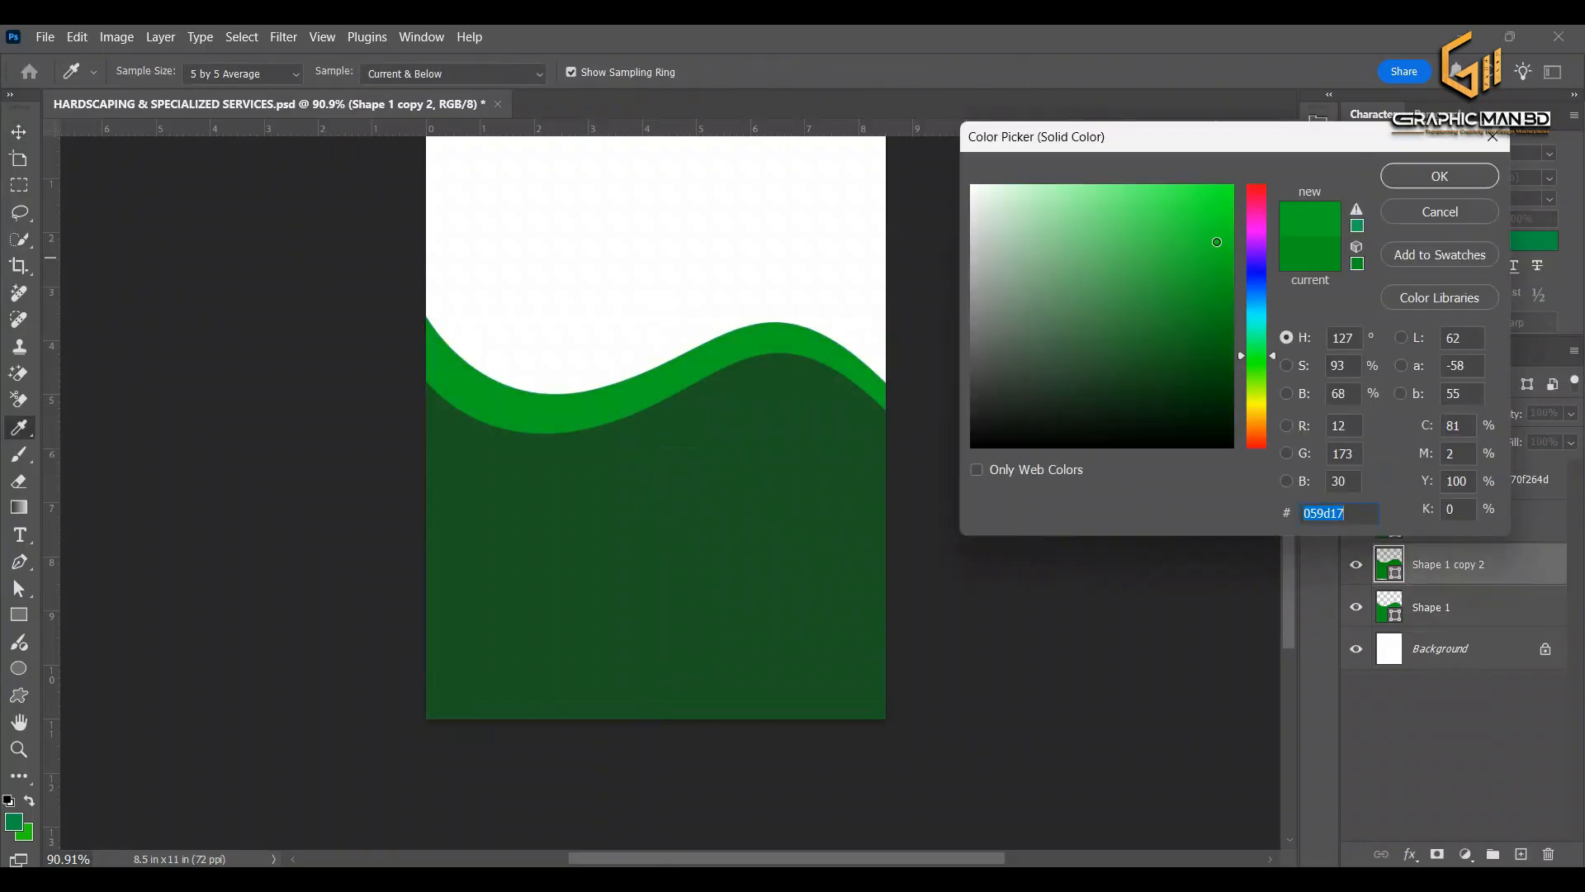
{"action": "left_click", "coordinate": [1425, 180]}
{"action": "left_click_drag", "start_coordinate": [1494, 577], "coordinate": [1476, 624]}
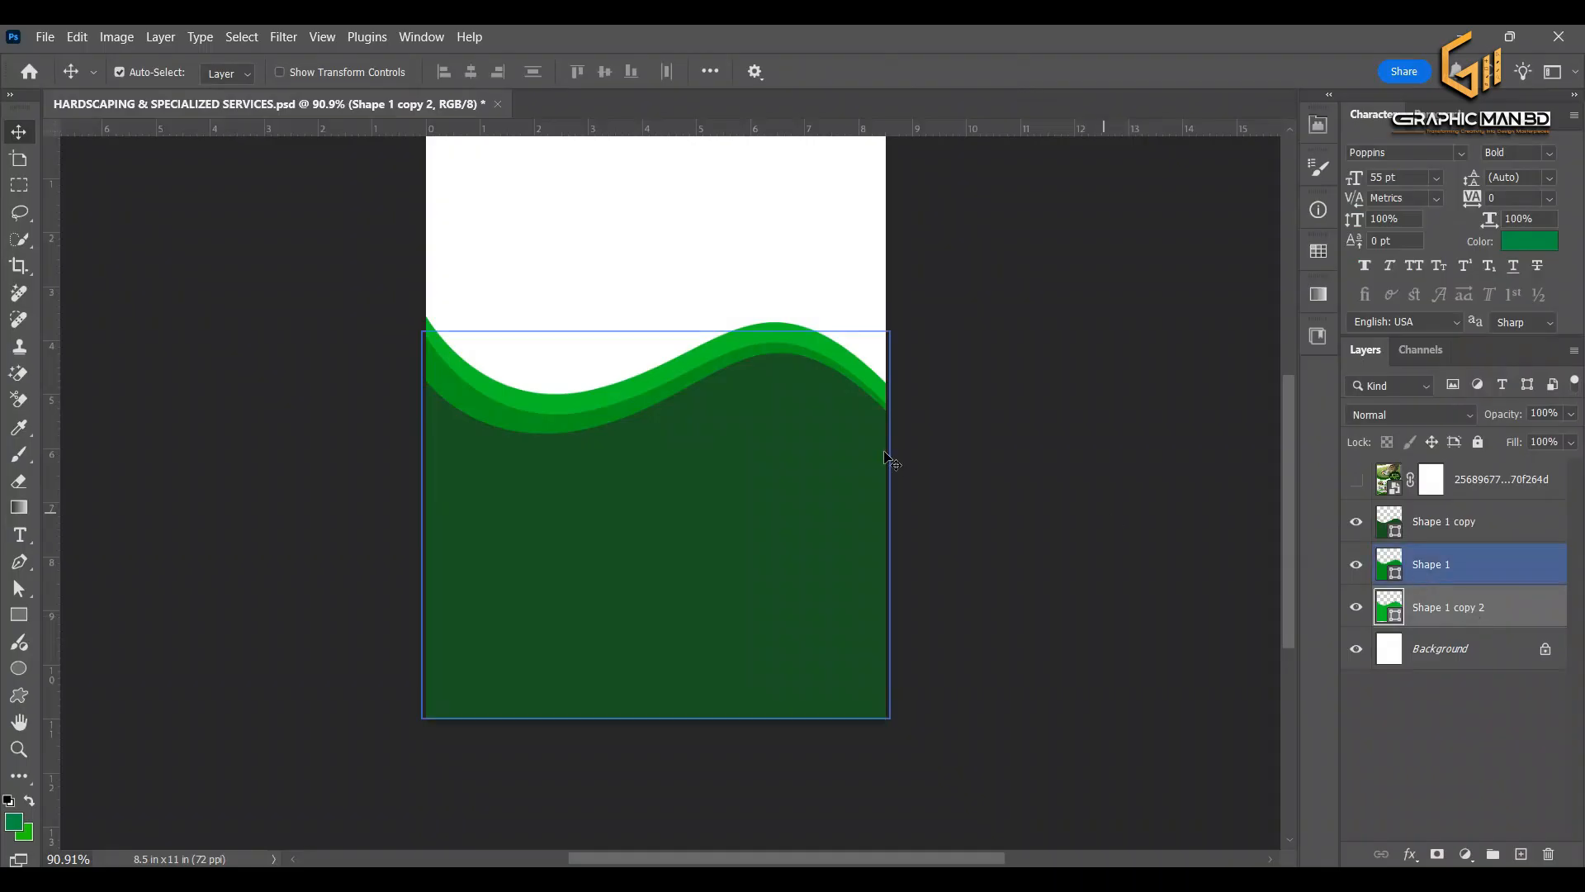
Taper the lightest green wave by raising its left anchor, lowering its right anchor and moving the middle anchor slightly down
{"action": "left_click", "coordinate": [821, 431]}
{"action": "key", "text": "a"}
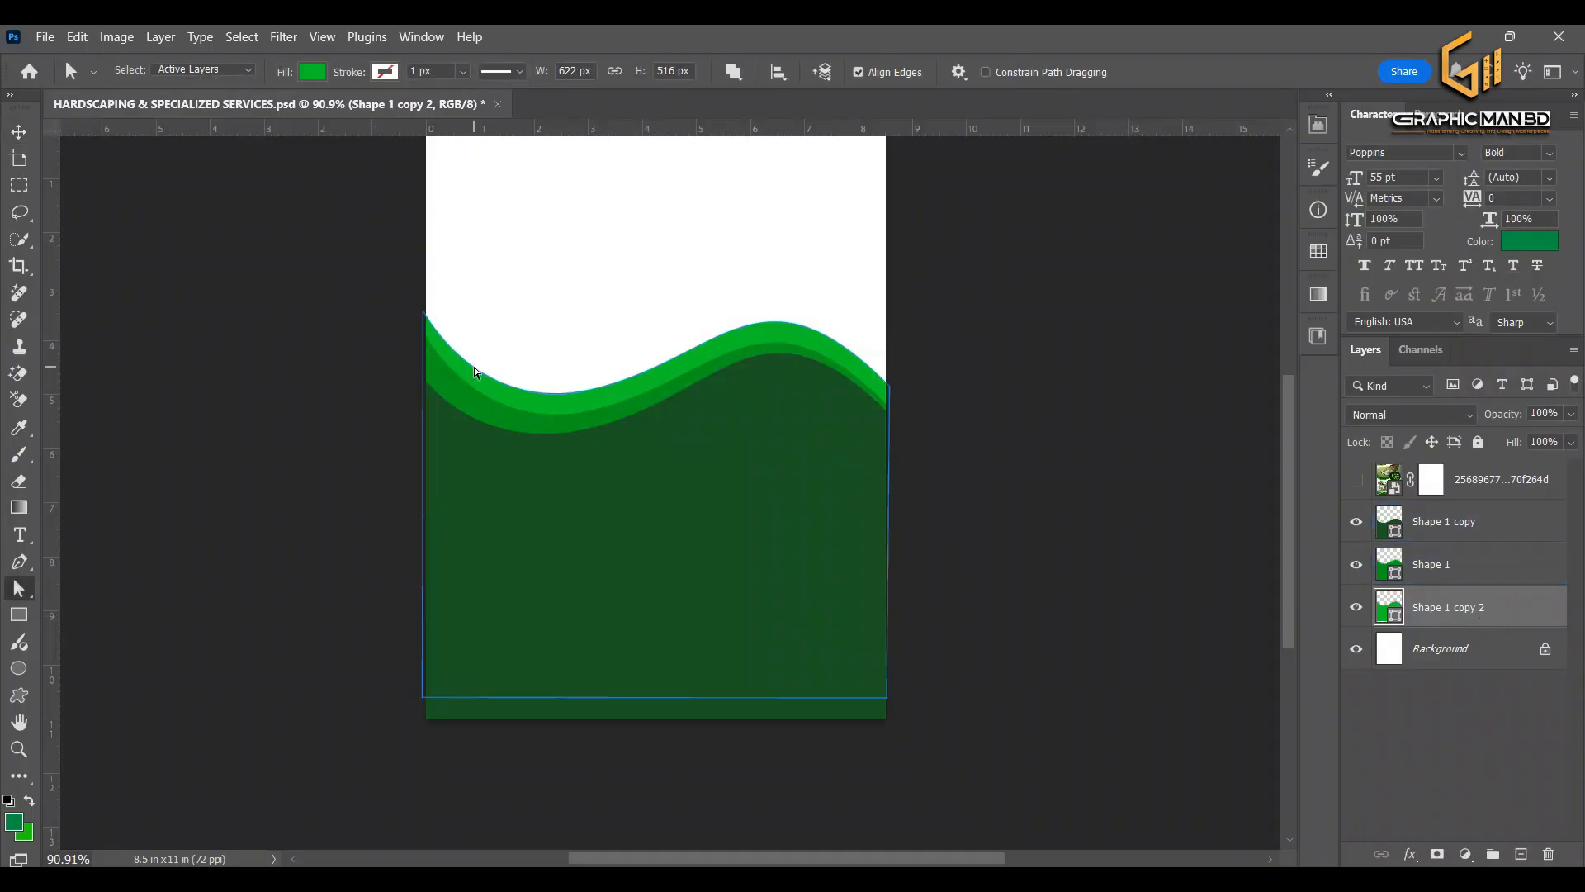
{"action": "left_click", "coordinate": [426, 324]}
{"action": "left_click_drag", "start_coordinate": [423, 313], "coordinate": [423, 298]}
{"action": "left_click", "coordinate": [594, 391]}
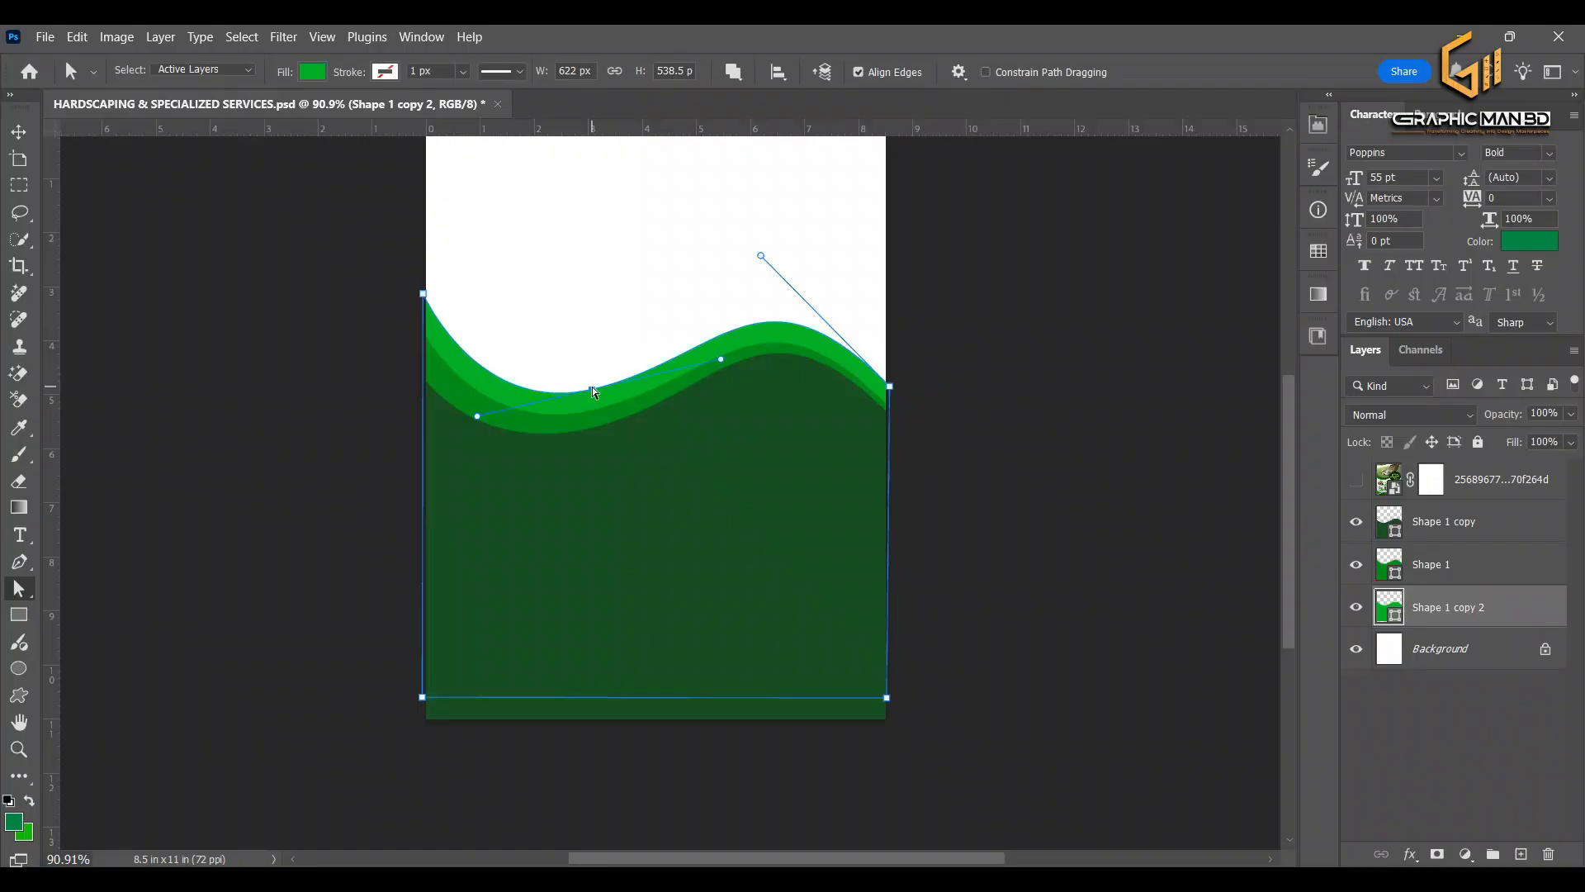
{"action": "left_click_drag", "start_coordinate": [889, 385], "coordinate": [889, 402]}
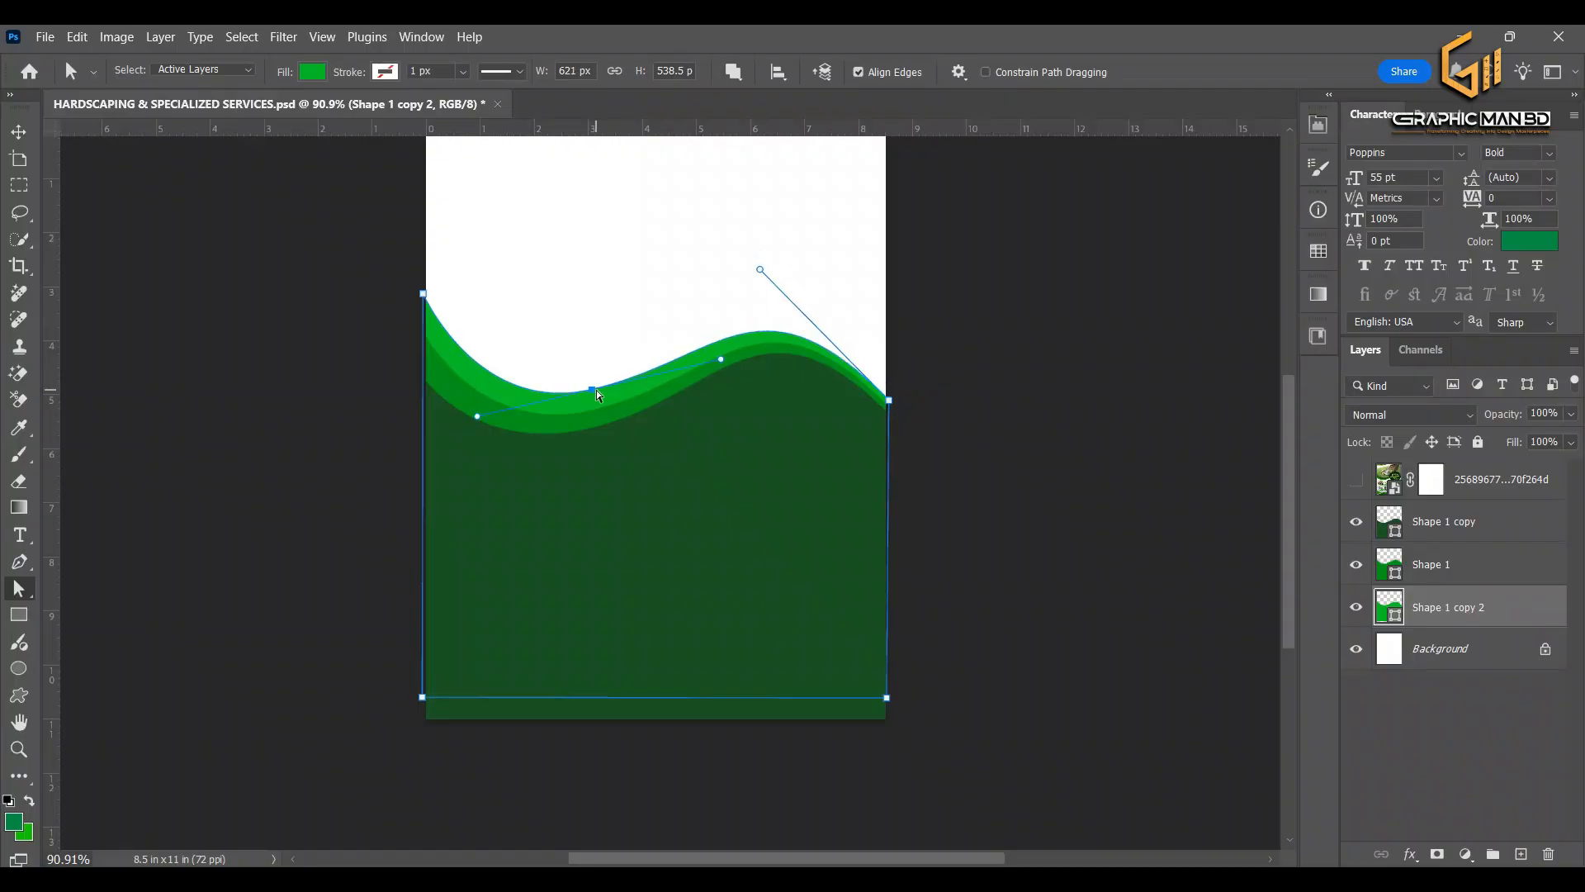
{"action": "left_click_drag", "start_coordinate": [599, 395], "coordinate": [598, 399]}
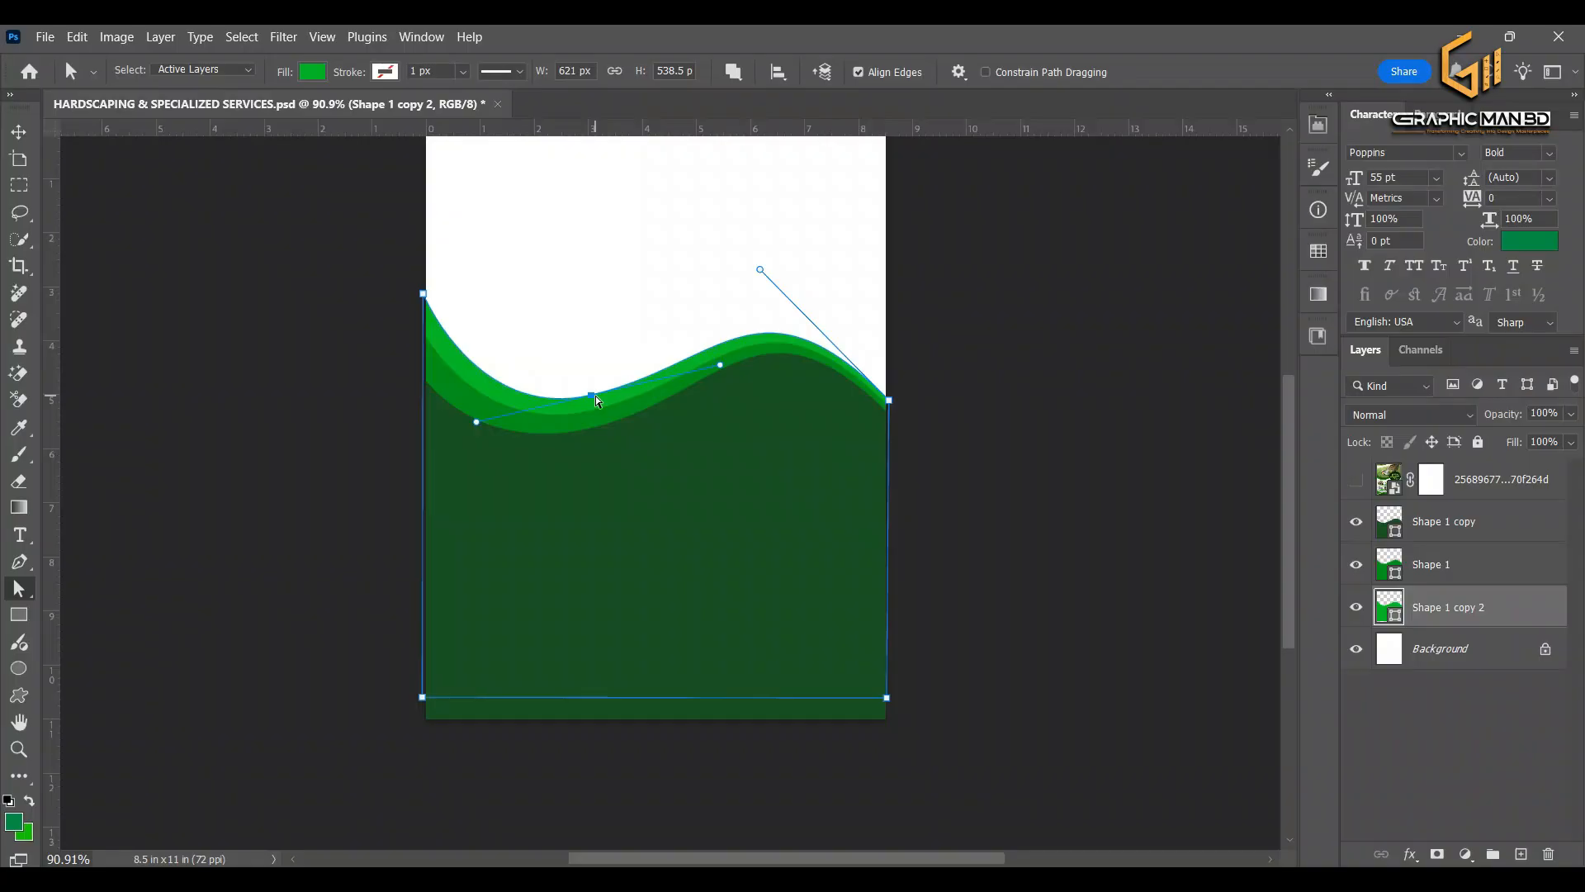
Raise the left anchor of the lightest green wave, Shape 1 copy 2, slightly further to widen its band
{"action": "left_click", "coordinate": [423, 296]}
{"action": "left_click_drag", "start_coordinate": [422, 290], "coordinate": [422, 281]}
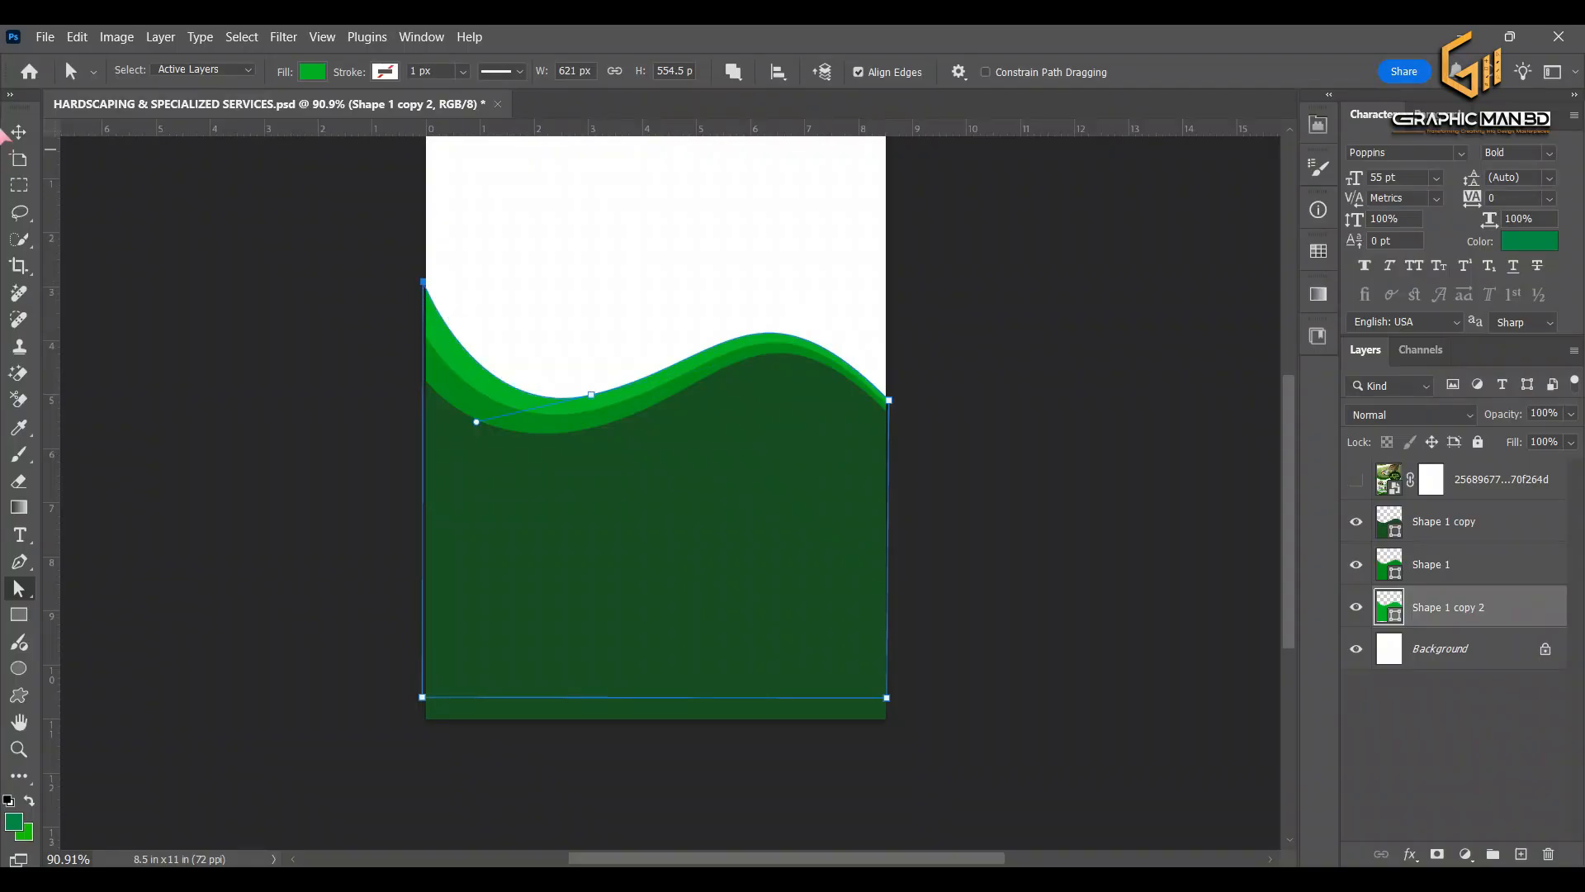
{"action": "left_click", "coordinate": [18, 131]}
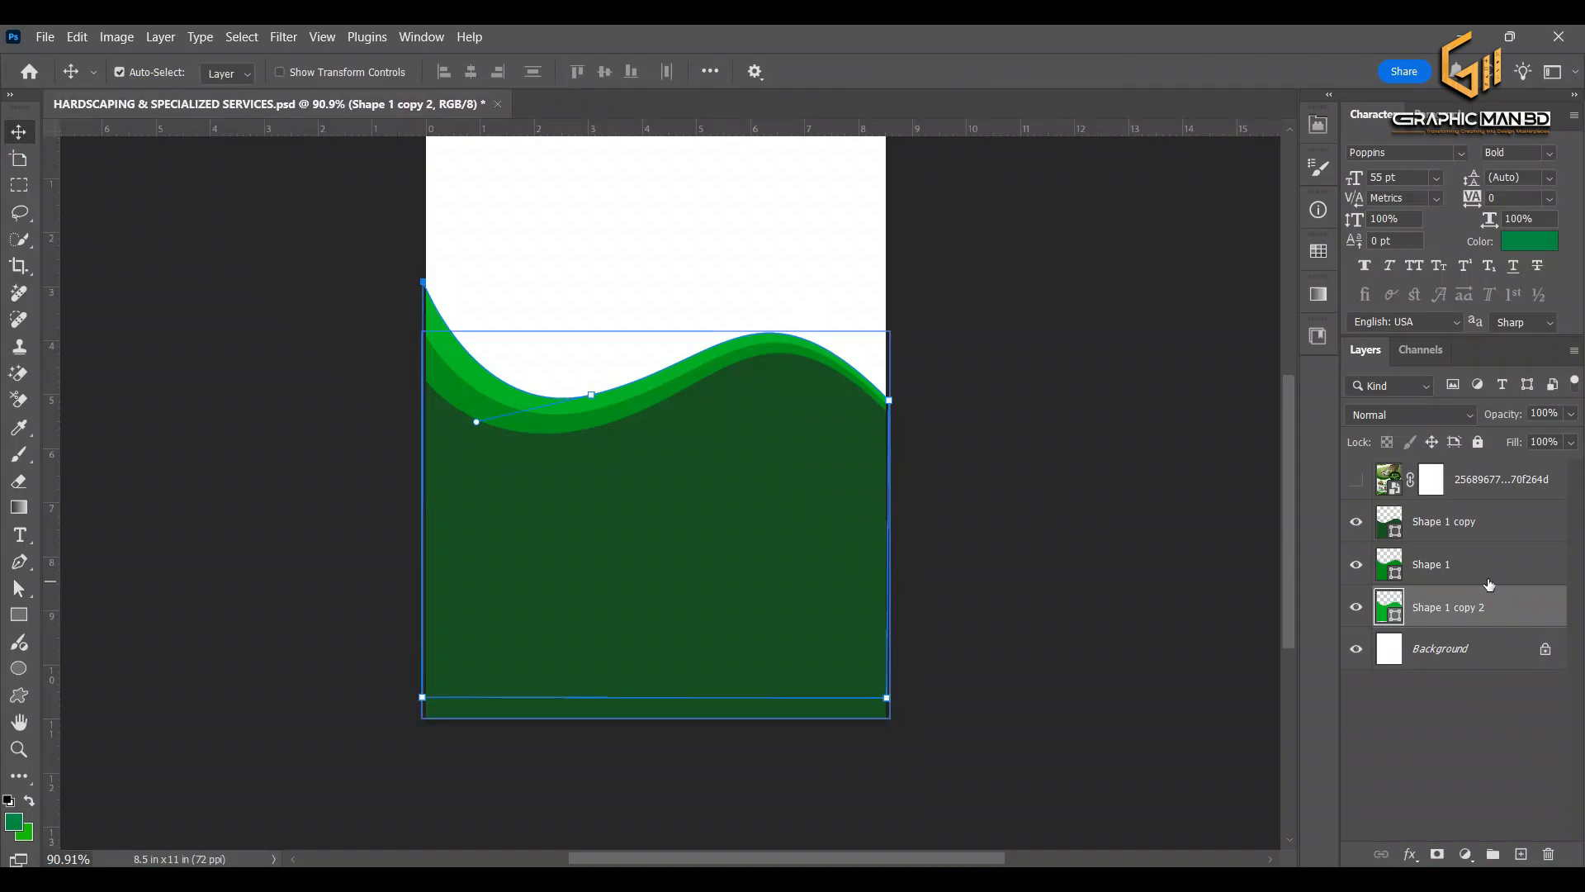
Recolor the middle wave, Shape 1, to yellow ffff00
{"action": "left_click", "coordinate": [1445, 564]}
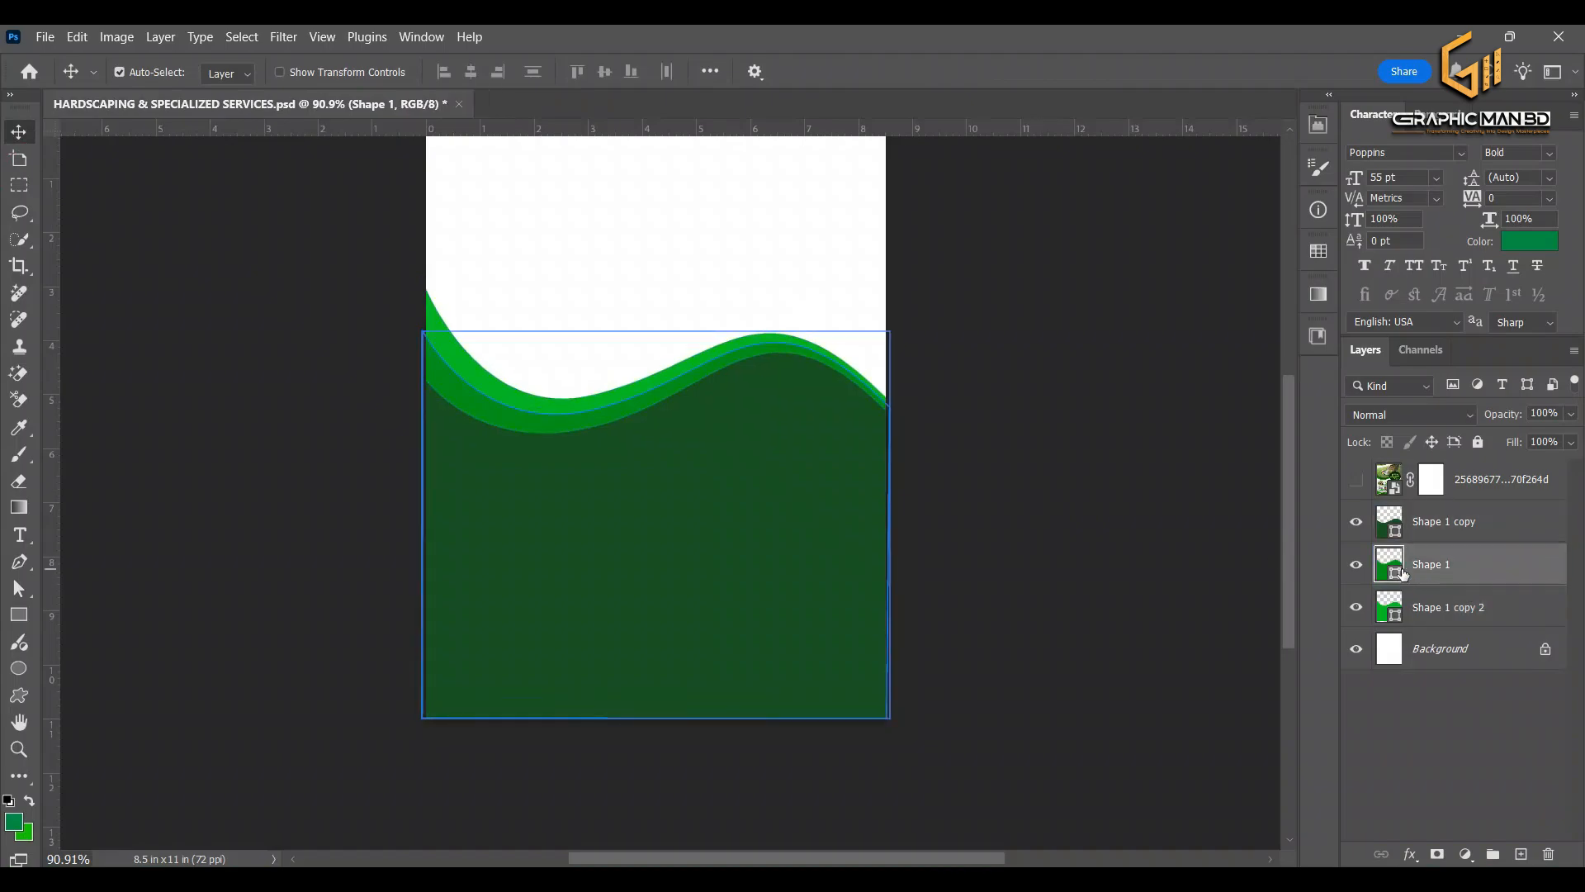
{"action": "double_click", "coordinate": [1395, 570]}
{"action": "type", "text": "f"}
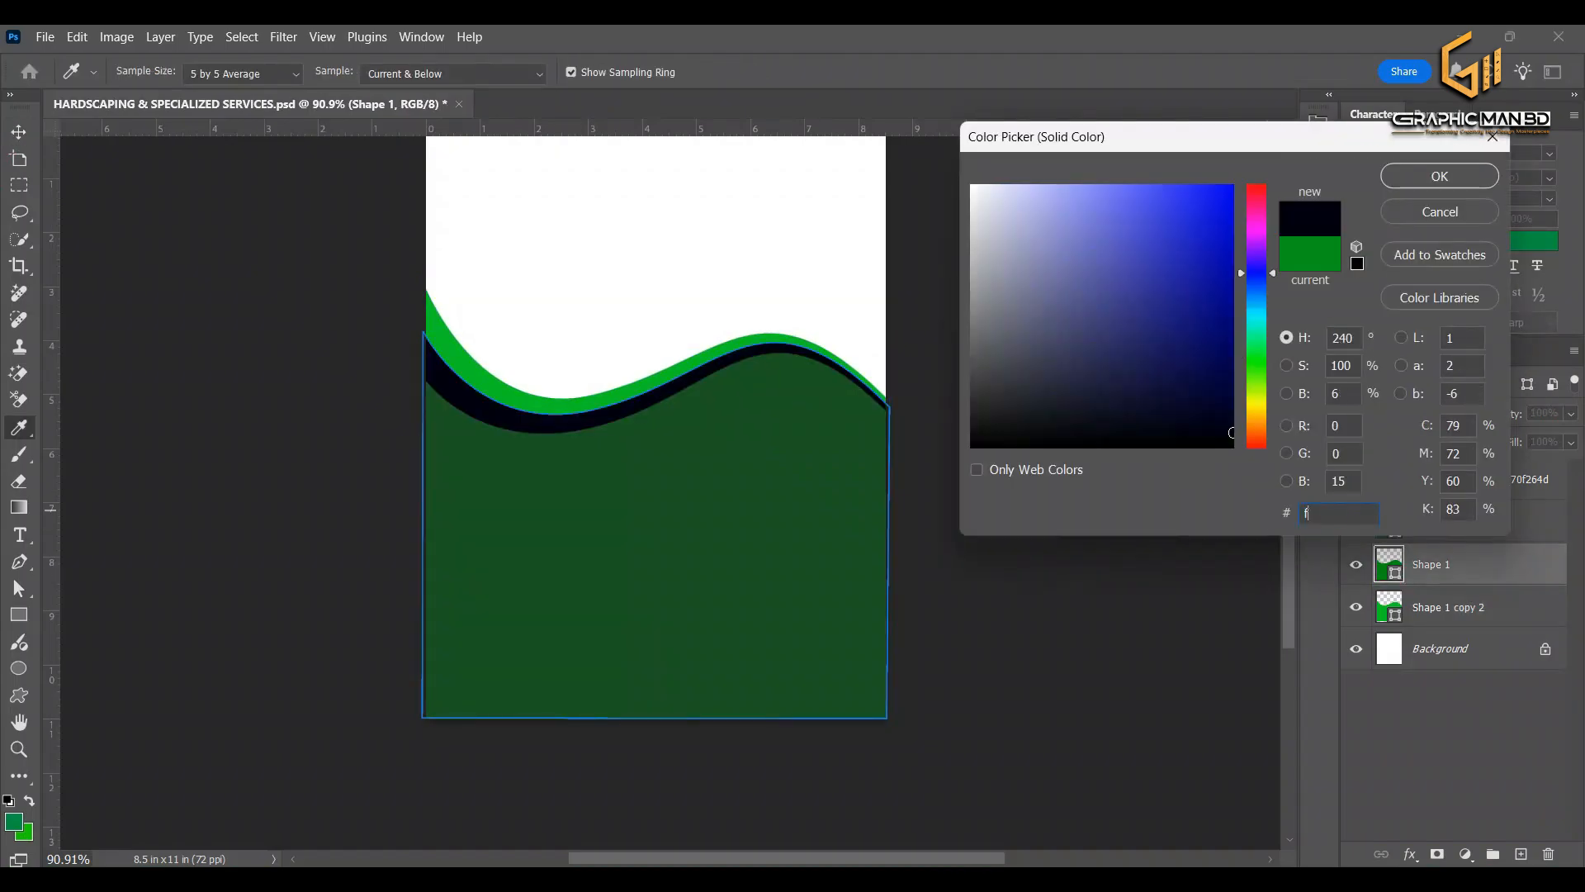
{"action": "type", "text": "fff00"}
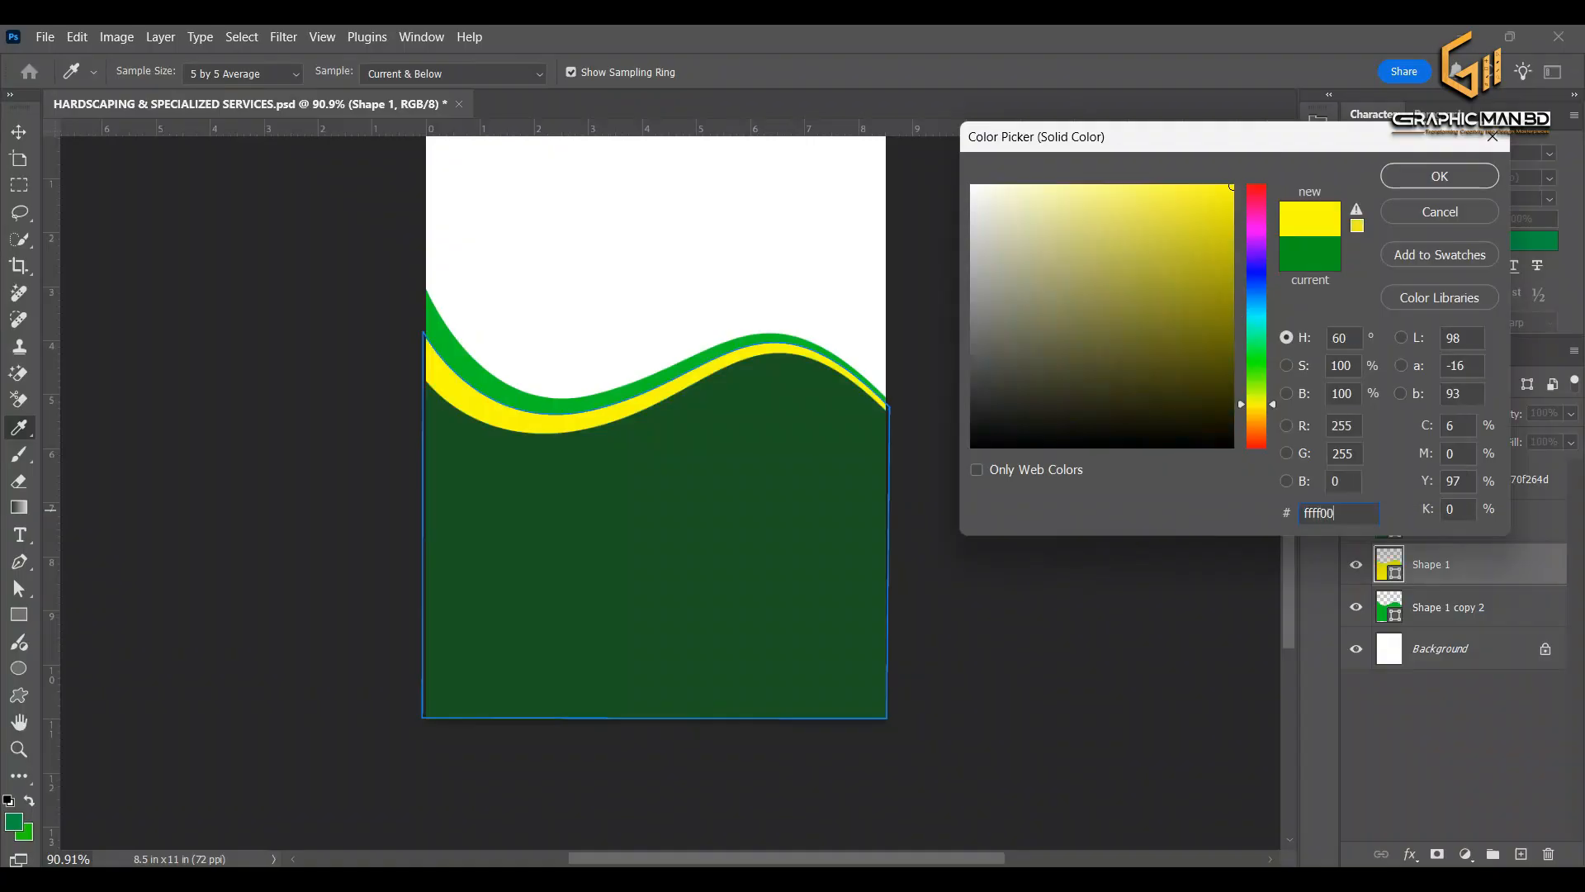
{"action": "left_click", "coordinate": [1413, 172]}
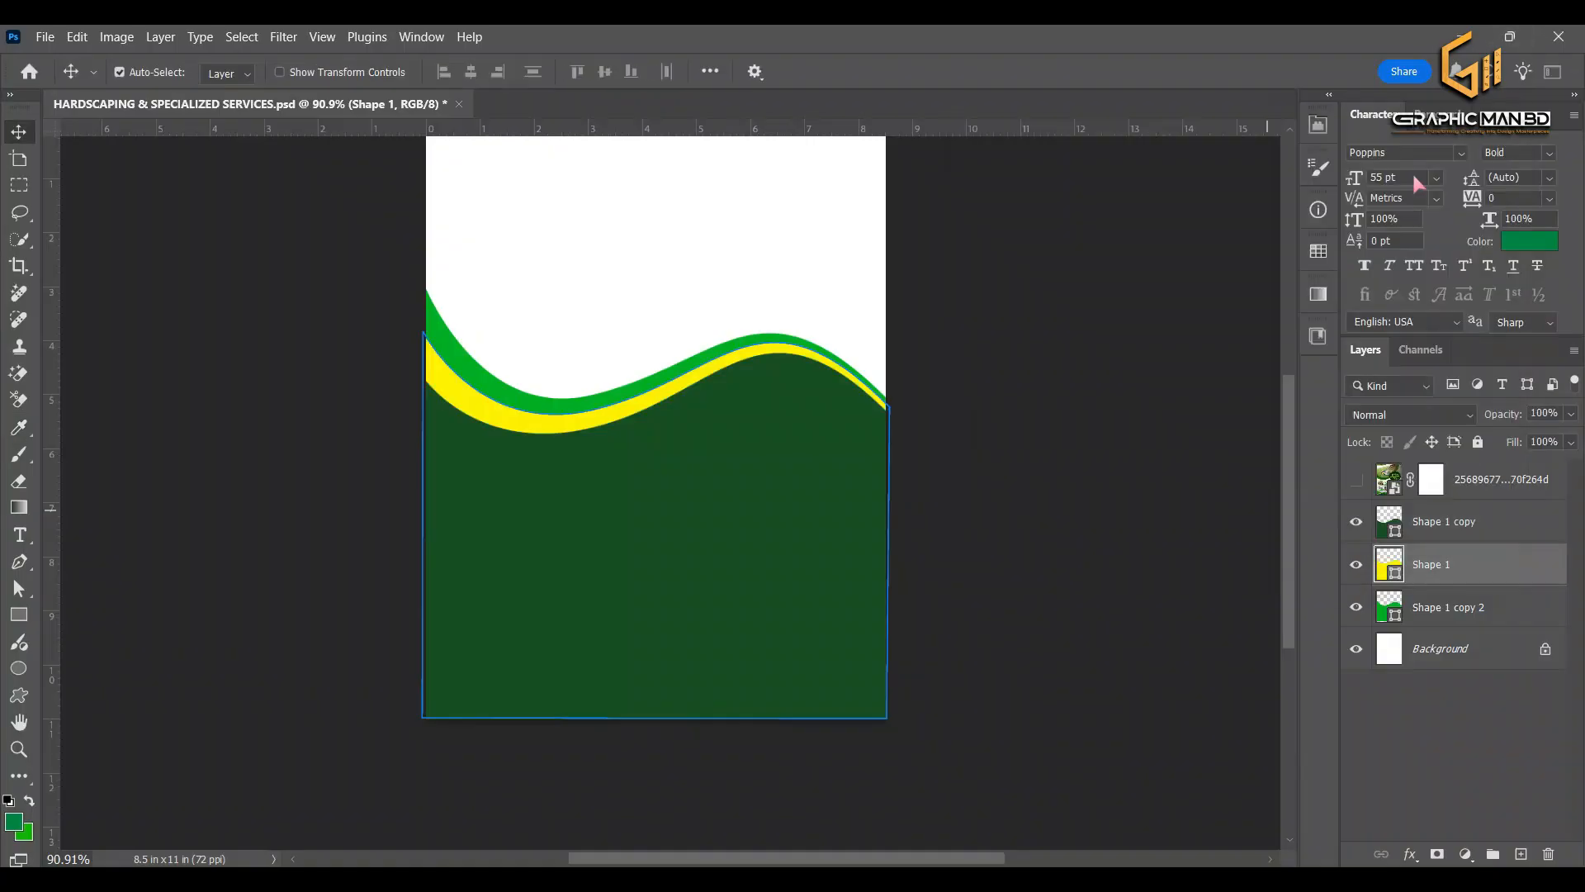
Add a Multiply drop shadow to Shape 1 with 66% opacity, 90° angle, 4 px distance, 10% spread and 18 px size
{"action": "double_click", "coordinate": [1558, 564]}
{"action": "left_click_drag", "start_coordinate": [720, 261], "coordinate": [860, 218]}
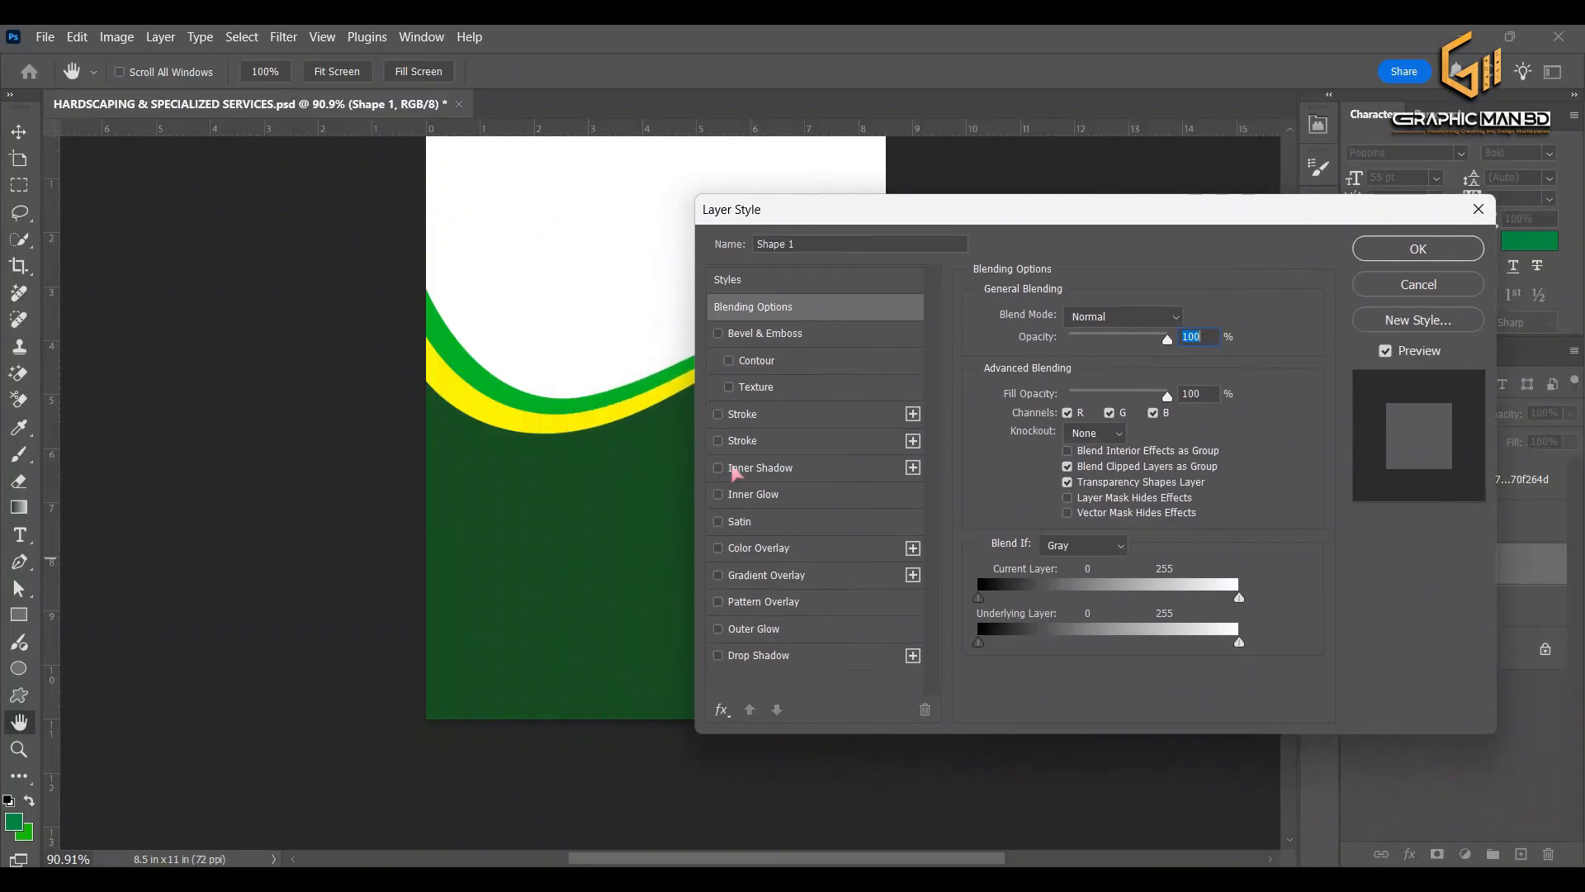
{"action": "left_click", "coordinate": [755, 655]}
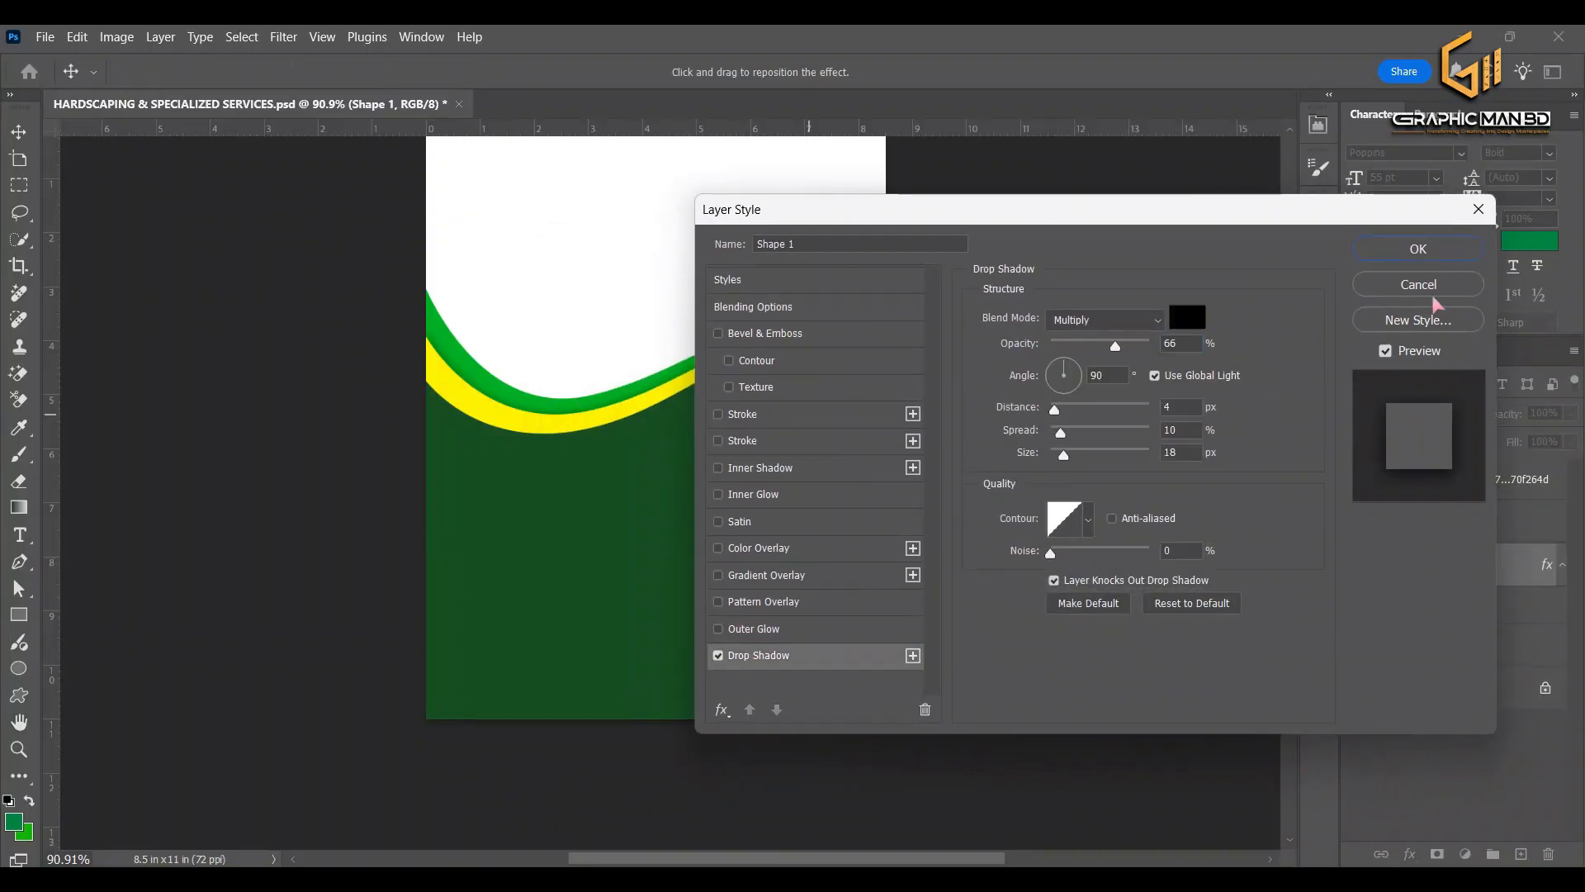
{"action": "left_click", "coordinate": [1435, 254]}
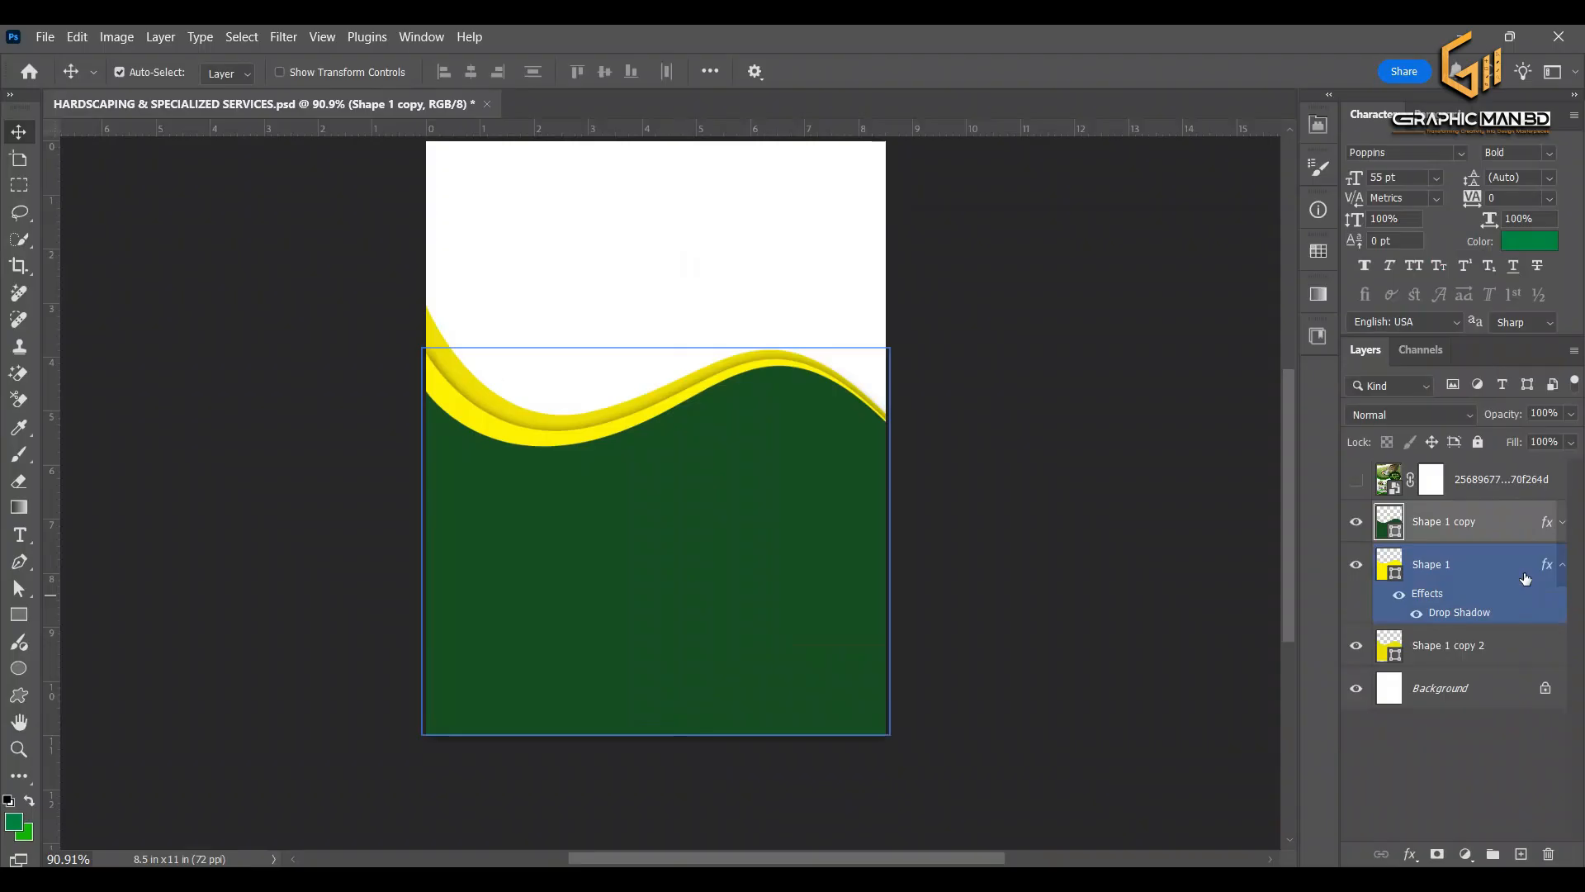
Collapse the Shape 1 effects and place the stephen-leonardi house photo above Shape 1 copy
{"action": "left_click", "coordinate": [1533, 596]}
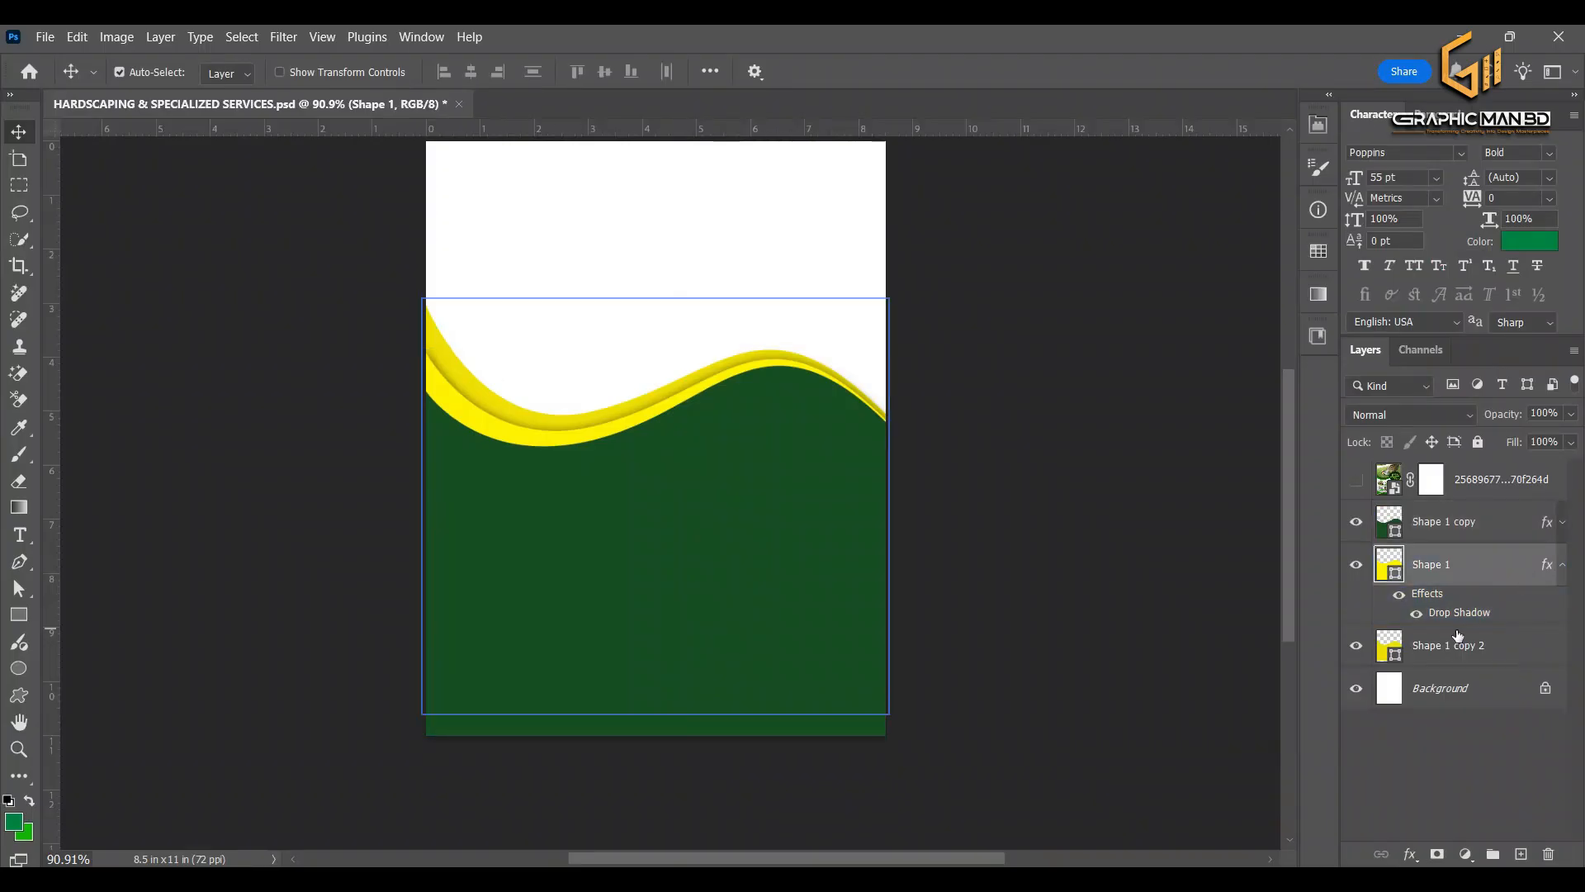
{"action": "left_click", "coordinate": [1562, 566]}
{"action": "left_click", "coordinate": [1478, 613], "text": "ctrl"}
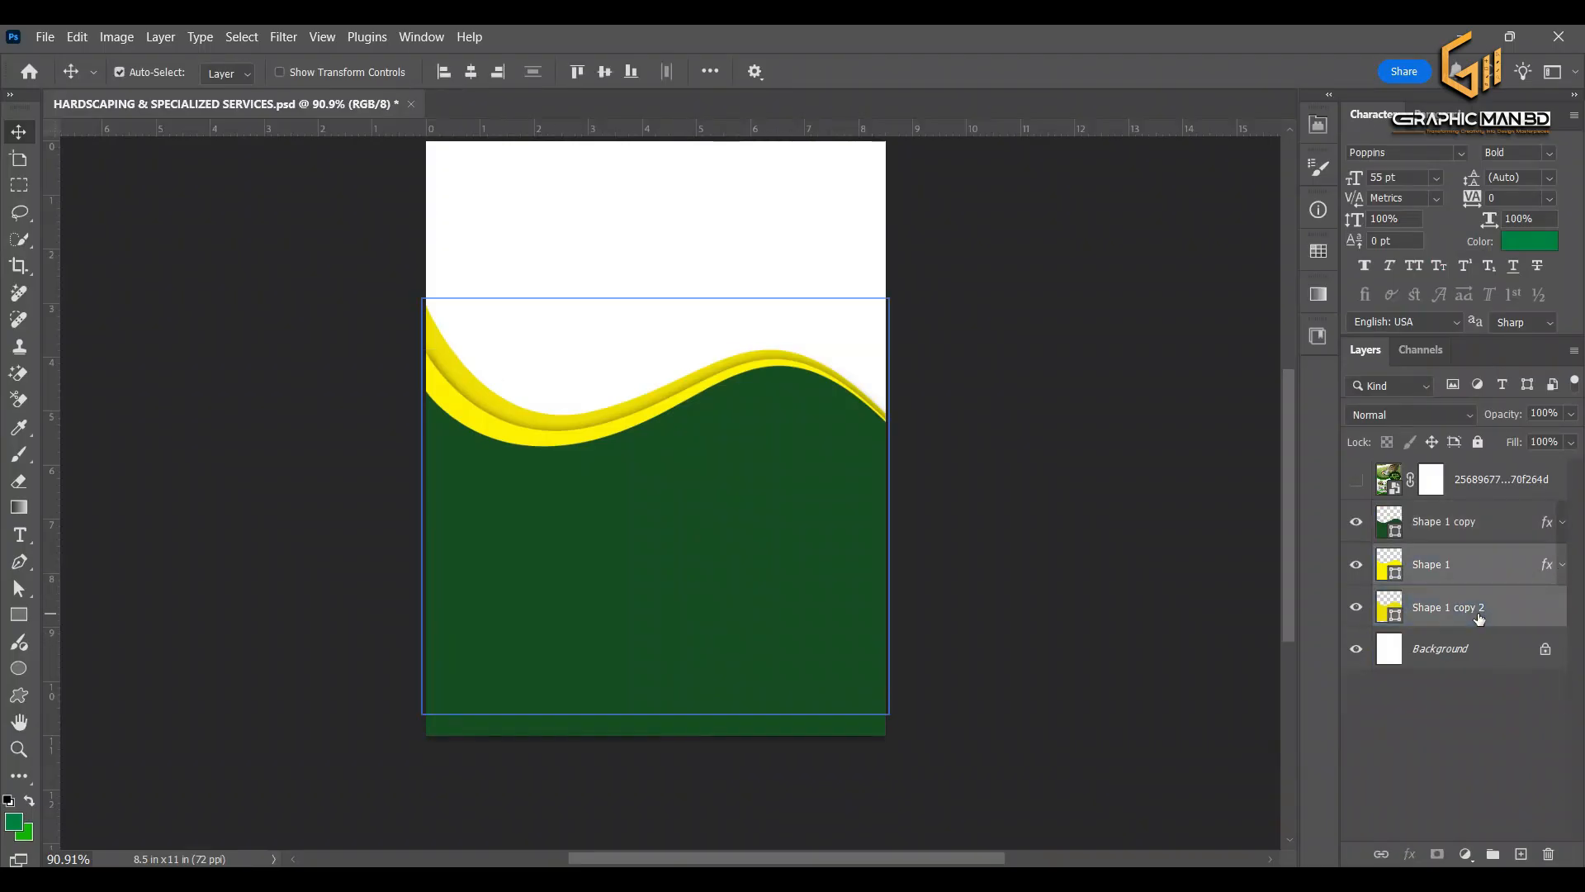
{"action": "left_click", "coordinate": [681, 622]}
{"action": "left_click", "coordinate": [43, 36]}
{"action": "left_click", "coordinate": [83, 545]}
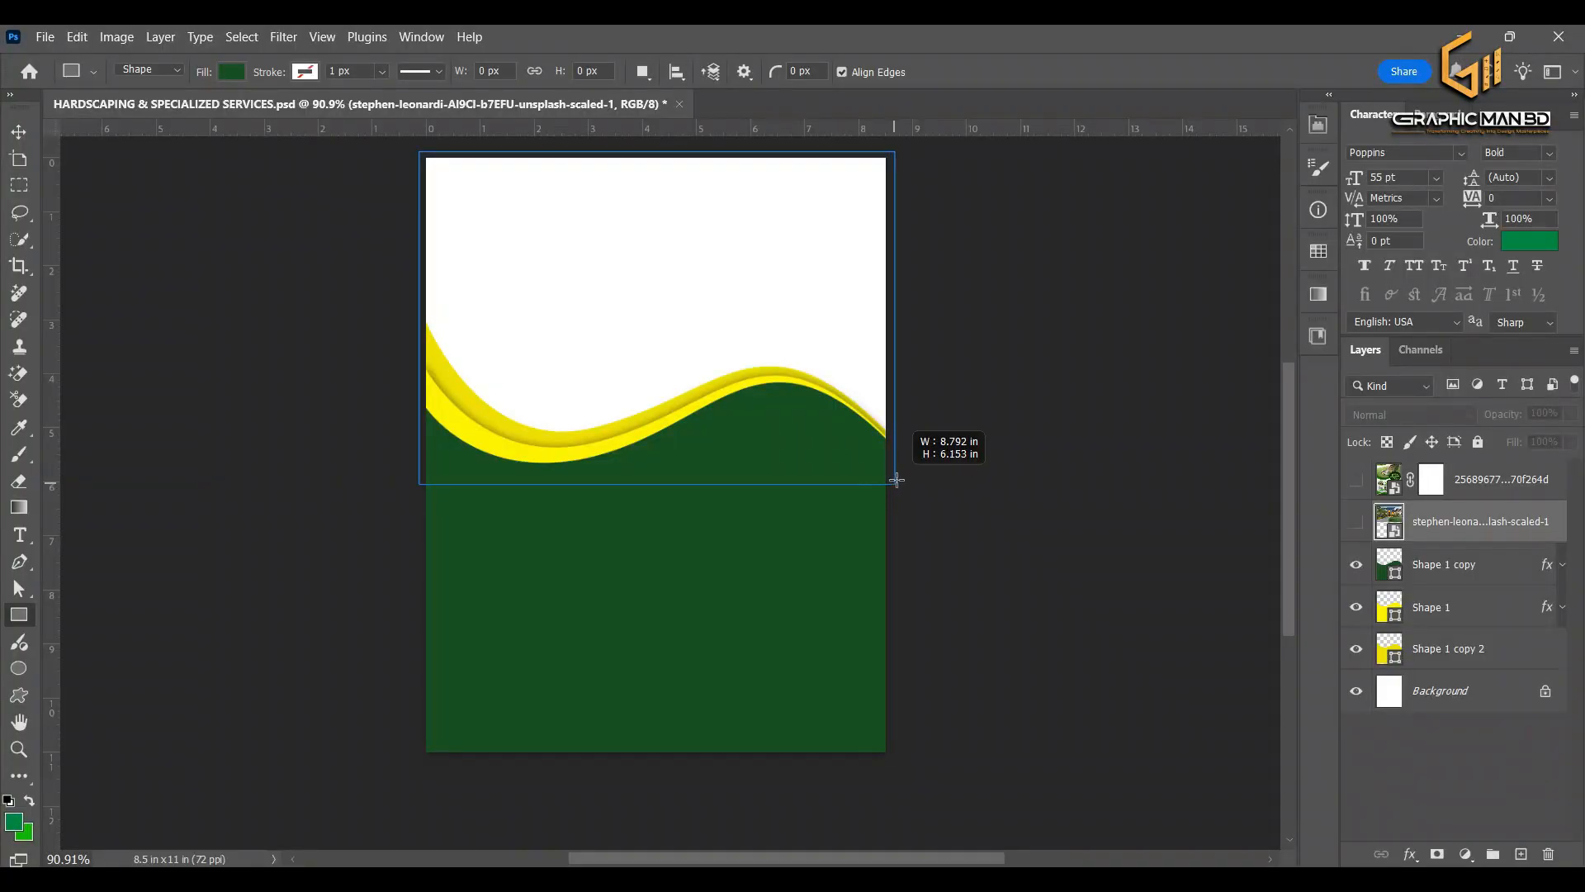
Draw a rectangle about 644 by 435 px over the upper page, beneath the house photo, and clip the photo to it
{"action": "left_click_drag", "start_coordinate": [897, 482], "coordinate": [902, 476]}
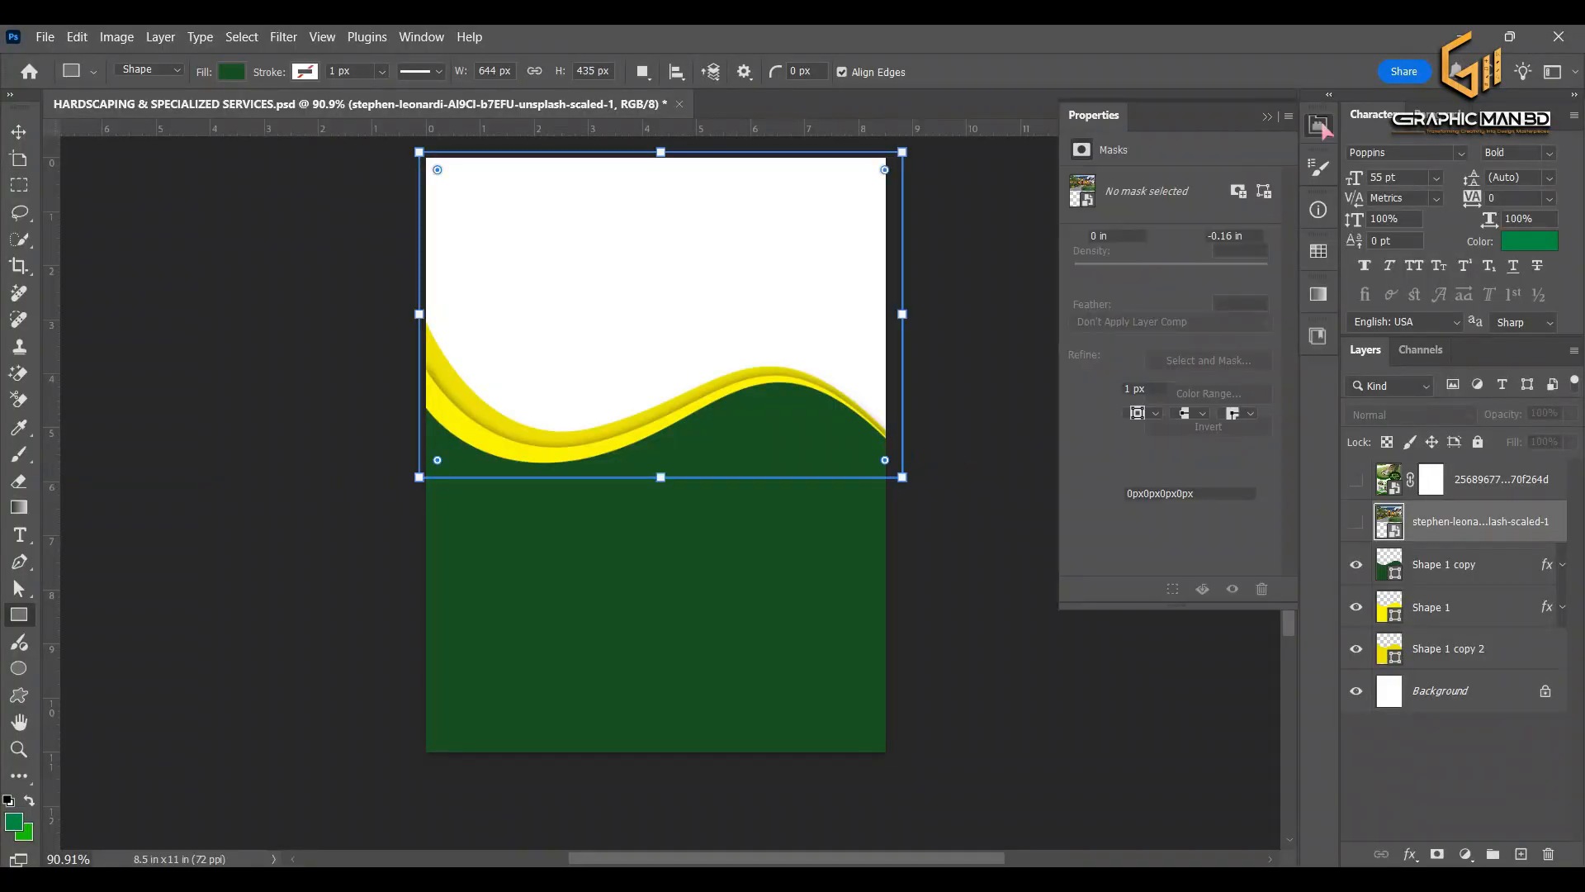
{"action": "left_click_drag", "start_coordinate": [1456, 529], "coordinate": [1455, 578]}
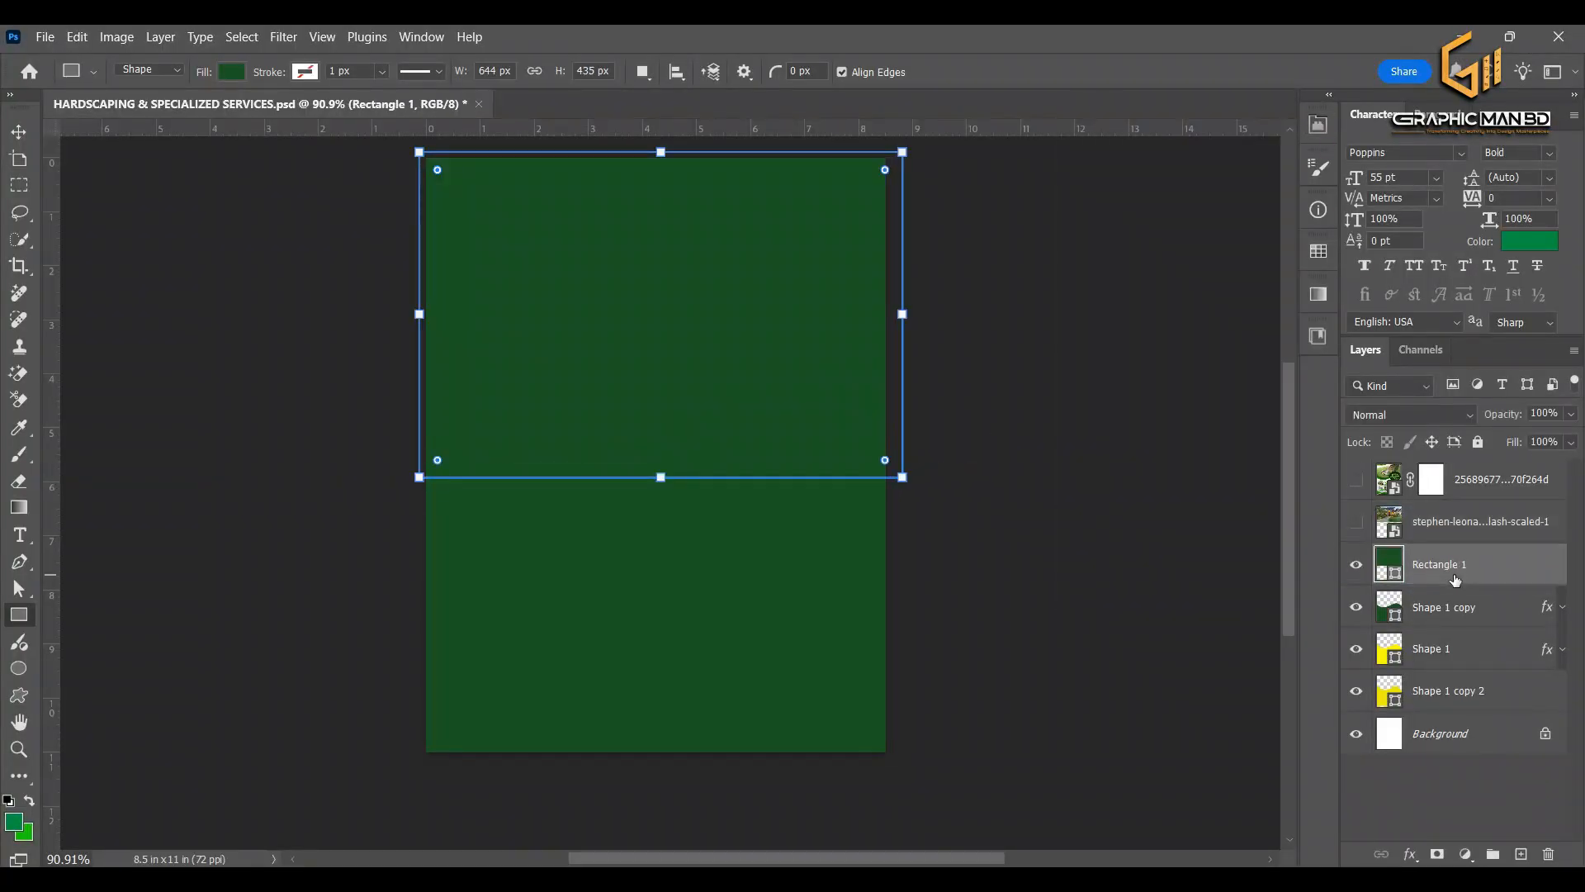
{"action": "left_click", "coordinate": [1449, 540], "text": "alt"}
{"action": "left_click", "coordinate": [1451, 536], "text": "alt"}
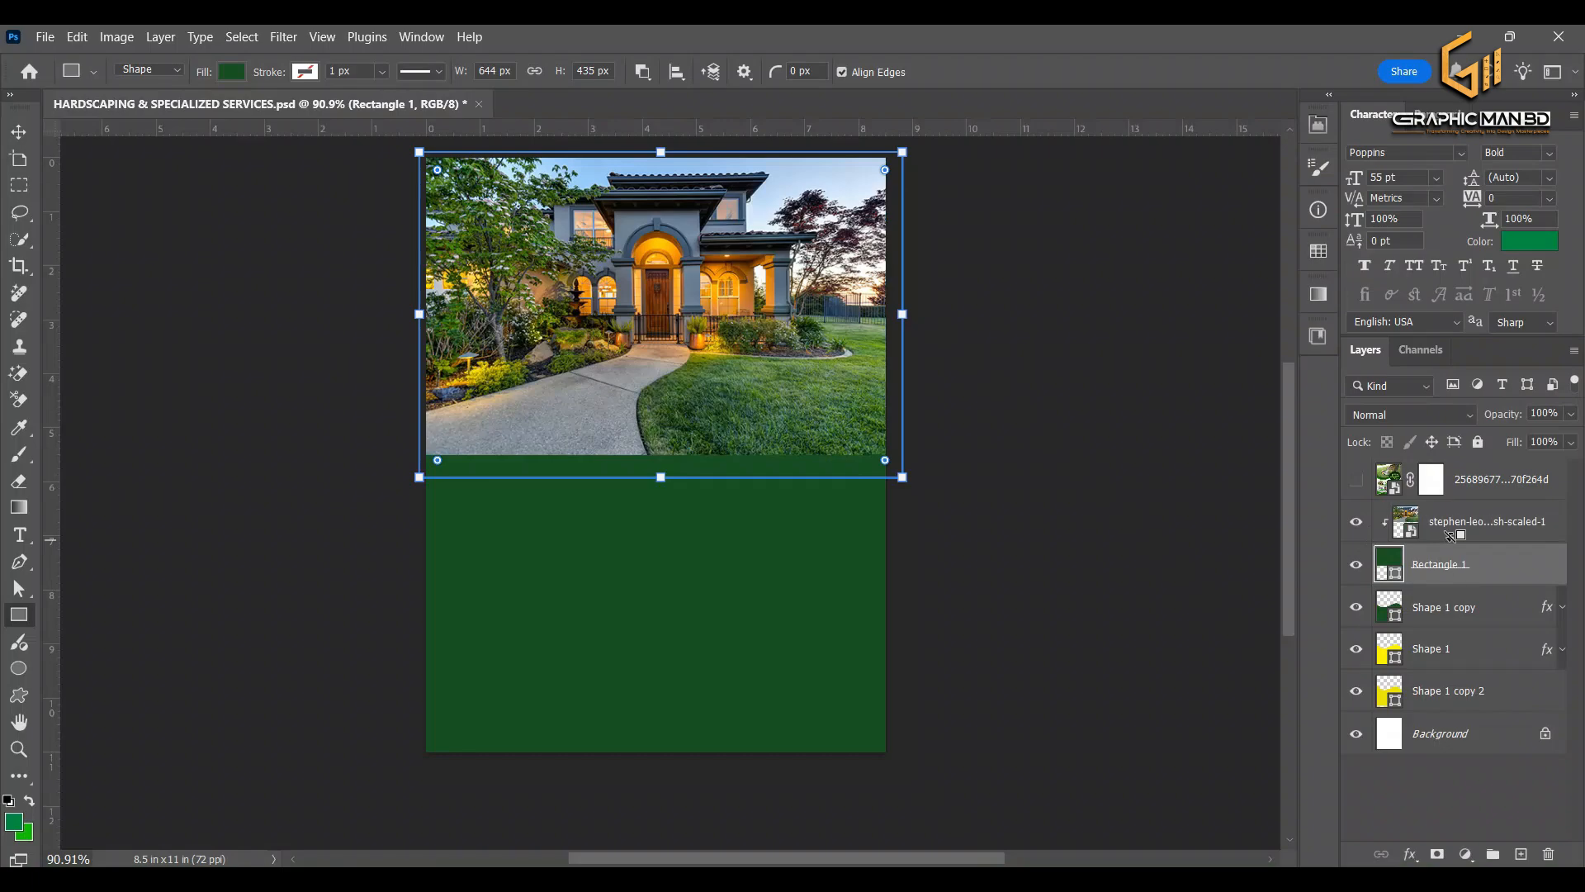
Move the clipped house photo and Rectangle 1 together beneath Shape 1 copy 2
{"action": "left_click", "coordinate": [1456, 533]}
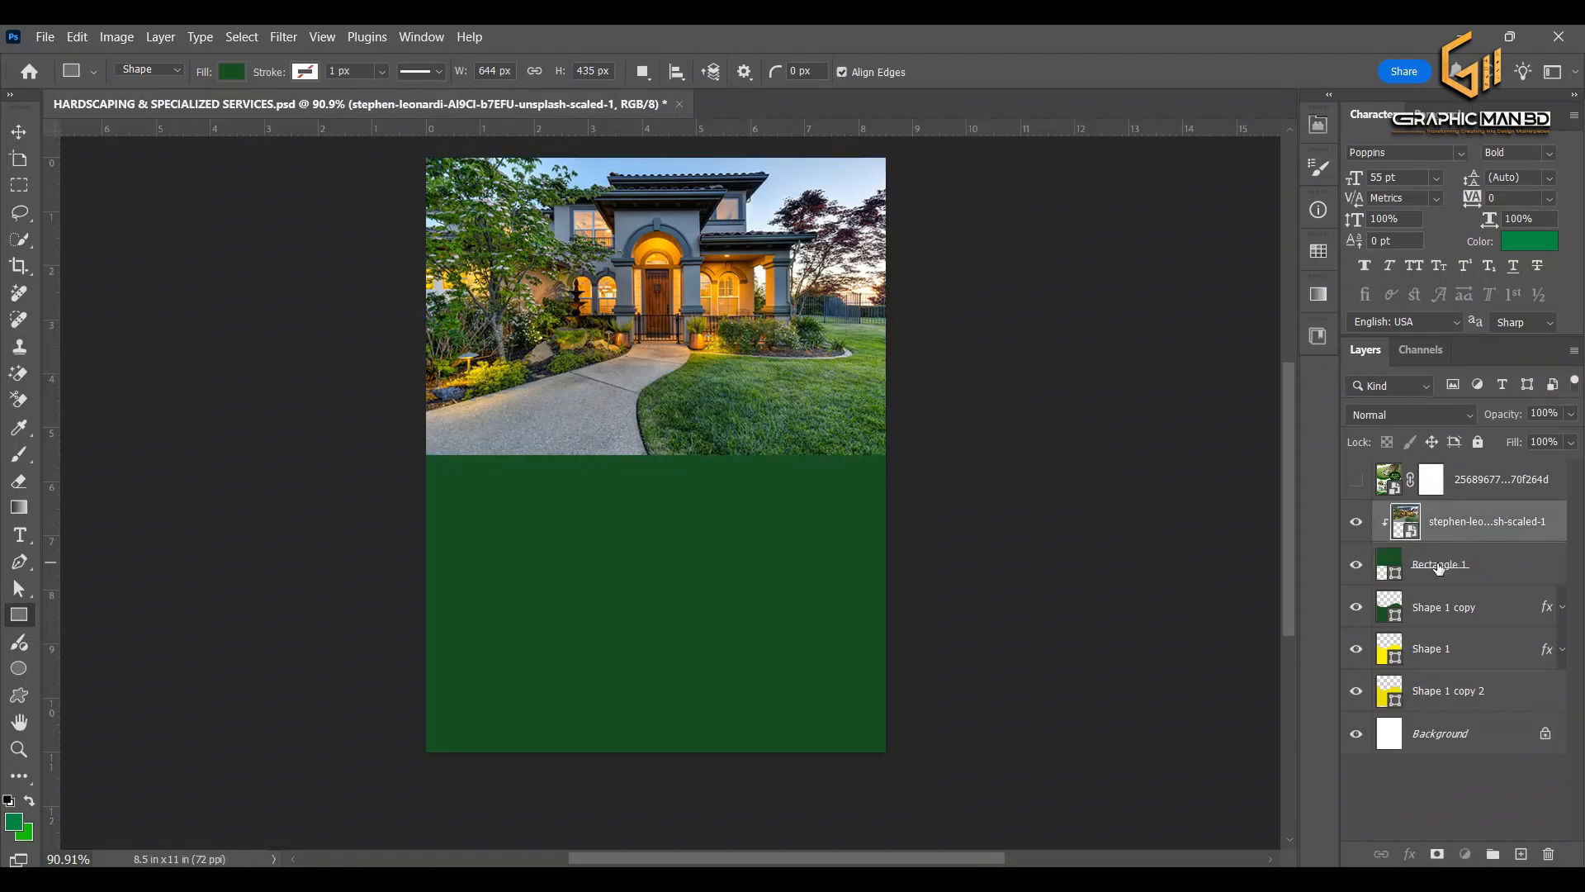
{"action": "left_click", "coordinate": [1441, 565]}
{"action": "left_click", "coordinate": [1466, 529]}
{"action": "left_click", "coordinate": [1454, 563], "text": "shift"}
{"action": "left_click_drag", "start_coordinate": [1466, 527], "coordinate": [1442, 697]}
Group the house photo with its rectangle and name the group Image
{"action": "key", "text": "ctrl+g"}
{"action": "double_click", "coordinate": [1432, 640]}
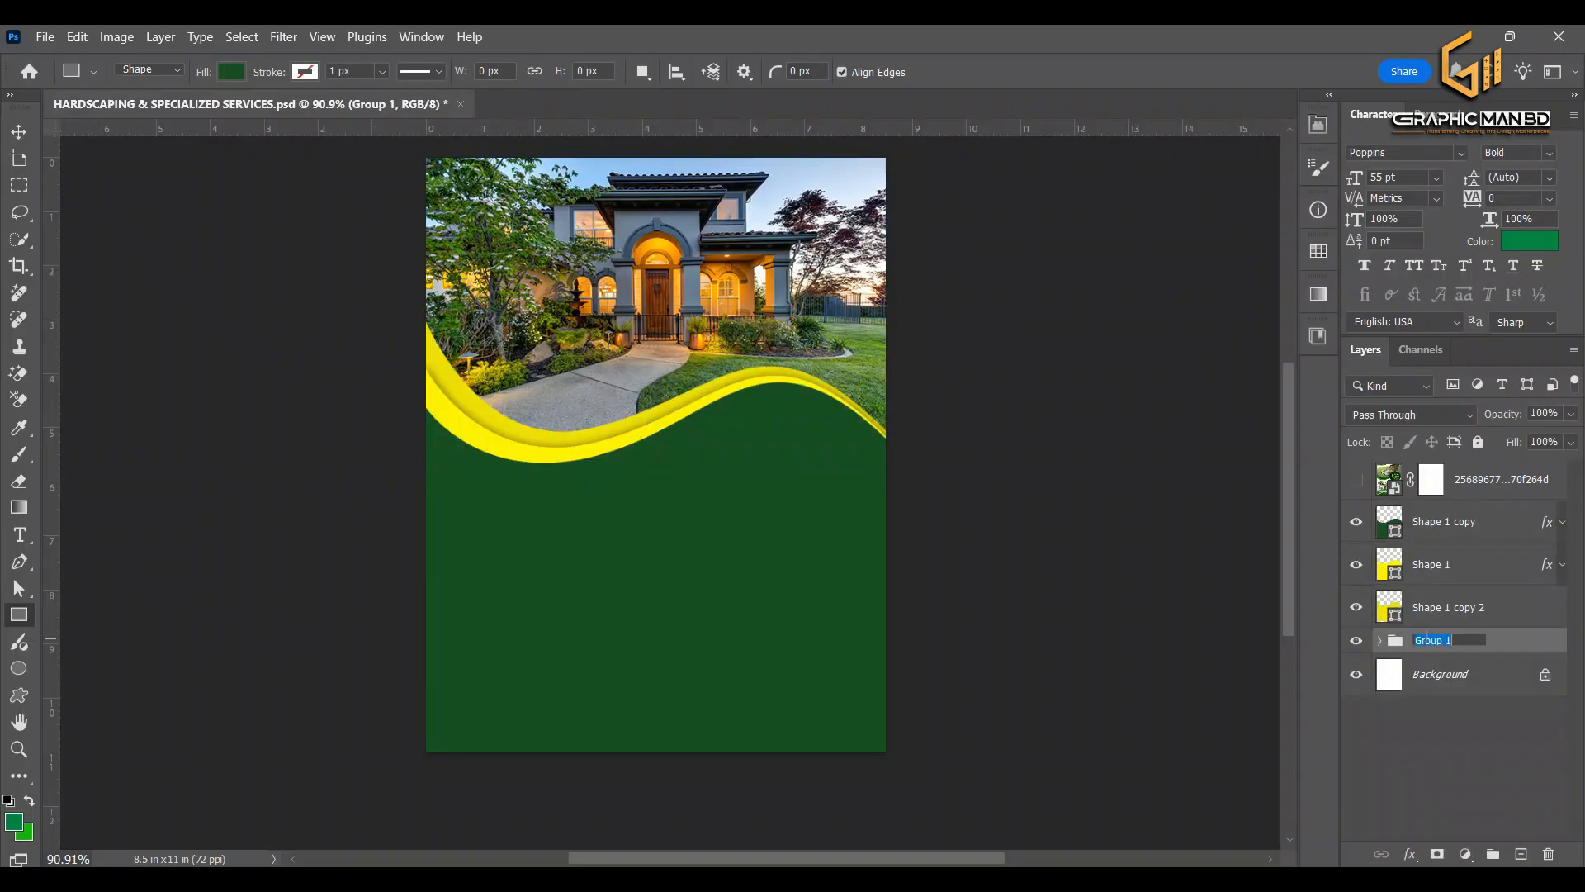
{"action": "type", "text": "Image"}
{"action": "key", "text": "Return"}
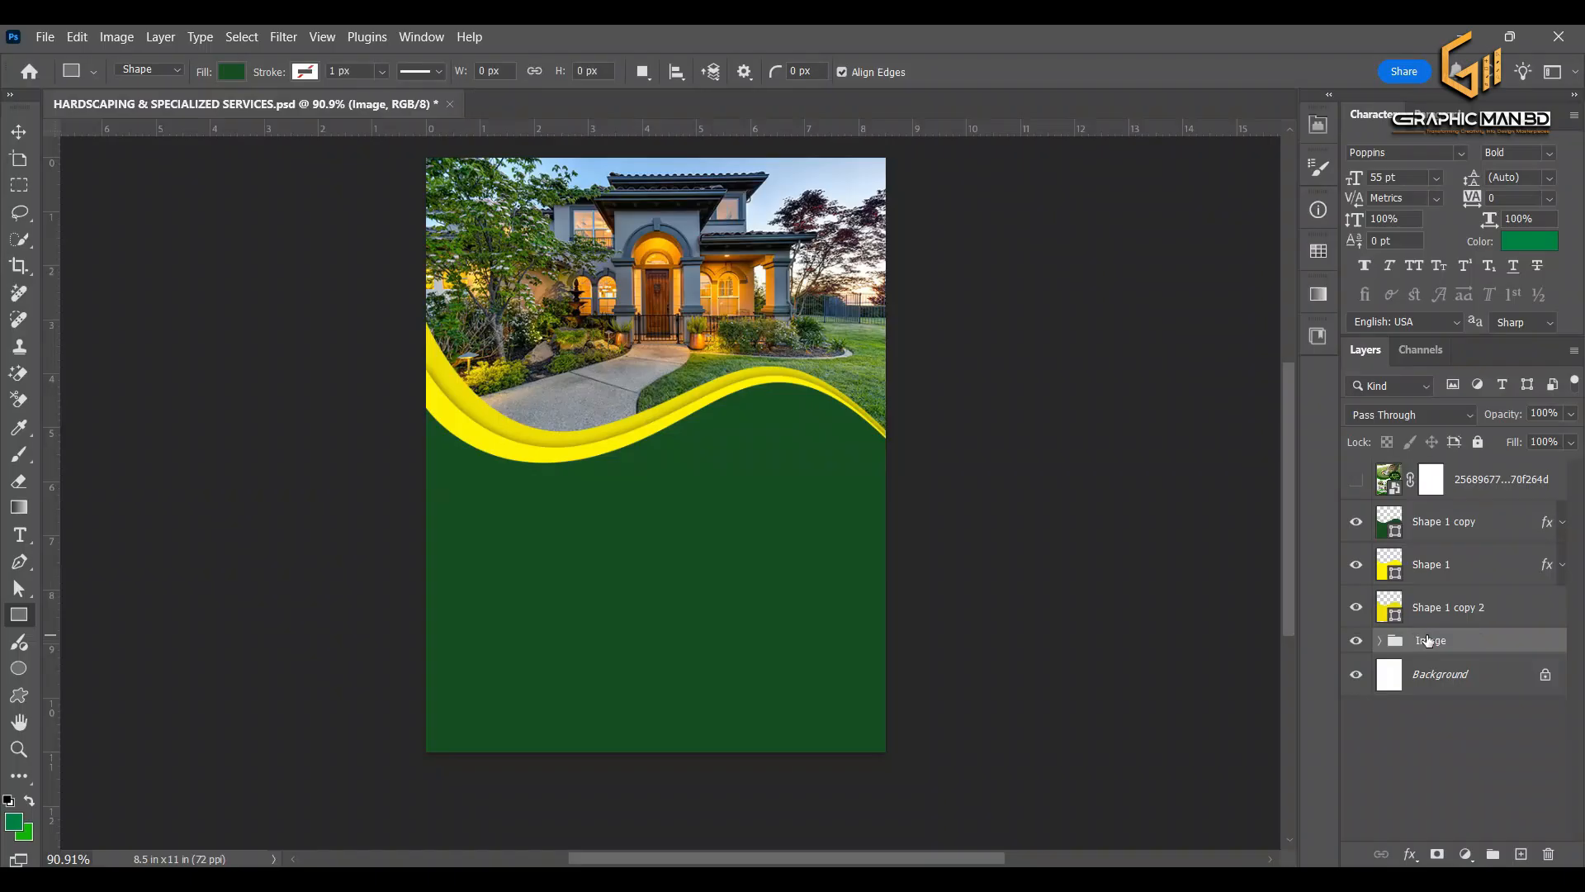
Place the Depositphotos garden photo above the dark green wave, Shape 1 copy, and clip it to that shape
{"action": "left_click", "coordinate": [18, 131]}
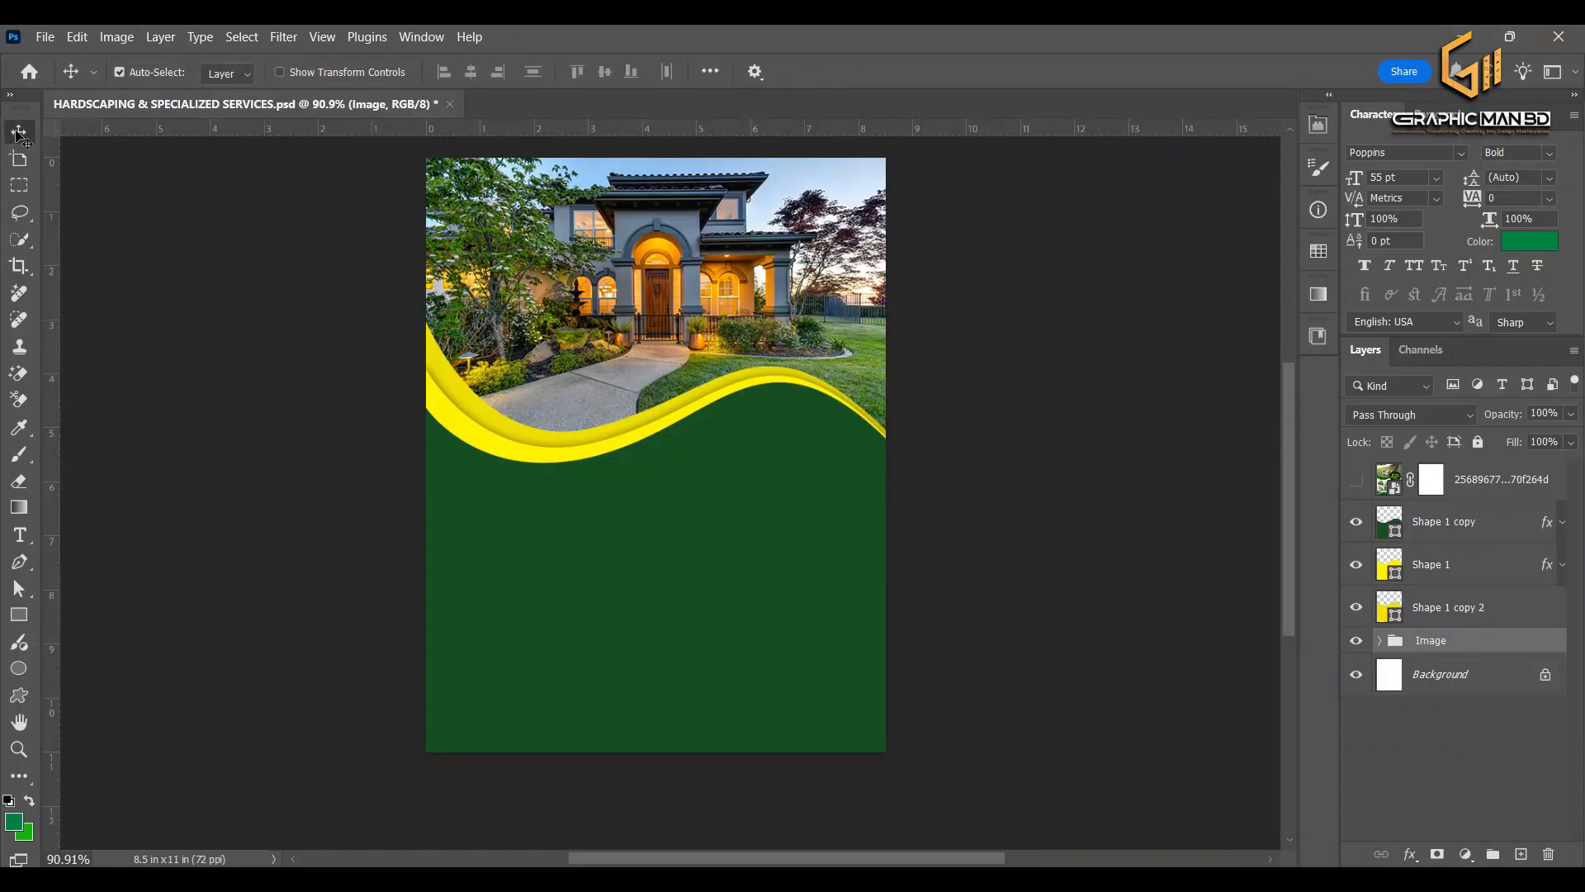
{"action": "left_click", "coordinate": [568, 533]}
{"action": "left_click", "coordinate": [45, 36]}
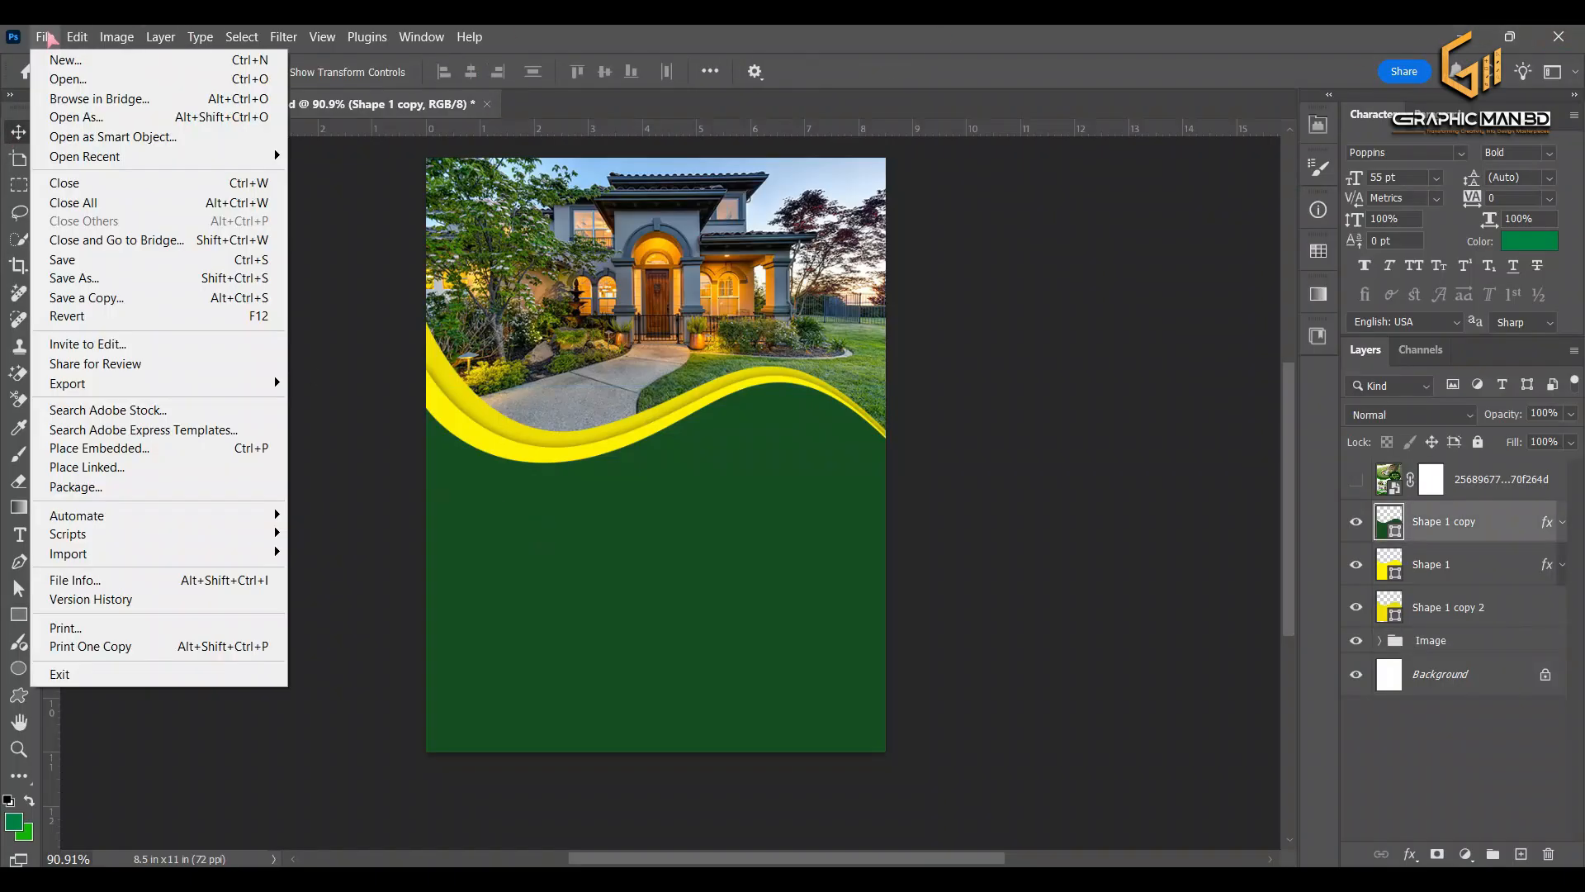
{"action": "left_click", "coordinate": [99, 453]}
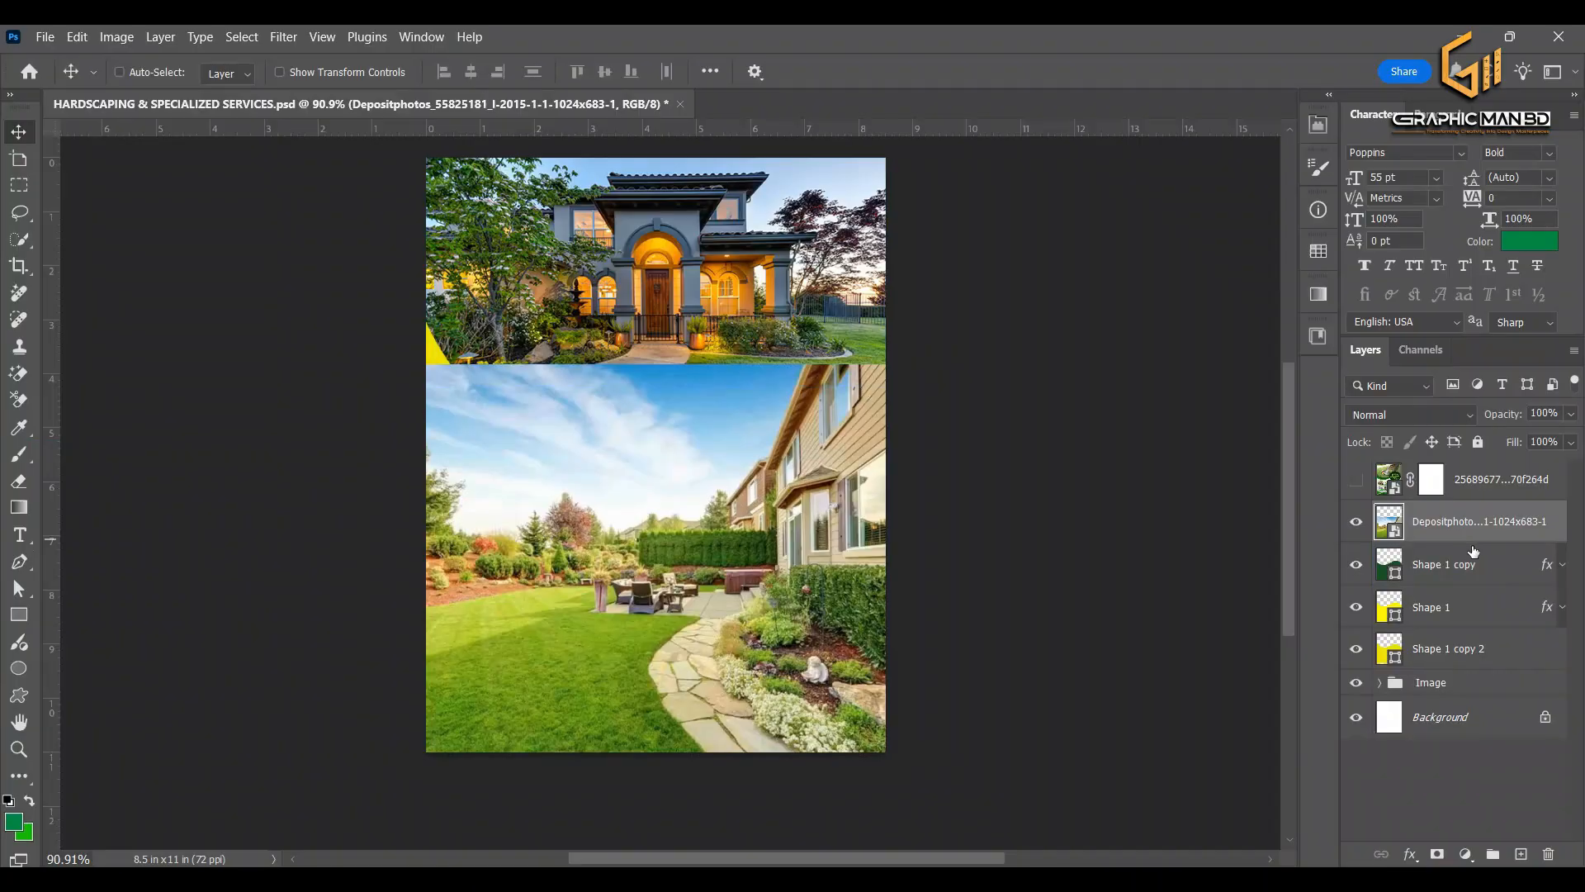
{"action": "key", "text": "ctrl+alt+g"}
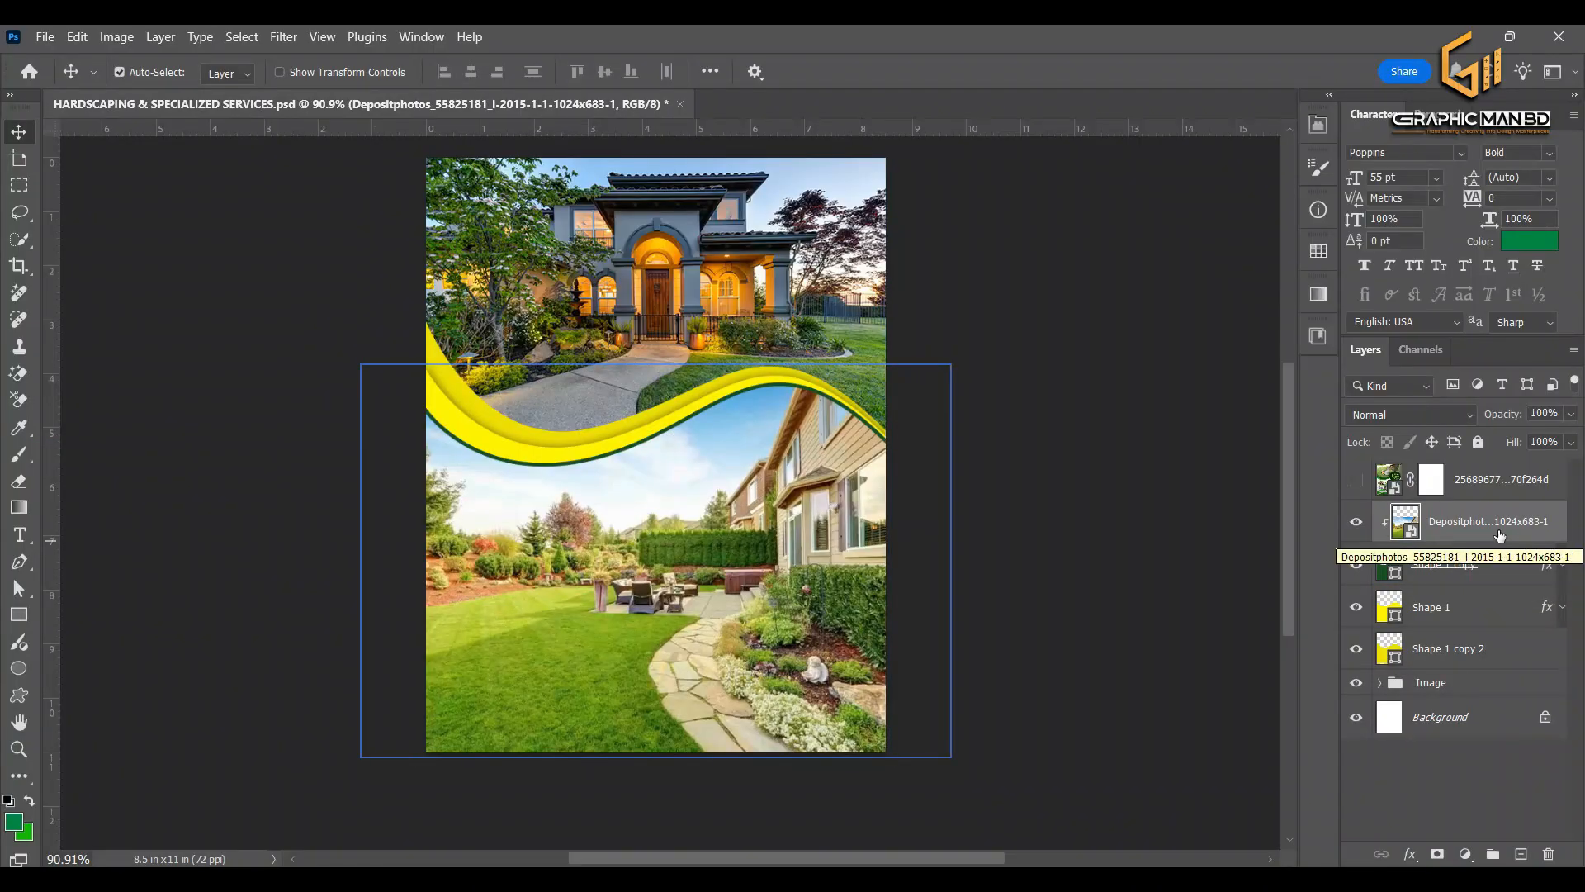
Group the garden photo with Shape 1 copy and name the group Image bg
{"action": "left_click", "coordinate": [1486, 566], "text": "shift"}
{"action": "key", "text": "ctrl+g"}
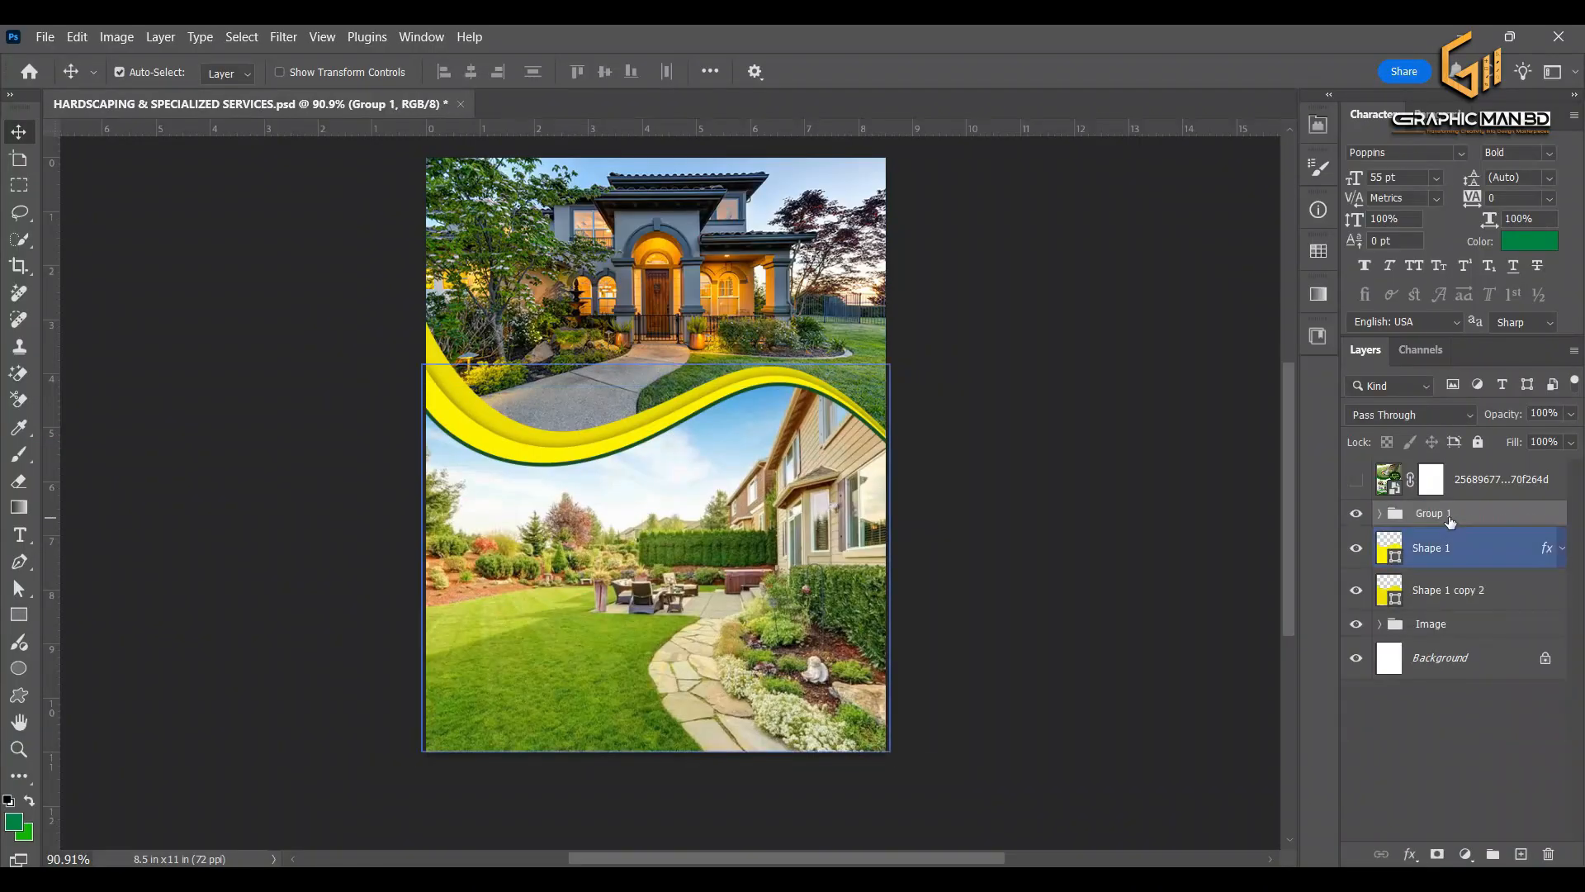
{"action": "double_click", "coordinate": [1450, 514]}
{"action": "type", "text": "Image bg"}
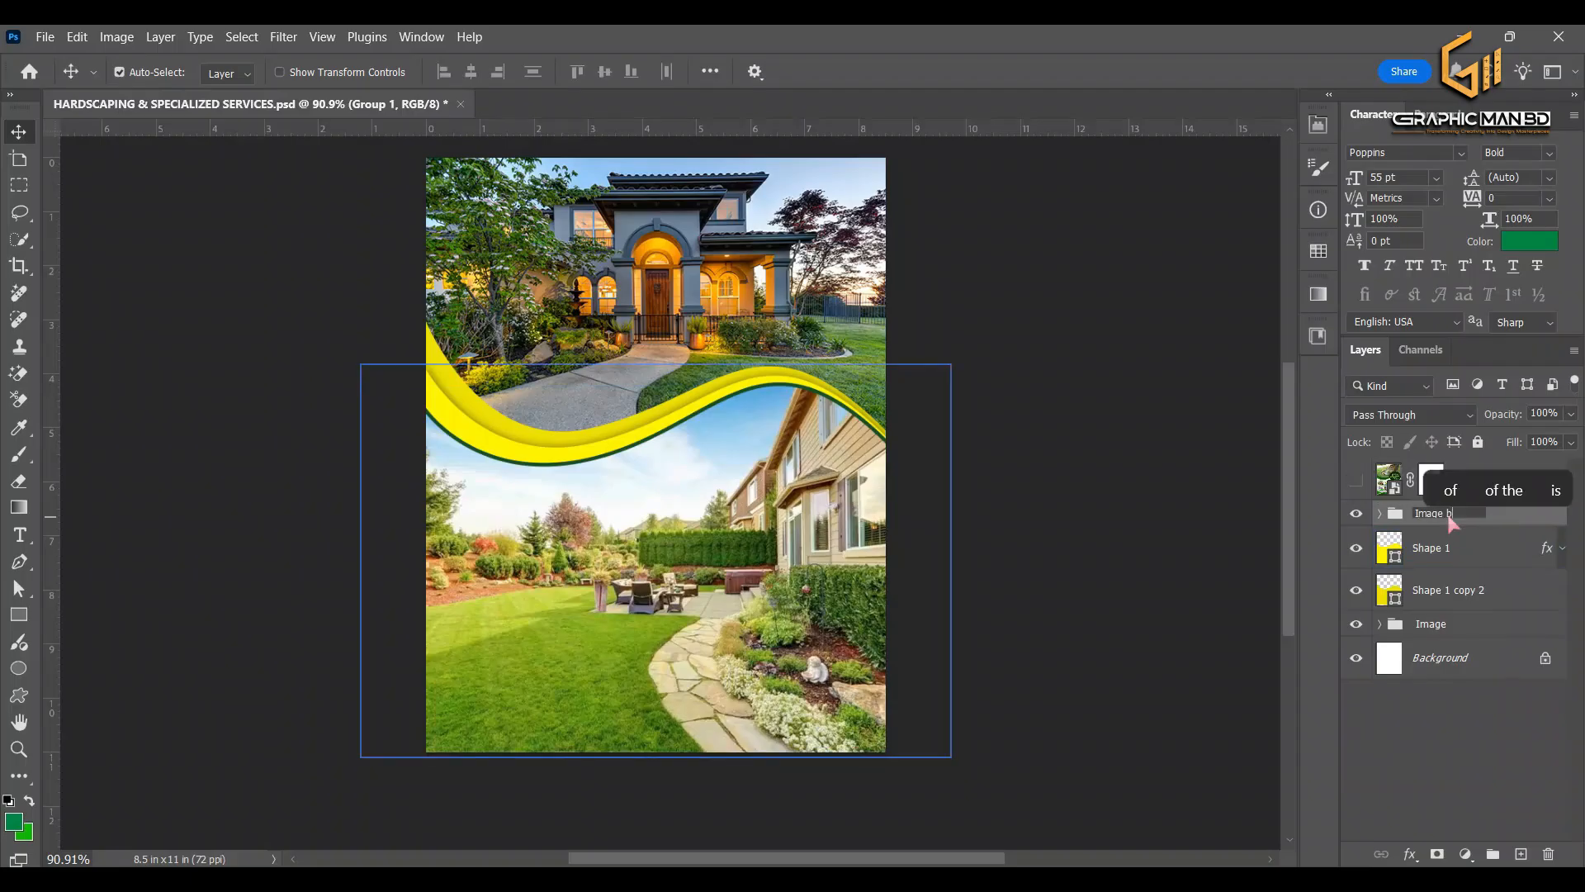
{"action": "key", "text": "Return"}
Group Shape 1 and Shape 1 copy 2 and name the group Shapes
{"action": "left_click", "coordinate": [1426, 566]}
{"action": "left_click", "coordinate": [1465, 591], "text": "shift"}
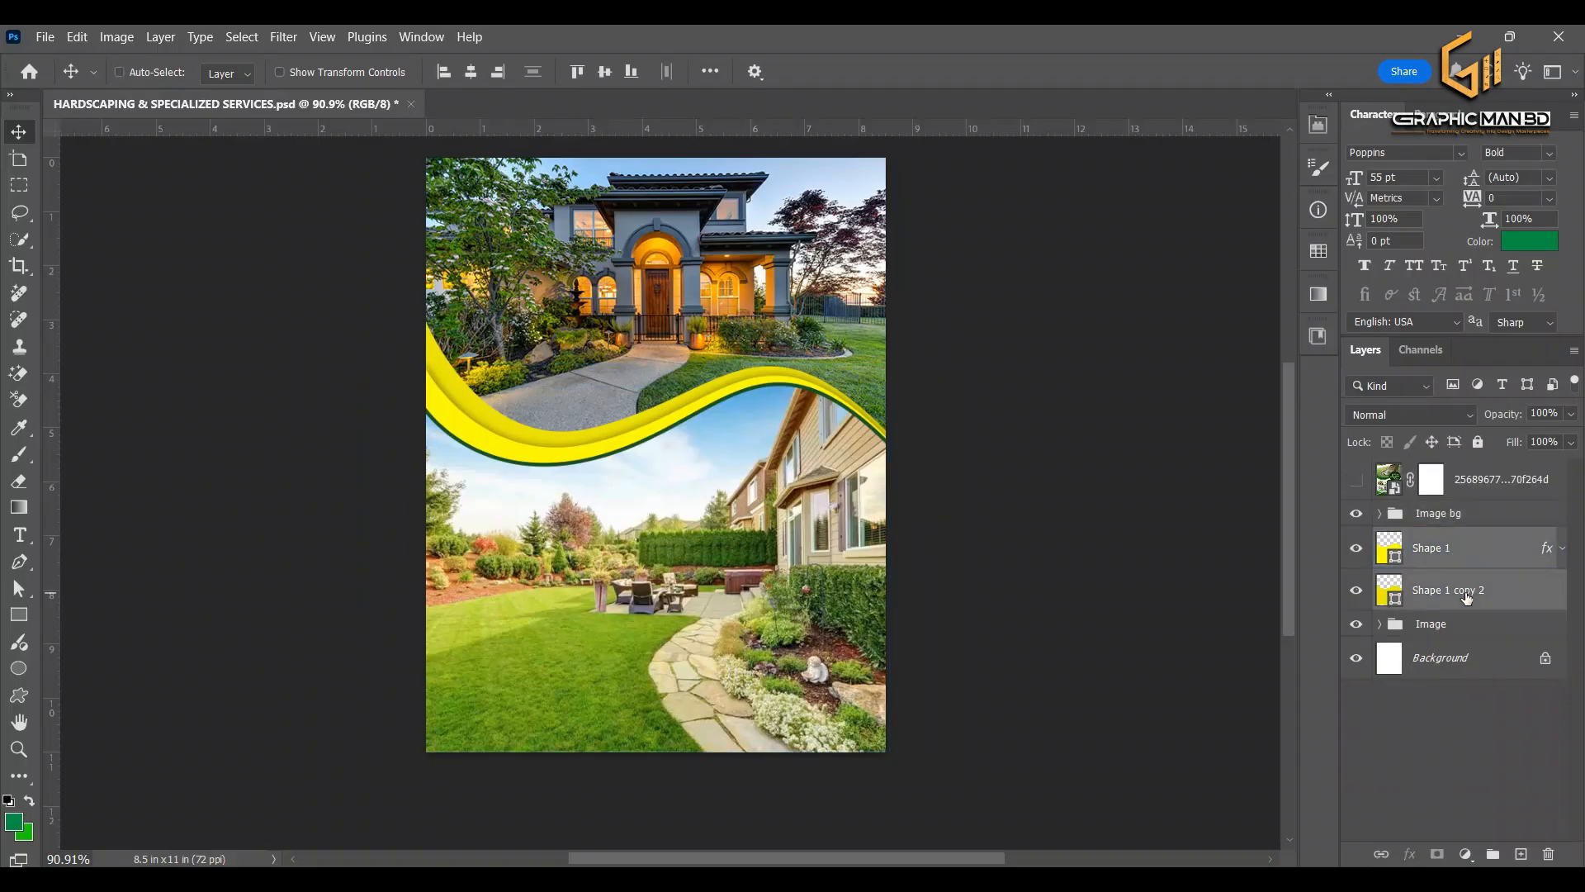
{"action": "key", "text": "ctrl+g"}
{"action": "double_click", "coordinate": [1432, 538]}
{"action": "type", "text": "Shapes"}
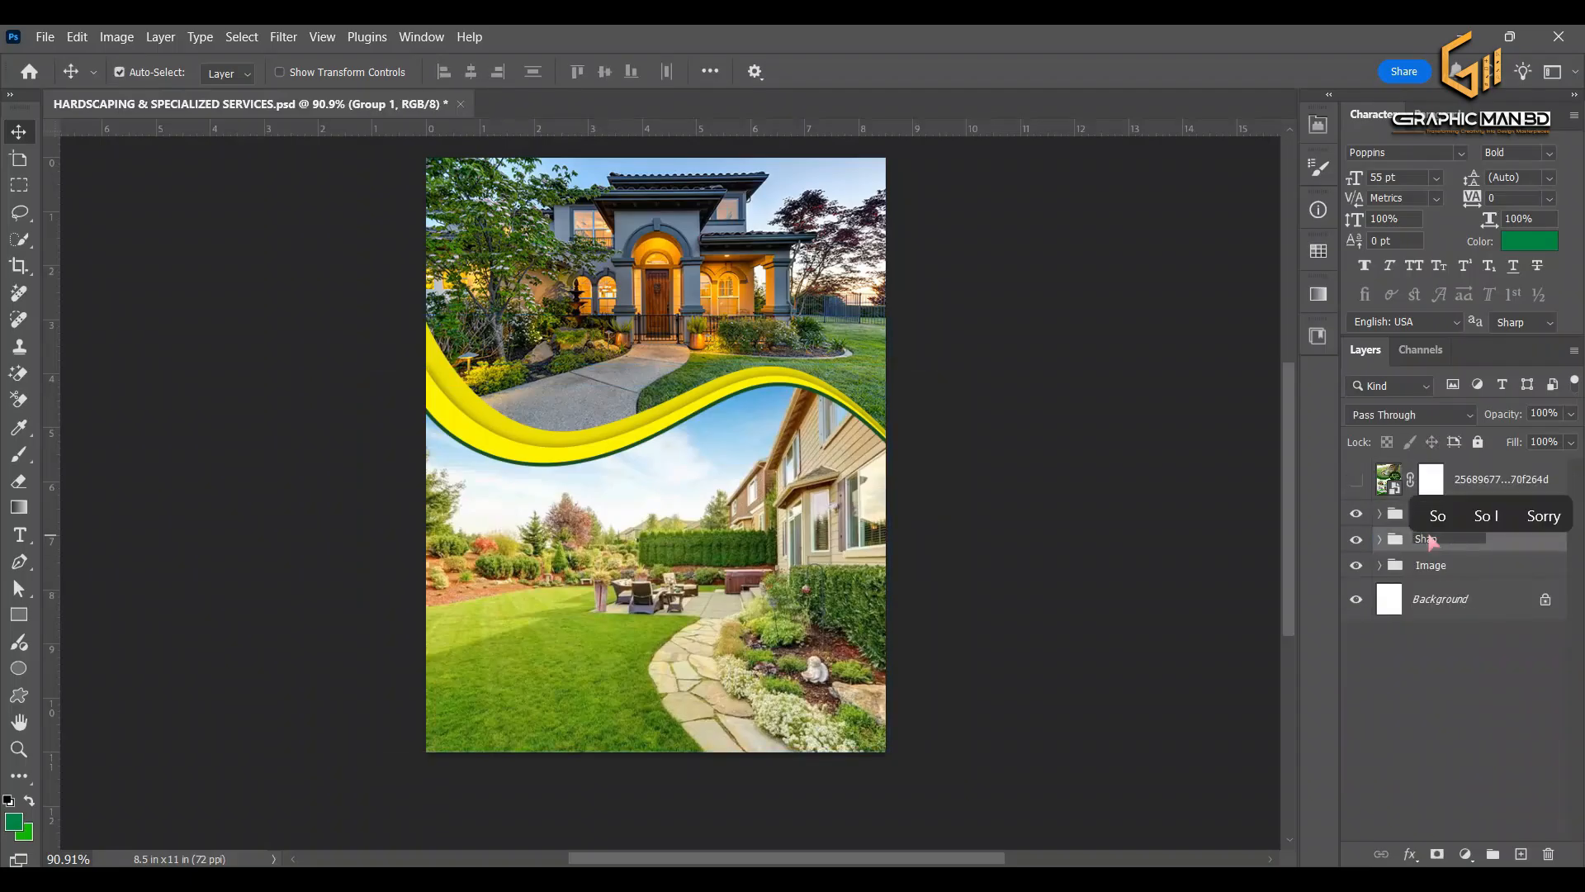
{"action": "key", "text": "Return"}
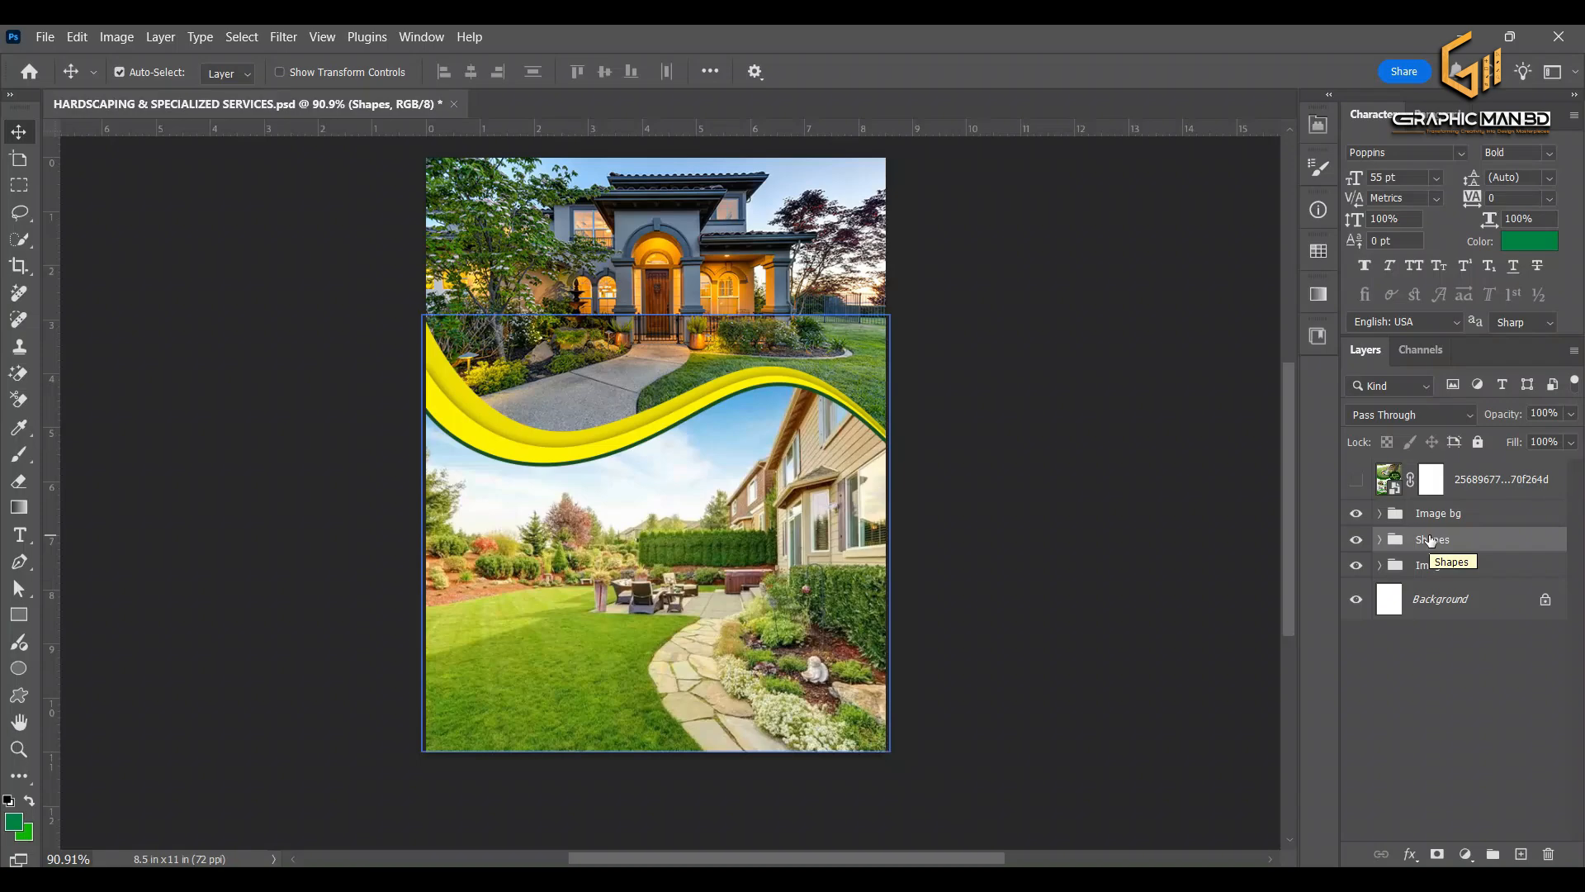
Expand the Image bg group and select the wave shape layer inside it
{"action": "left_click", "coordinate": [1437, 514]}
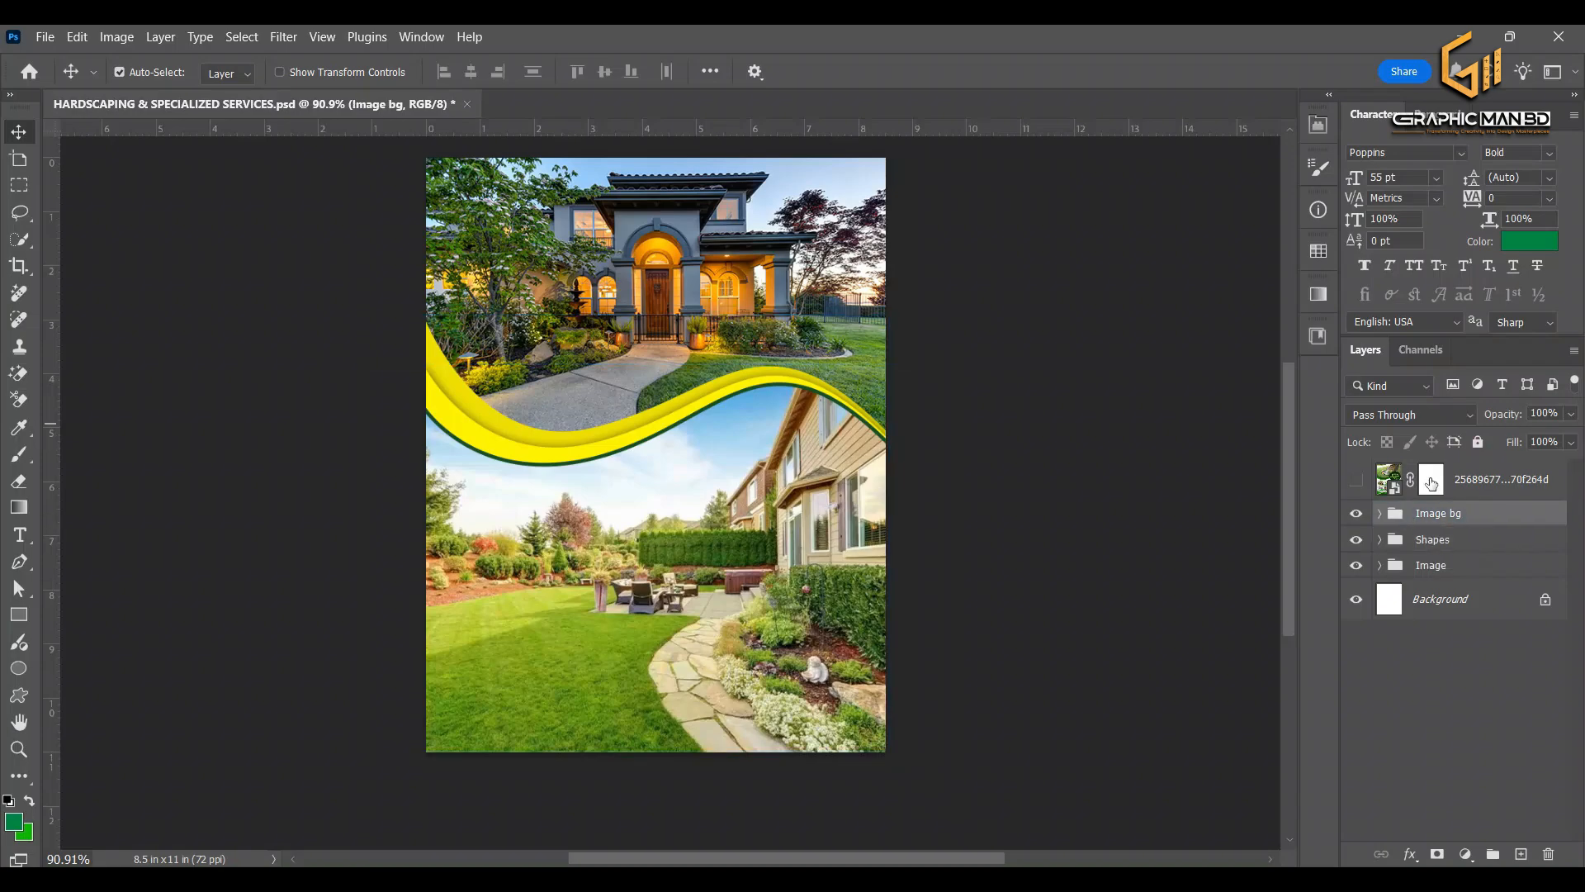
{"action": "left_click", "coordinate": [1380, 514]}
{"action": "left_click", "coordinate": [1453, 587]}
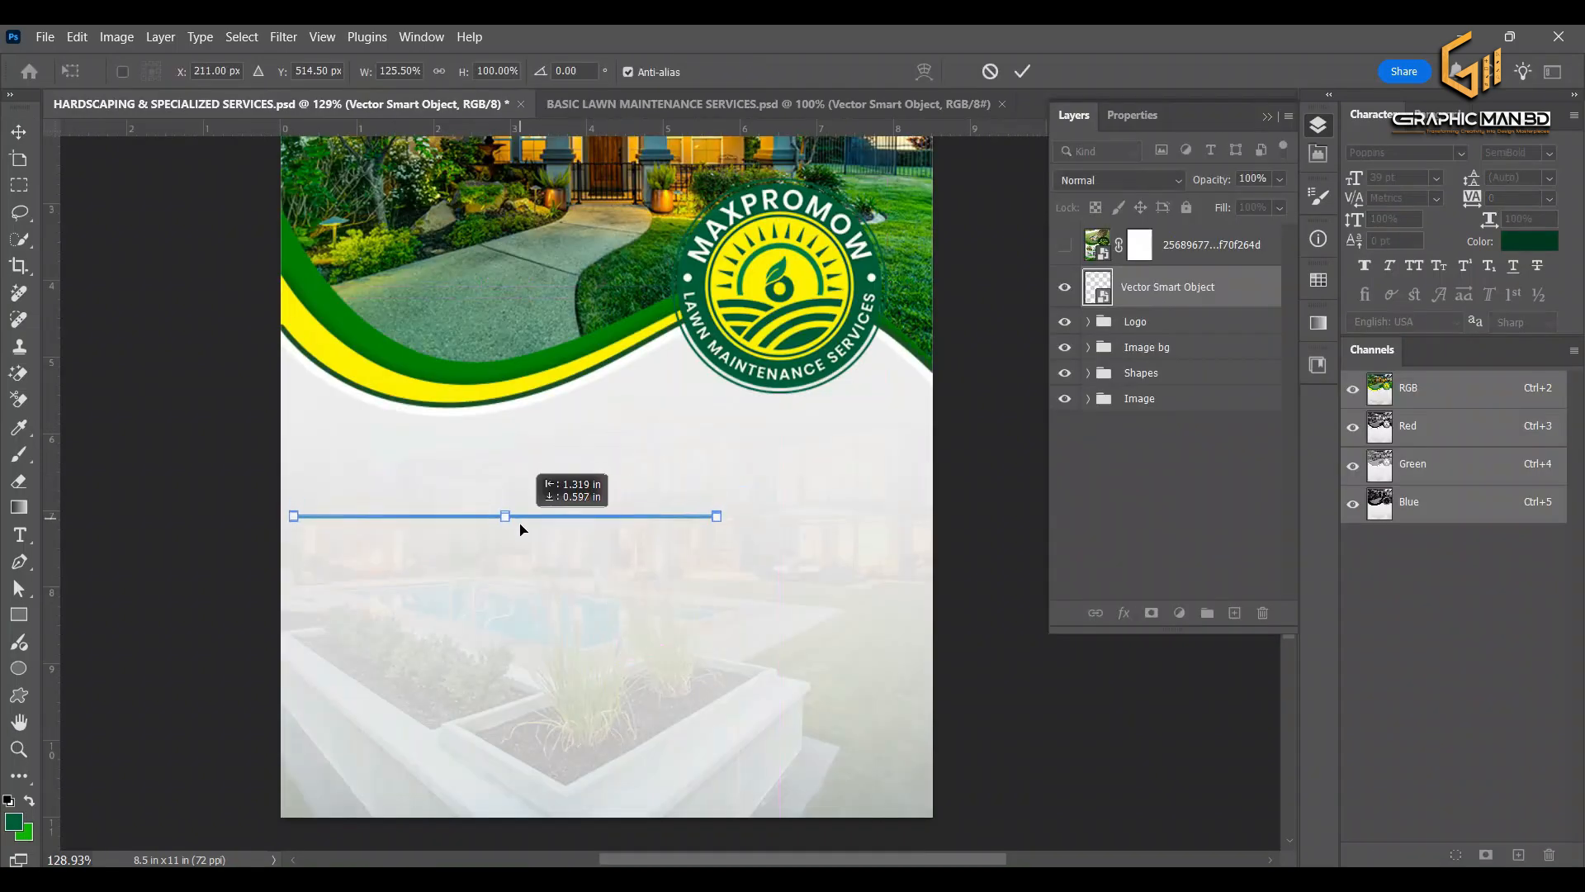
Apply the green divider line's placement, then duplicate the line and rotate the copy 90° to form a cross
{"action": "key", "text": "Return"}
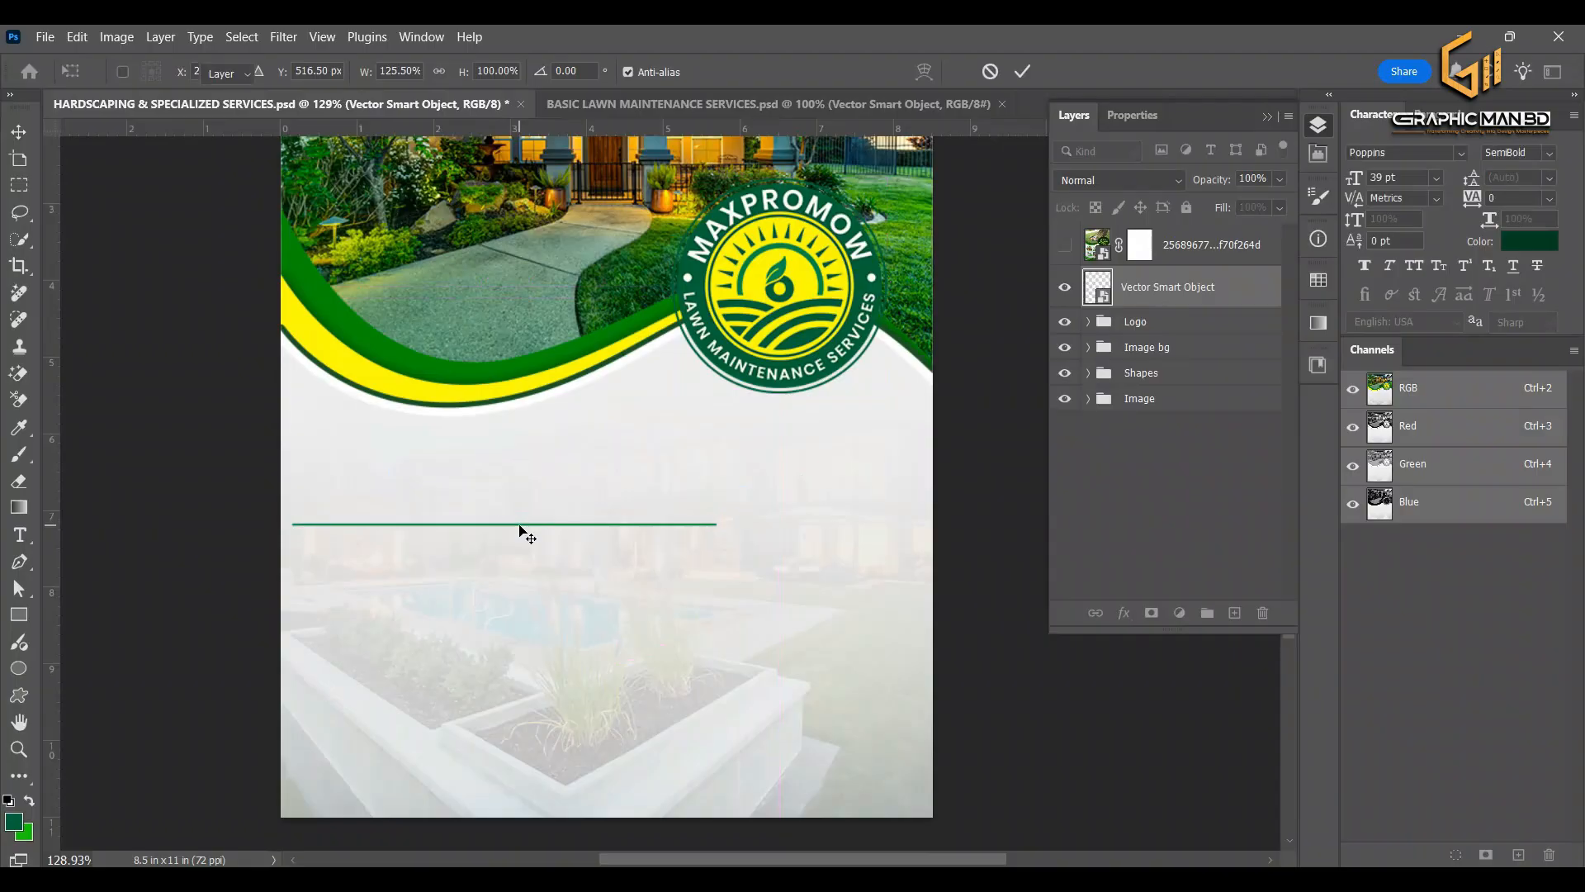
{"action": "key", "text": "v"}
{"action": "key", "text": "ctrl+j"}
{"action": "key", "text": "ctrl+t"}
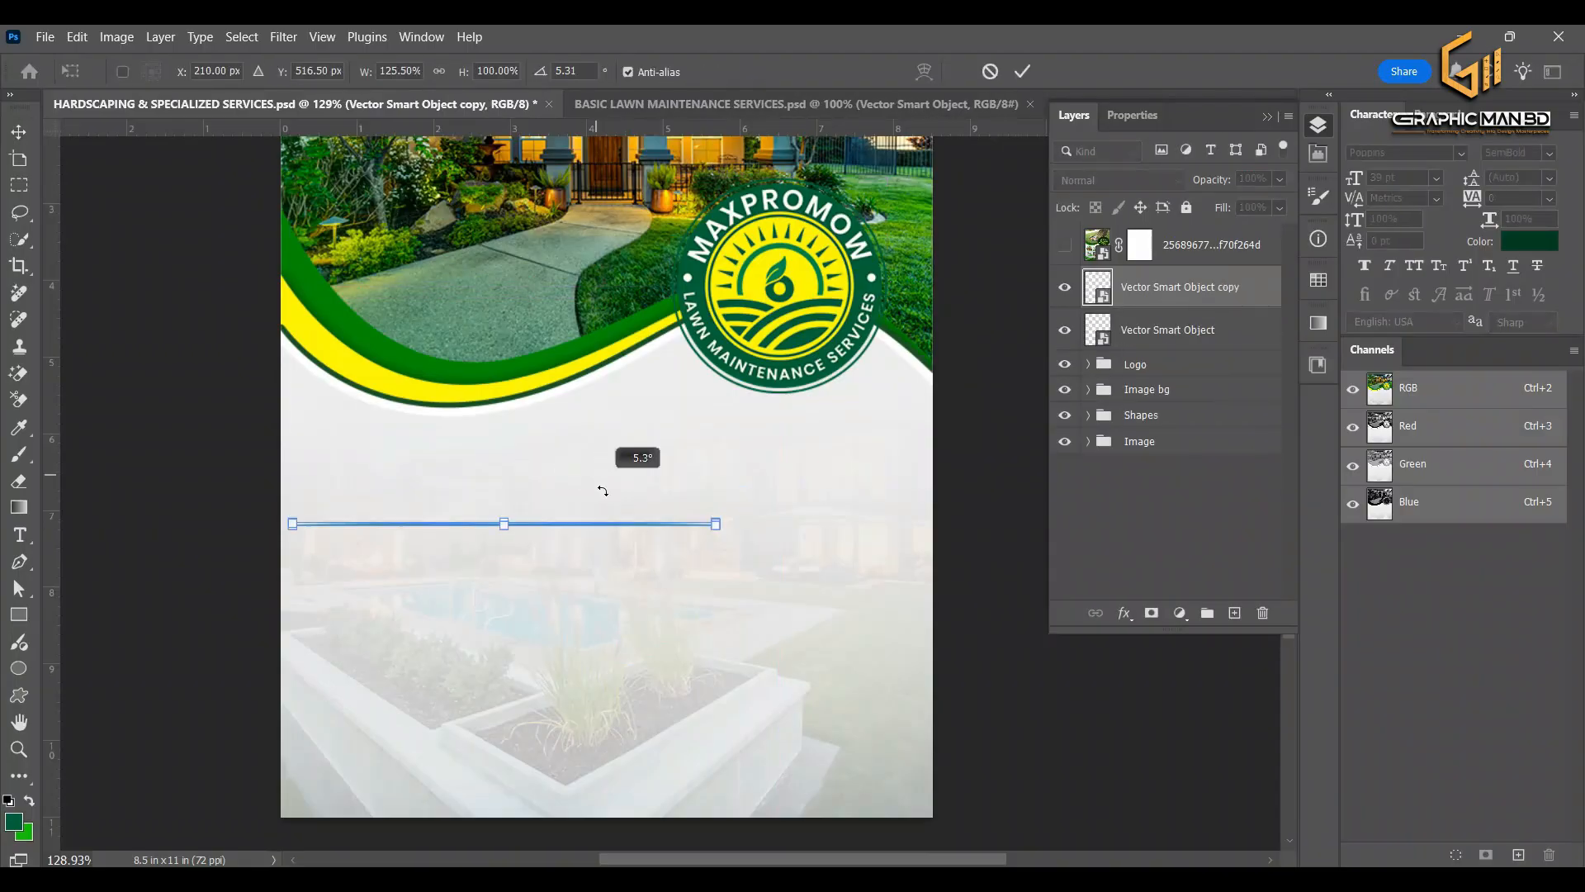
{"action": "left_click_drag", "start_coordinate": [602, 485], "coordinate": [547, 625]}
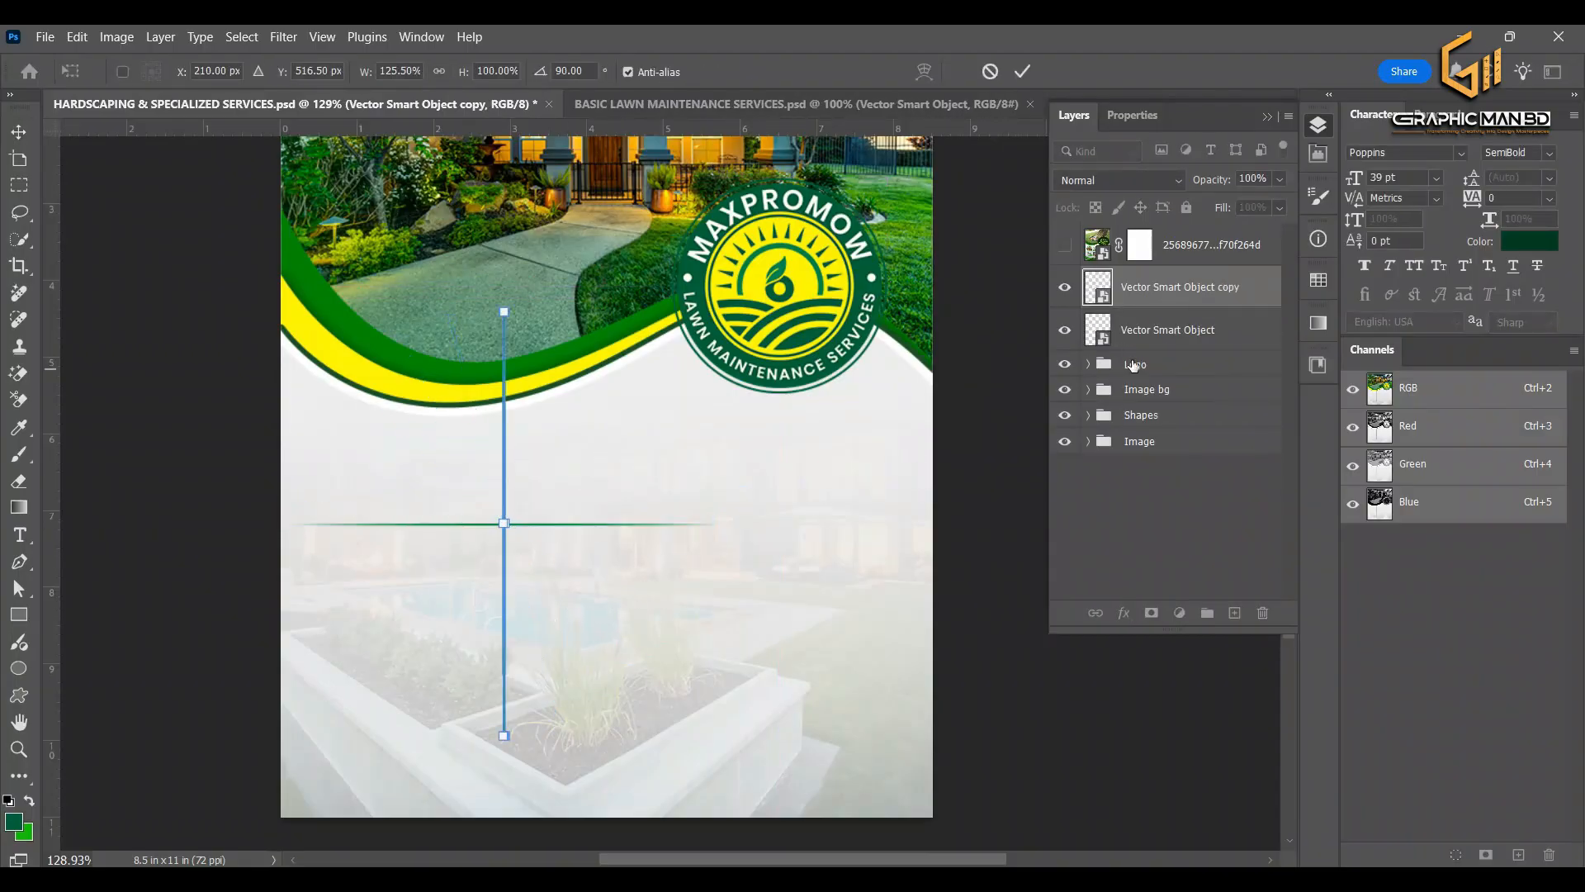
Scale both crossed divider lines to 81.66% and position them in the left part of the pale area below the wave
{"action": "left_click", "coordinate": [1154, 336], "text": "shift"}
{"action": "key", "text": "ctrl+t"}
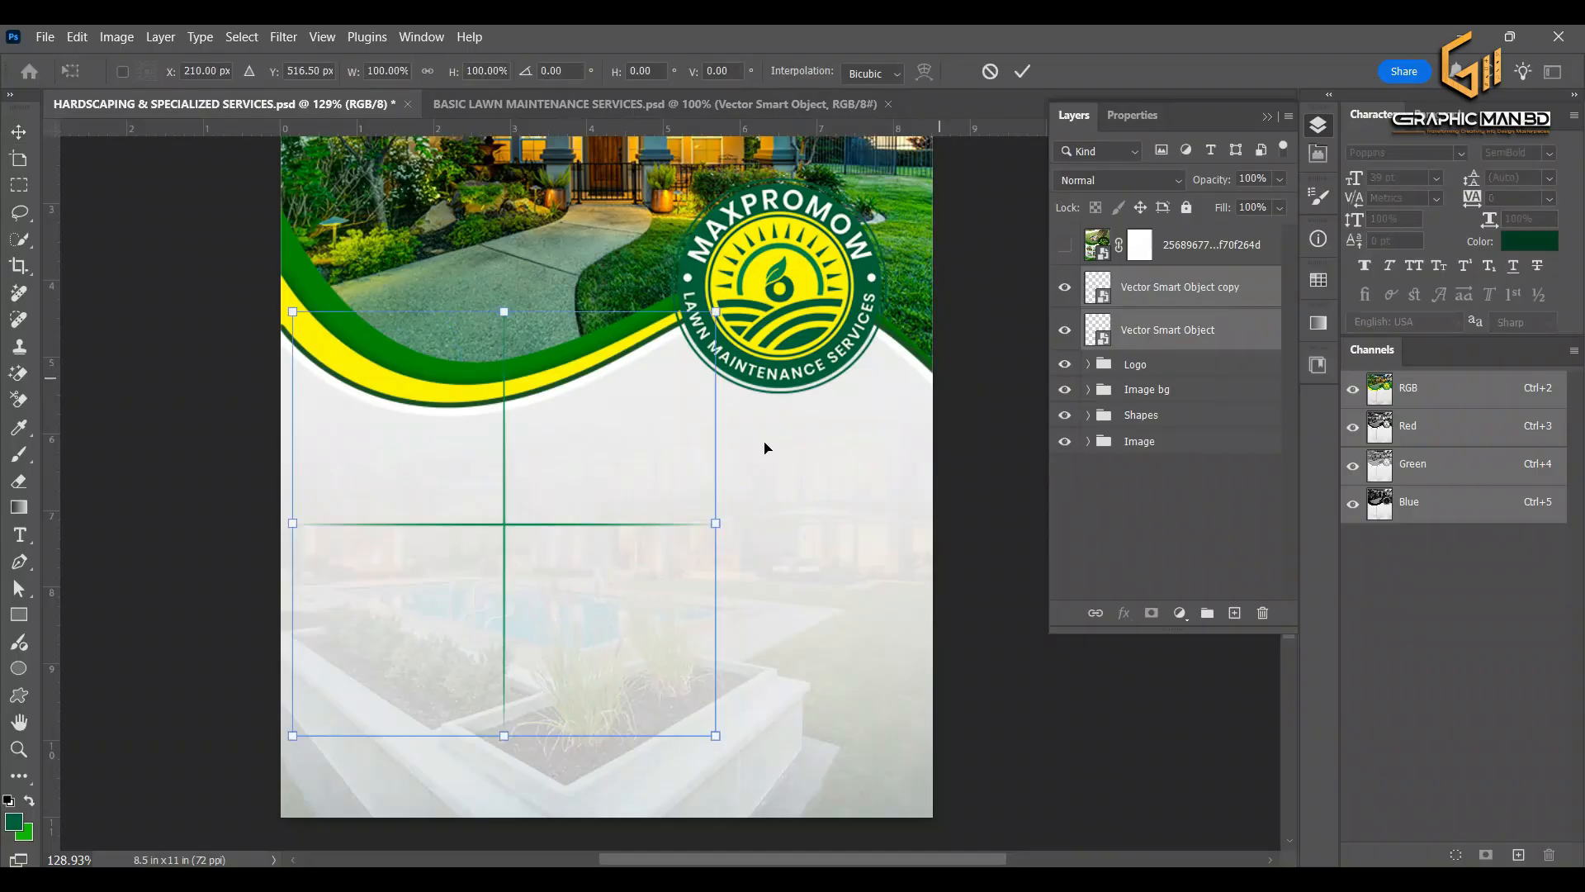
{"action": "left_click_drag", "start_coordinate": [632, 528], "coordinate": [575, 576]}
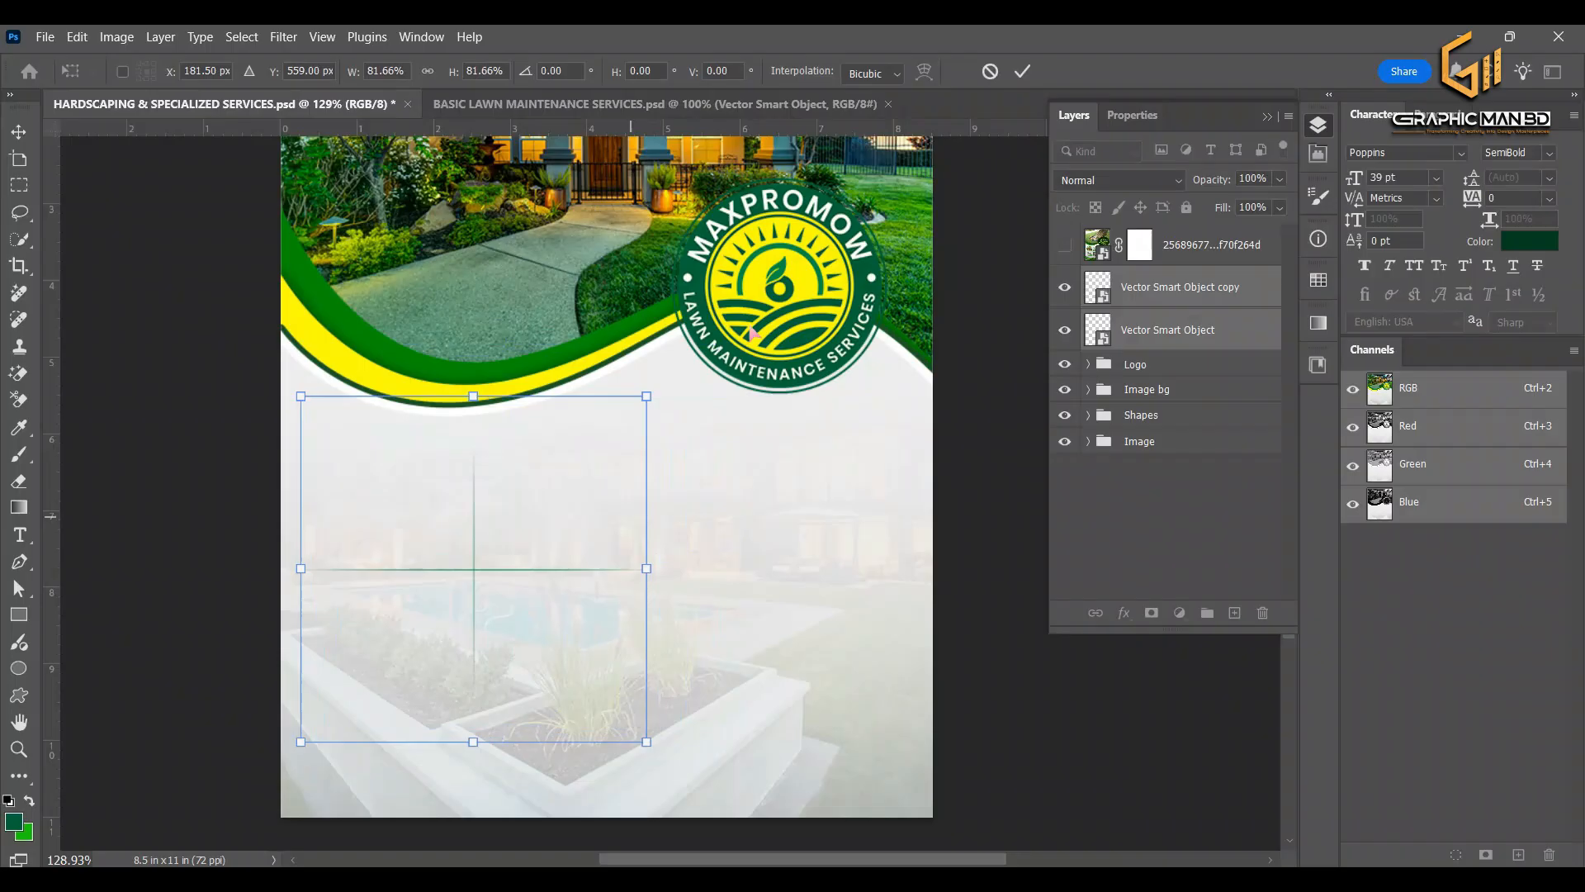
{"action": "left_click", "coordinate": [1022, 71]}
{"action": "scroll", "coordinate": [442, 520], "scroll_direction": "up", "scroll_amount": 1}
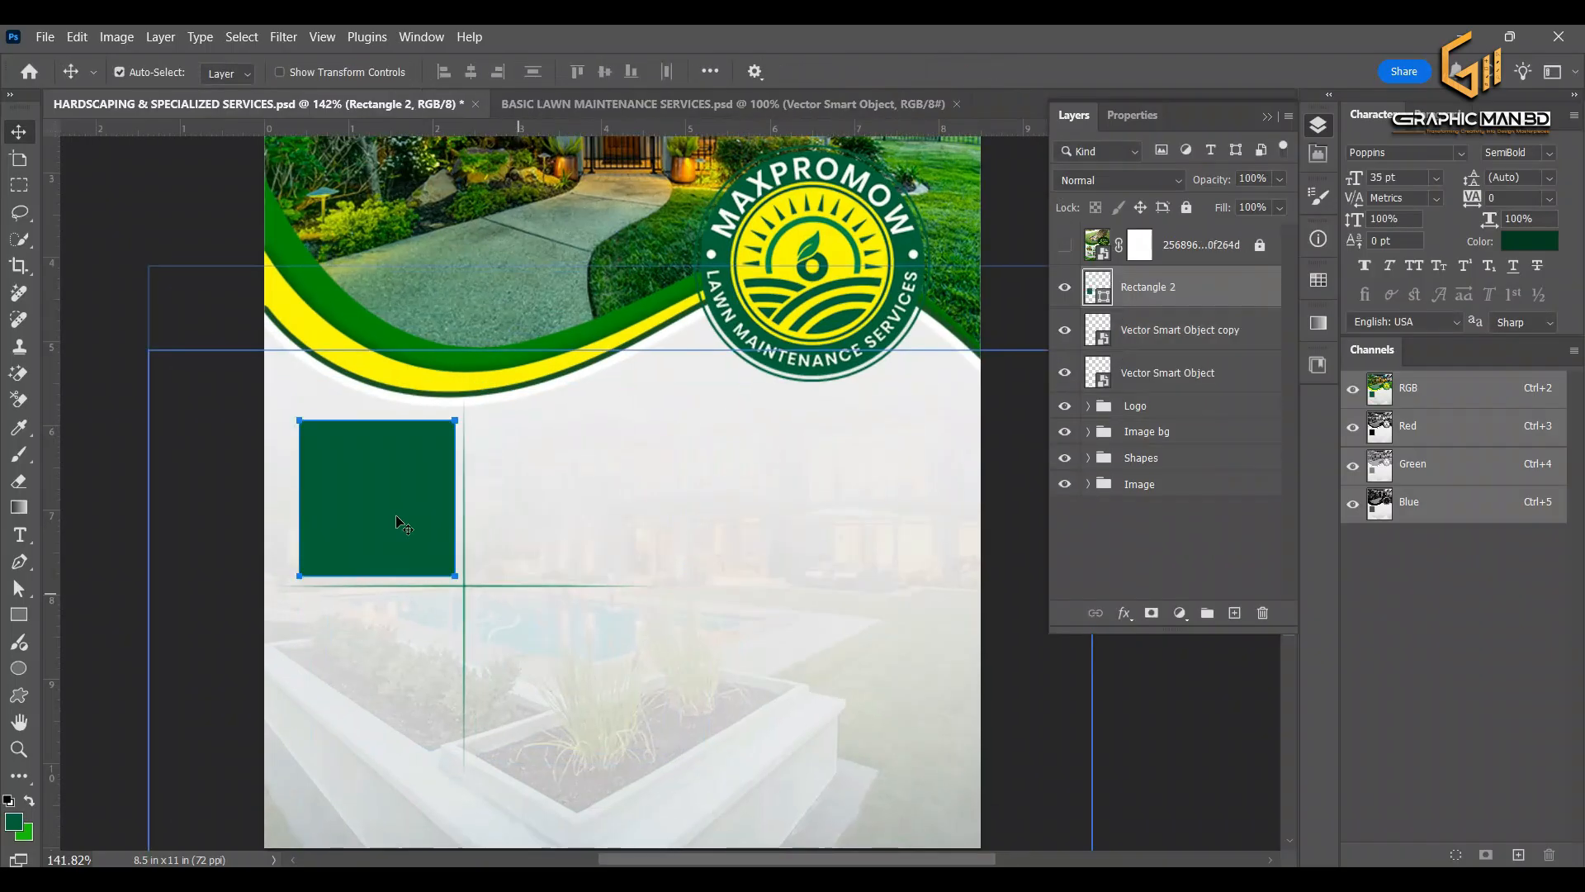
Round the dark green square's top-left, top-right and bottom-left corners to 0.9 in, keeping the corner facing the cross square
{"action": "left_click", "coordinate": [18, 614]}
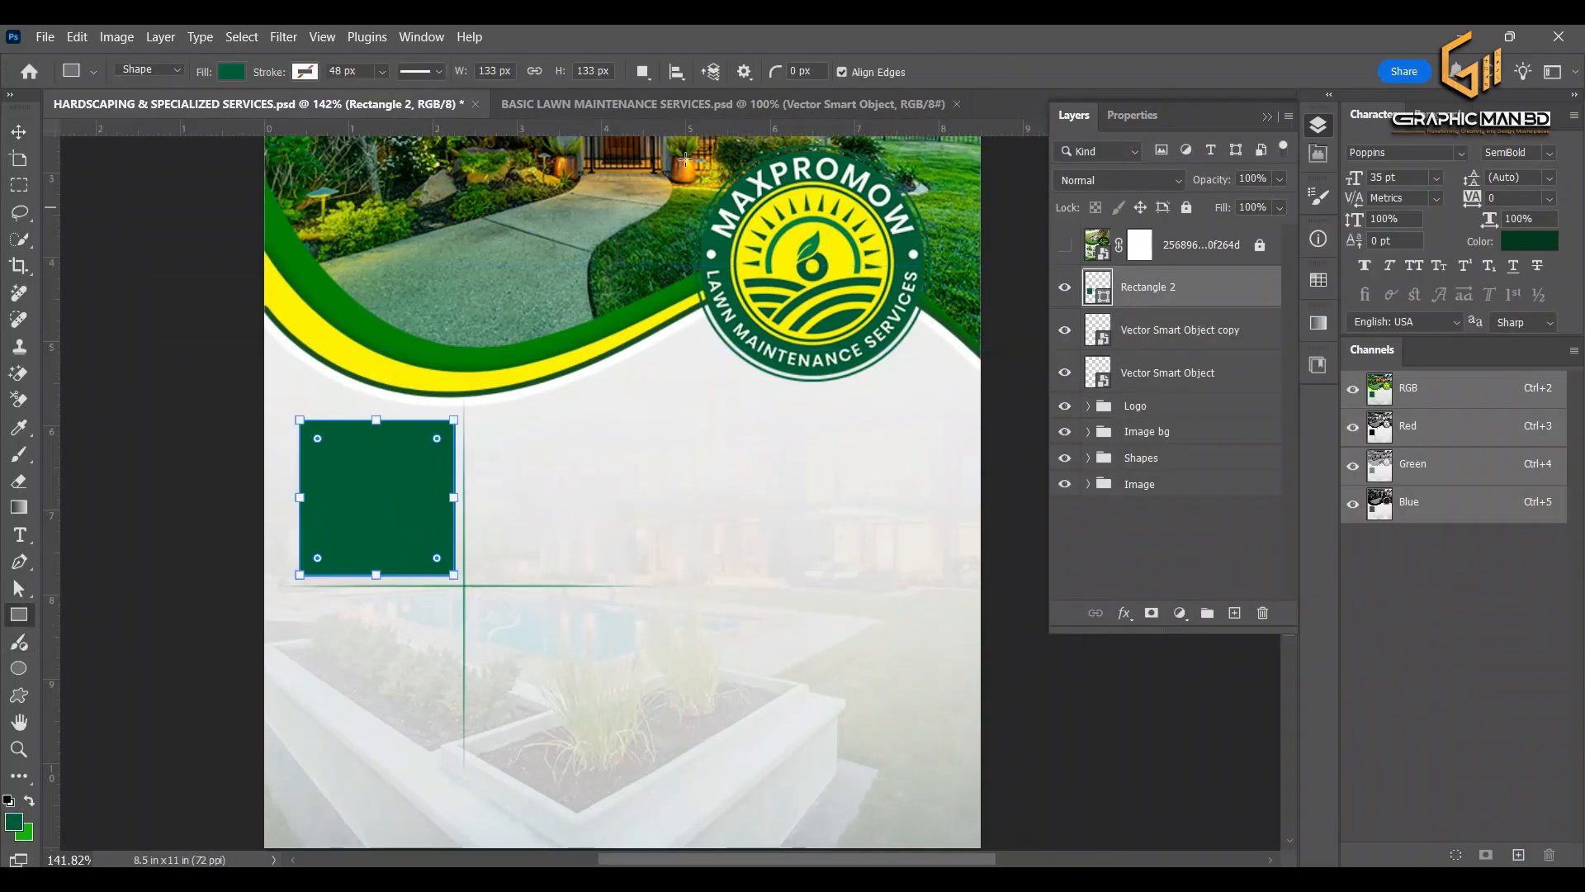
{"action": "left_click", "coordinate": [1317, 153]}
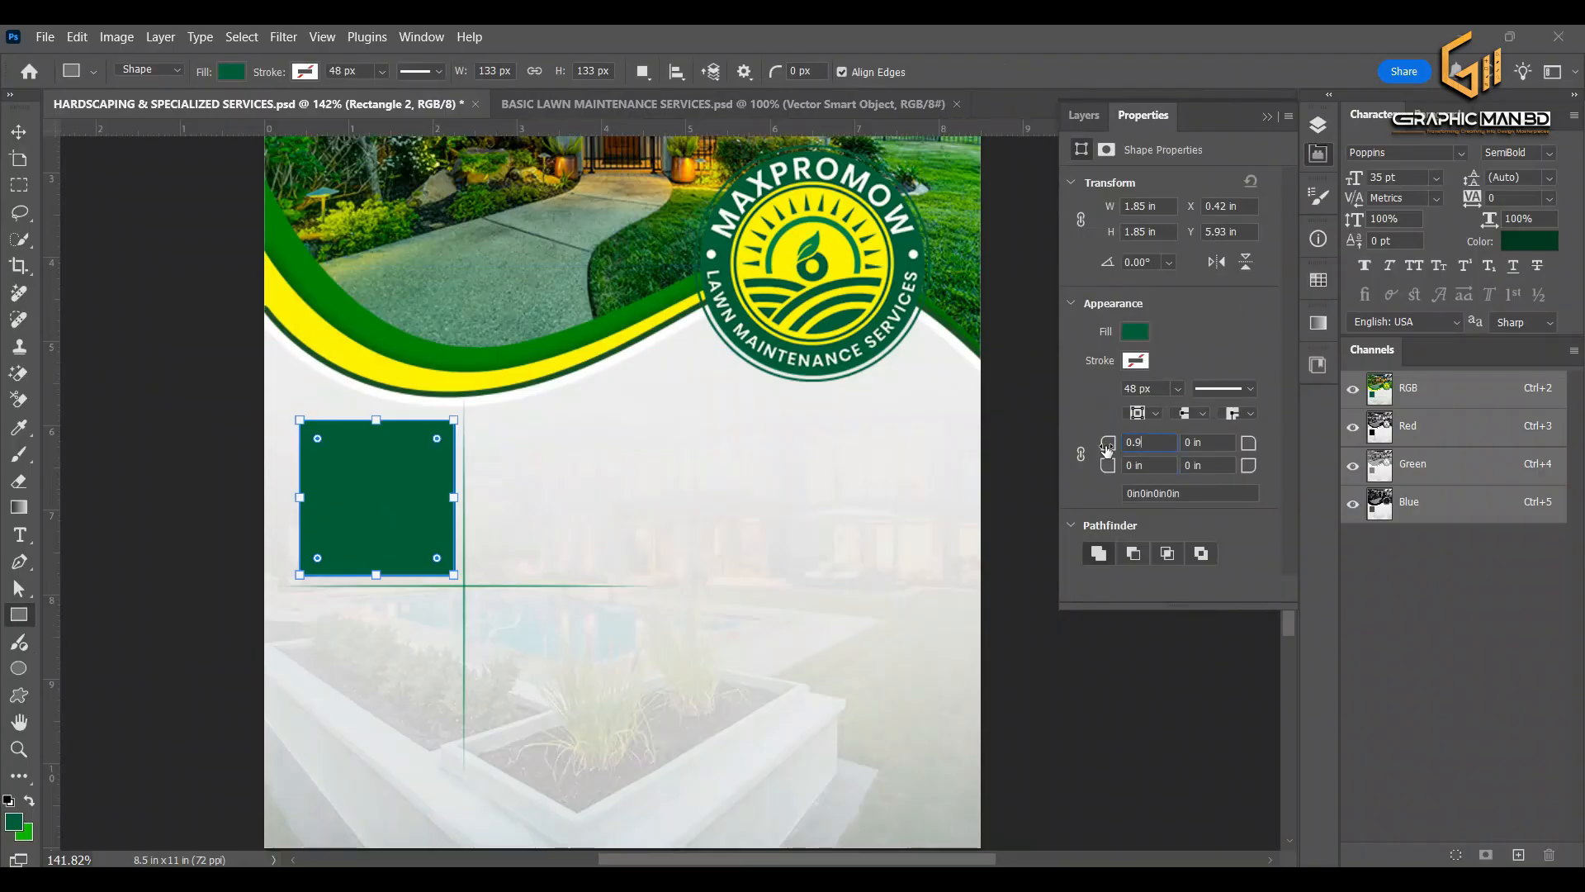
{"action": "key", "text": "Tab"}
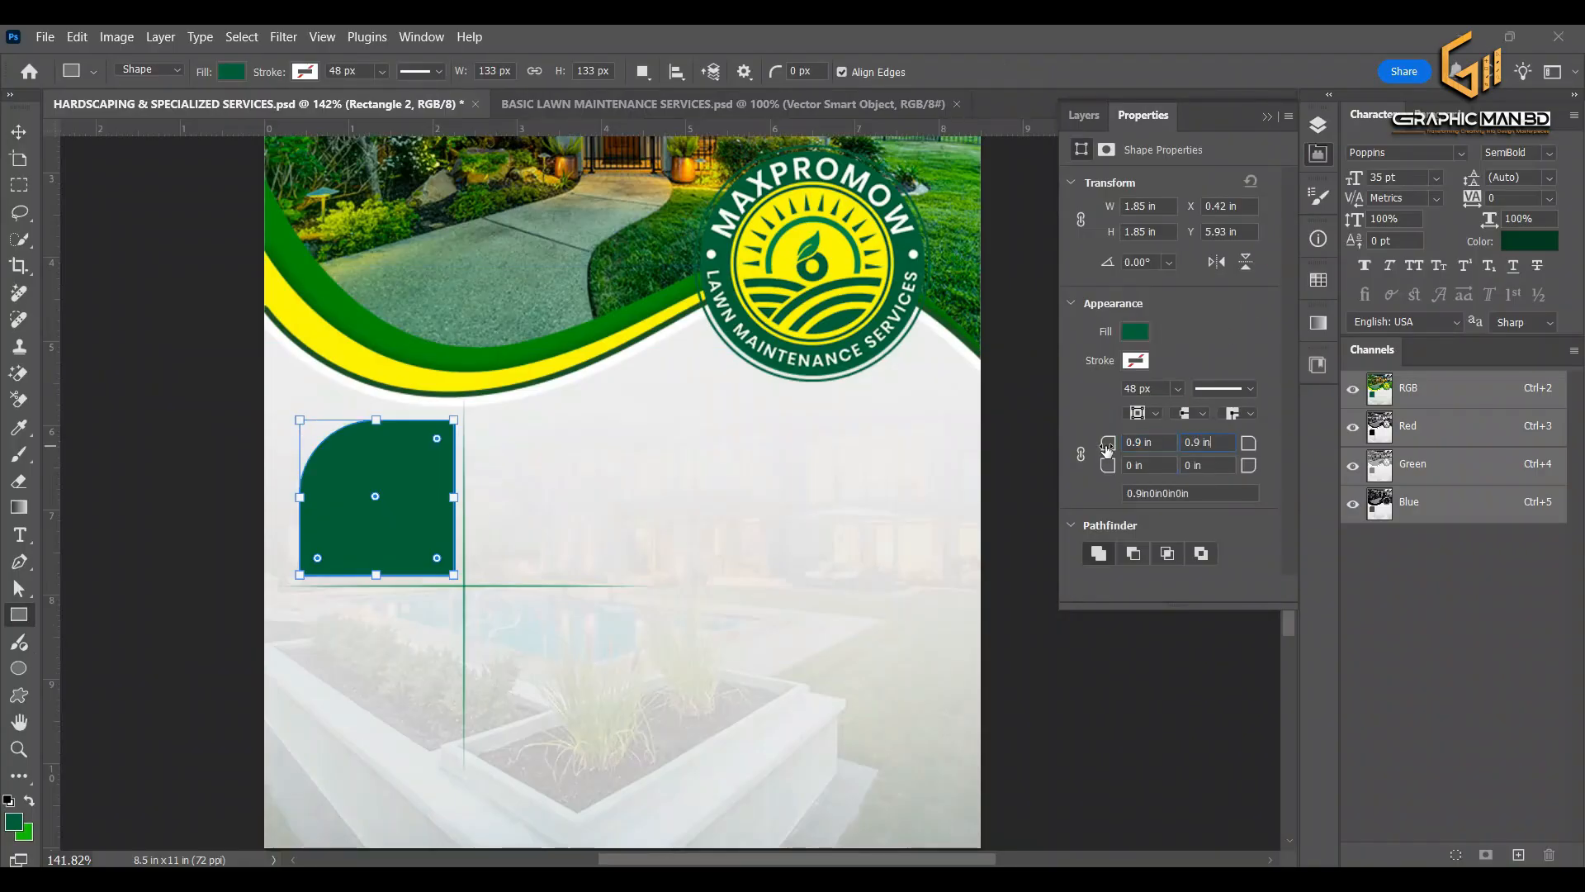
{"action": "type", "text": "0.9"}
{"action": "key", "text": "Tab"}
{"action": "type", "text": "0.9"}
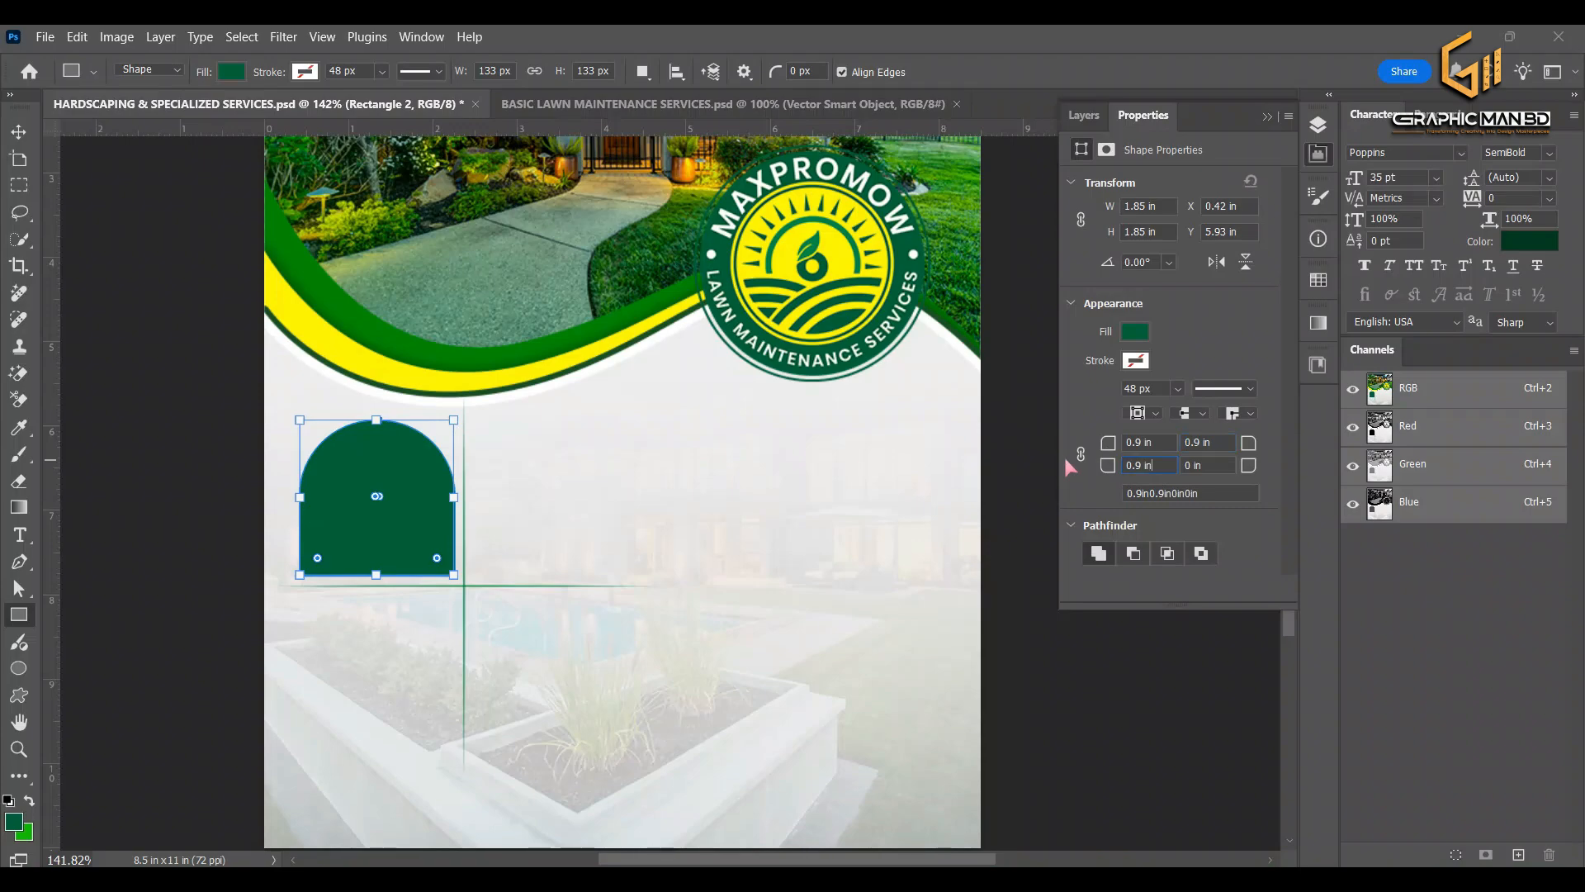
{"action": "key", "text": "Return"}
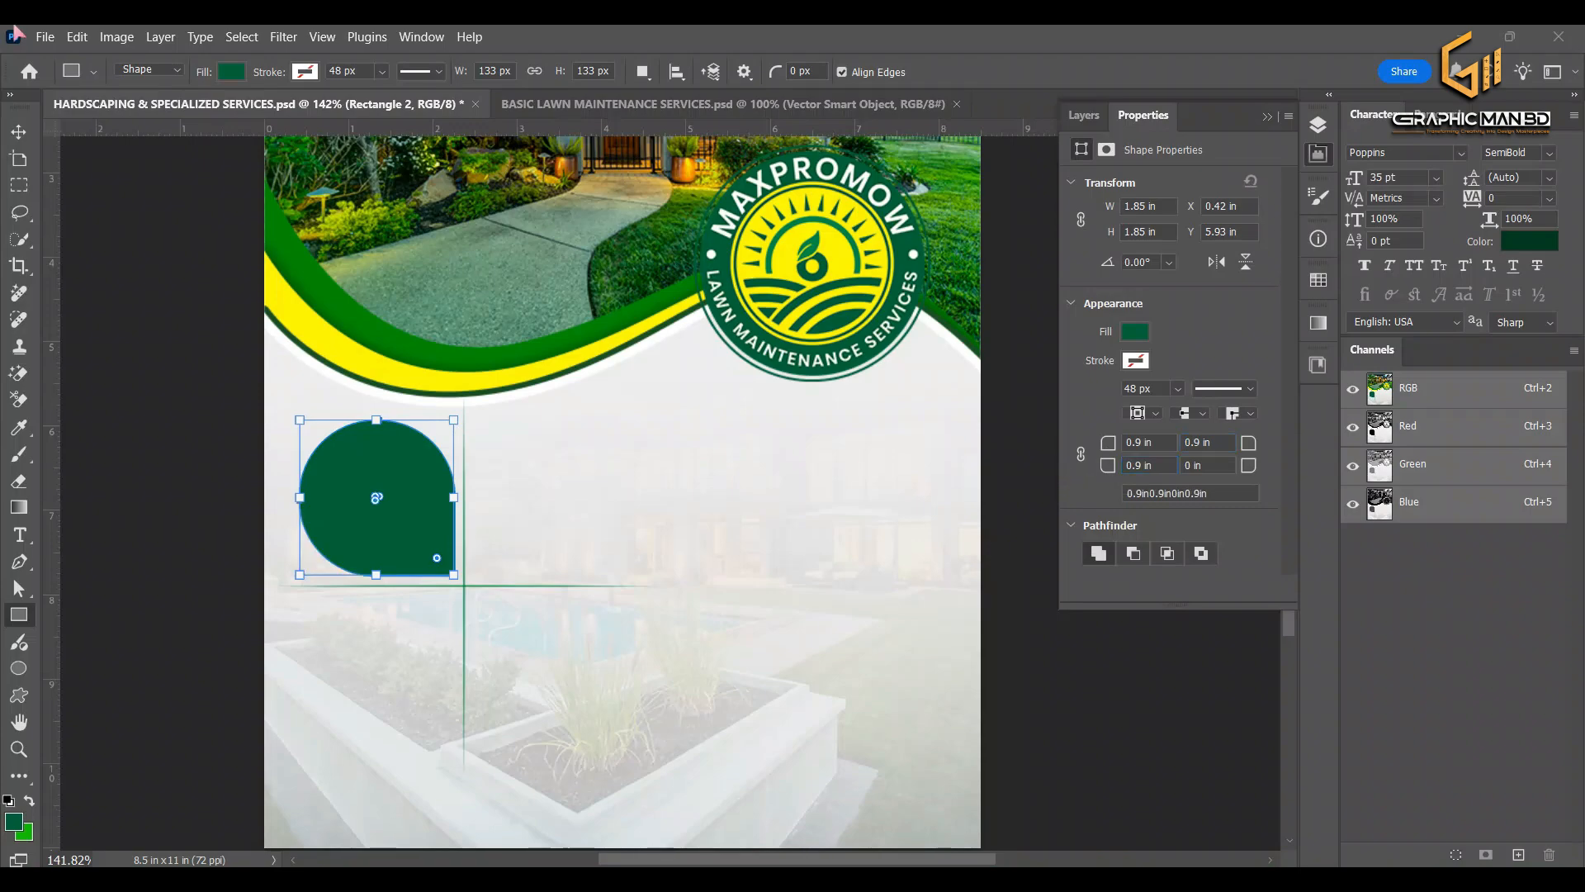
{"action": "left_click", "coordinate": [18, 132]}
Add a solid mid-green stroke from the recently used colors to the teardrop shape
{"action": "left_click", "coordinate": [1318, 123]}
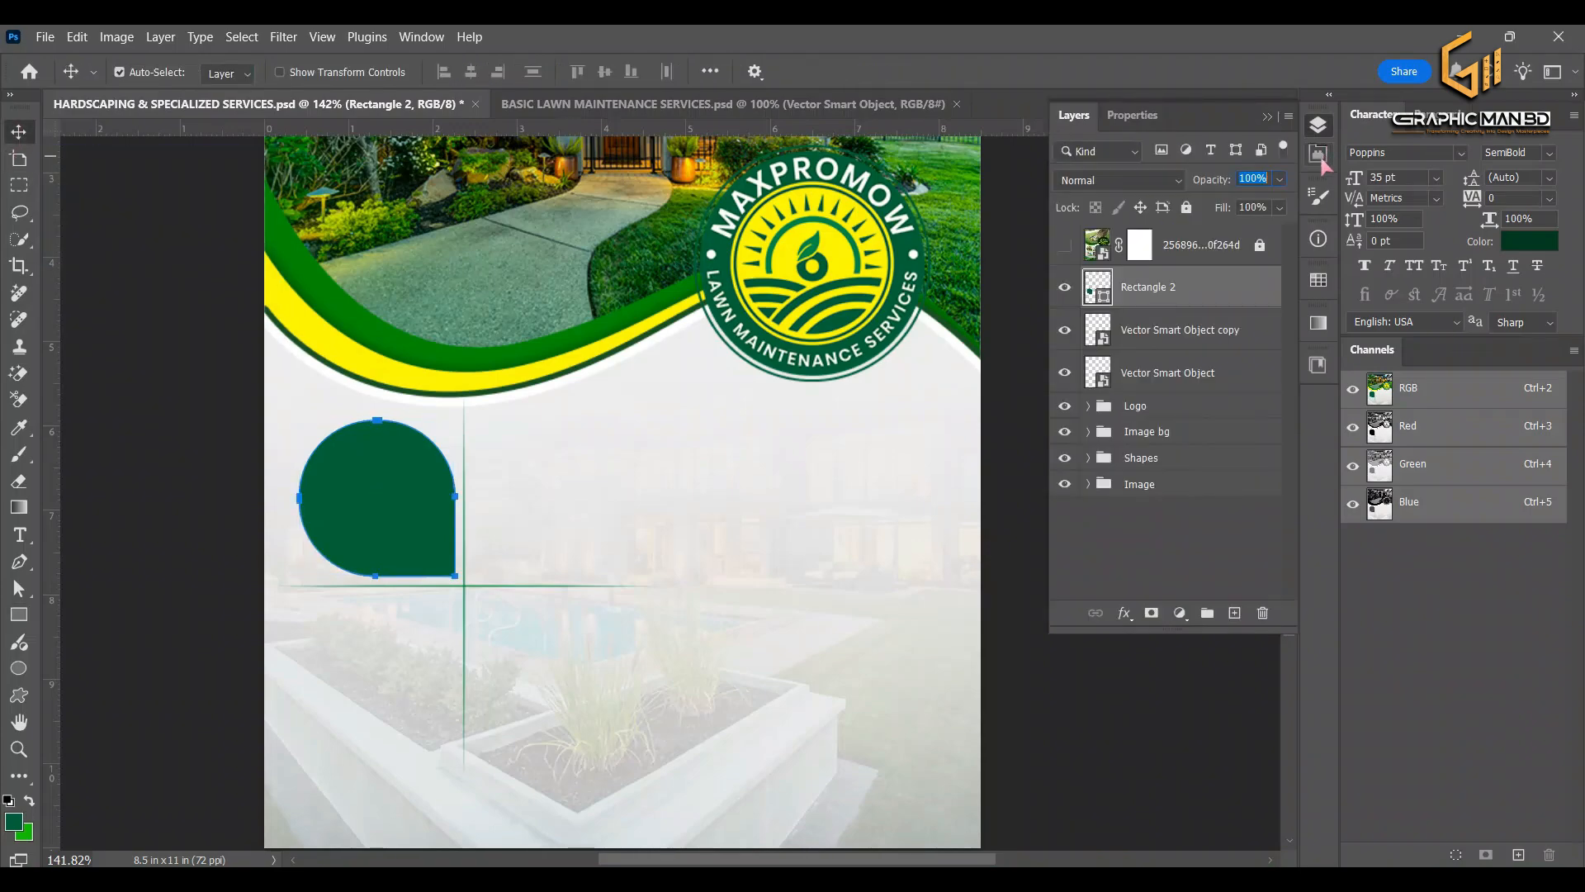
{"action": "left_click", "coordinate": [1318, 154]}
{"action": "left_click", "coordinate": [1134, 331]}
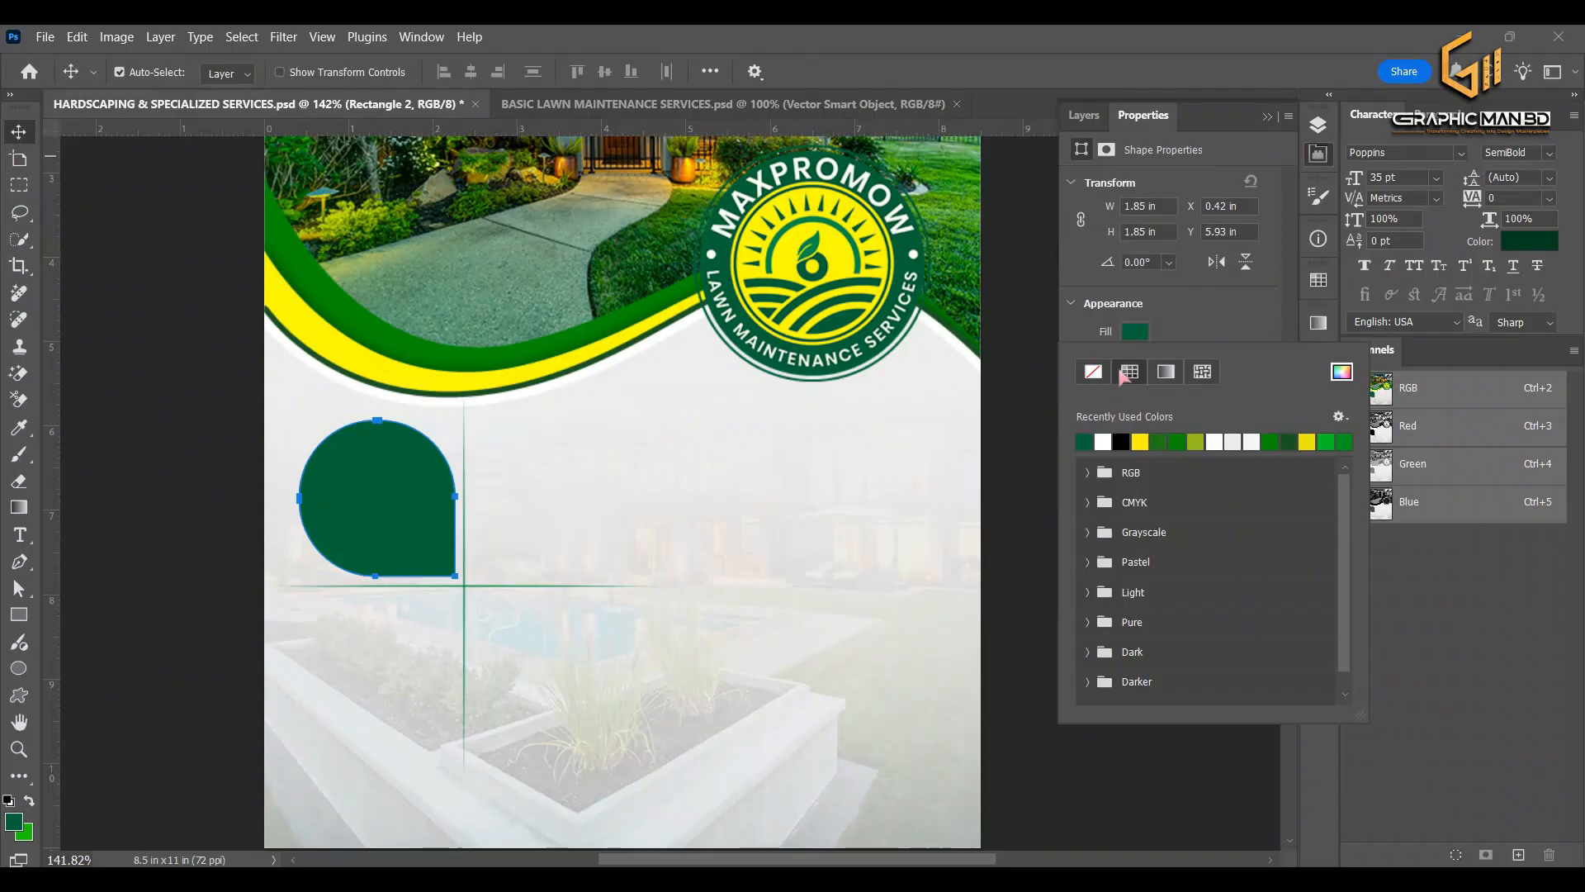
{"action": "left_click", "coordinate": [1216, 320]}
{"action": "left_click", "coordinate": [1136, 360]}
{"action": "left_click", "coordinate": [1158, 469]}
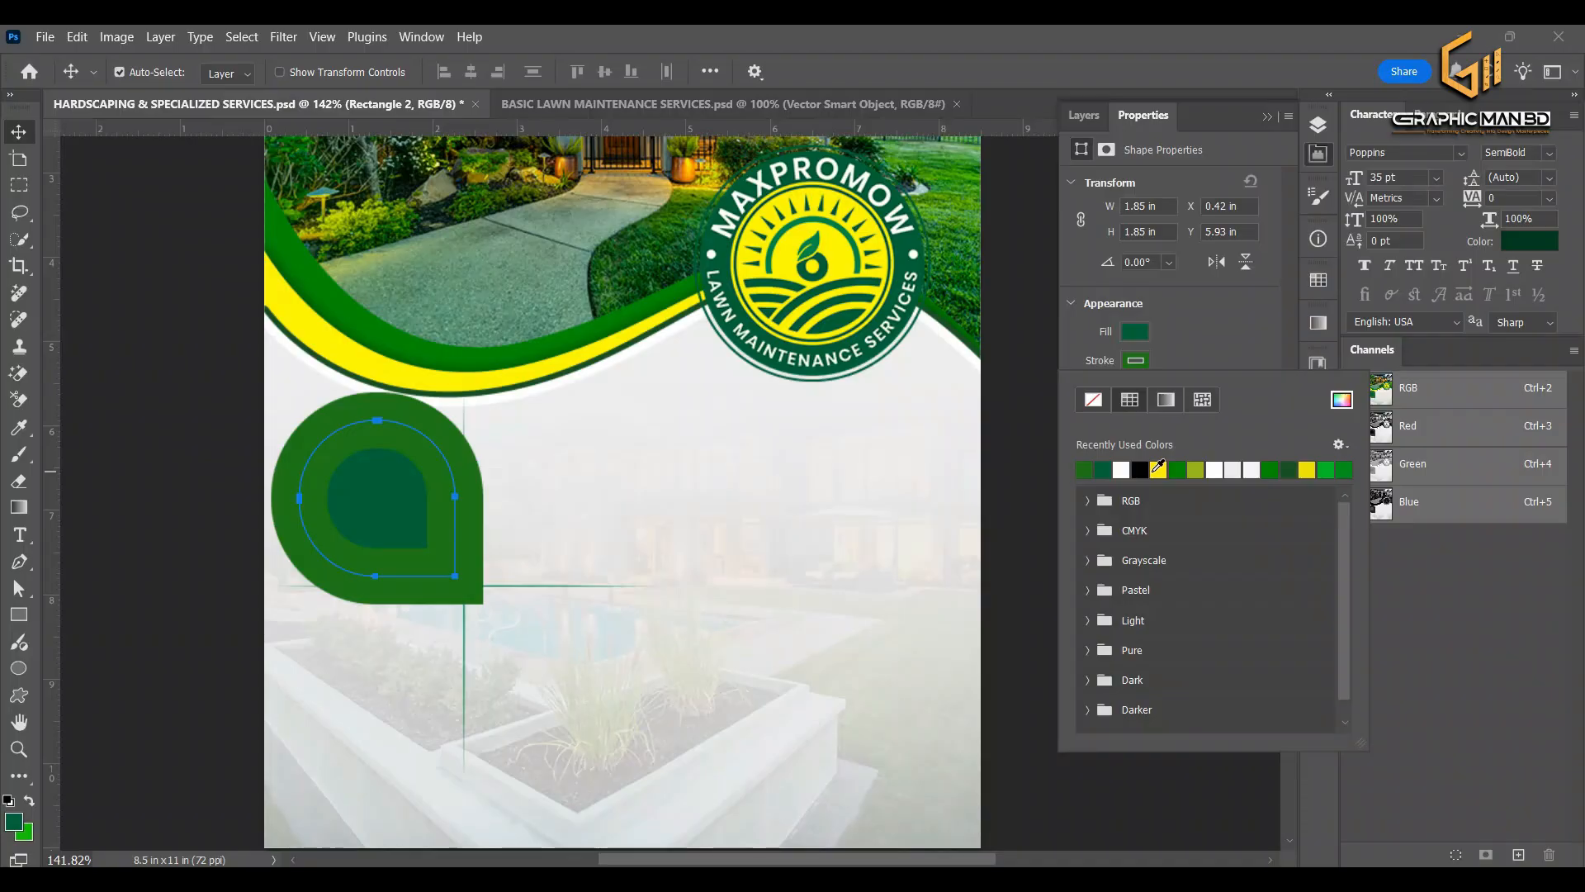
{"action": "left_click", "coordinate": [177, 428]}
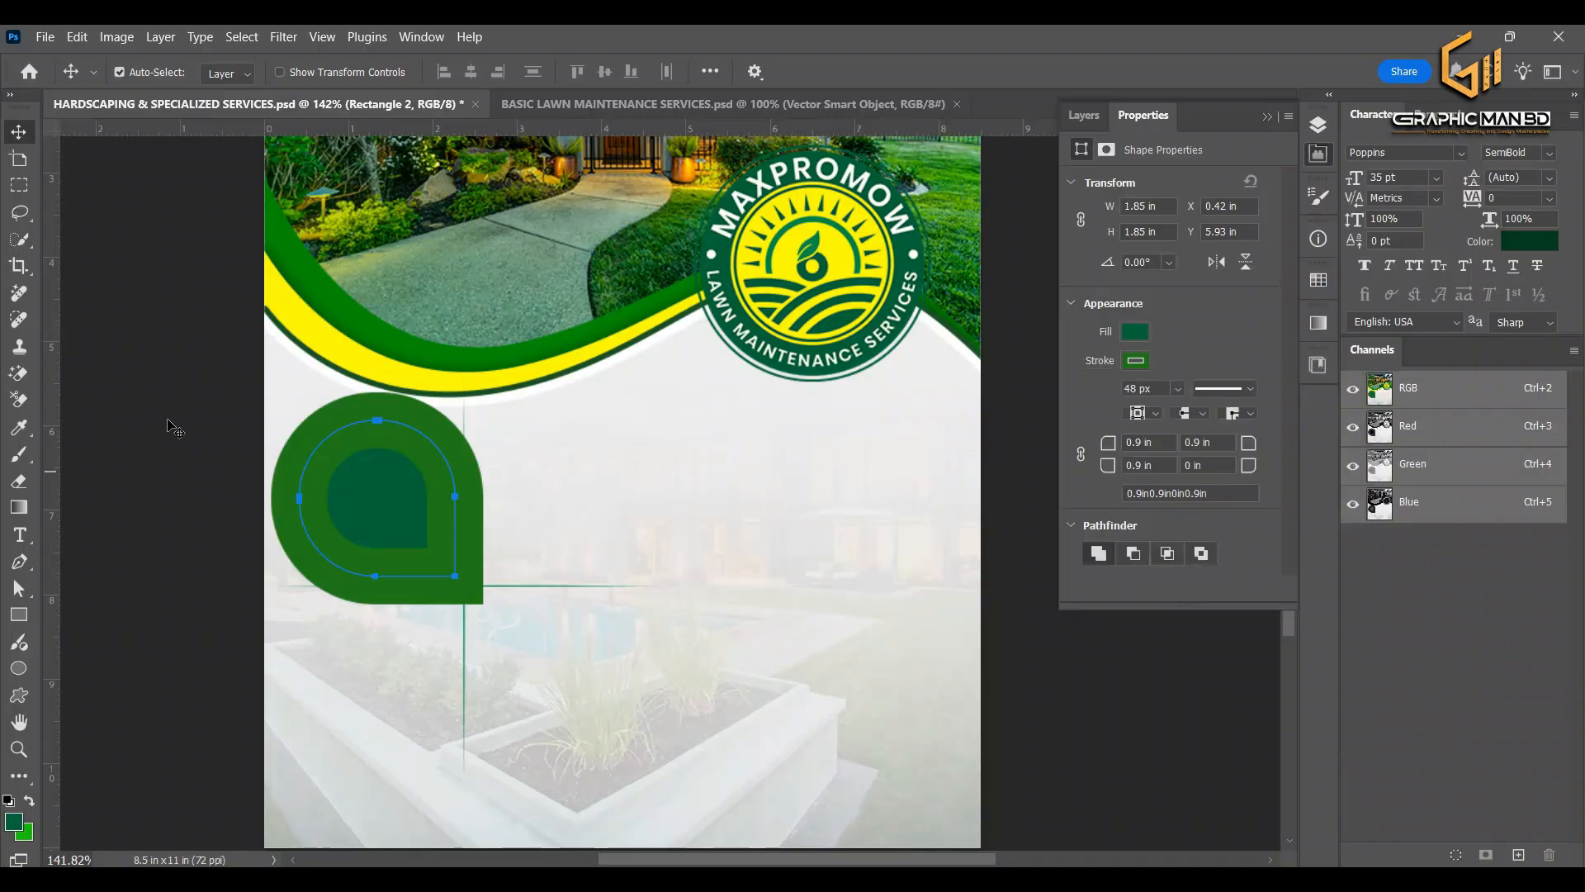
Set the teardrop shape's stroke width to 4 px
{"action": "left_click", "coordinate": [1318, 124]}
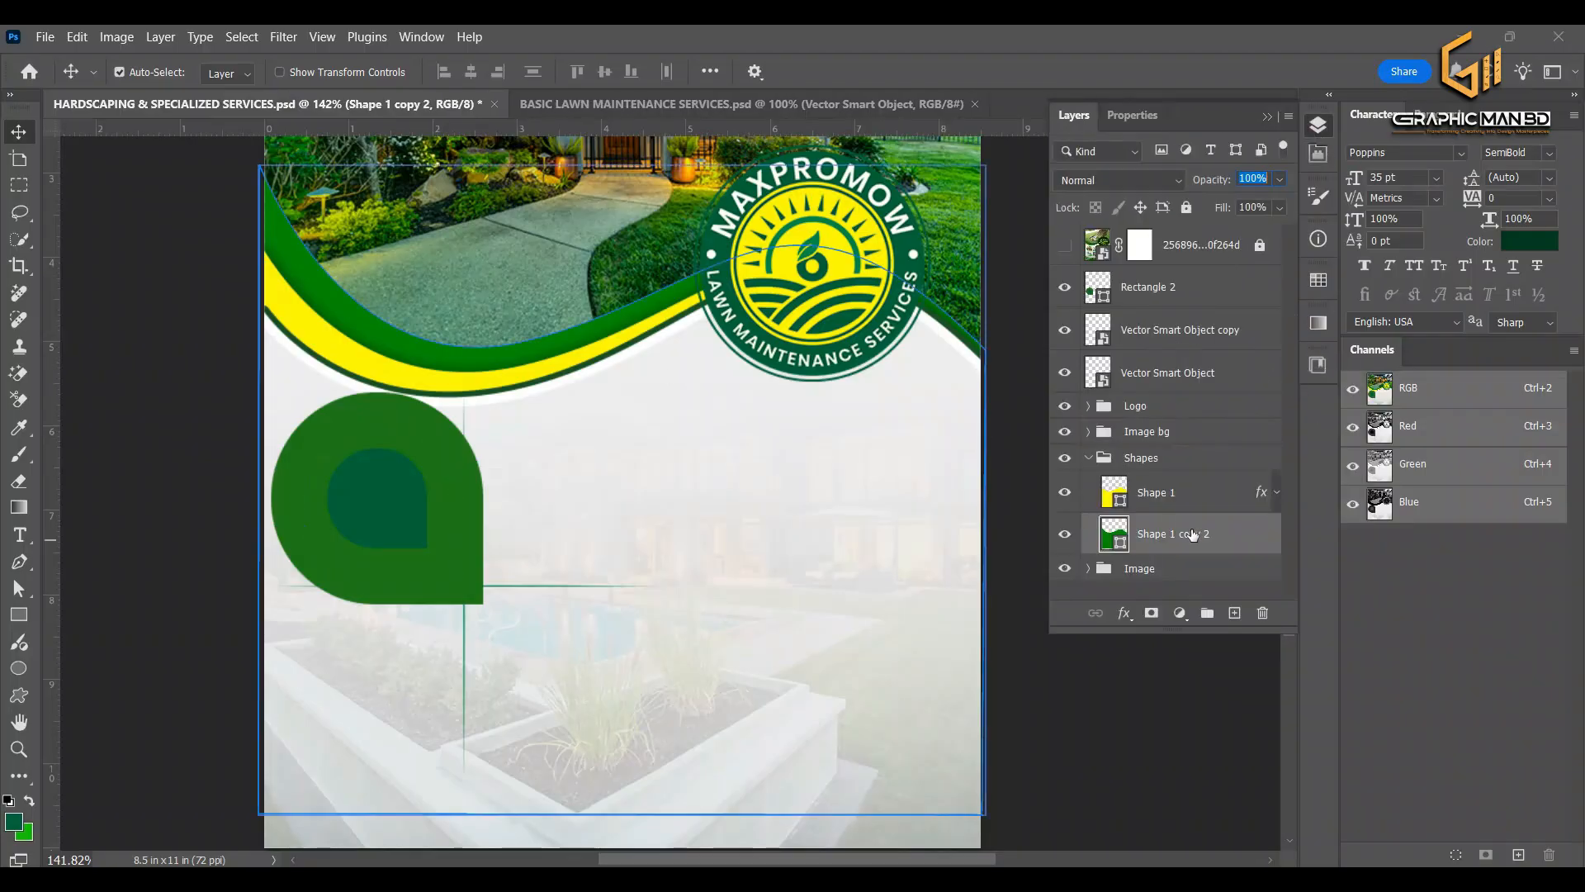
{"action": "left_click", "coordinate": [1065, 536]}
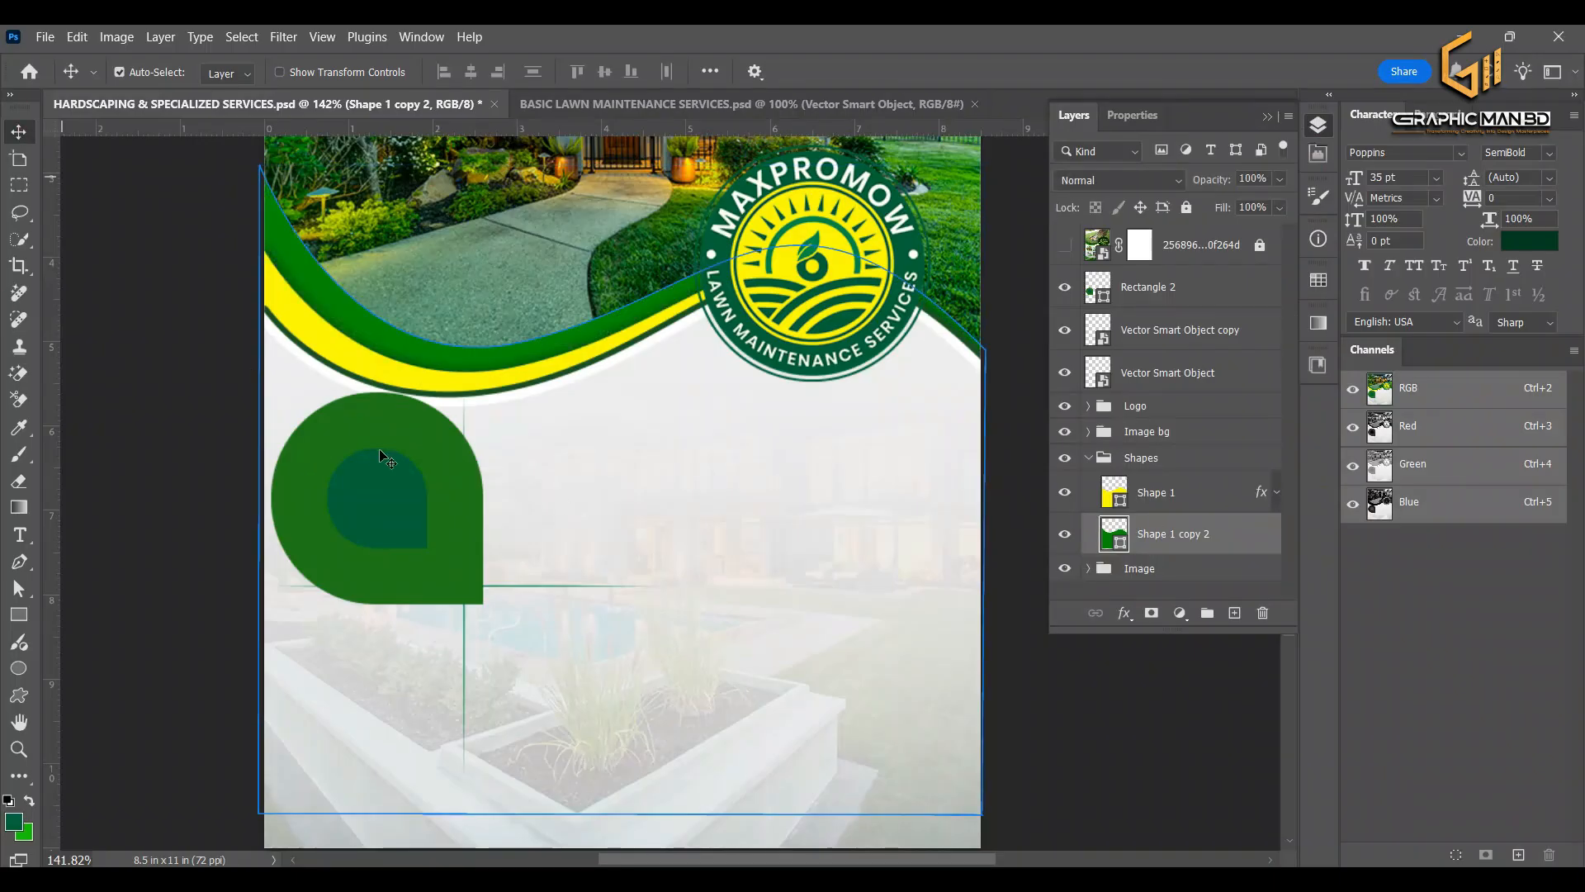
{"action": "left_click", "coordinate": [446, 456]}
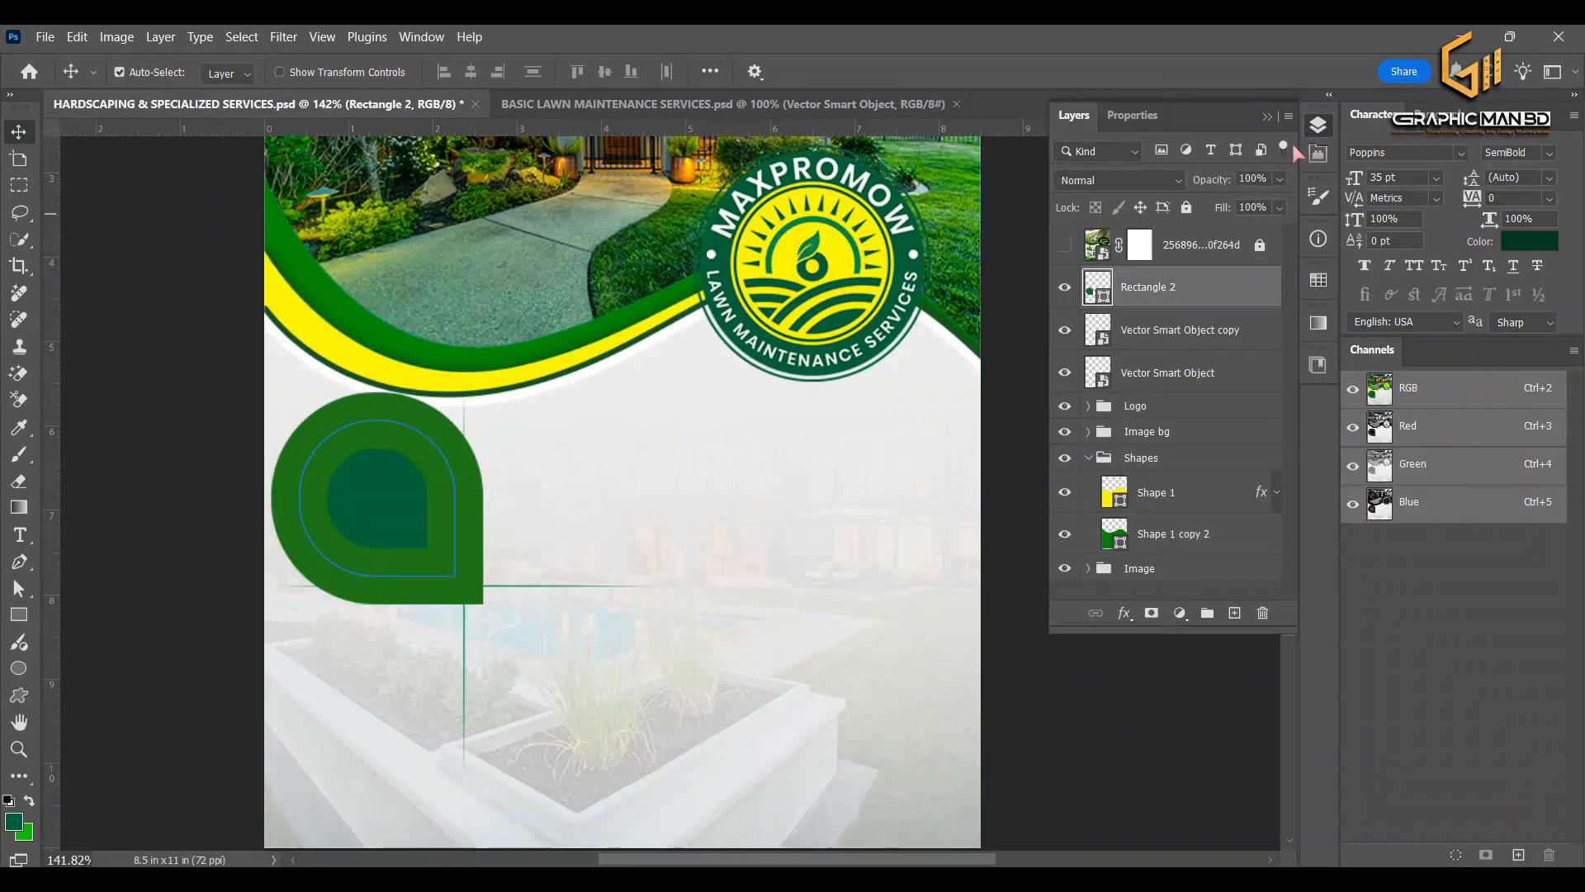
{"action": "left_click", "coordinate": [1318, 154]}
{"action": "left_click", "coordinate": [30, 614]}
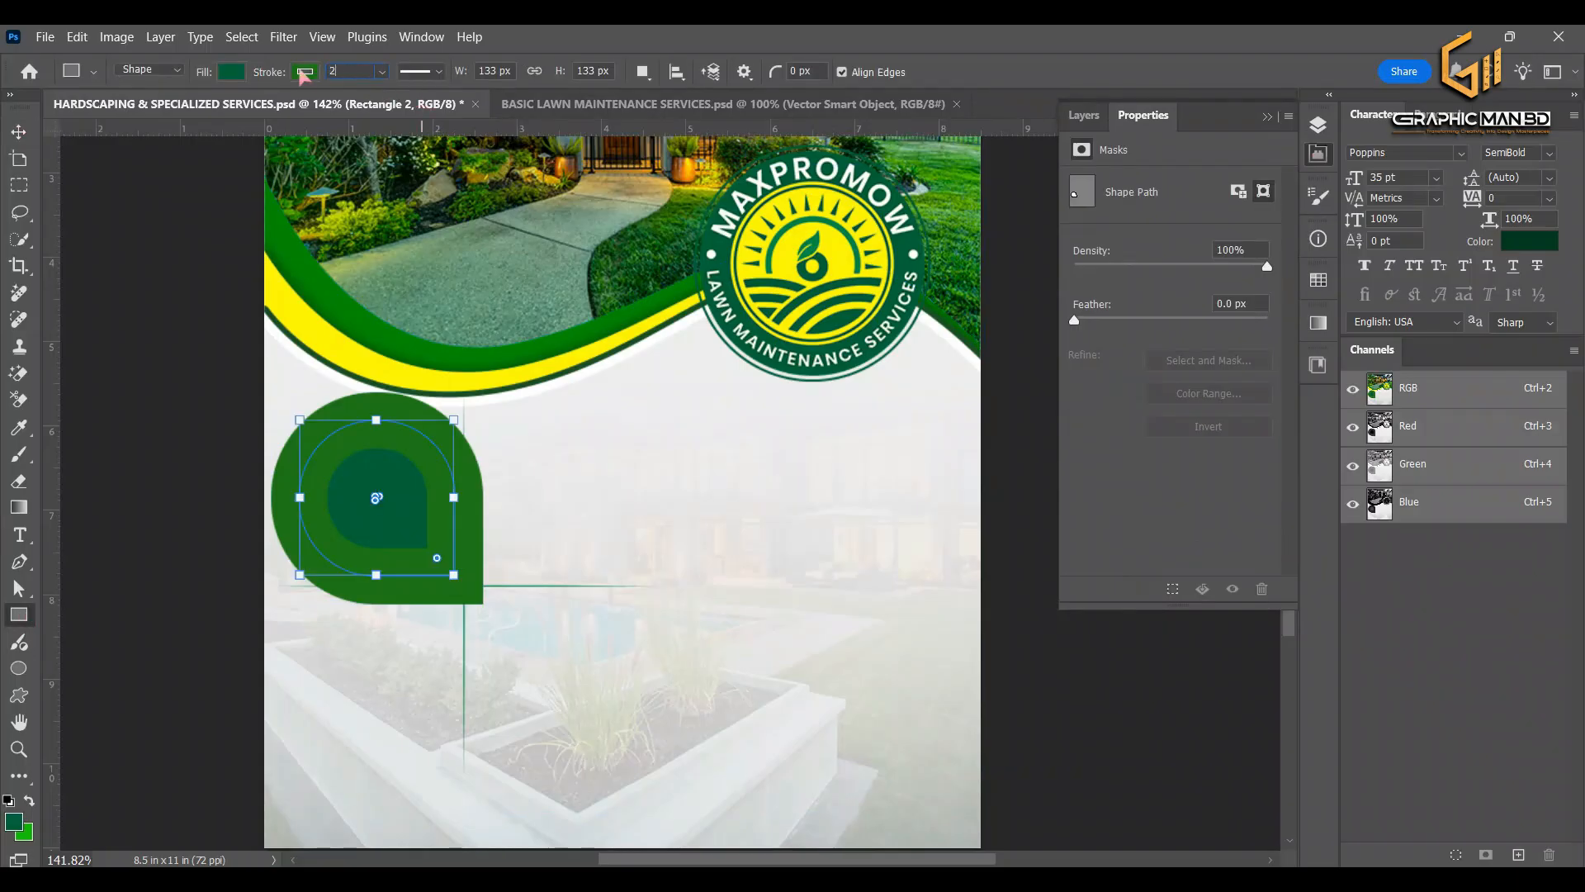
{"action": "key", "text": "Return"}
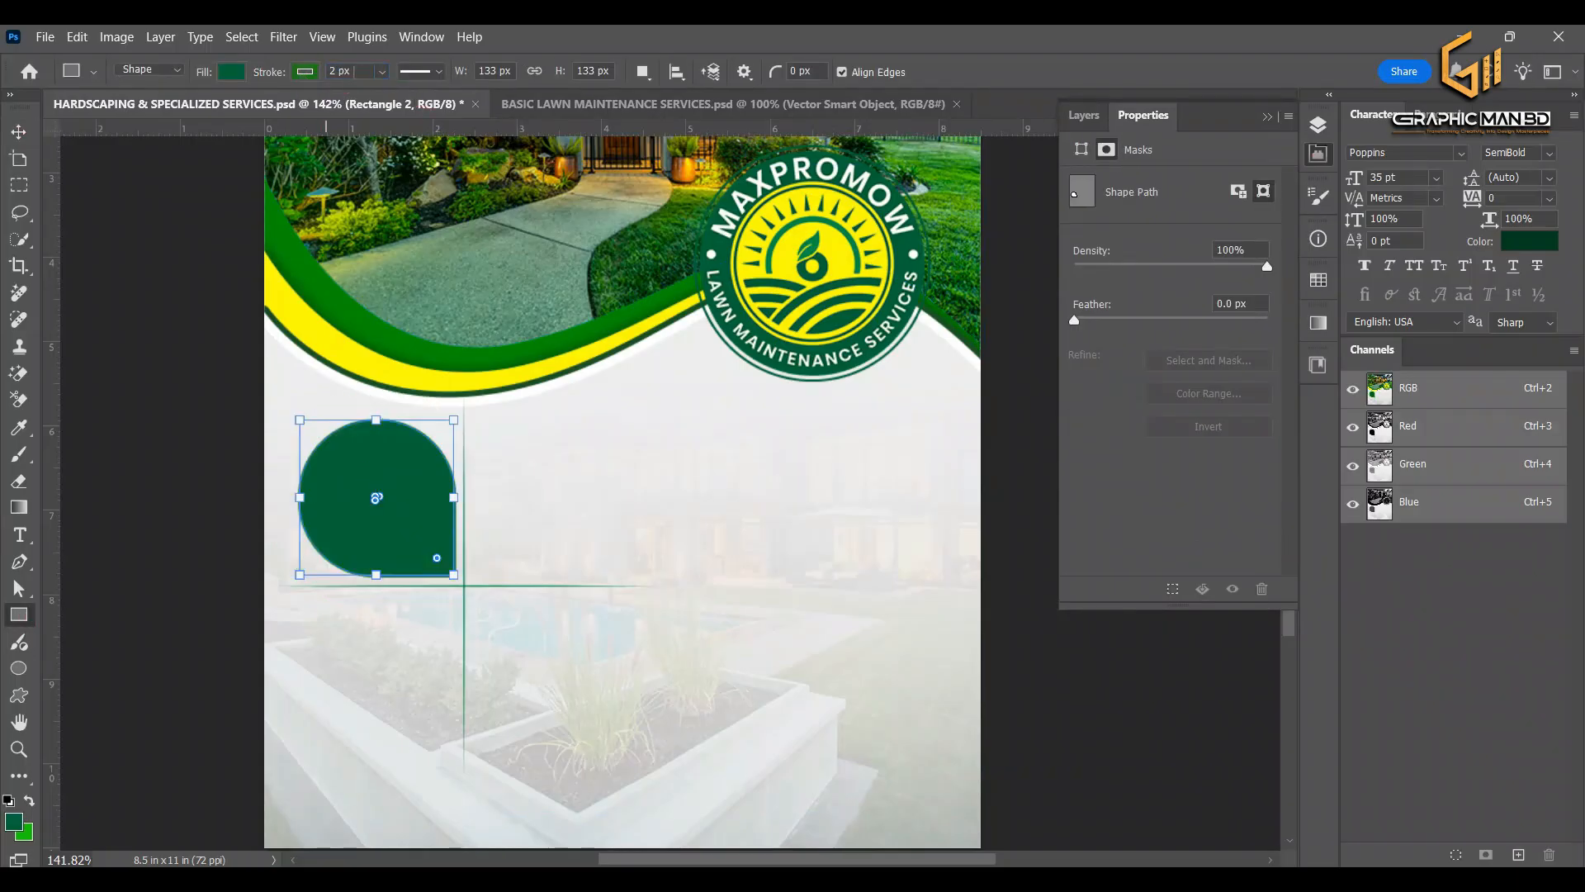
{"action": "type", "text": "4"}
{"action": "key", "text": "Return"}
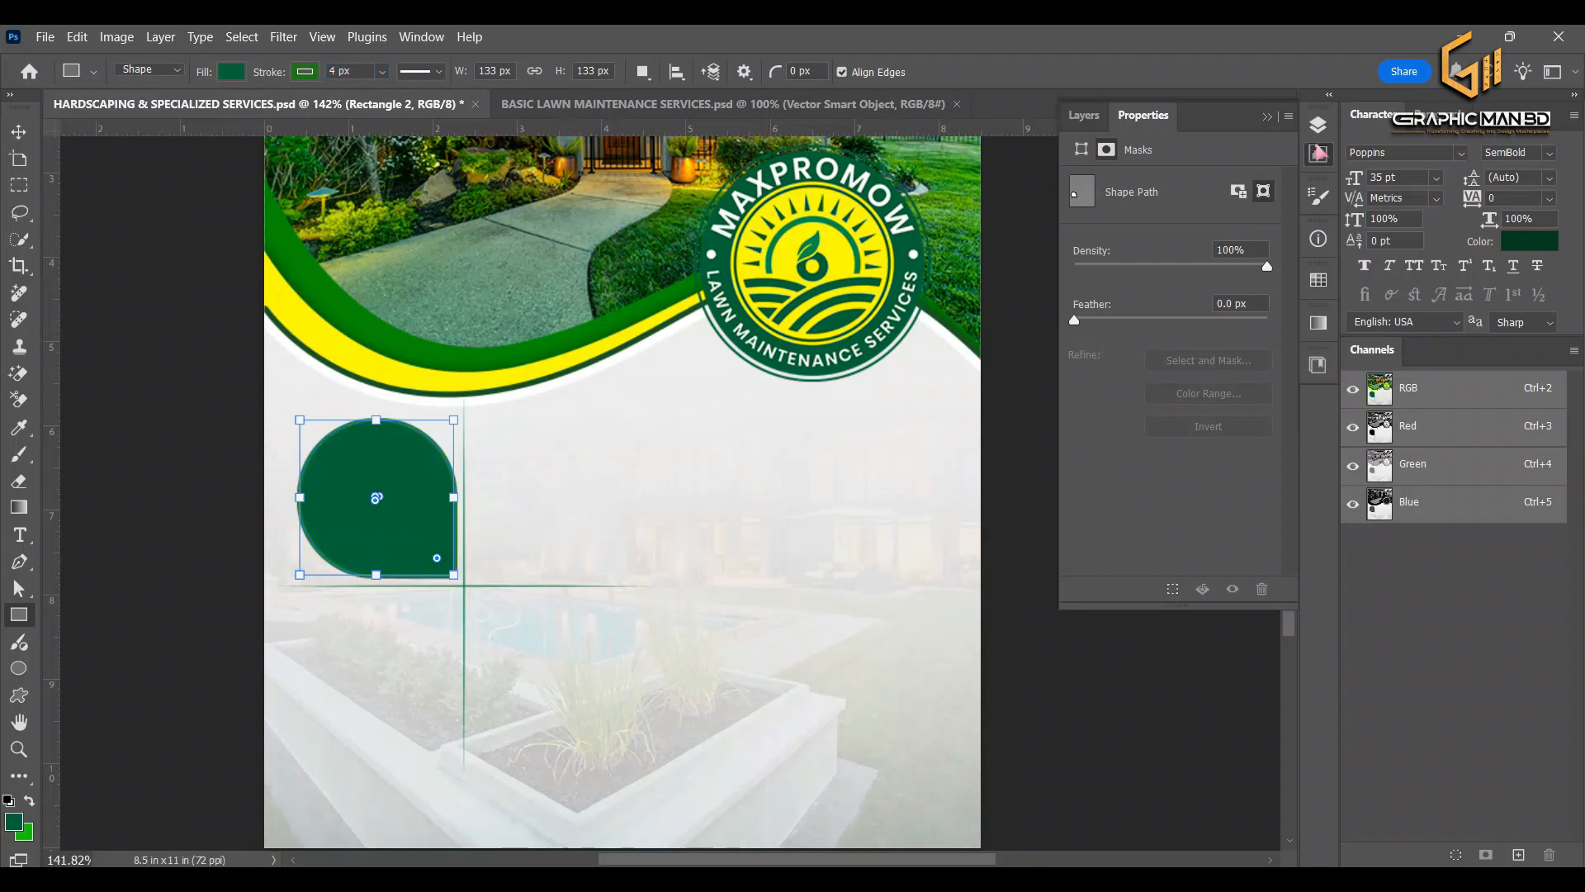
{"action": "left_click", "coordinate": [1318, 148]}
{"action": "key", "text": "v"}
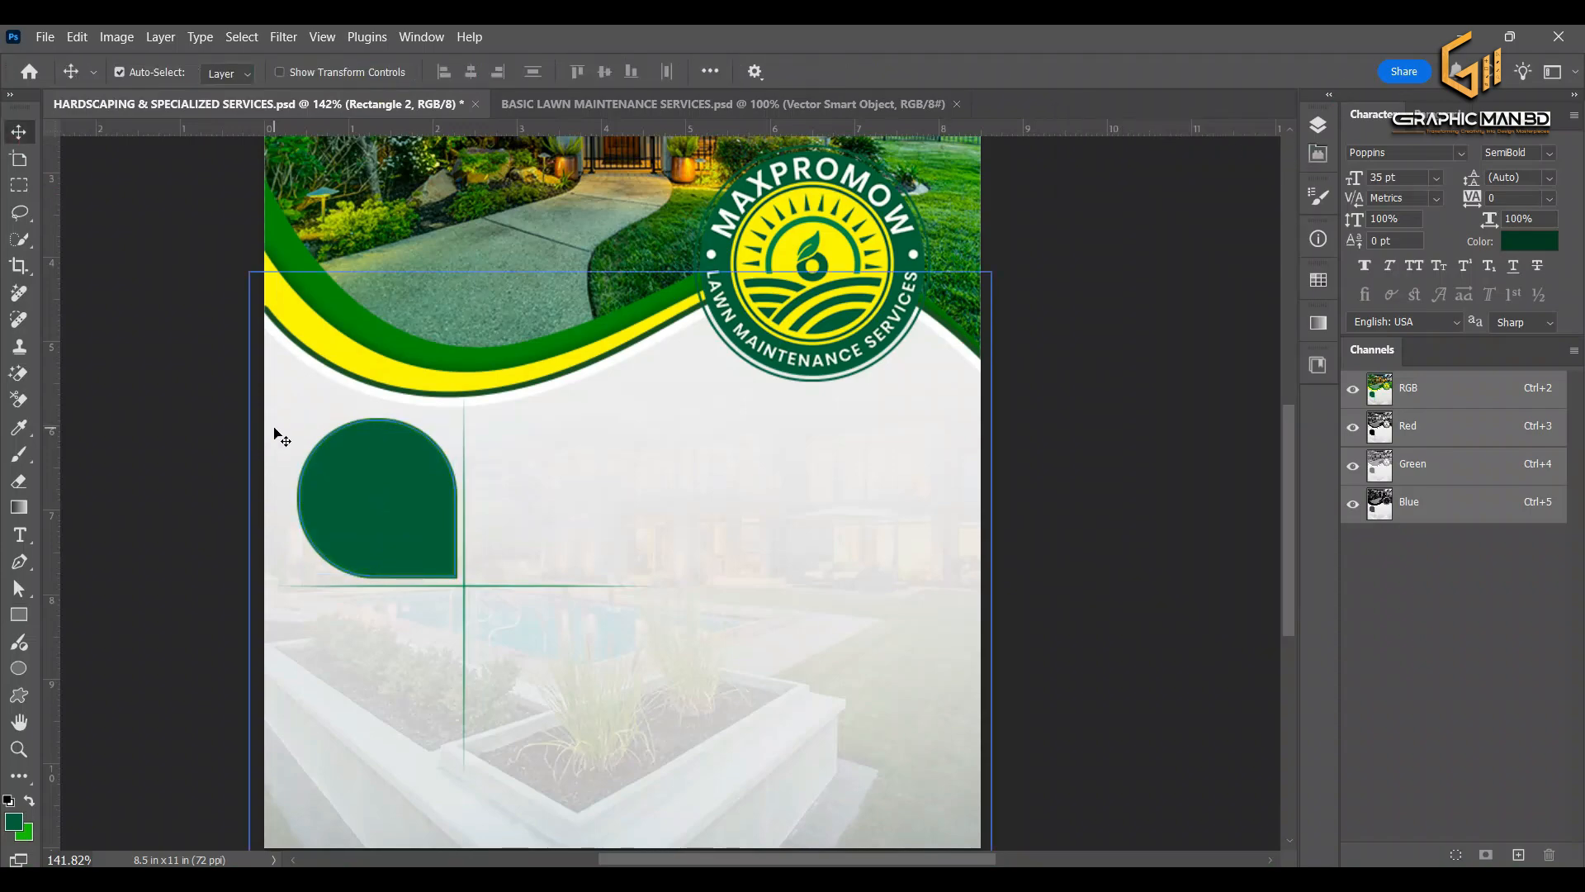
Duplicate the green teardrop shape in place
{"action": "scroll", "coordinate": [275, 431], "scroll_direction": "up", "scroll_amount": 2}
{"action": "scroll", "coordinate": [275, 429], "scroll_direction": "right", "scroll_amount": 1}
{"action": "scroll", "coordinate": [276, 430], "scroll_direction": "down", "scroll_amount": 1}
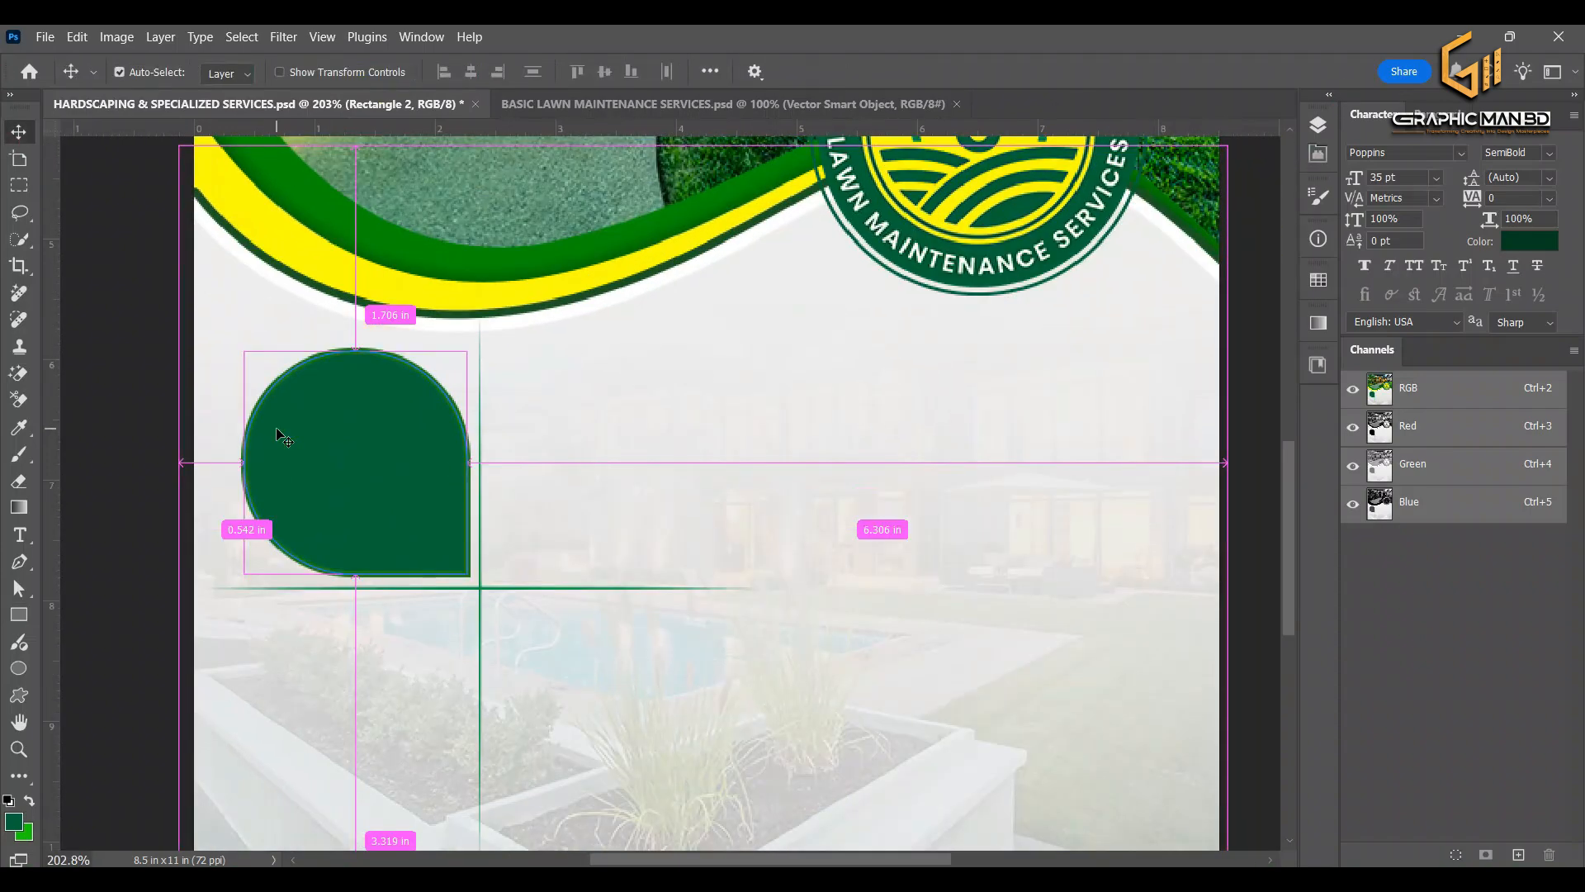
{"action": "scroll", "coordinate": [347, 429], "scroll_direction": "right", "scroll_amount": 1}
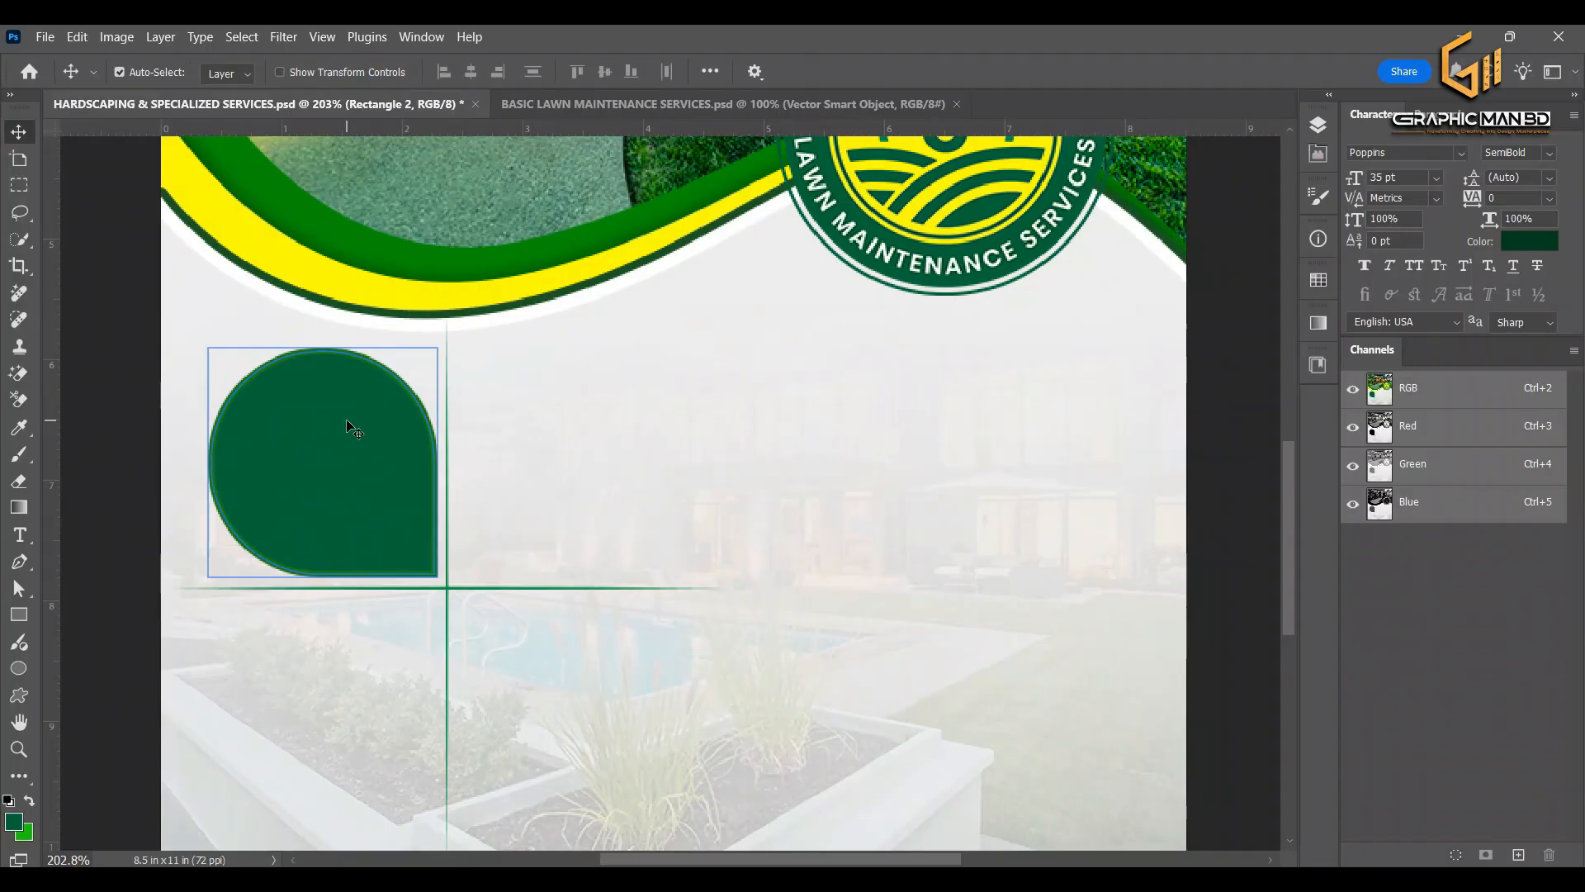
{"action": "key", "text": "ctrl+j"}
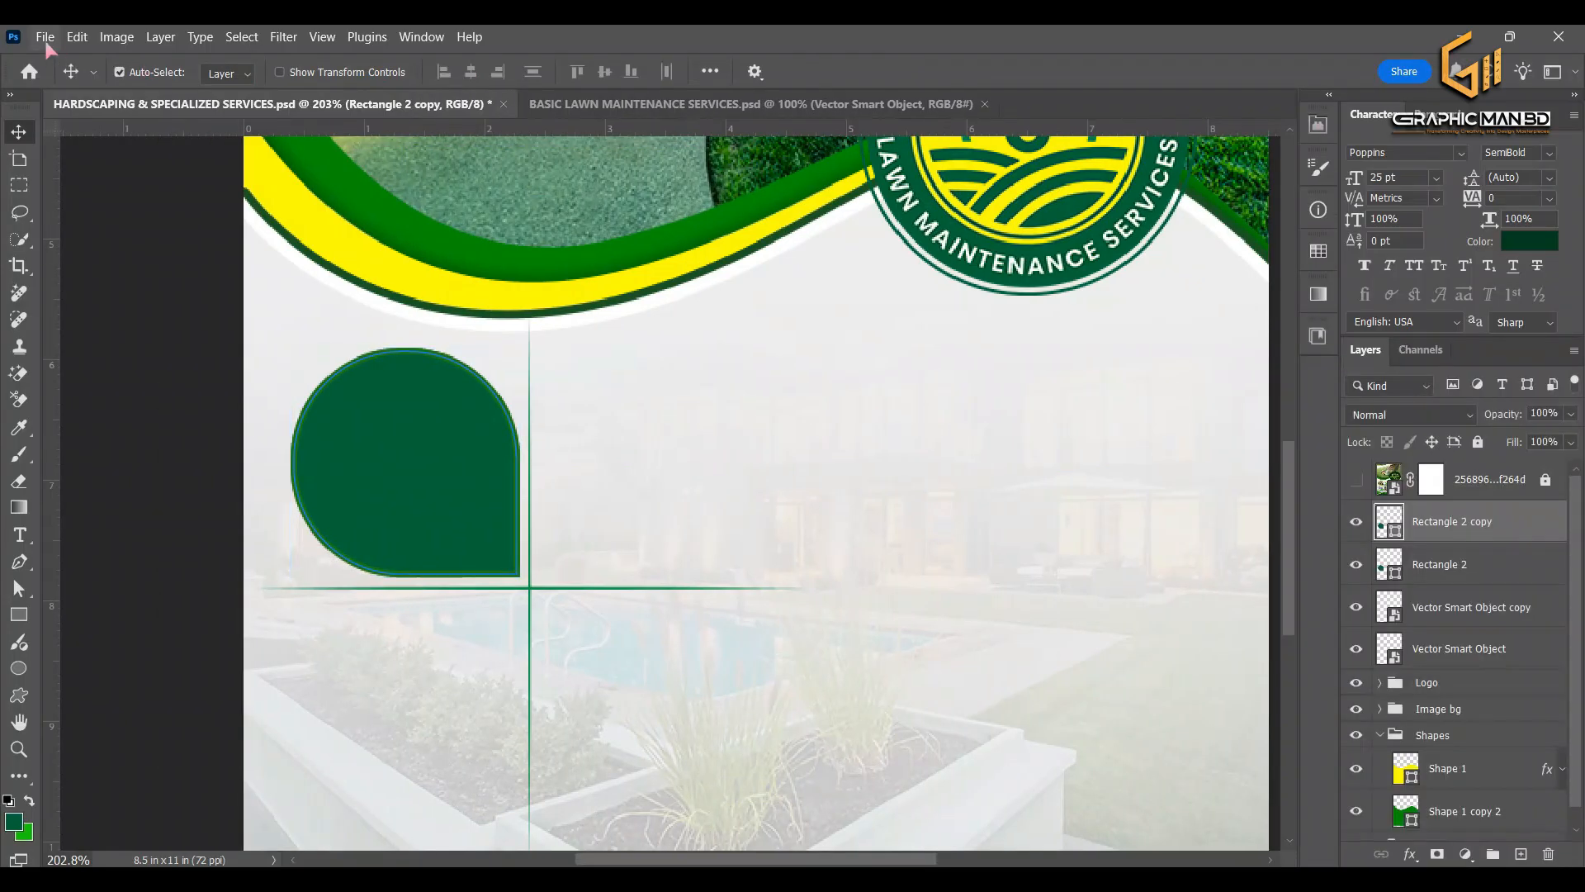
Place the landscaper photo over the teardrop at 12.44% scale and clip it to the Rectangle 2 copy shape
{"action": "left_click", "coordinate": [45, 40]}
{"action": "left_click", "coordinate": [128, 450]}
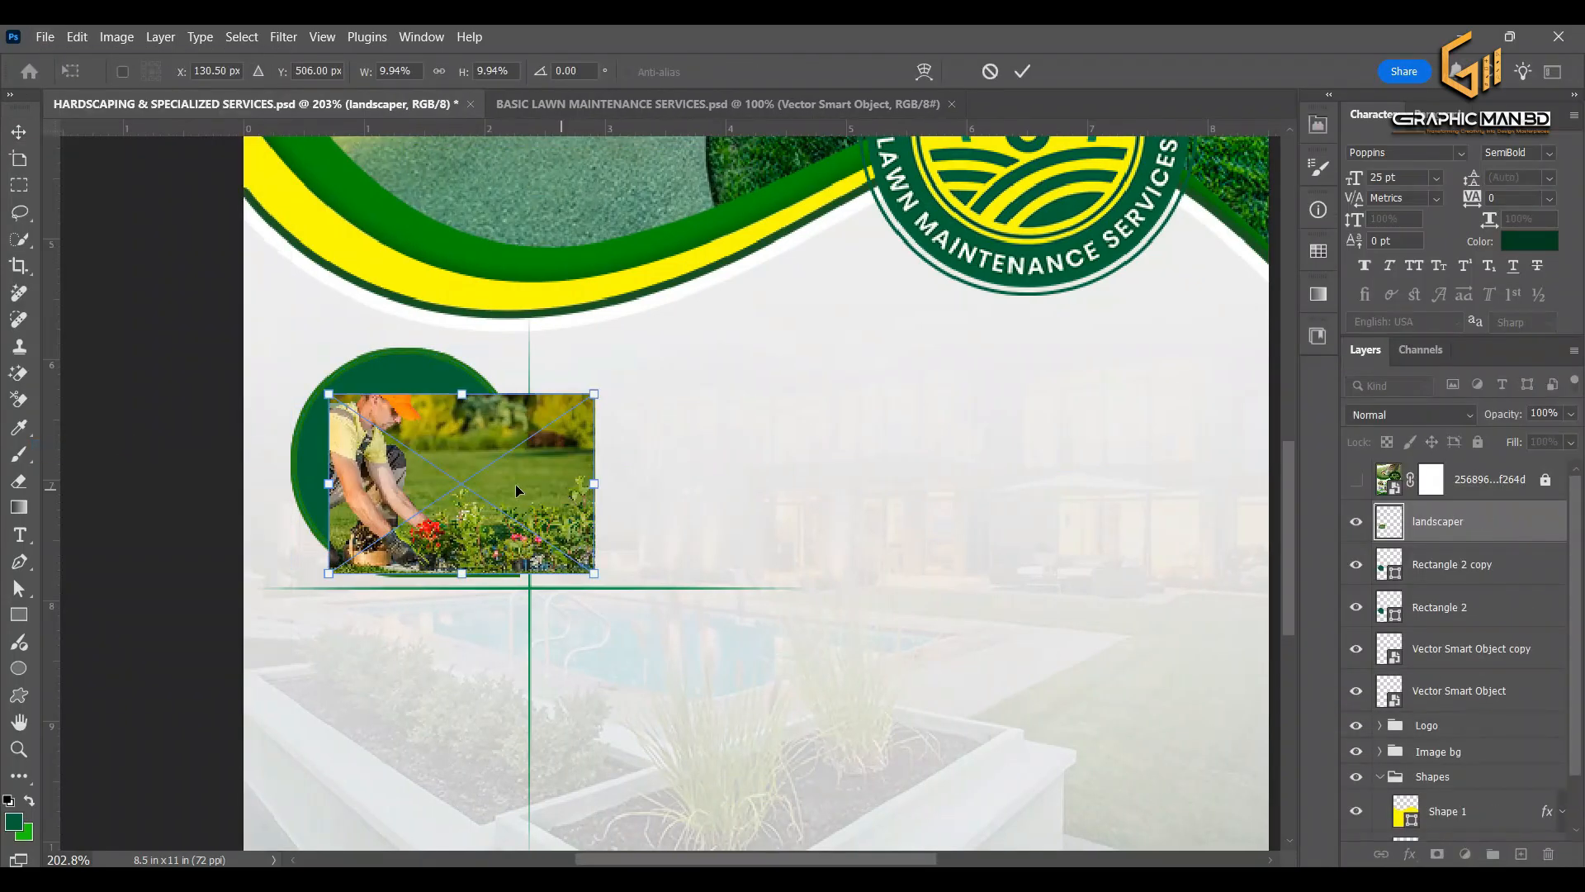
{"action": "left_click_drag", "start_coordinate": [566, 487], "coordinate": [509, 460]}
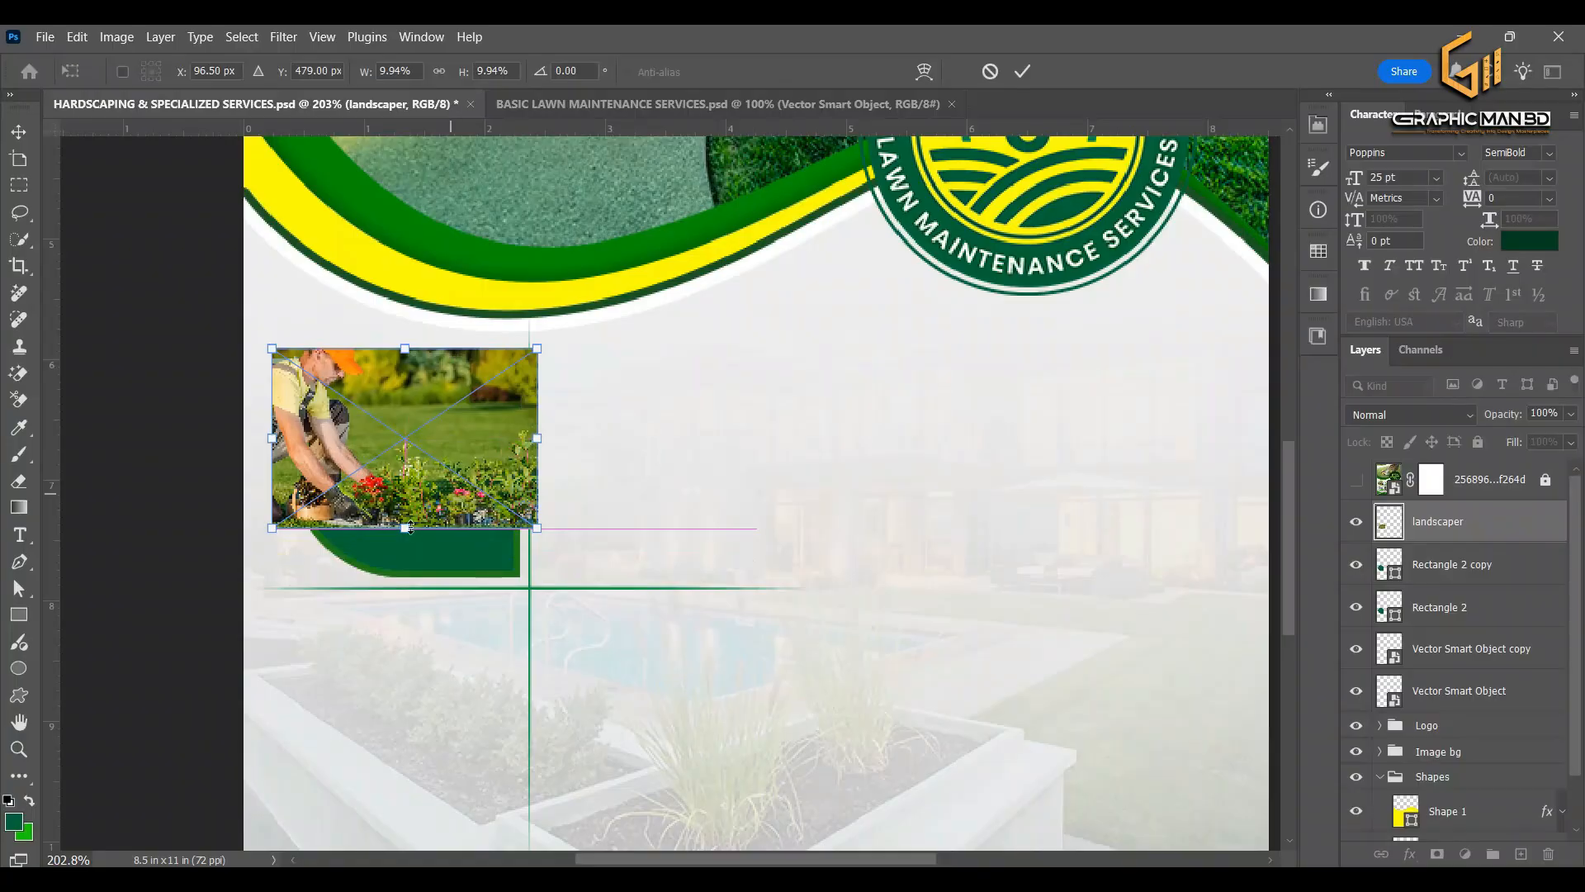
{"action": "left_click_drag", "start_coordinate": [405, 545], "coordinate": [472, 524]}
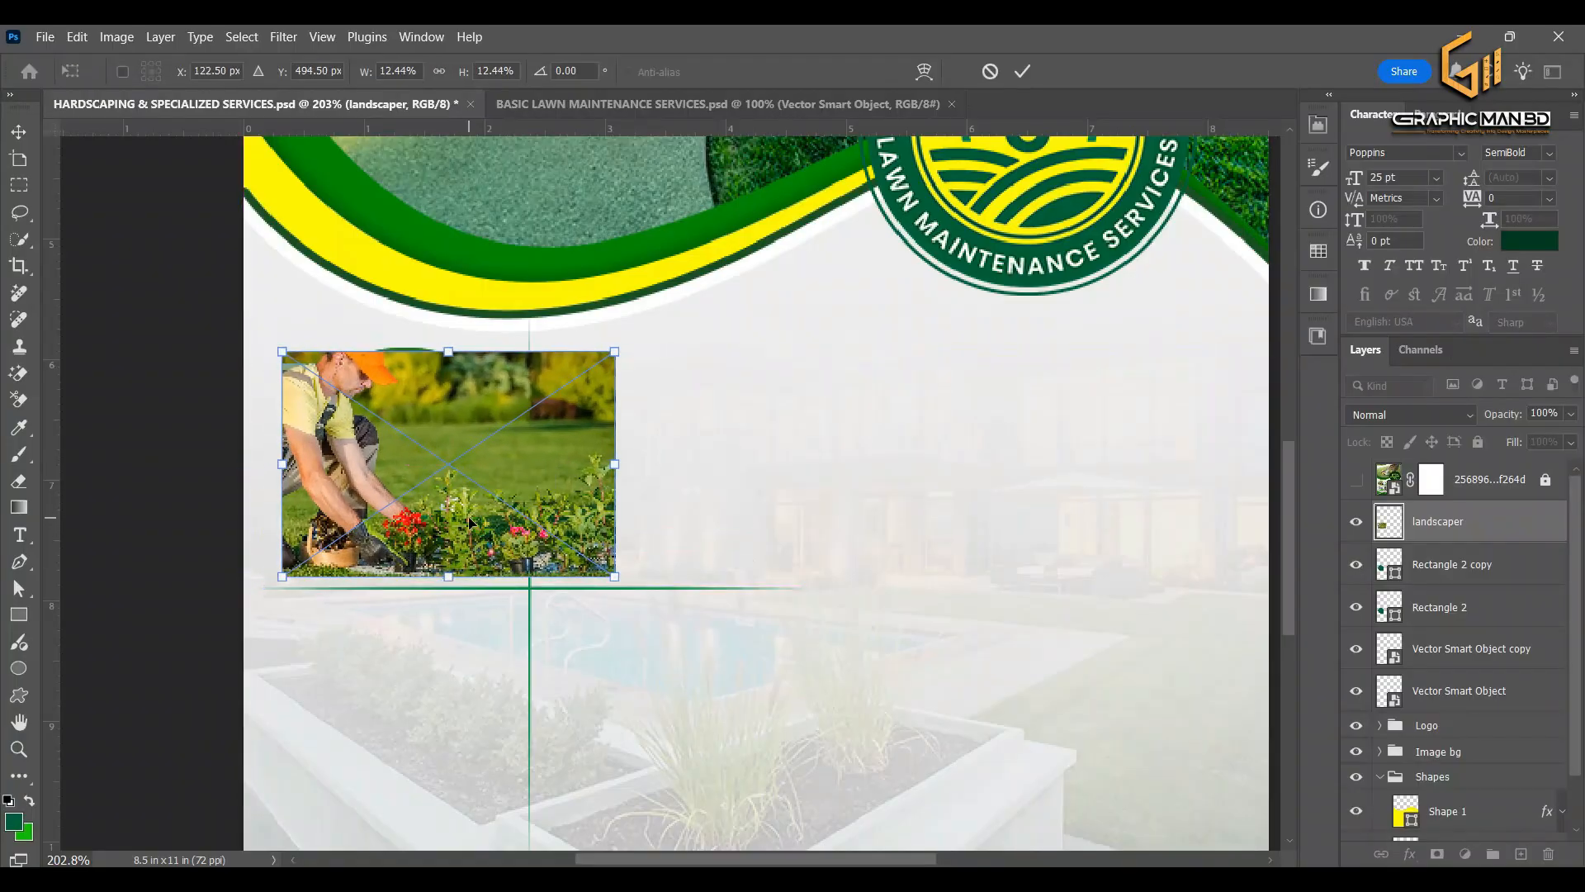
{"action": "key", "text": "Return"}
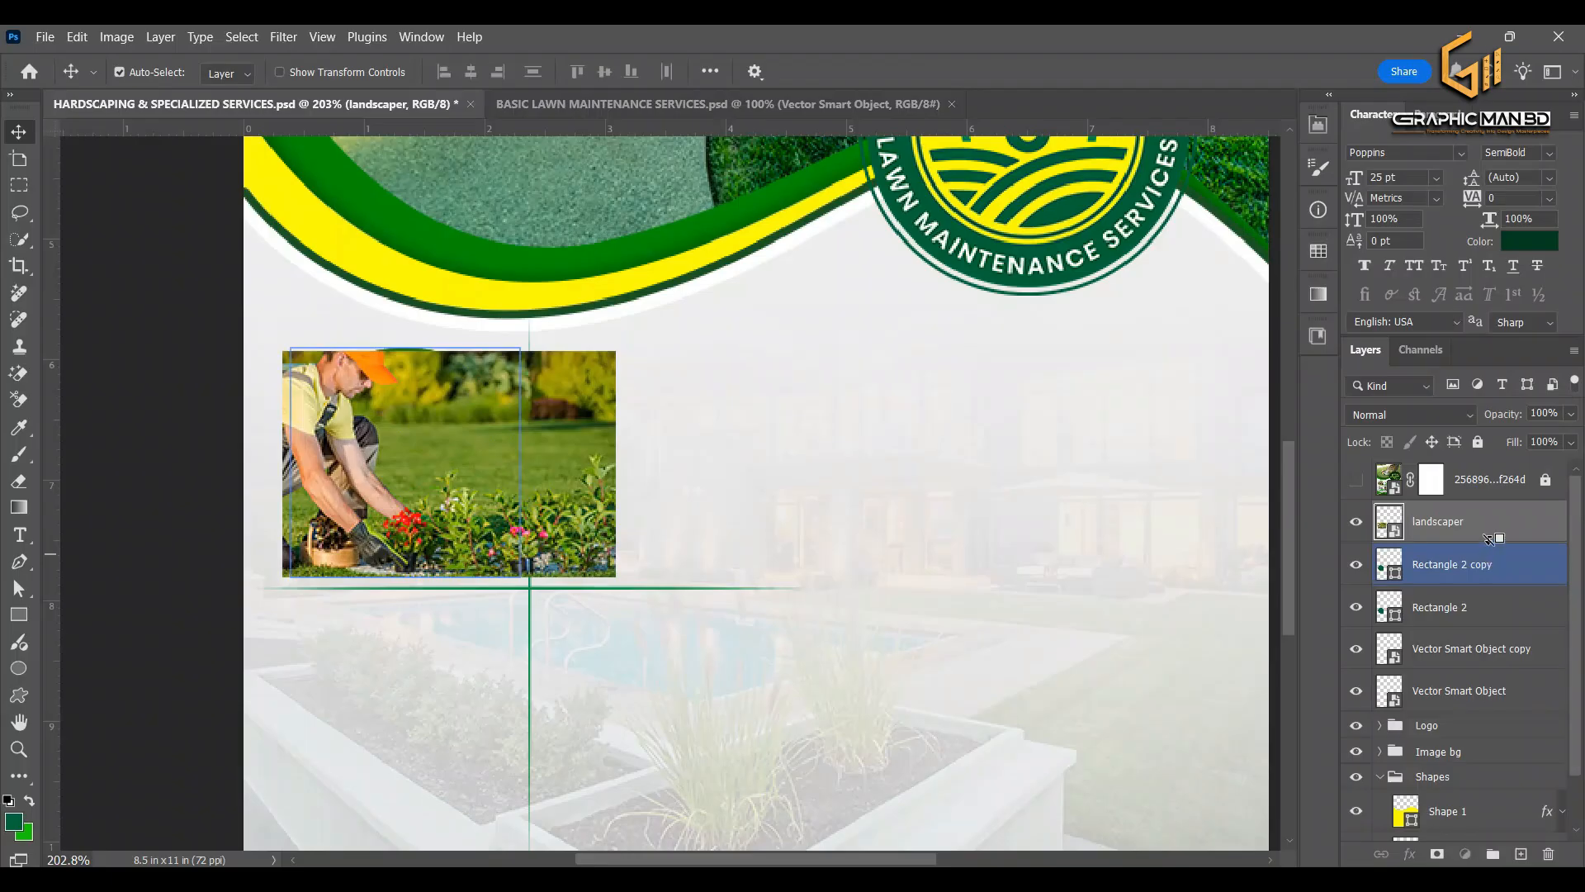
{"action": "left_click", "coordinate": [1485, 543], "text": "alt"}
Group the clipped landscaper photo with its shape as Middle Image, and move Rectangle 2 into that group
{"action": "left_click", "coordinate": [1478, 564]}
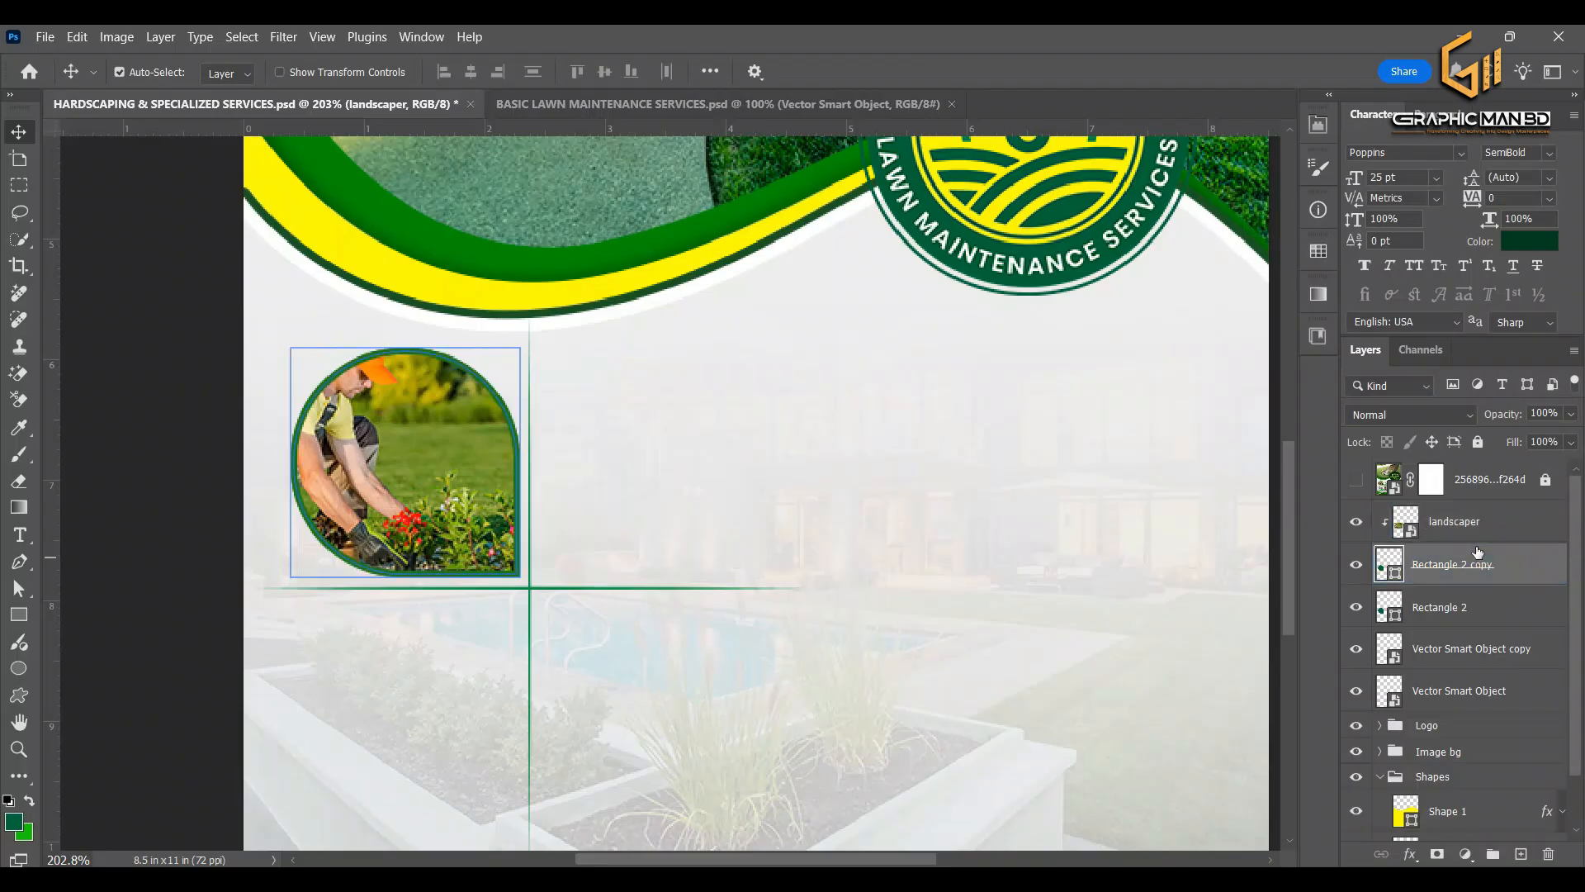
{"action": "left_click", "coordinate": [1475, 530], "text": "shift"}
{"action": "key", "text": "ctrl+g"}
{"action": "double_click", "coordinate": [1433, 512]}
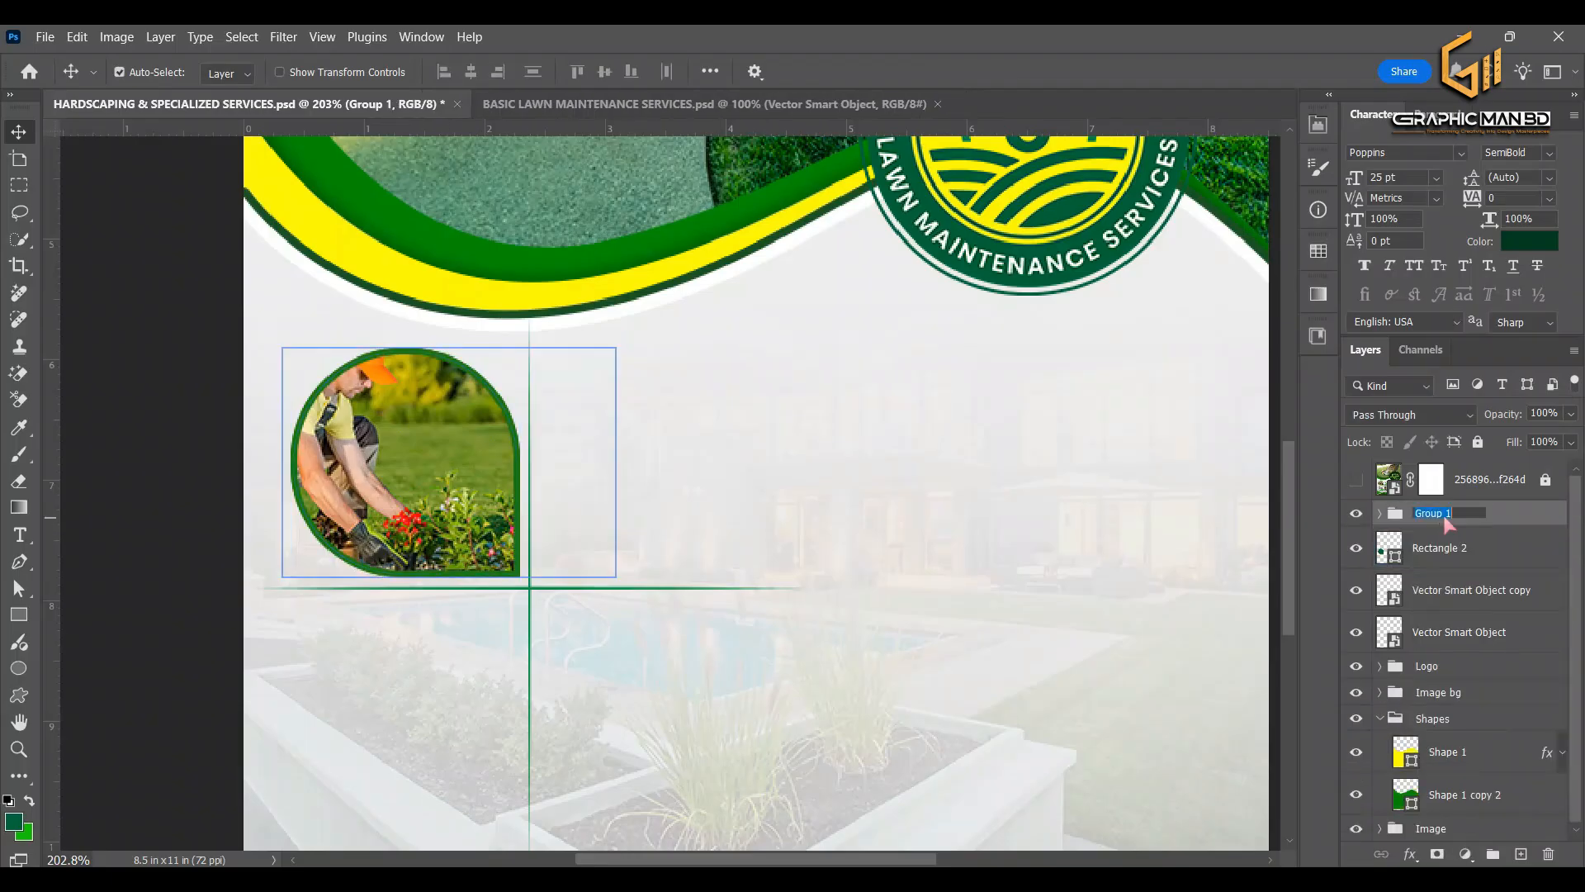
{"action": "type", "text": "Middle Image"}
{"action": "key", "text": "Return"}
{"action": "left_click", "coordinate": [1379, 512]}
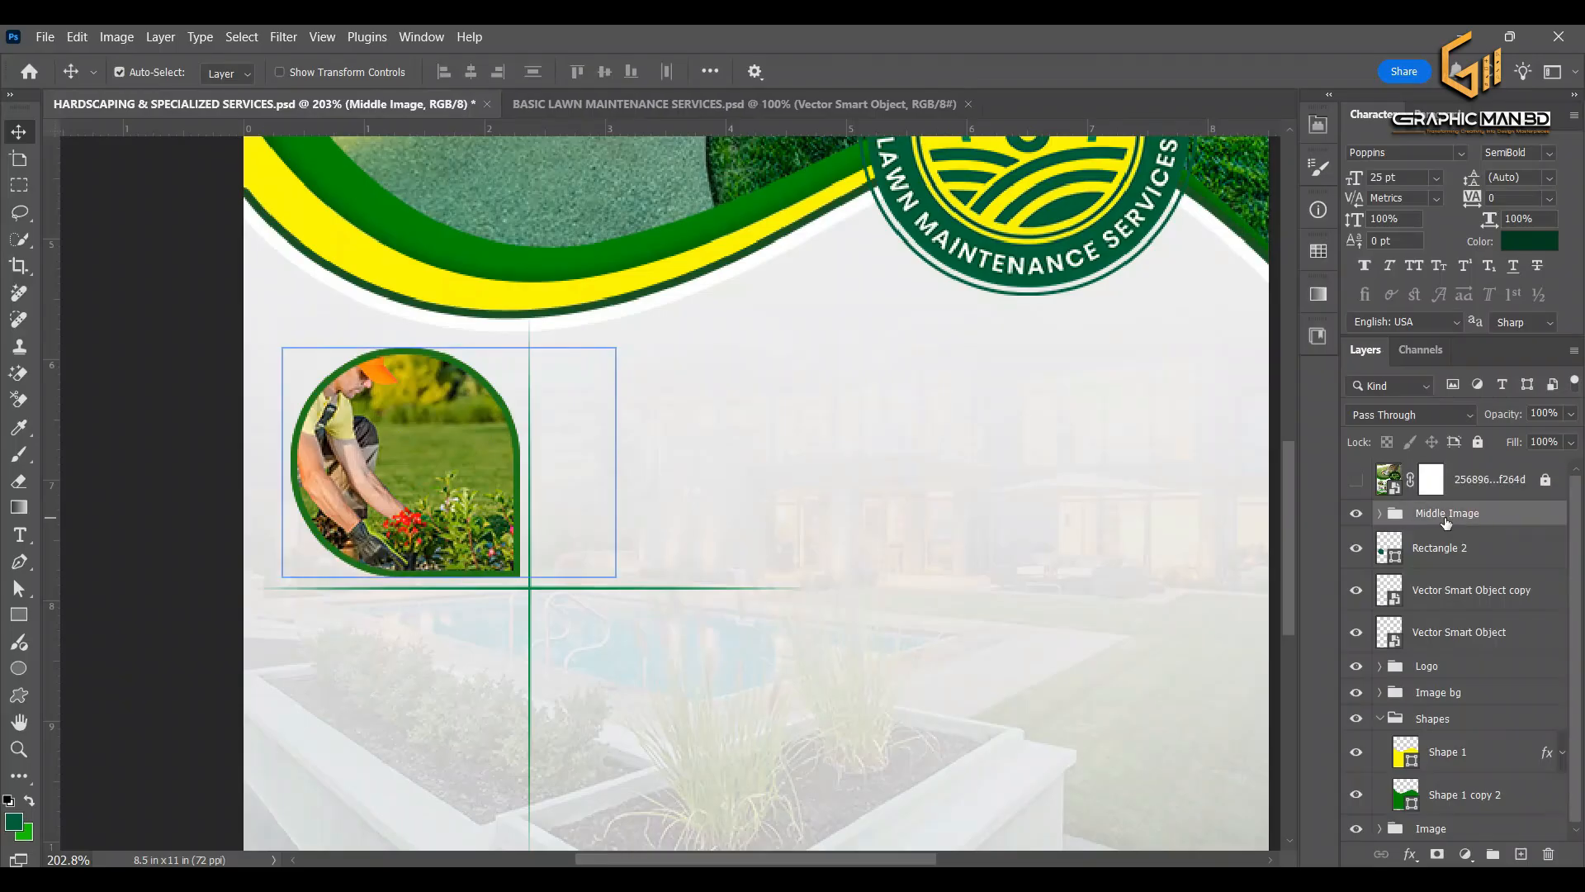
{"action": "left_click", "coordinate": [1469, 632]}
Flip the Rectangle 2 teardrop horizontally and vertically and position it in the lower-right quadrant of the cross
{"action": "key", "text": "ctrl+t"}
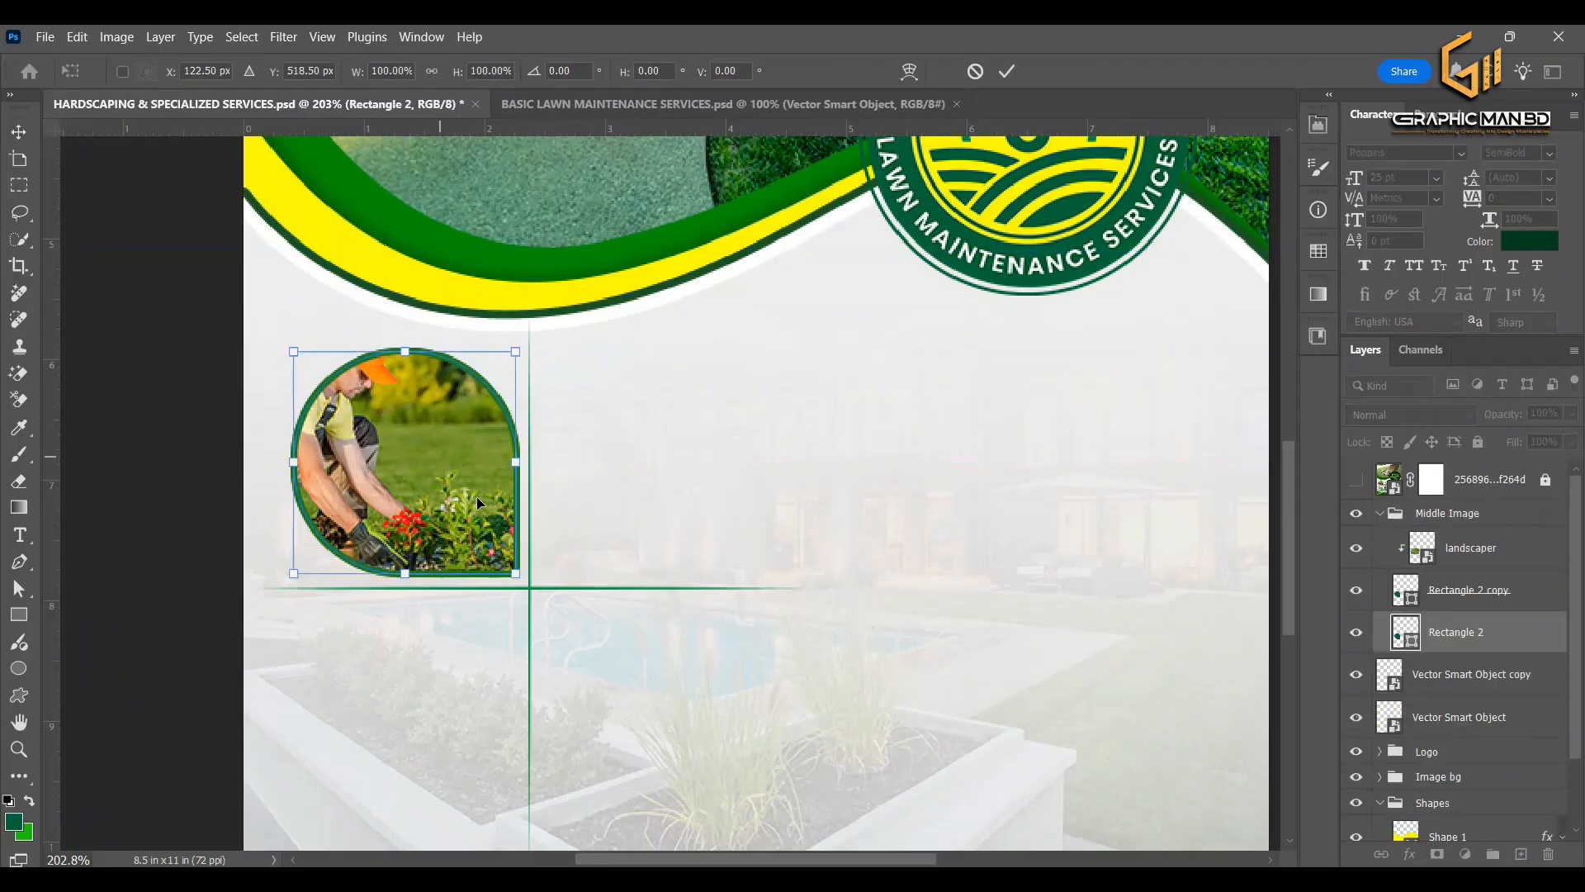
{"action": "left_click_drag", "start_coordinate": [433, 450], "coordinate": [612, 628]}
{"action": "right_click", "coordinate": [611, 626]}
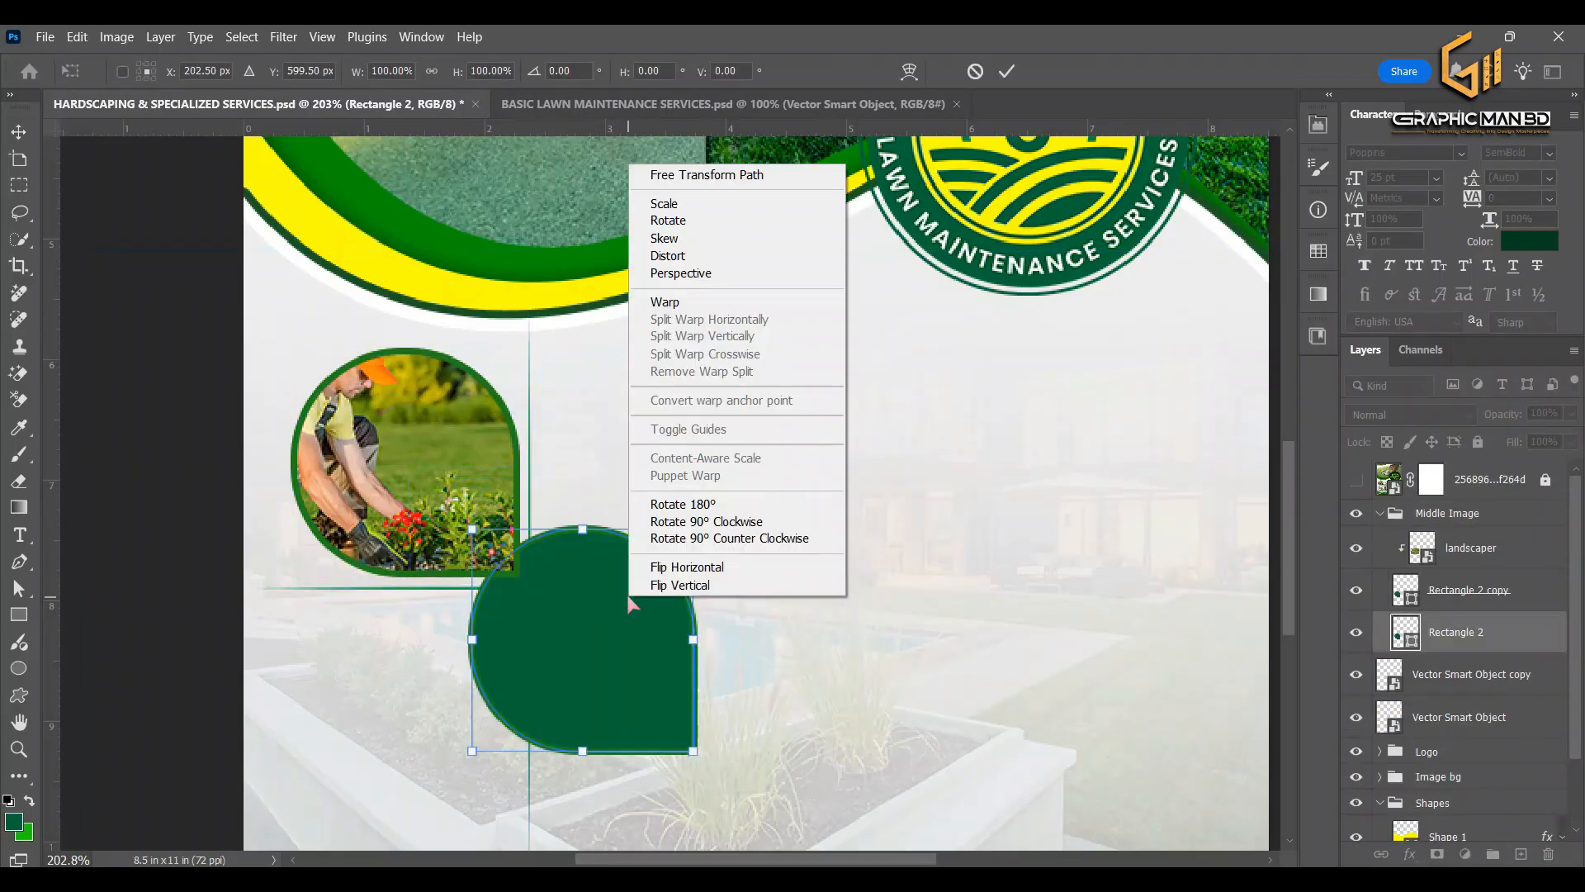
{"action": "left_click", "coordinate": [656, 561]}
{"action": "right_click", "coordinate": [656, 566]}
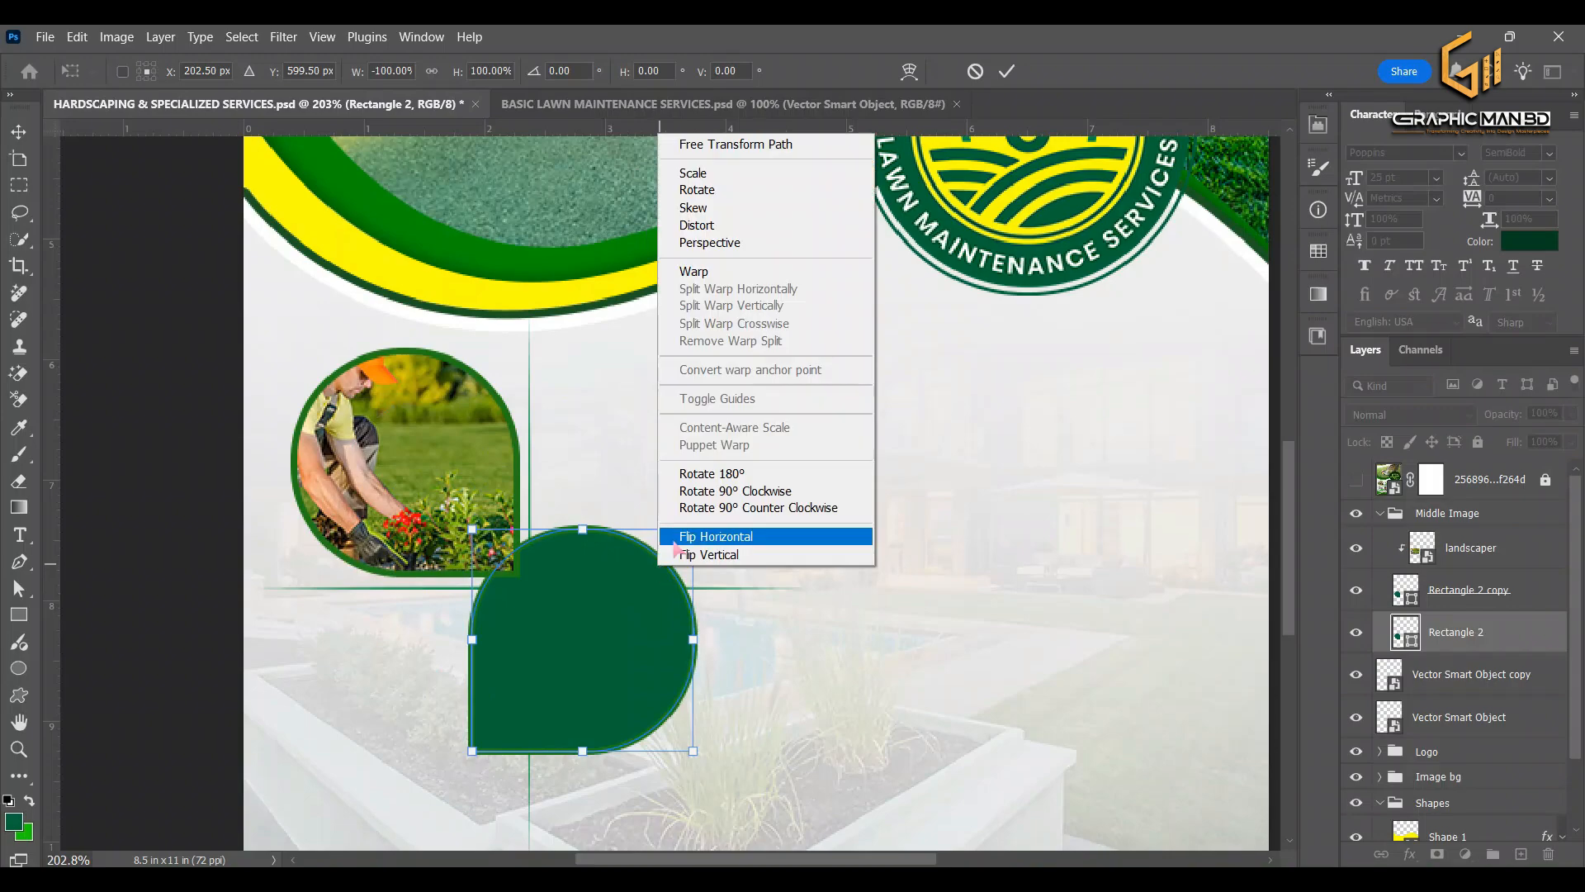
{"action": "left_click", "coordinate": [673, 559]}
{"action": "left_click_drag", "start_coordinate": [614, 626], "coordinate": [619, 665]}
{"action": "left_click", "coordinate": [1006, 71]}
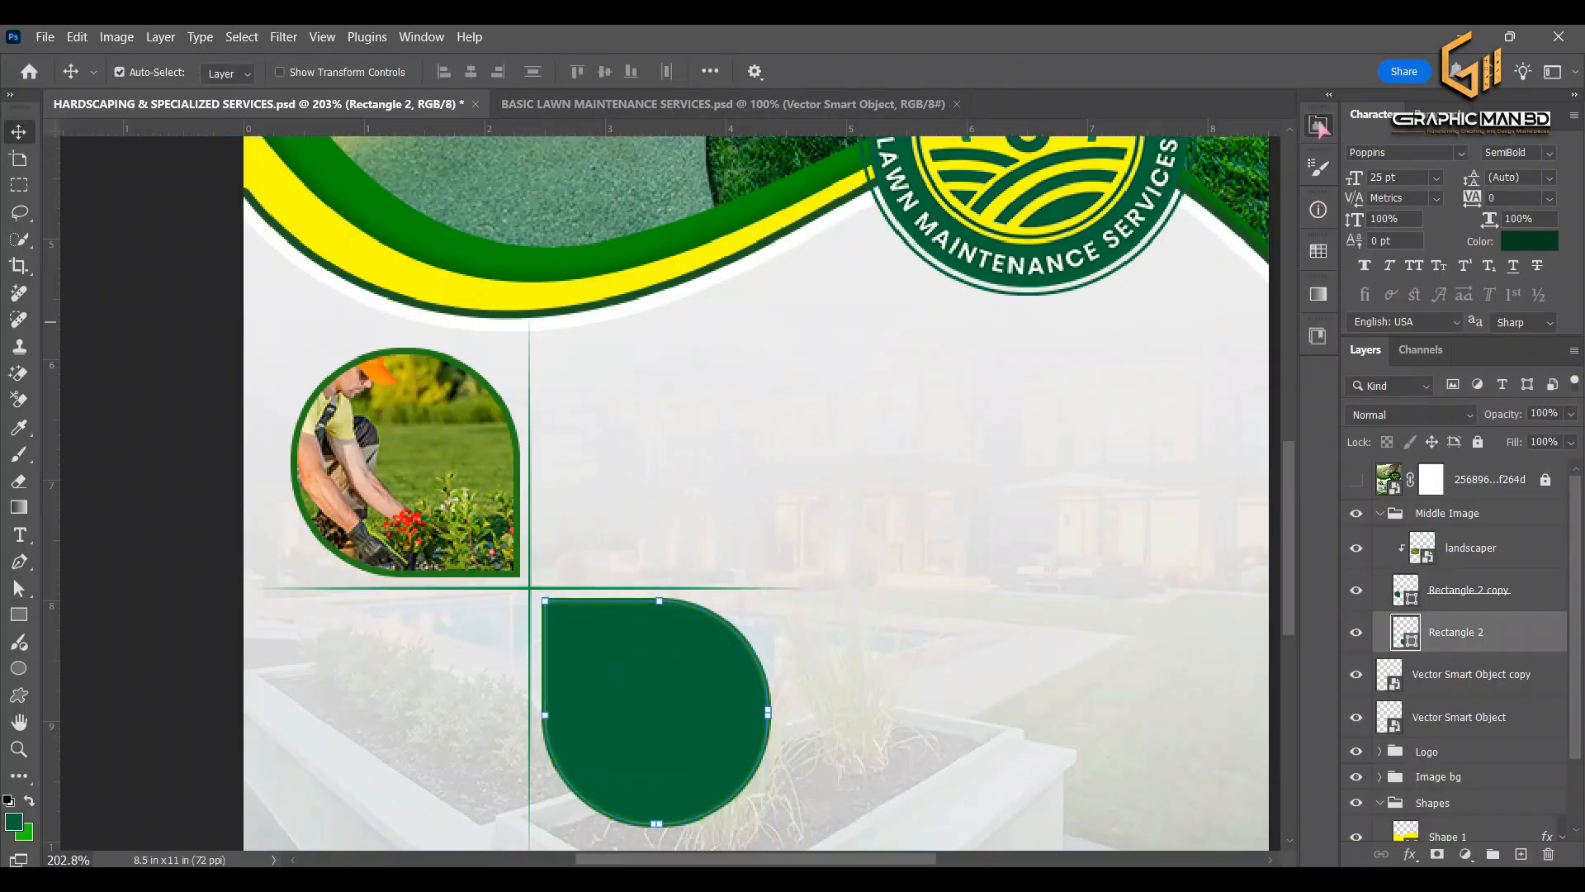
Set the Rectangle 2 teardrop's stroke to 3 px wide and recolour it lime green
{"action": "left_click", "coordinate": [1318, 125]}
{"action": "left_click", "coordinate": [1136, 360]}
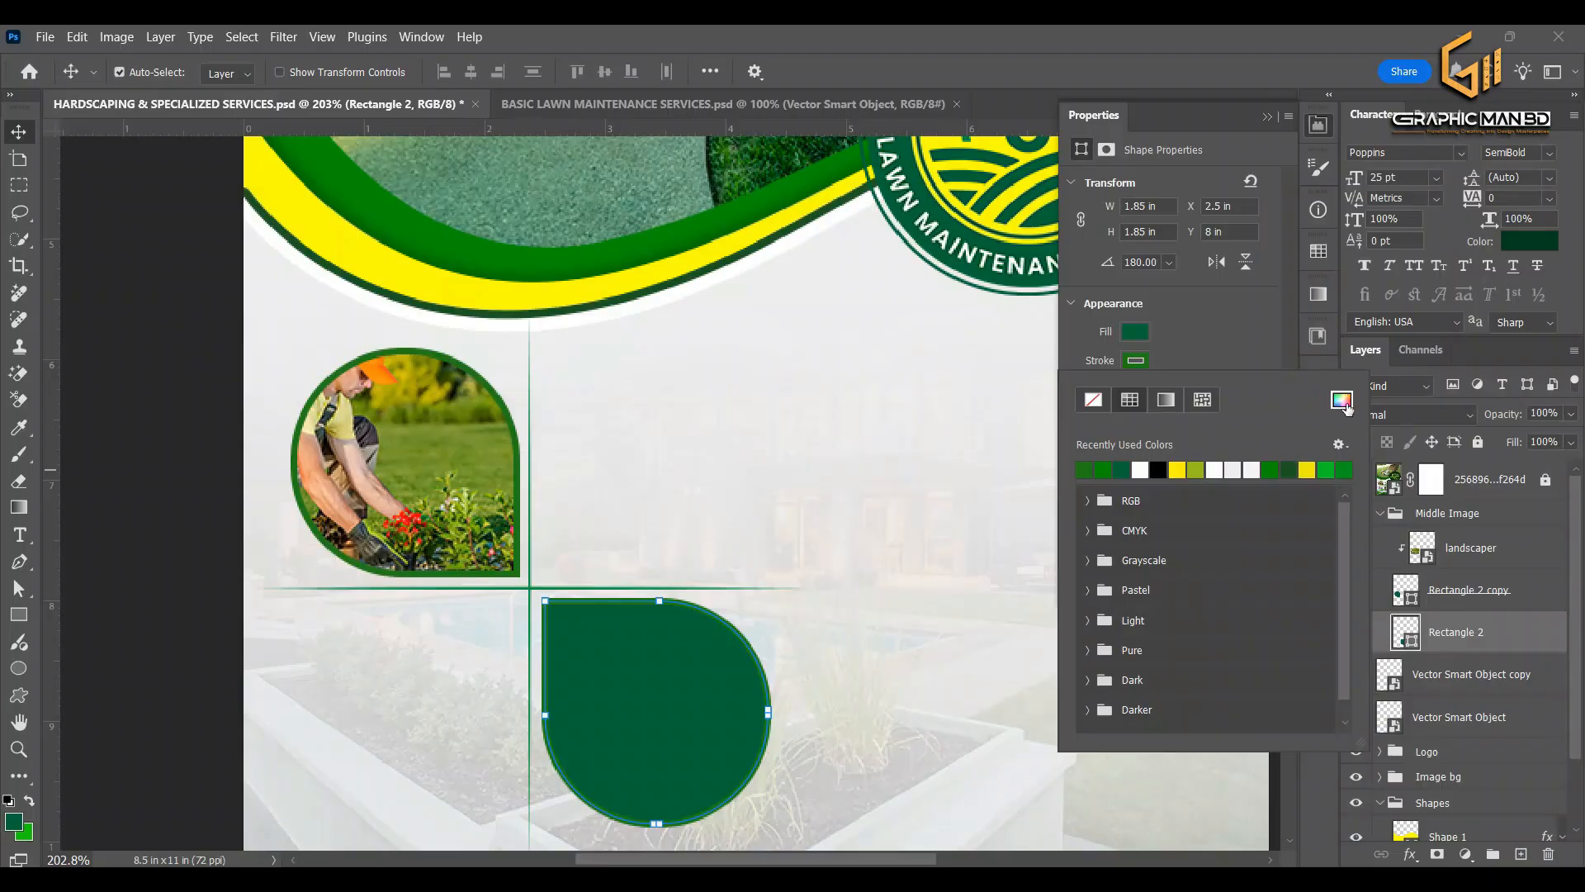
{"action": "left_click", "coordinate": [1341, 400]}
{"action": "left_click", "coordinate": [1400, 185]}
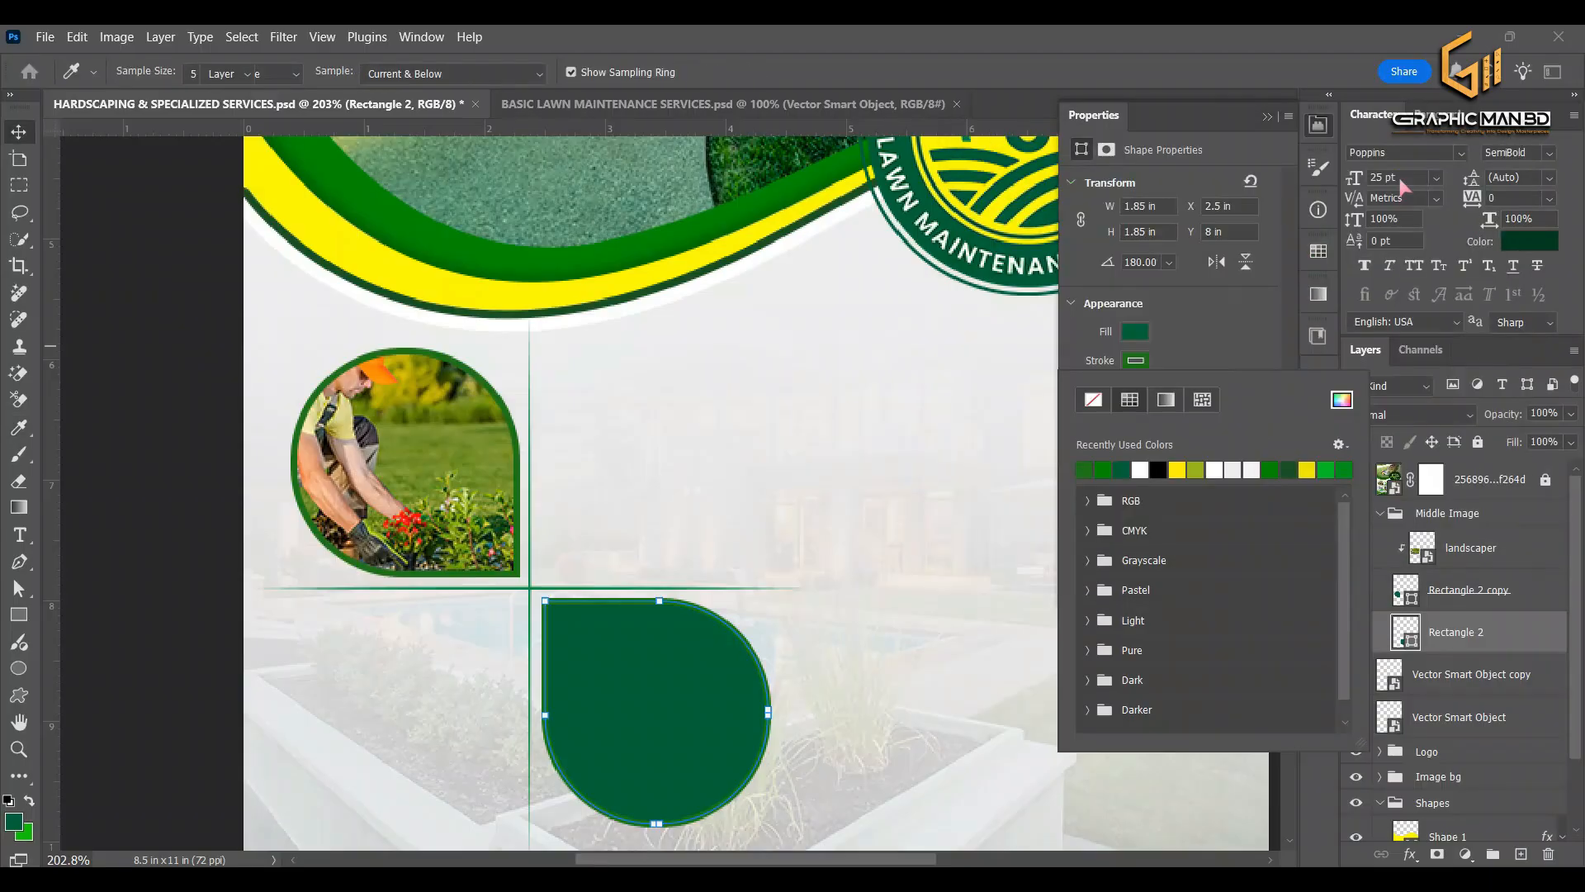
{"action": "left_click", "coordinate": [1236, 331]}
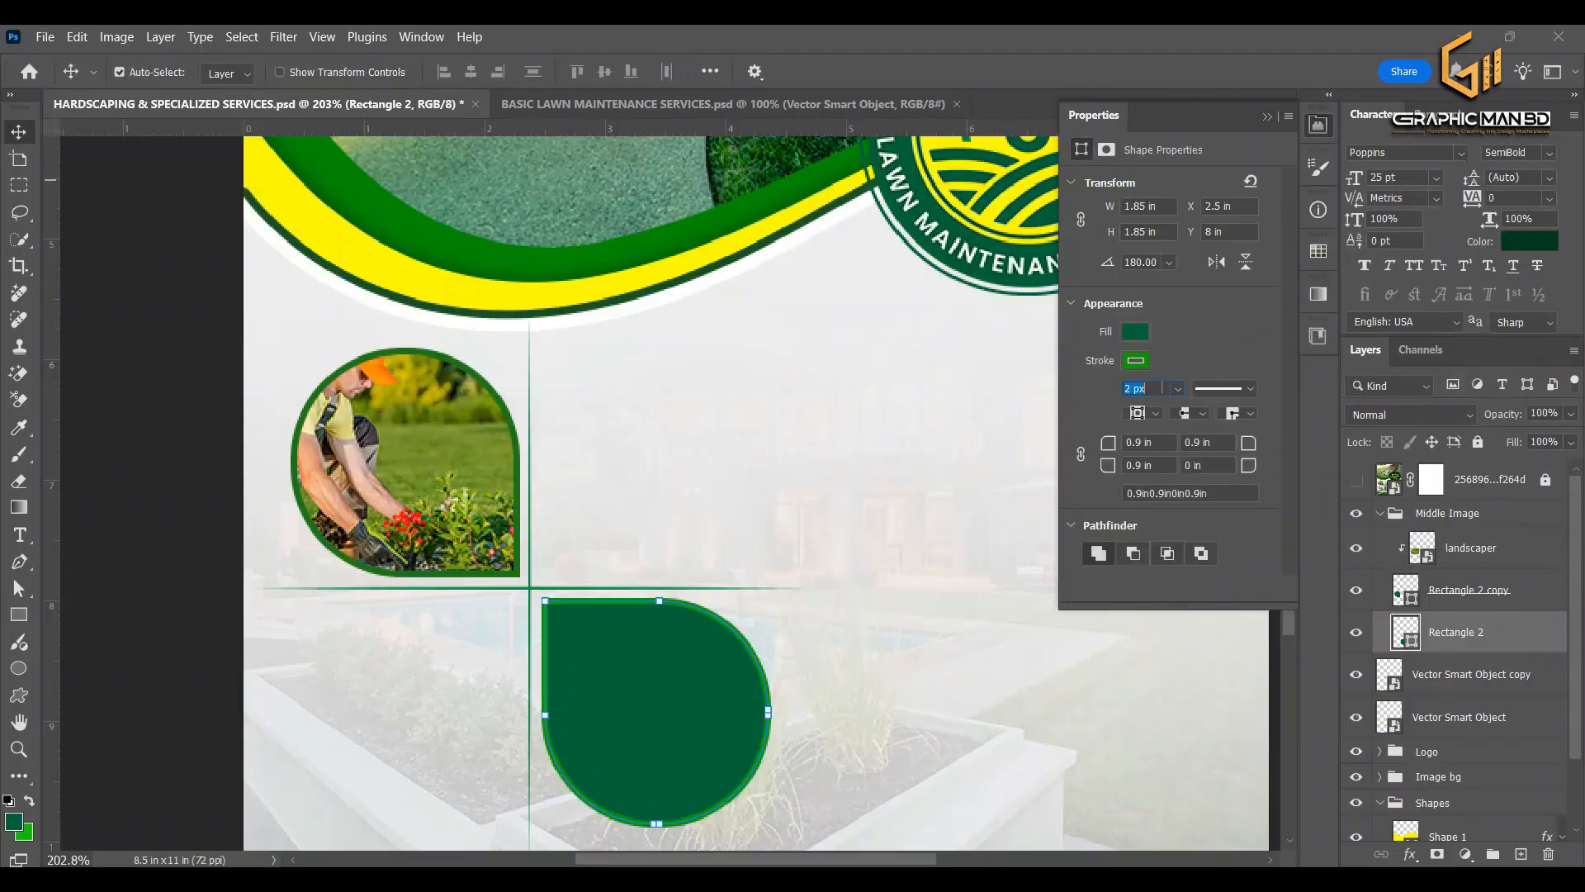
{"action": "key", "text": "Return"}
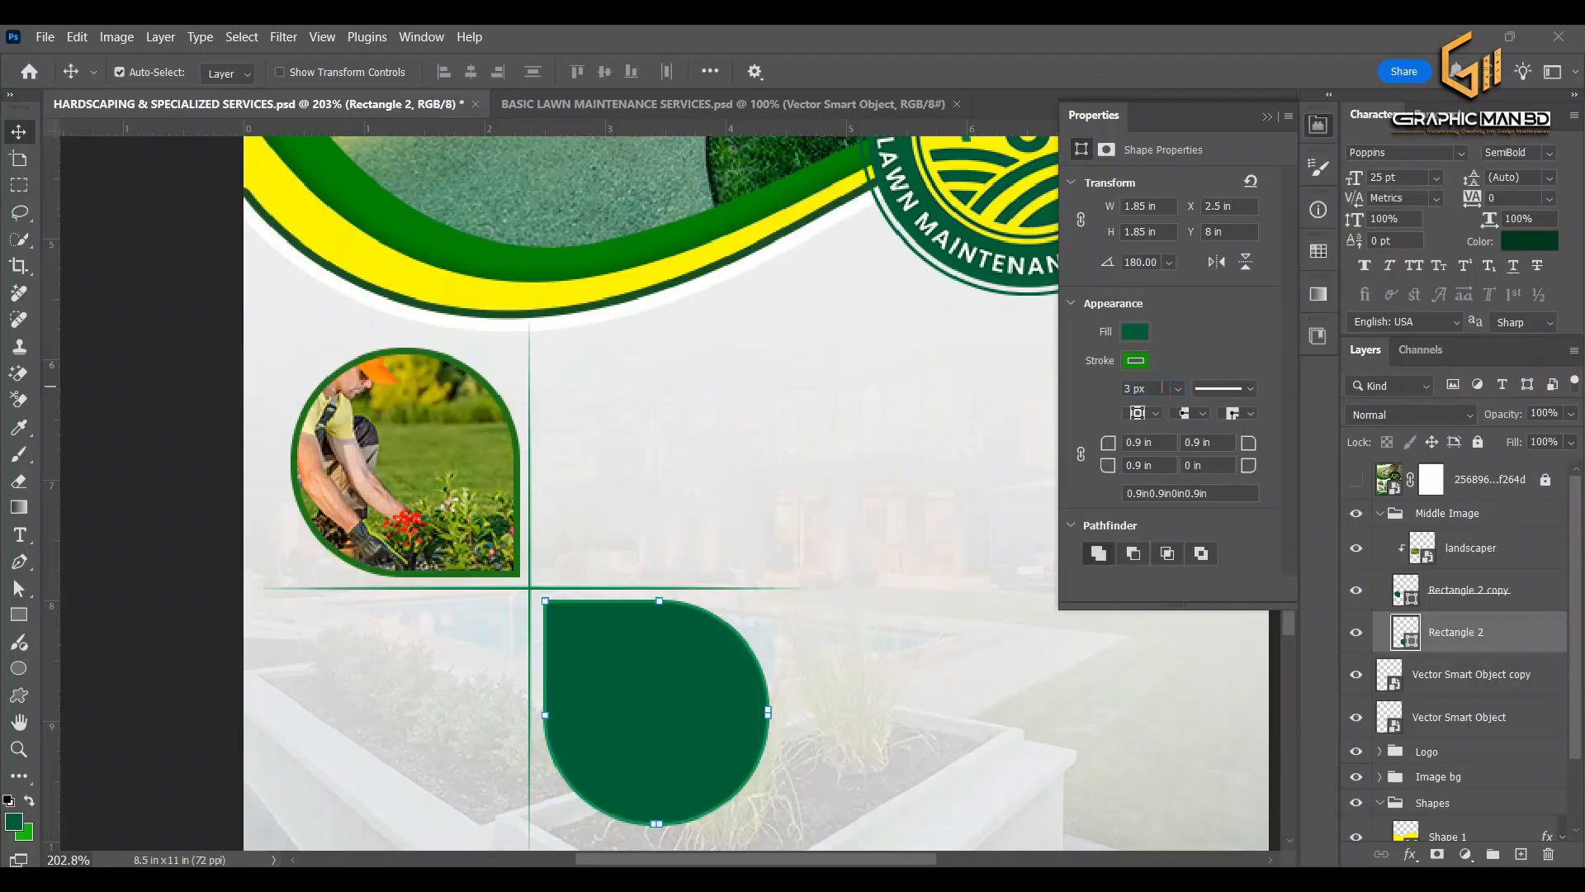
{"action": "left_click", "coordinate": [1144, 360]}
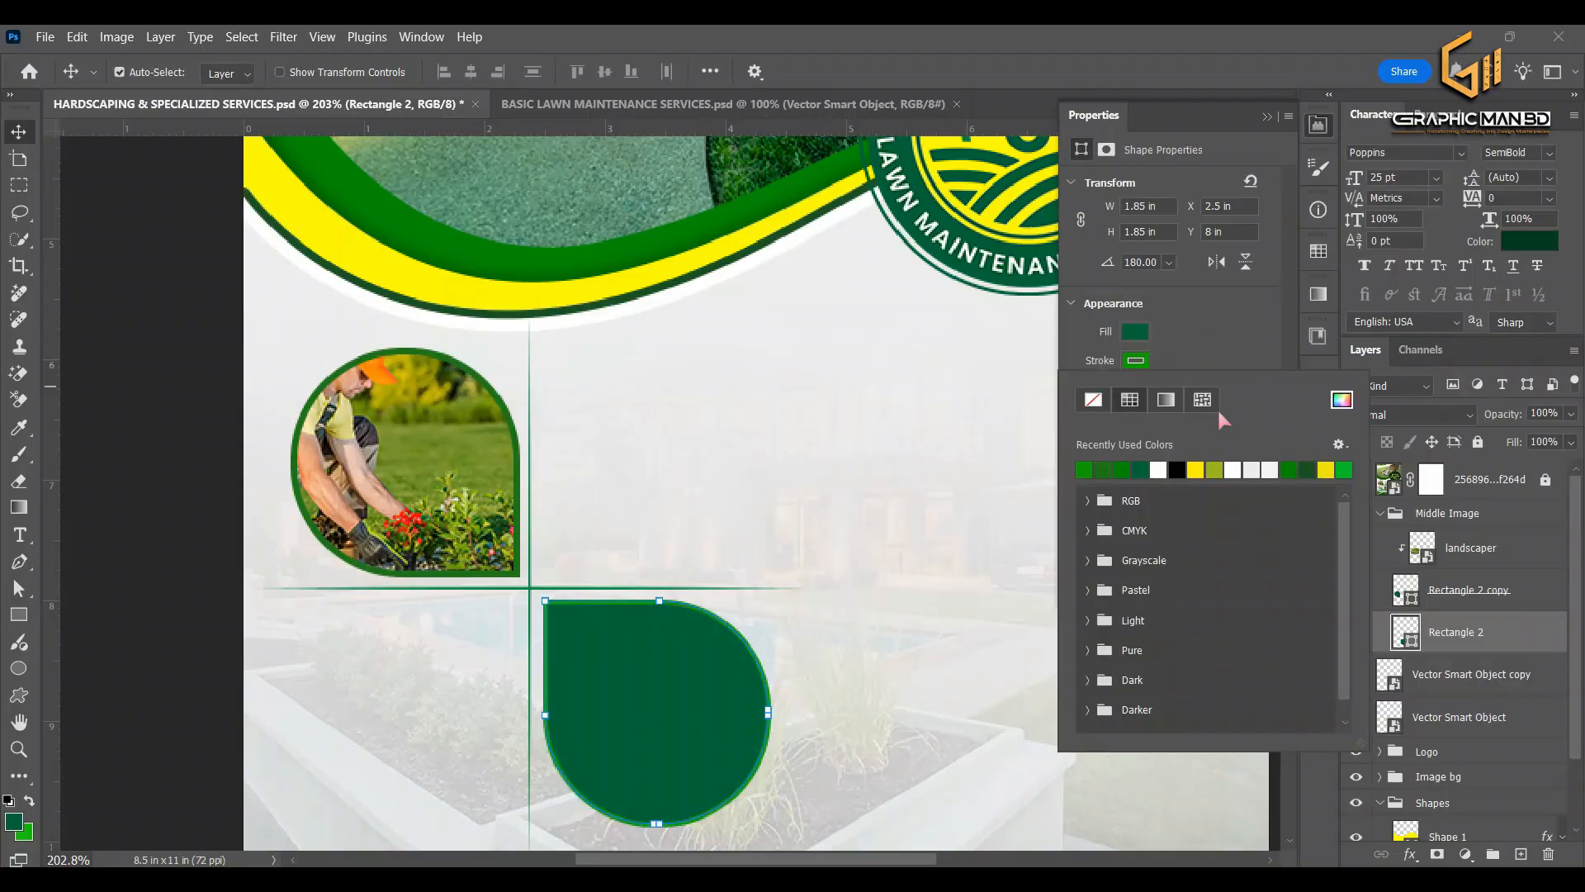
{"action": "left_click", "coordinate": [1342, 400]}
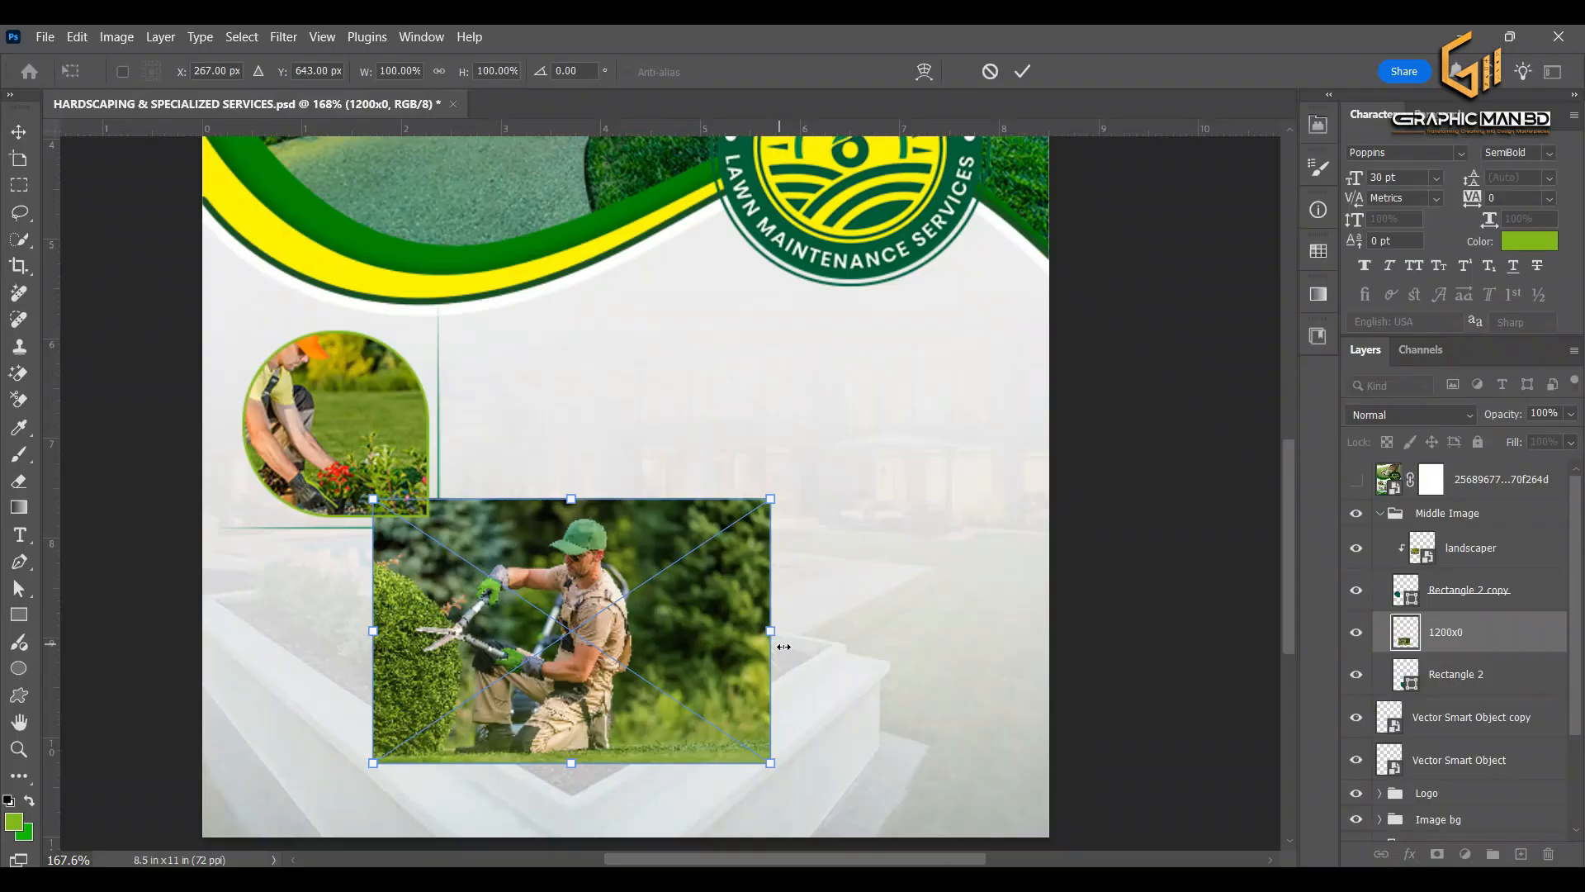
Scale the 1200x0 hedge-trimming photo to about 73% over the lower teardrop and clip it to Rectangle 2
{"action": "left_click_drag", "start_coordinate": [783, 647], "coordinate": [586, 610]}
{"action": "left_click_drag", "start_coordinate": [630, 675], "coordinate": [702, 722]}
{"action": "key", "text": "Return"}
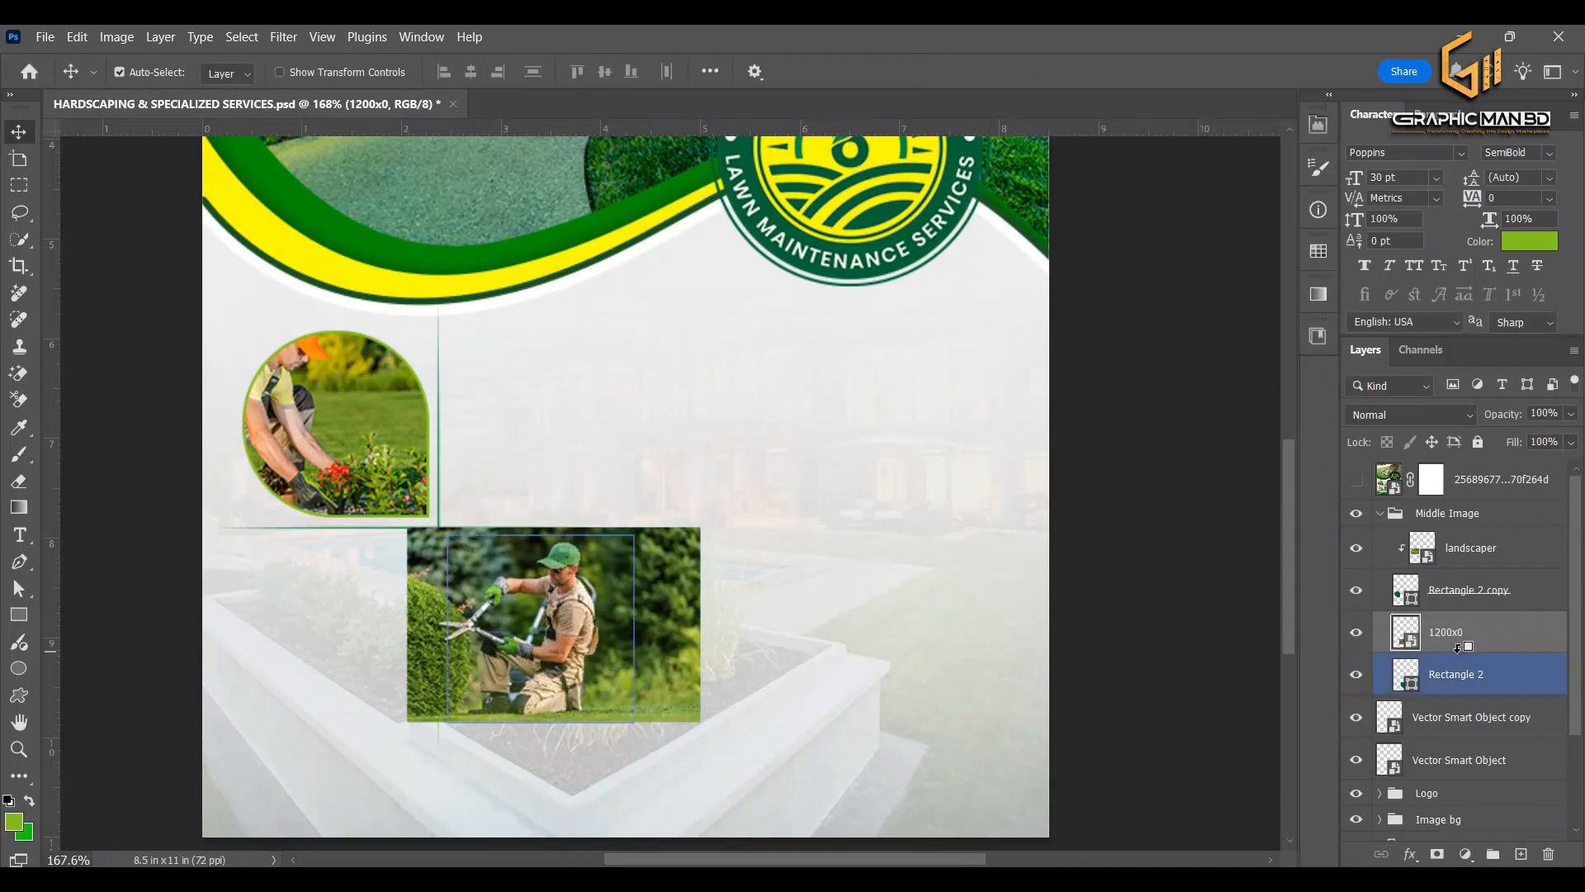
{"action": "left_click", "coordinate": [1444, 664], "text": "alt"}
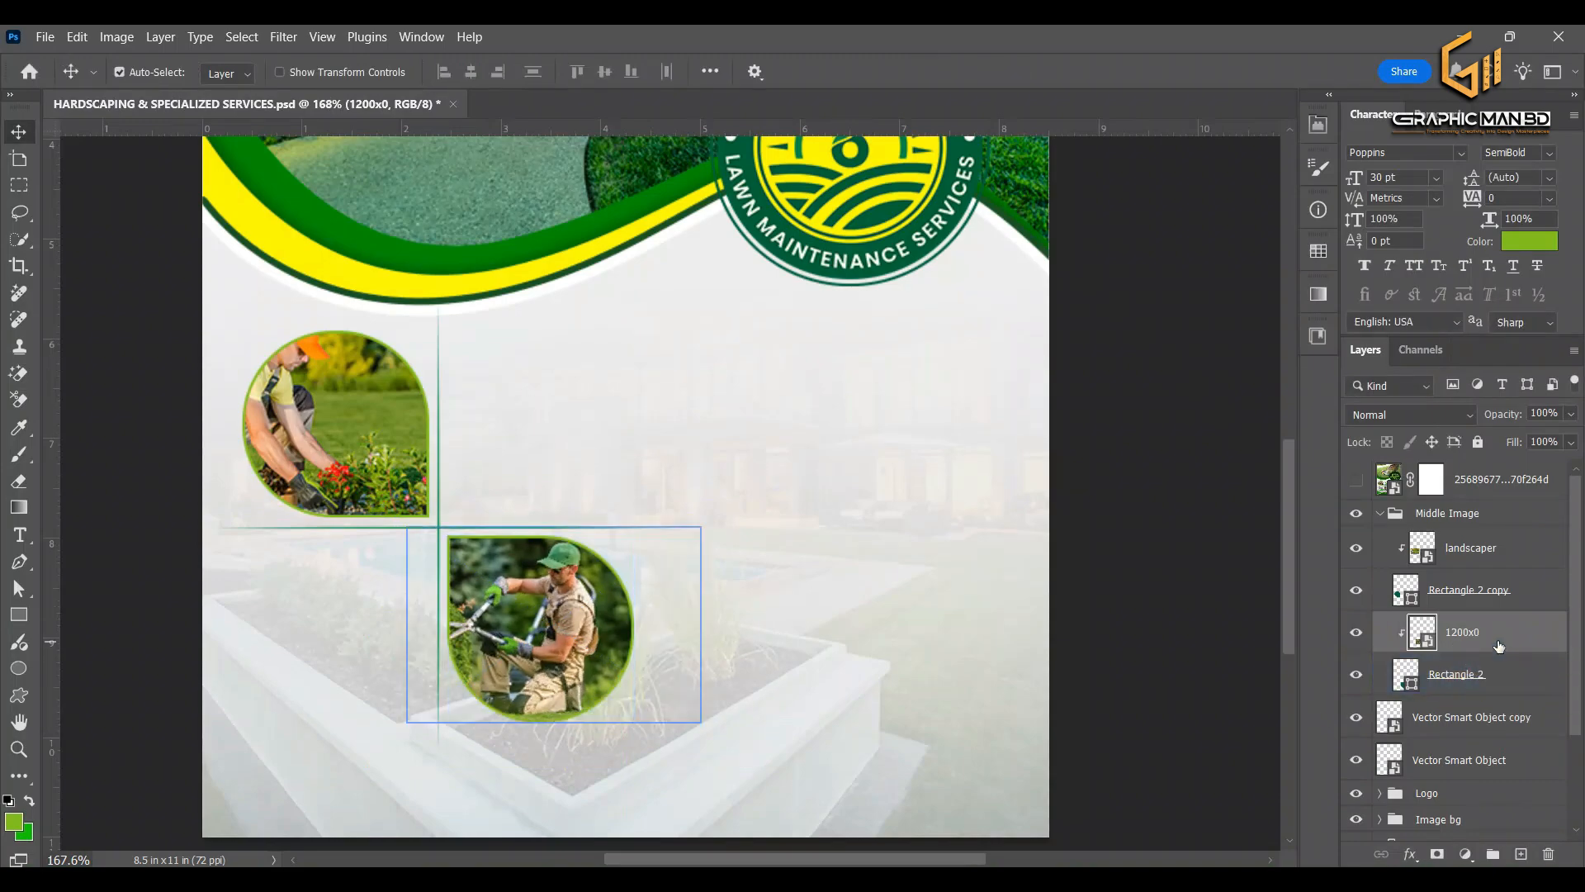
Shift the clipped hedge-trimming photo to the right inside its teardrop and collapse the Middle Image group
{"action": "key", "text": "ctrl+t"}
{"action": "left_click_drag", "start_coordinate": [579, 568], "coordinate": [610, 568]}
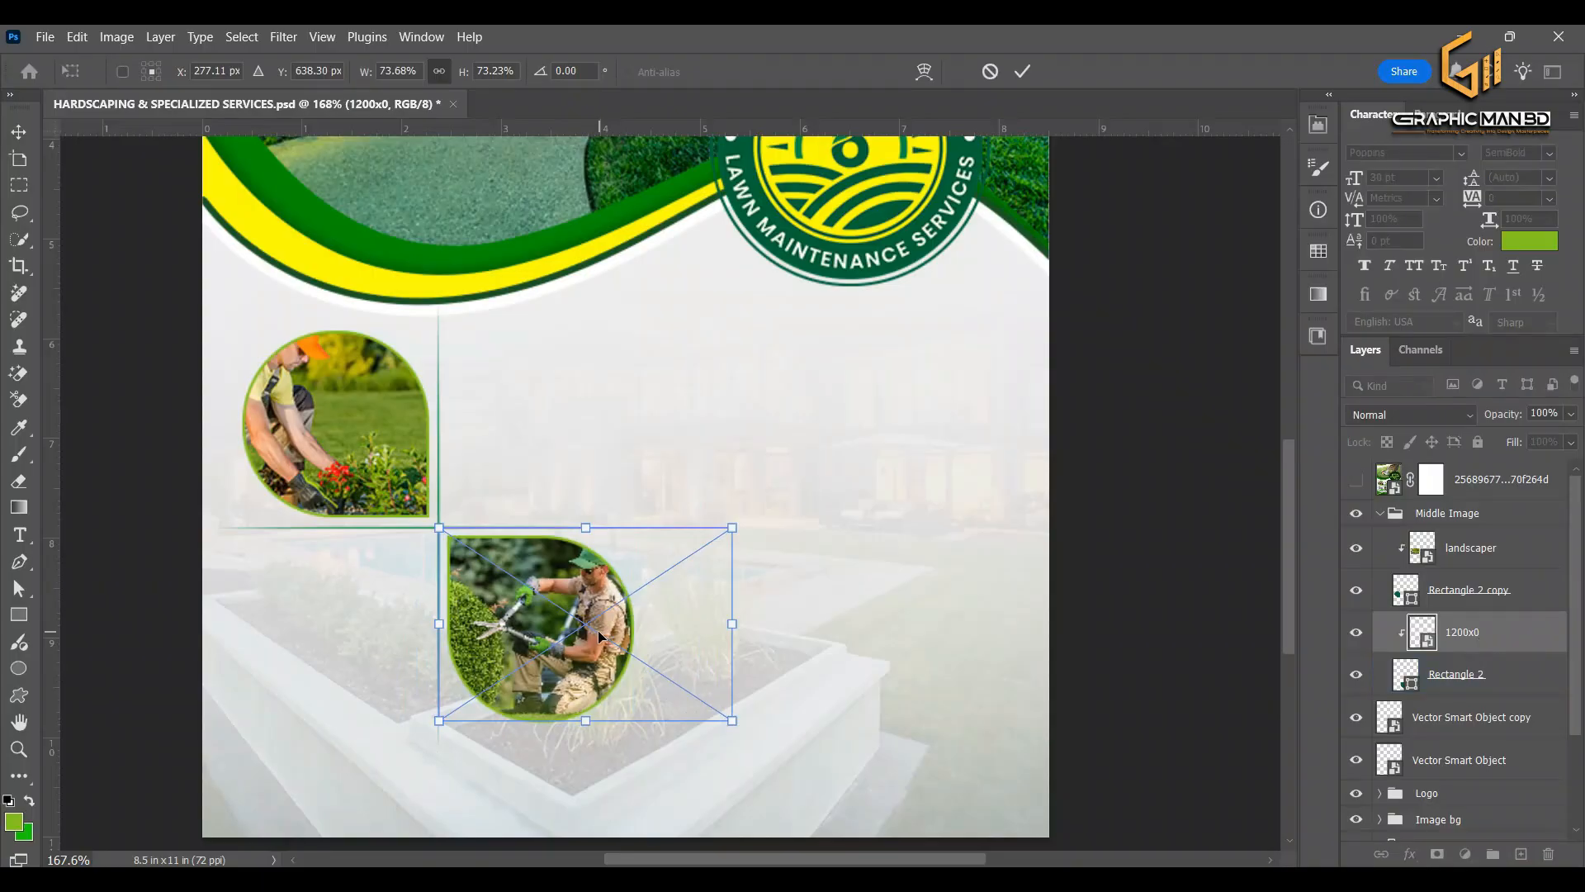
{"action": "key", "text": "Return"}
{"action": "scroll", "coordinate": [736, 459], "scroll_direction": "left", "scroll_amount": 2}
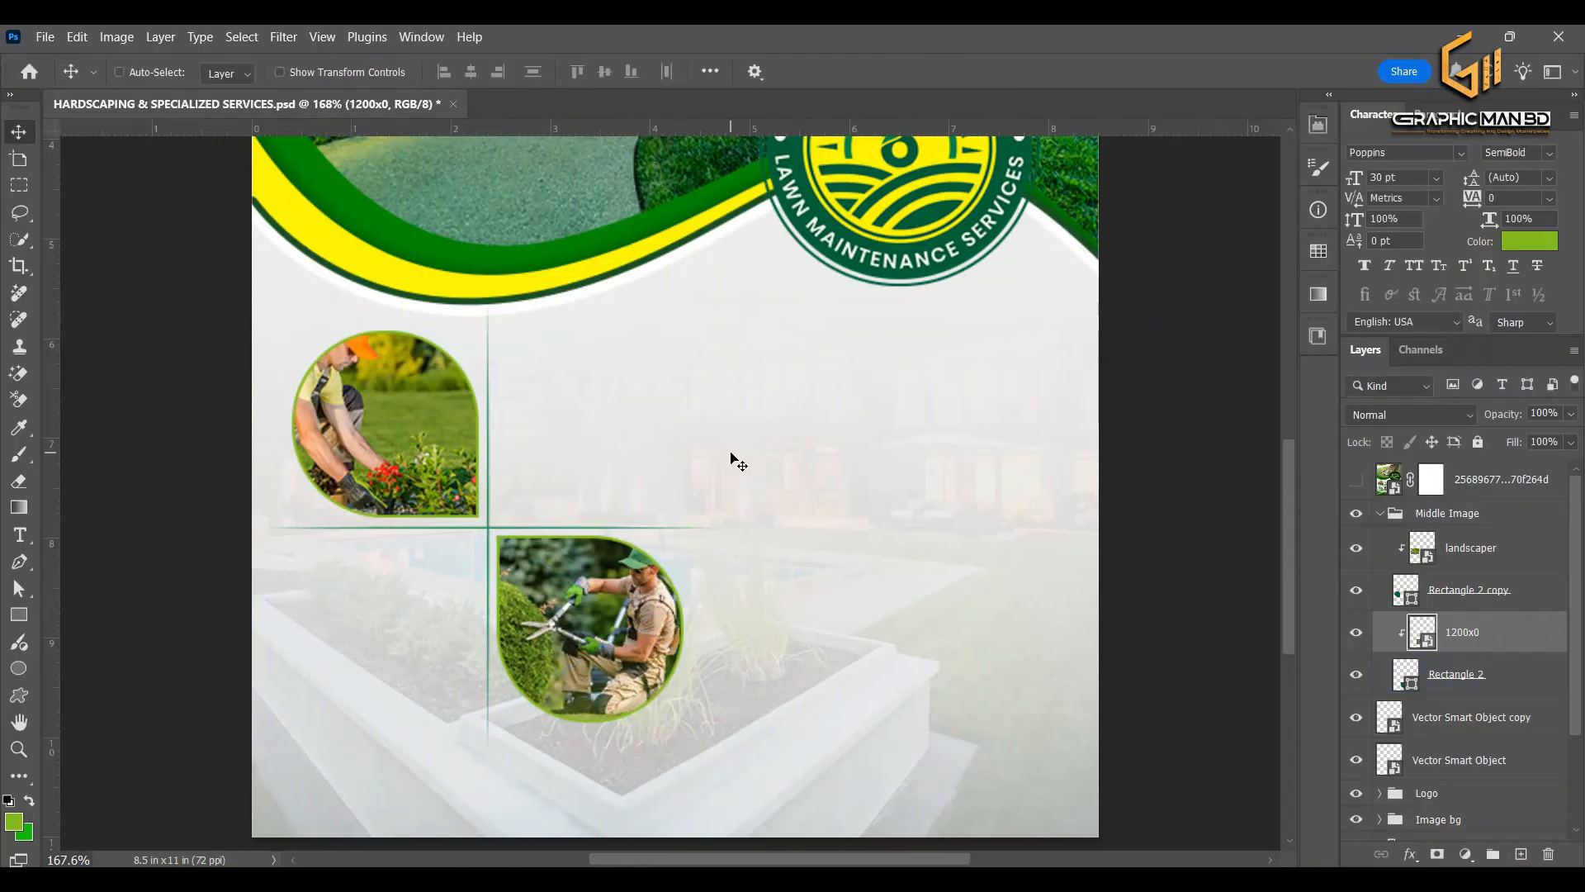
{"action": "scroll", "coordinate": [739, 458], "scroll_direction": "left", "scroll_amount": 1}
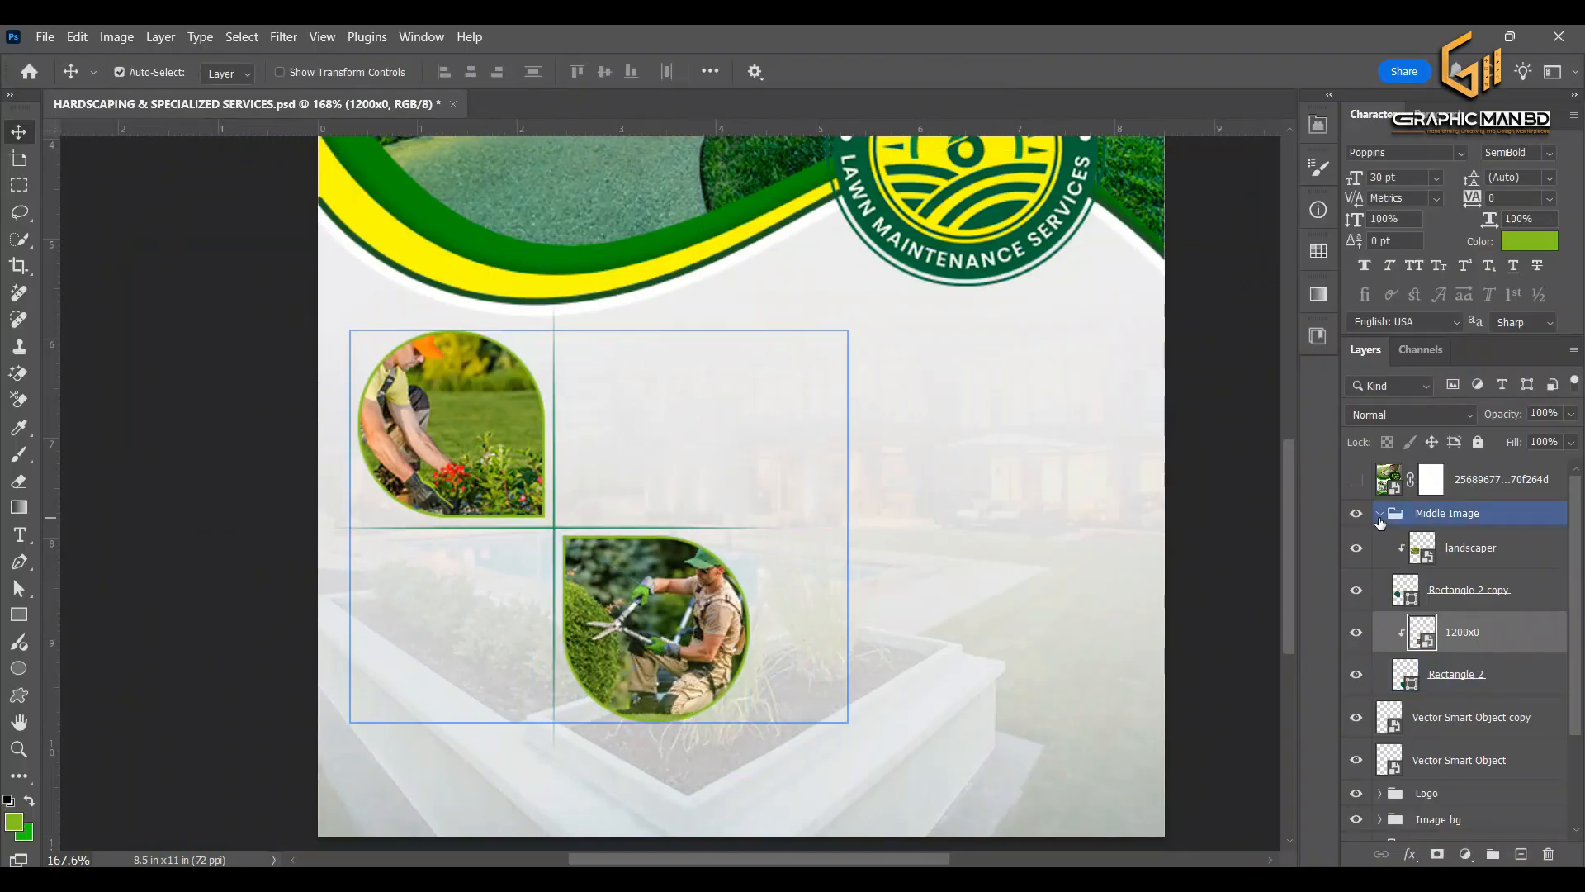
{"action": "left_click", "coordinate": [1380, 514]}
Add the all-caps heading "Lawn Service Starting" in 23 pt Poppins SemiBold to the right of the upper teardrop photo
{"action": "scroll", "coordinate": [569, 480], "scroll_direction": "right", "scroll_amount": 1}
{"action": "scroll", "coordinate": [569, 475], "scroll_direction": "up", "scroll_amount": 3}
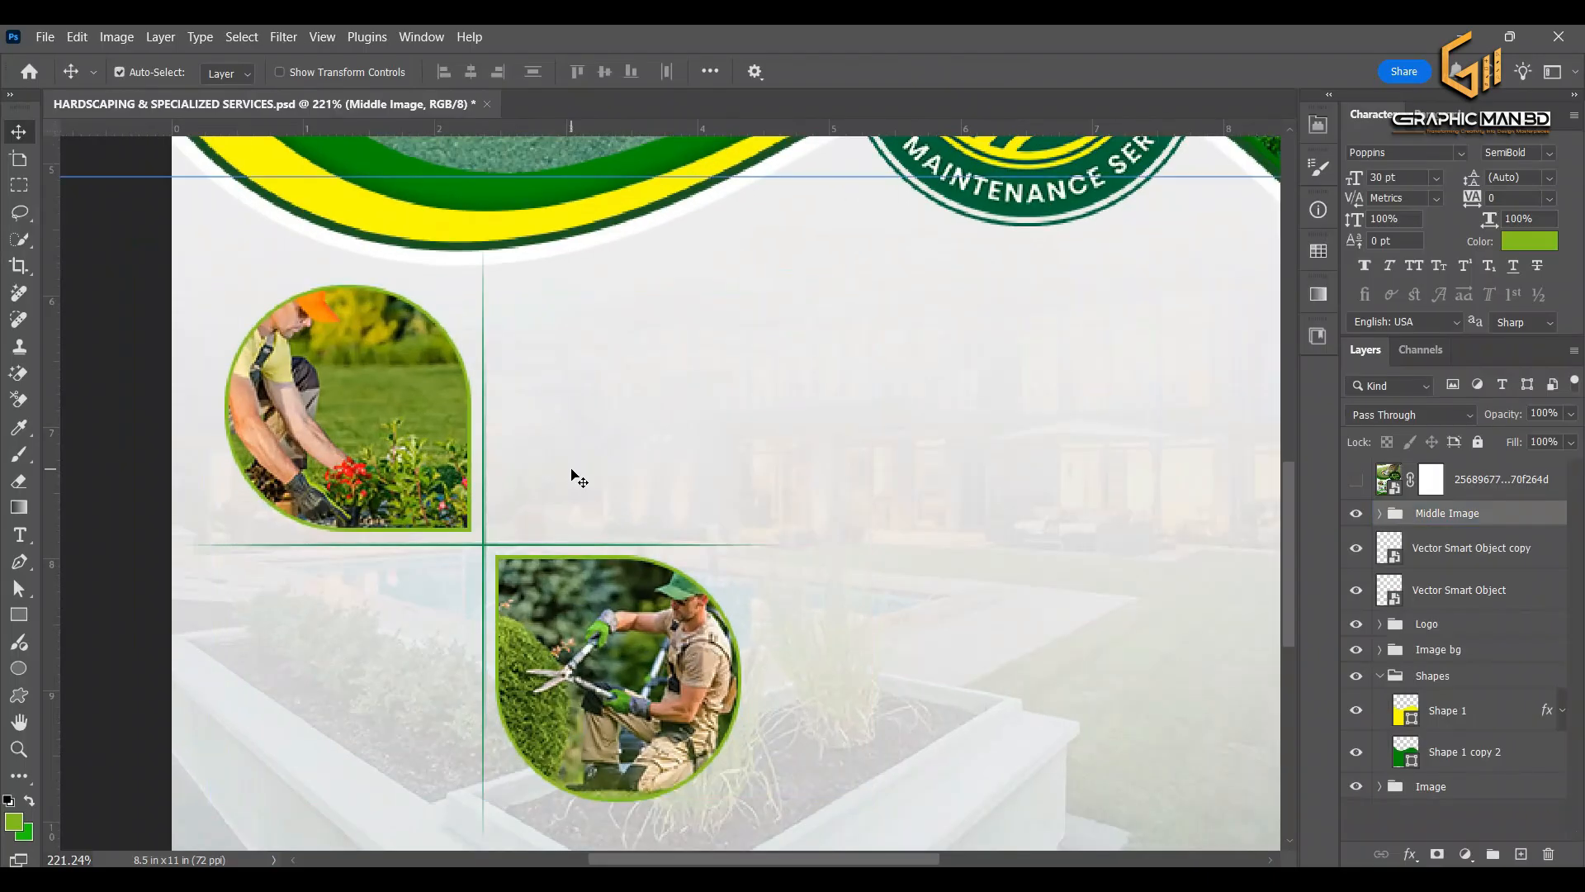
{"action": "key", "text": "t"}
{"action": "left_click", "coordinate": [545, 369]}
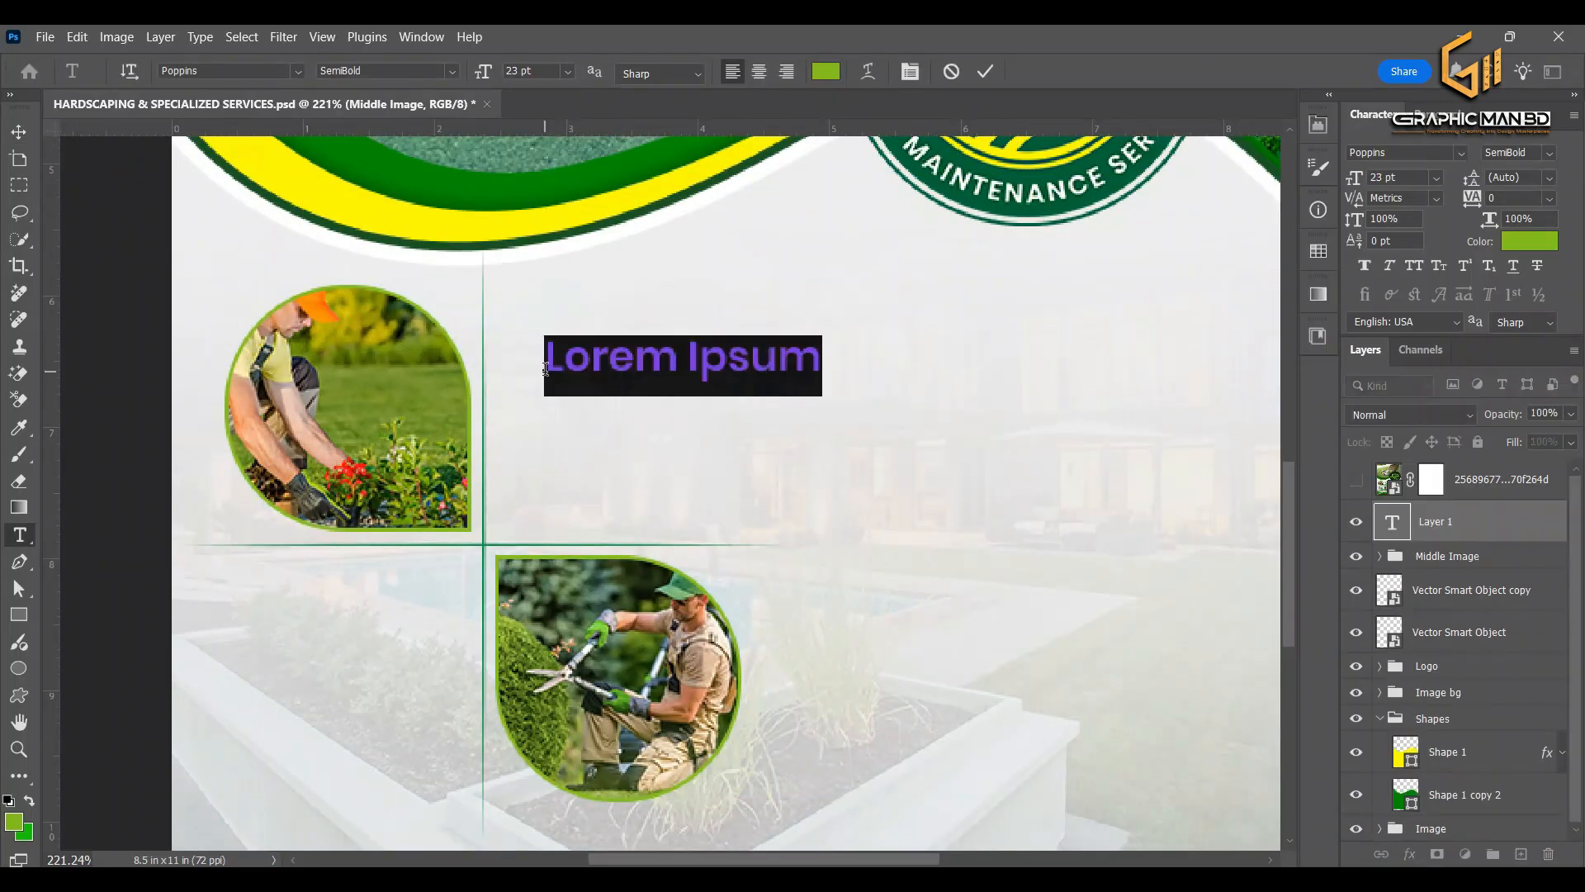
{"action": "type", "text": "Lawn S"}
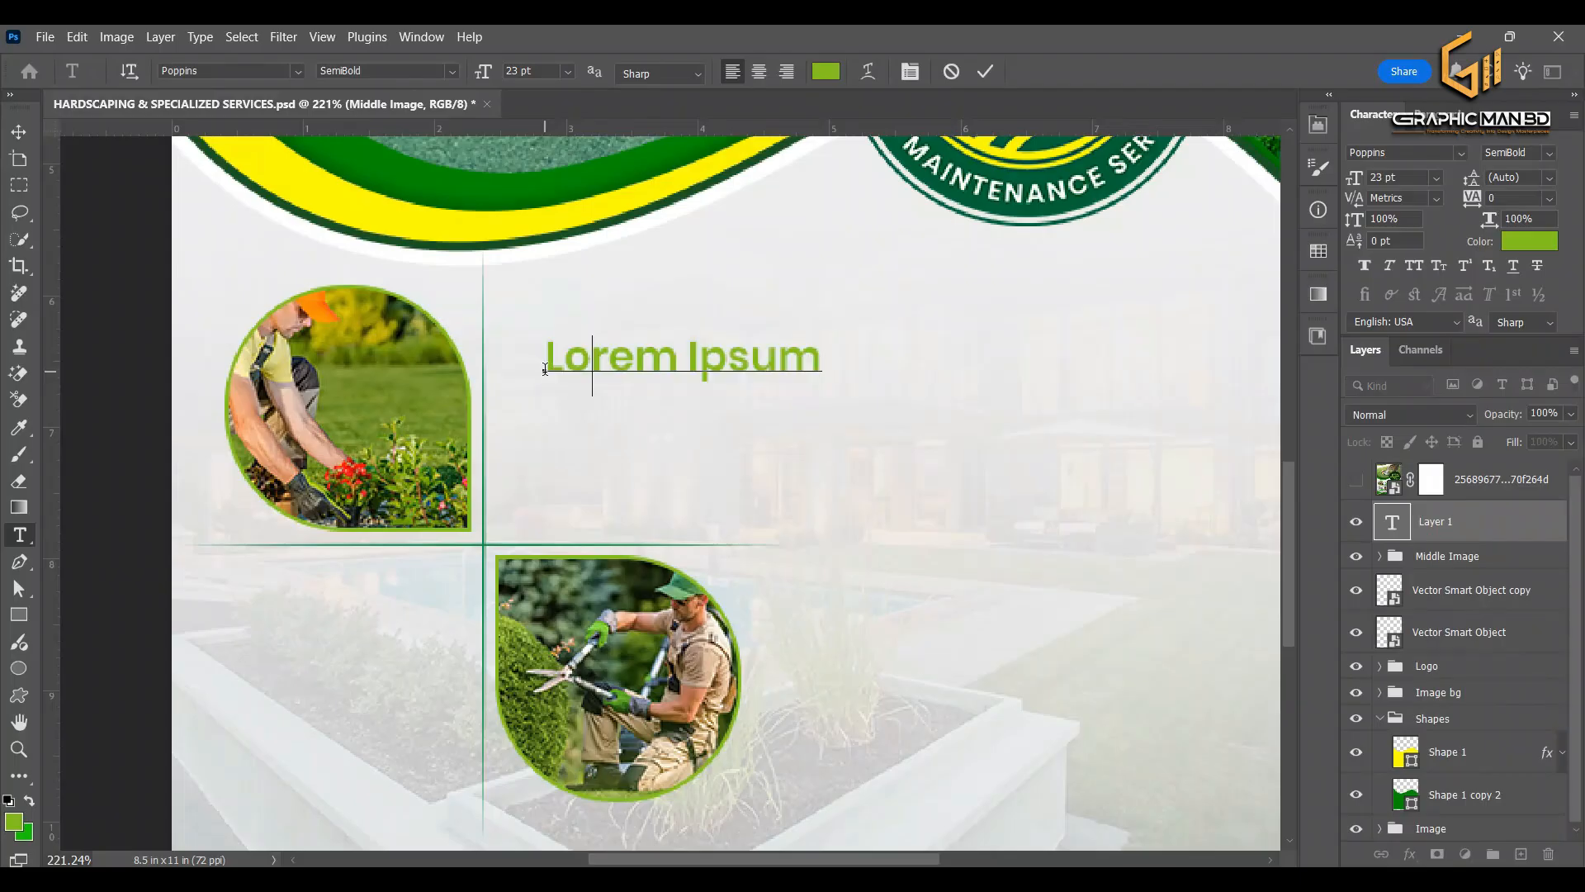
{"action": "type", "text": "ervic"}
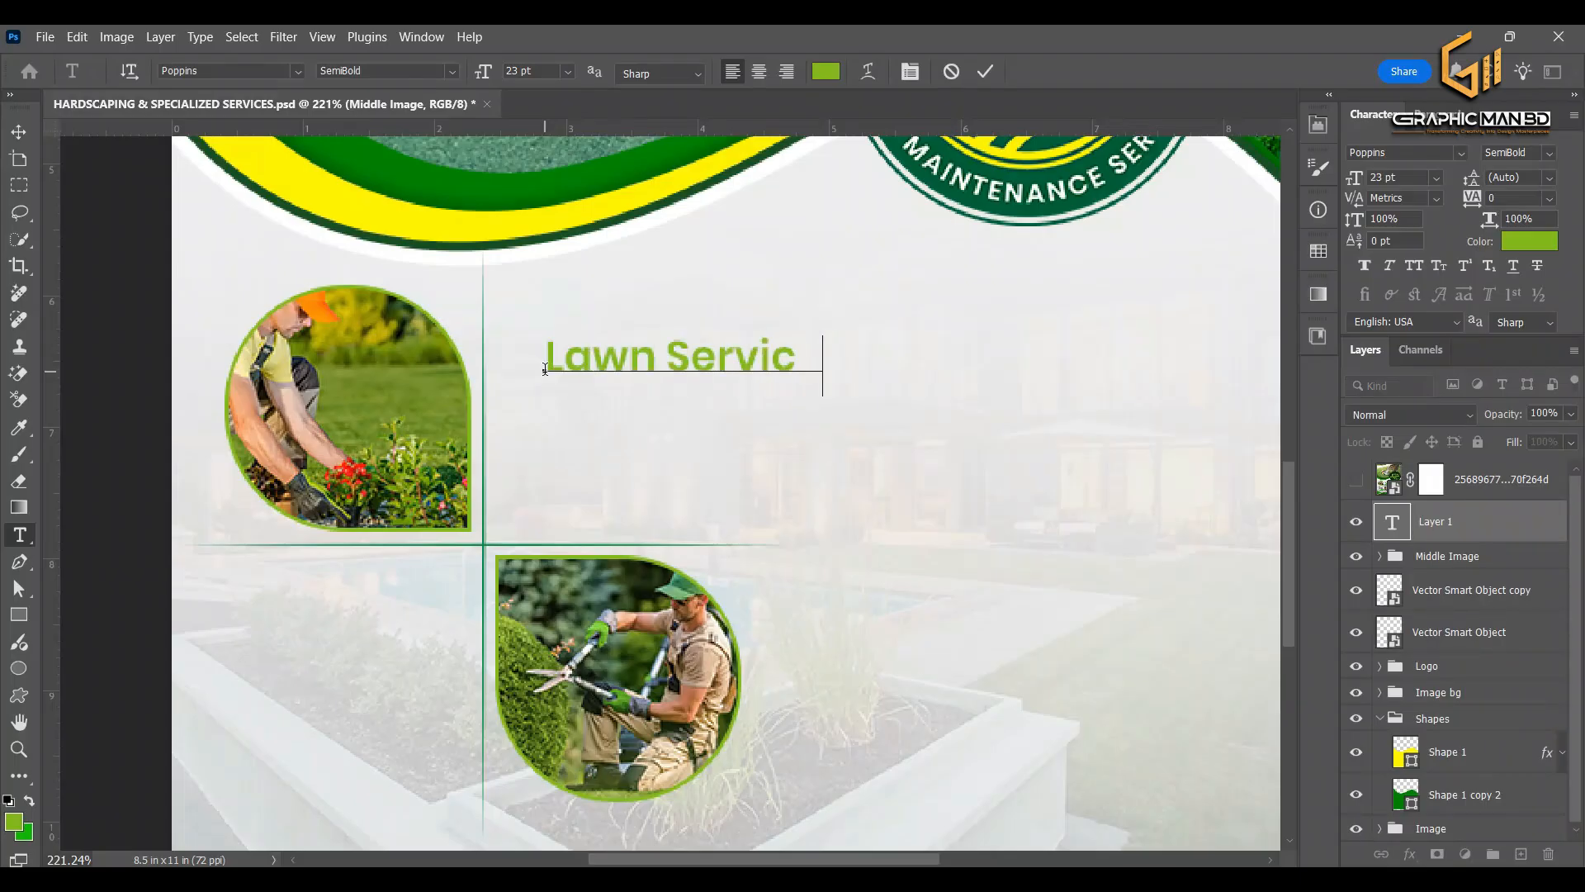
{"action": "type", "text": "e Star"}
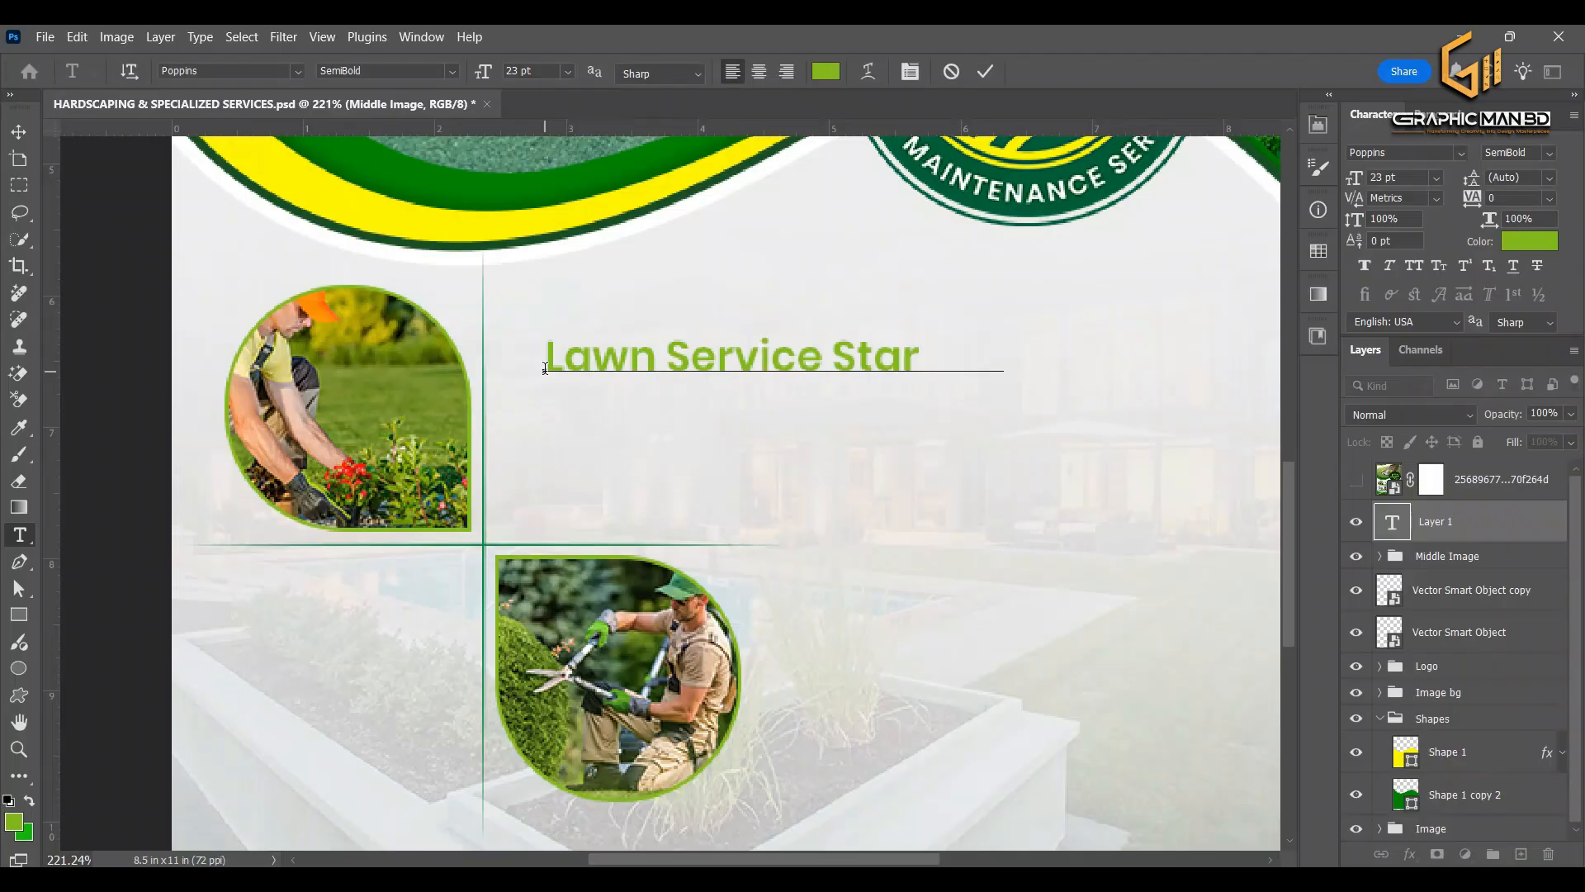
{"action": "type", "text": "ting"}
{"action": "left_click", "coordinate": [985, 72]}
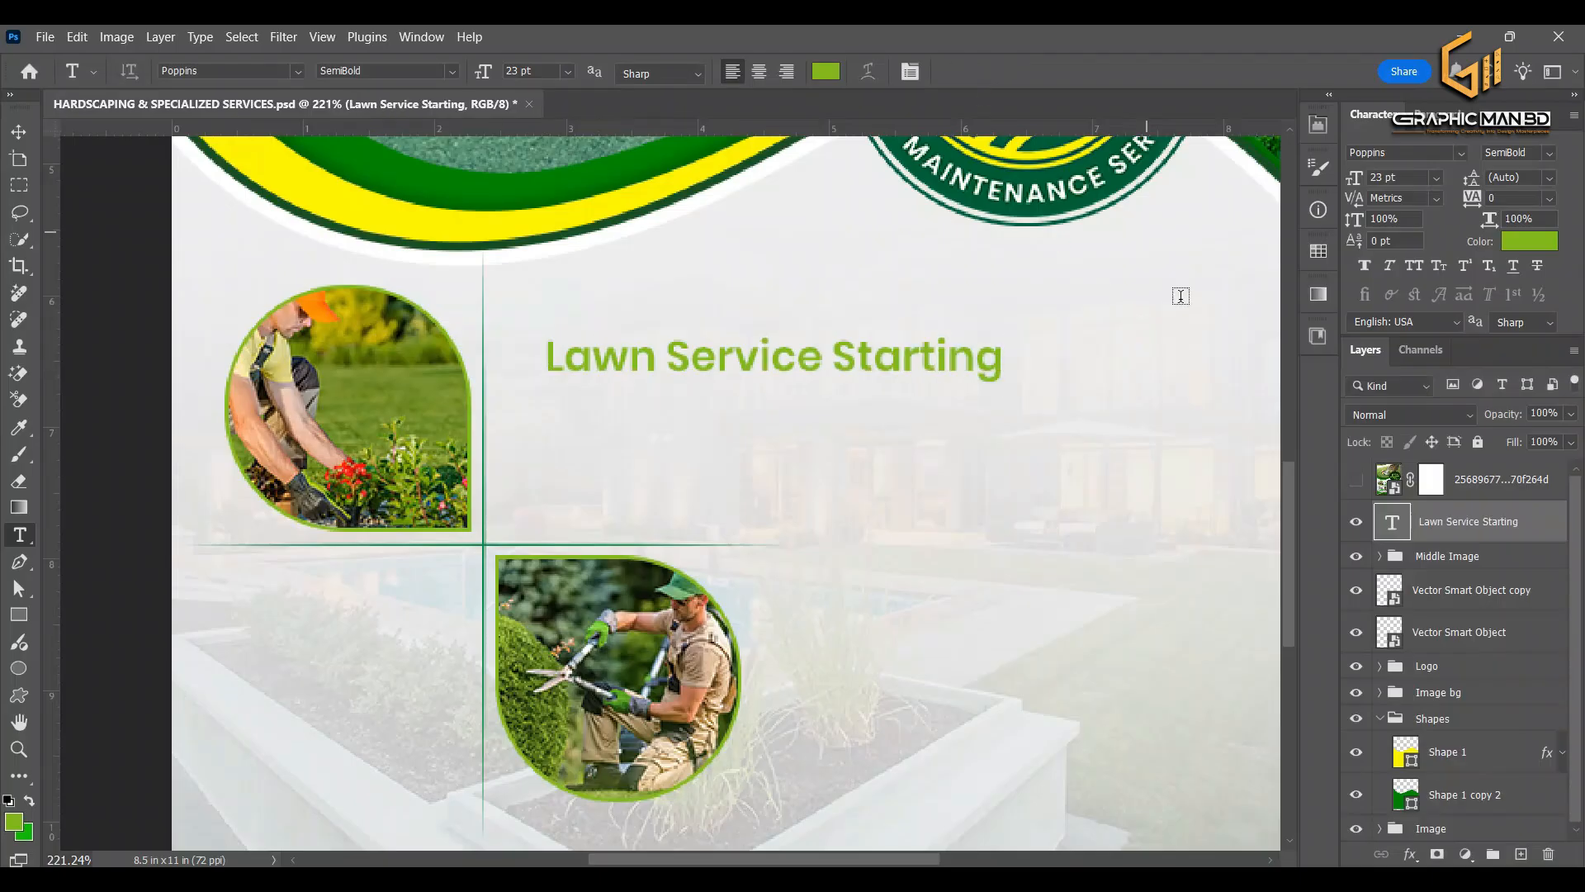
{"action": "left_click", "coordinate": [1414, 265]}
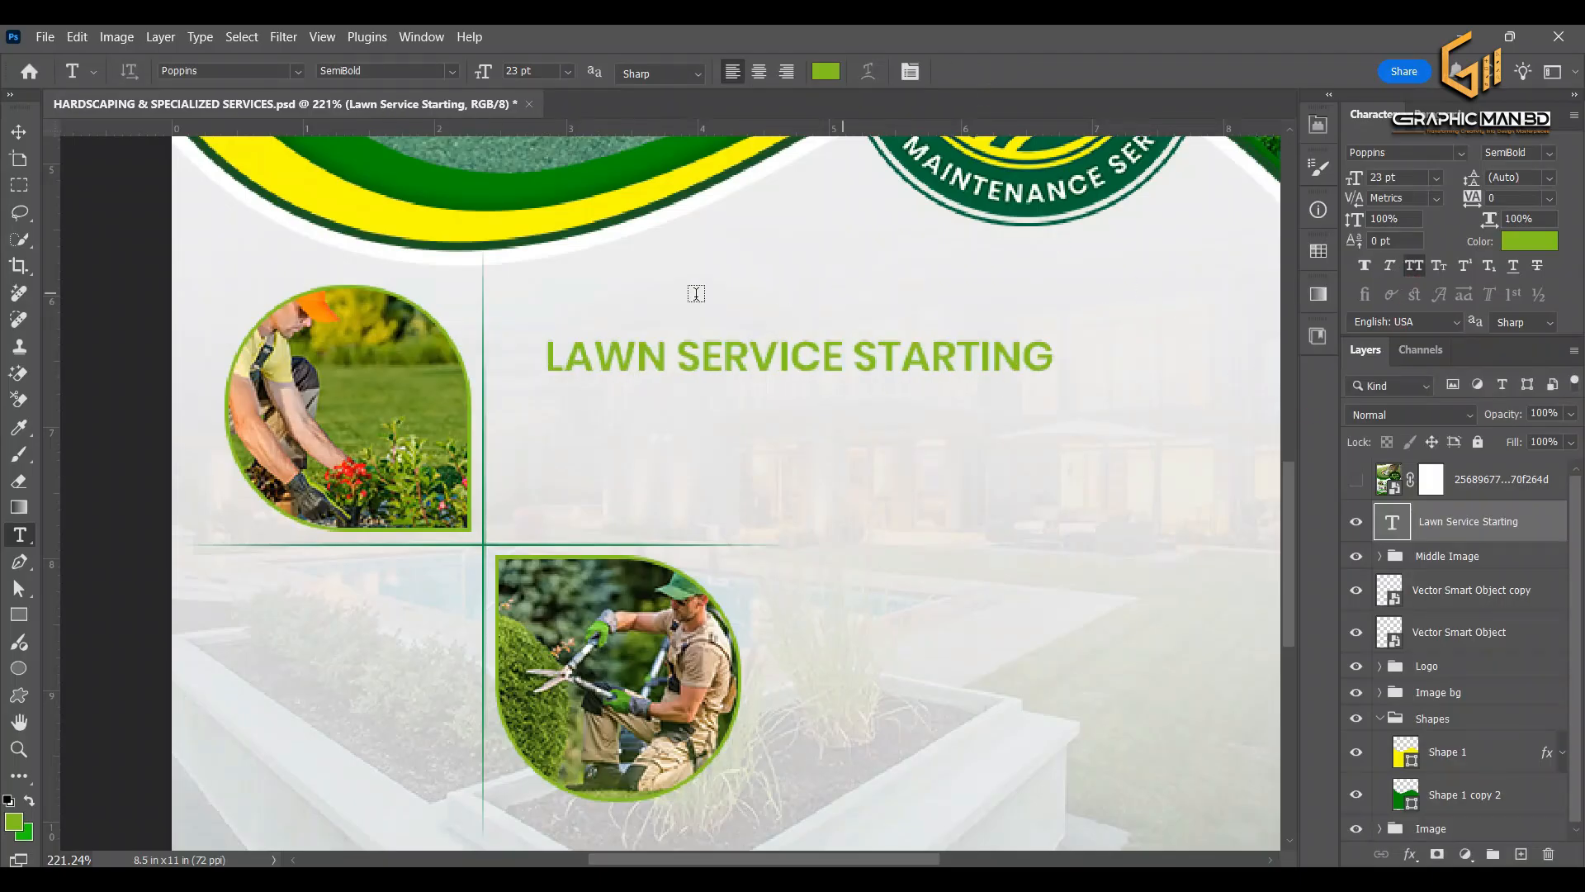
Recolour the word STARTING in the heading to the very dark green 192800
{"action": "key", "text": "v"}
{"action": "double_click", "coordinate": [868, 358]}
{"action": "left_click_drag", "start_coordinate": [856, 364], "coordinate": [1099, 366]}
{"action": "left_click", "coordinate": [1539, 248]}
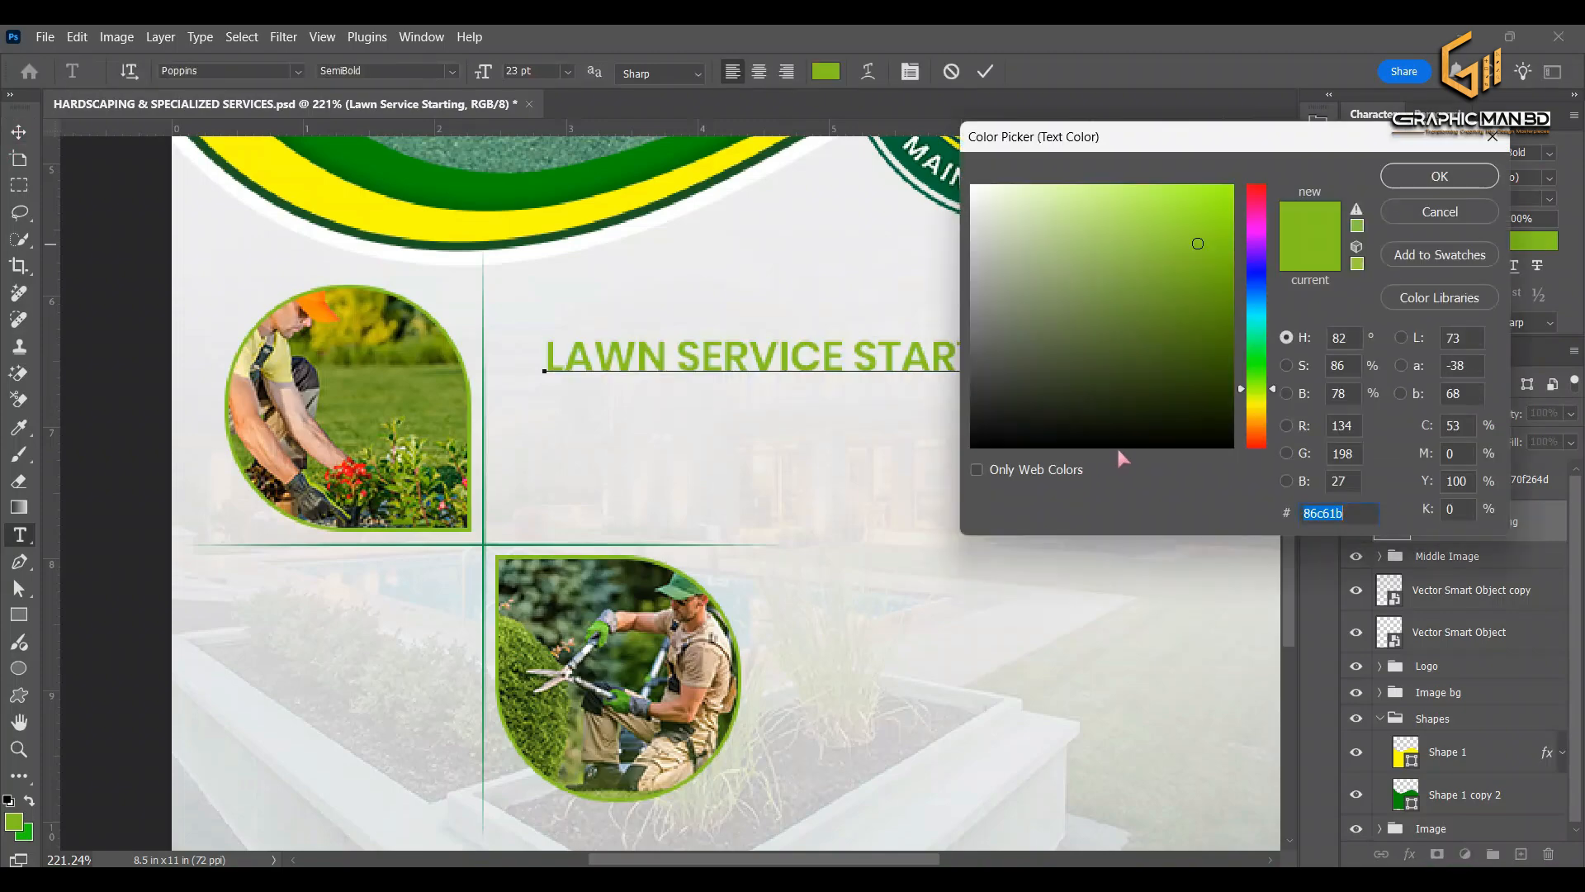
{"action": "left_click_drag", "start_coordinate": [1202, 390], "coordinate": [1234, 406]}
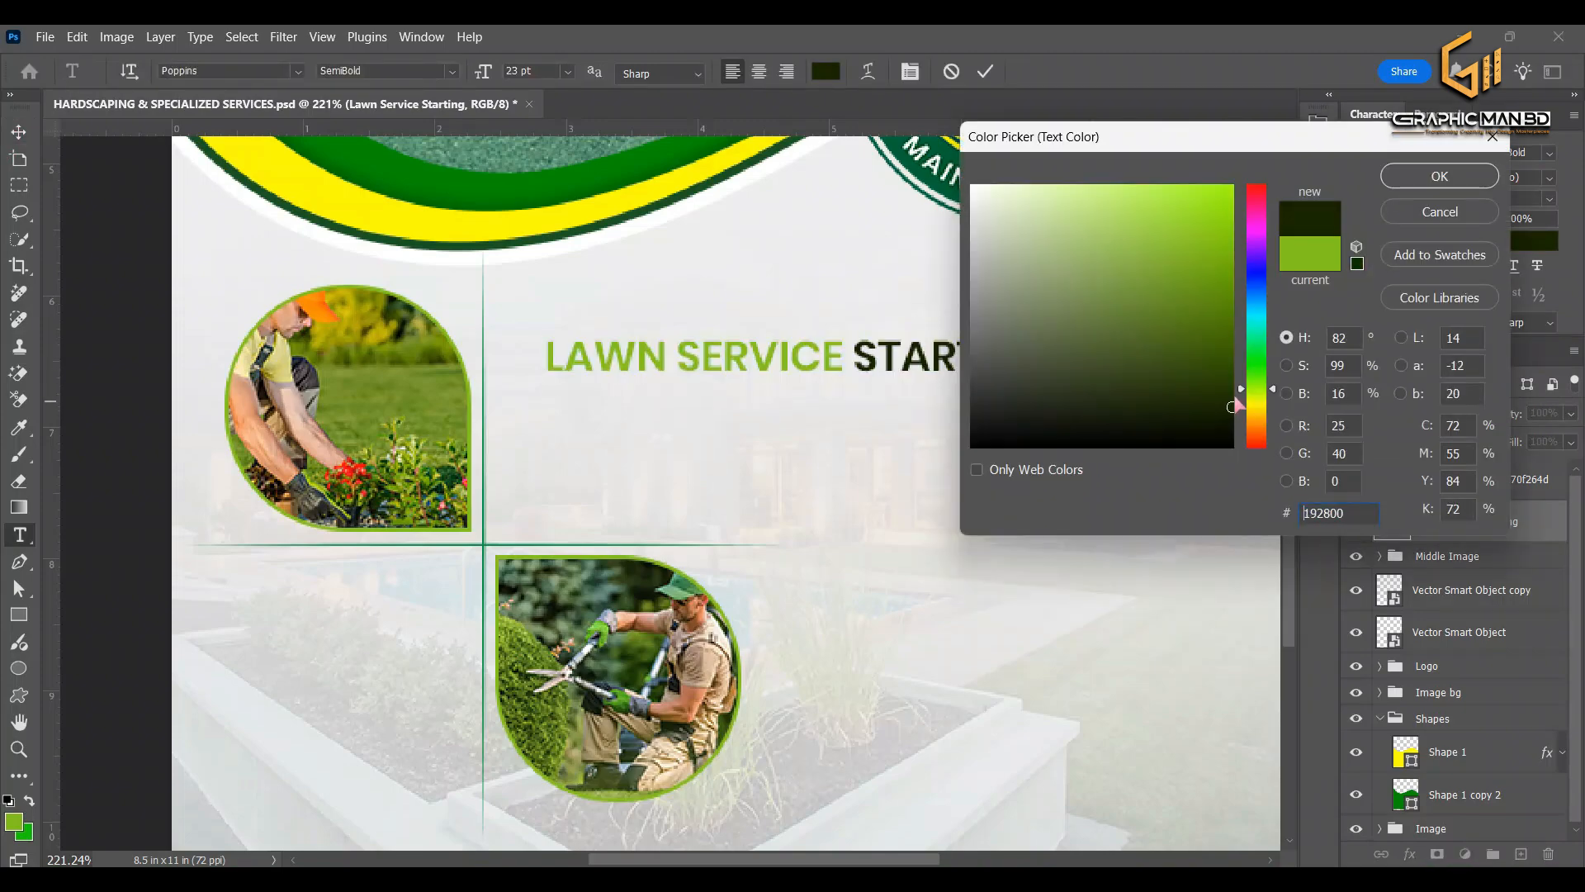
{"action": "left_click", "coordinate": [1439, 176]}
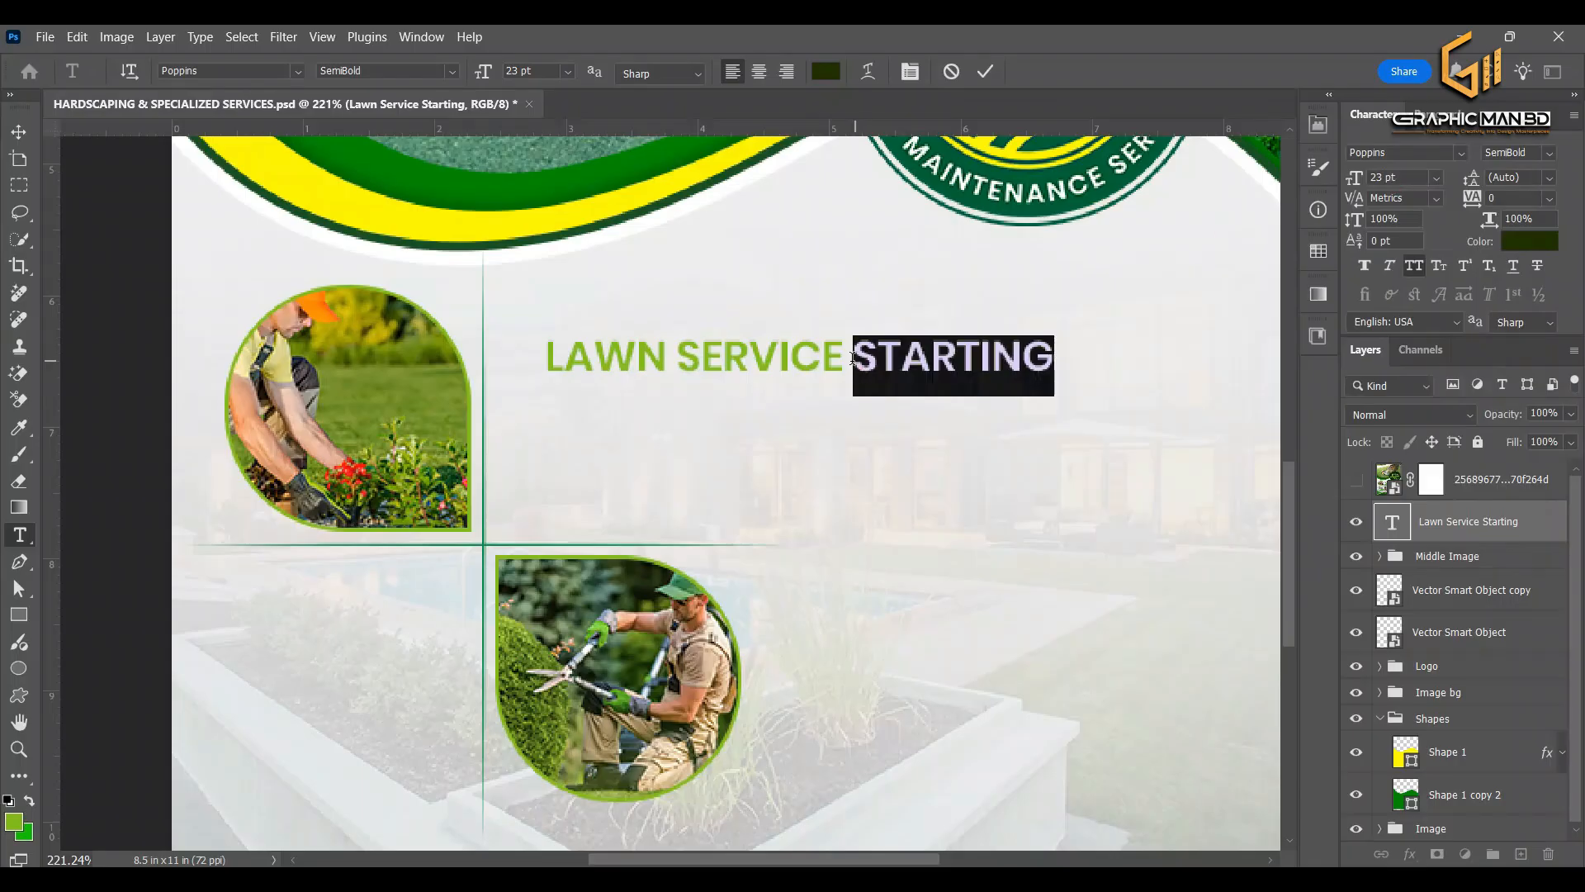
Recolour the words LAWN SERVICE in the heading to green 048f01, sampled from the wave shape, and commit the text
{"action": "left_click", "coordinate": [841, 346]}
{"action": "key", "text": "shift+Home"}
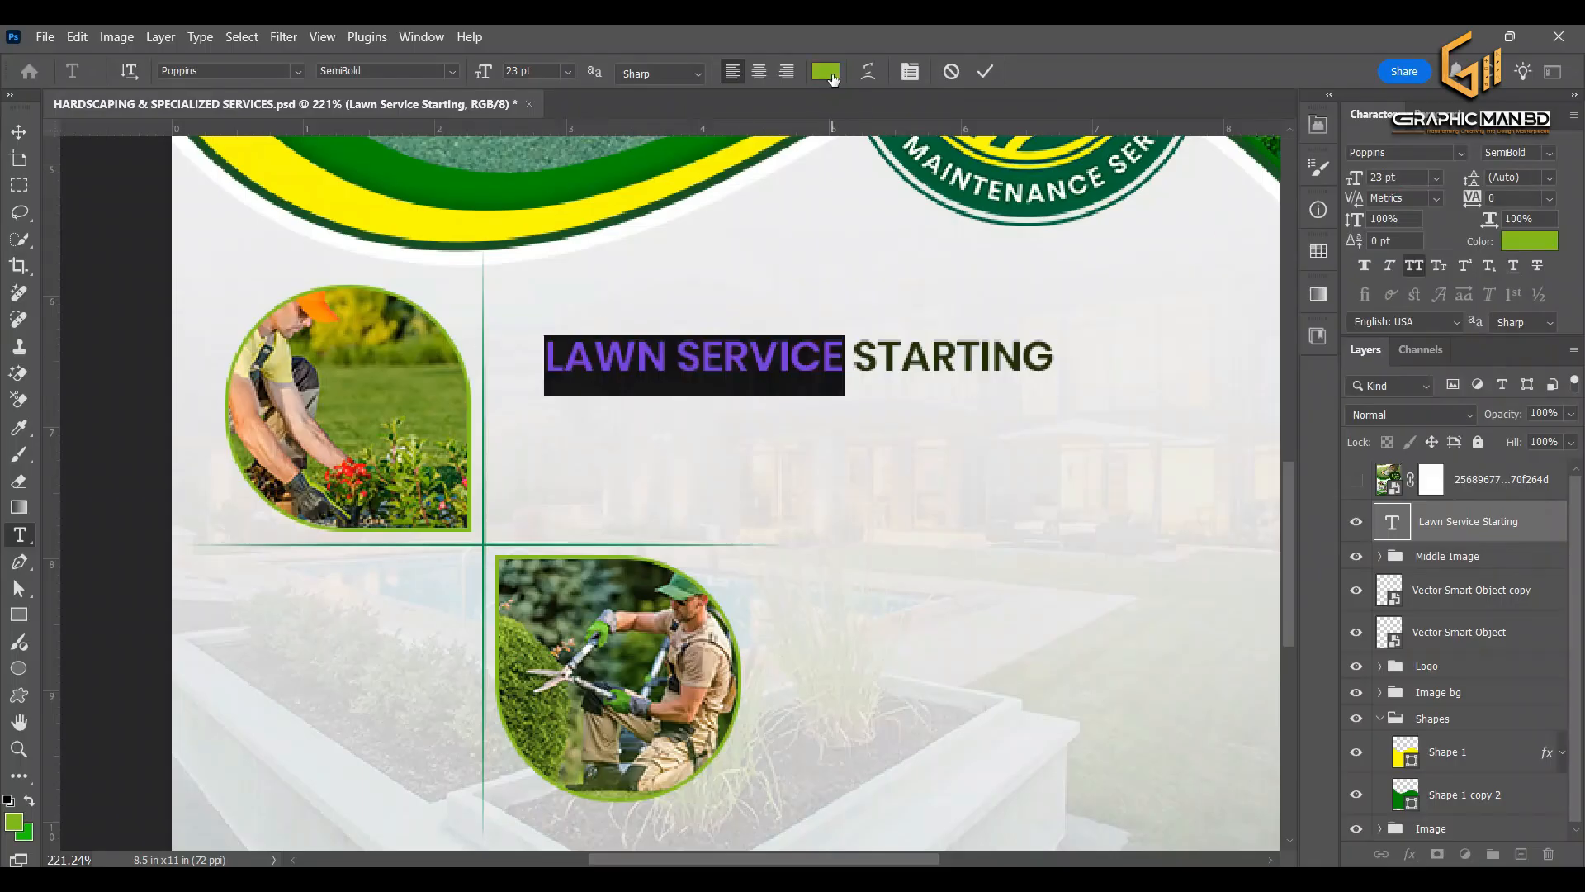
{"action": "left_click", "coordinate": [826, 72]}
{"action": "left_click", "coordinate": [641, 159]}
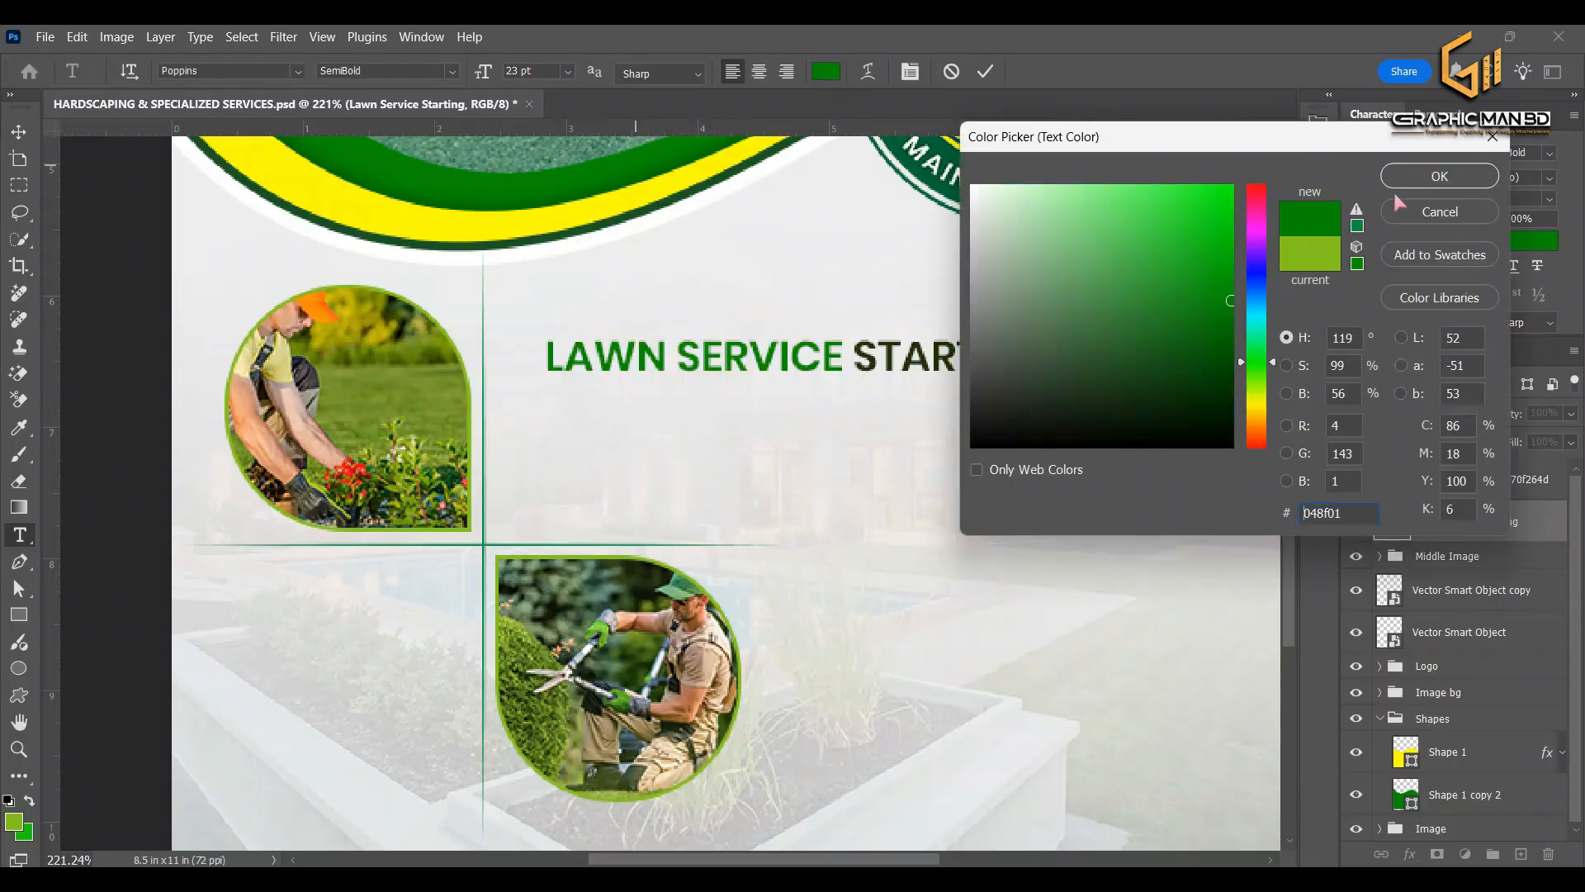
{"action": "left_click", "coordinate": [1420, 182]}
{"action": "left_click", "coordinate": [1549, 153]}
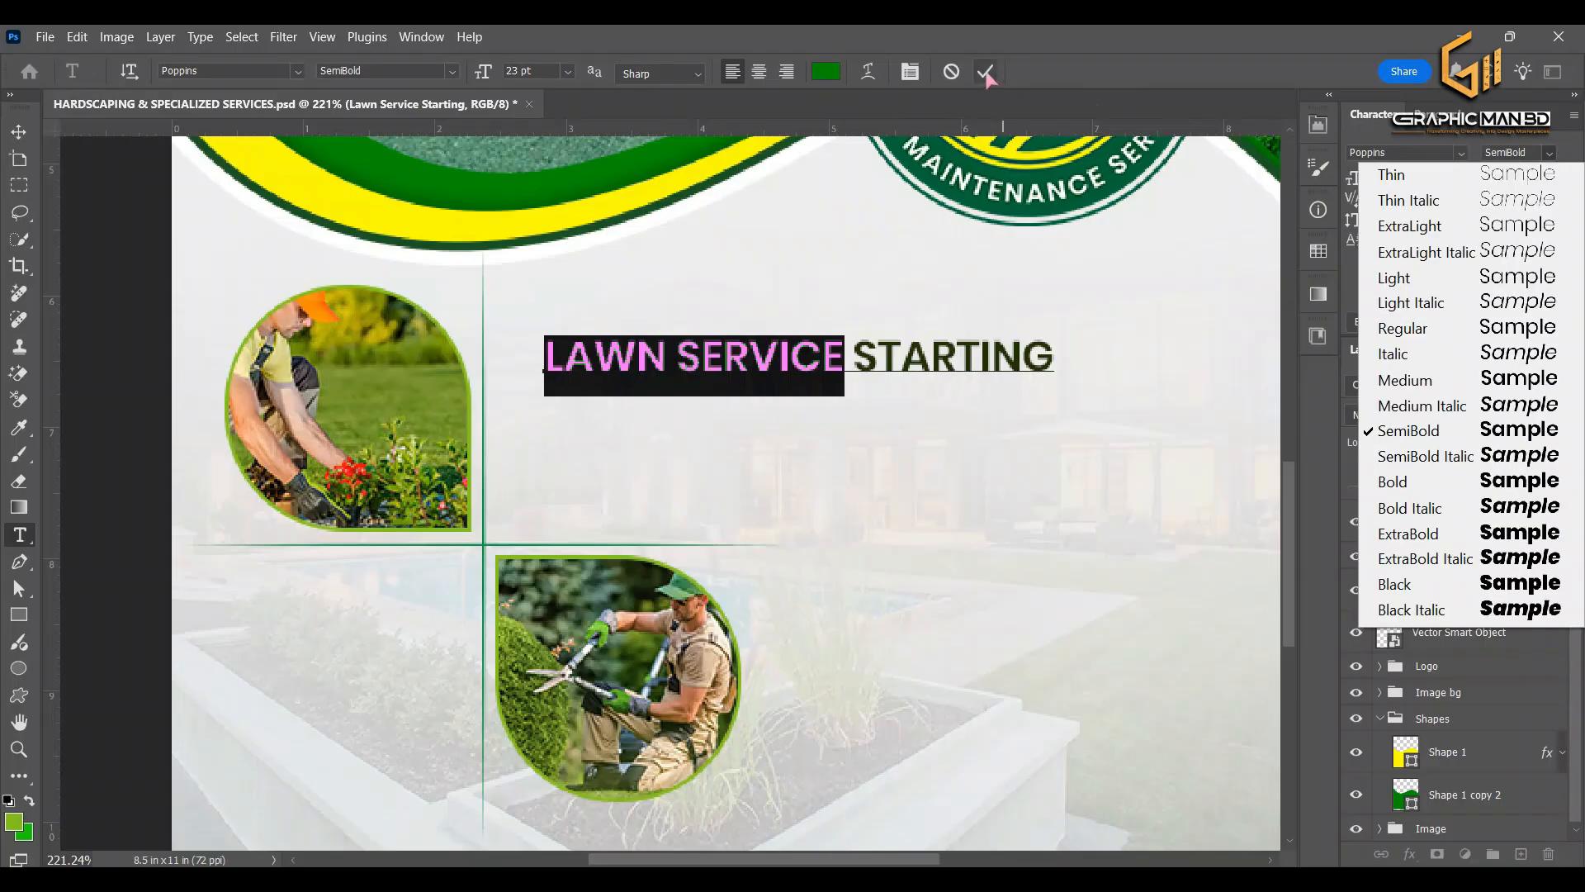
{"action": "left_click", "coordinate": [987, 73]}
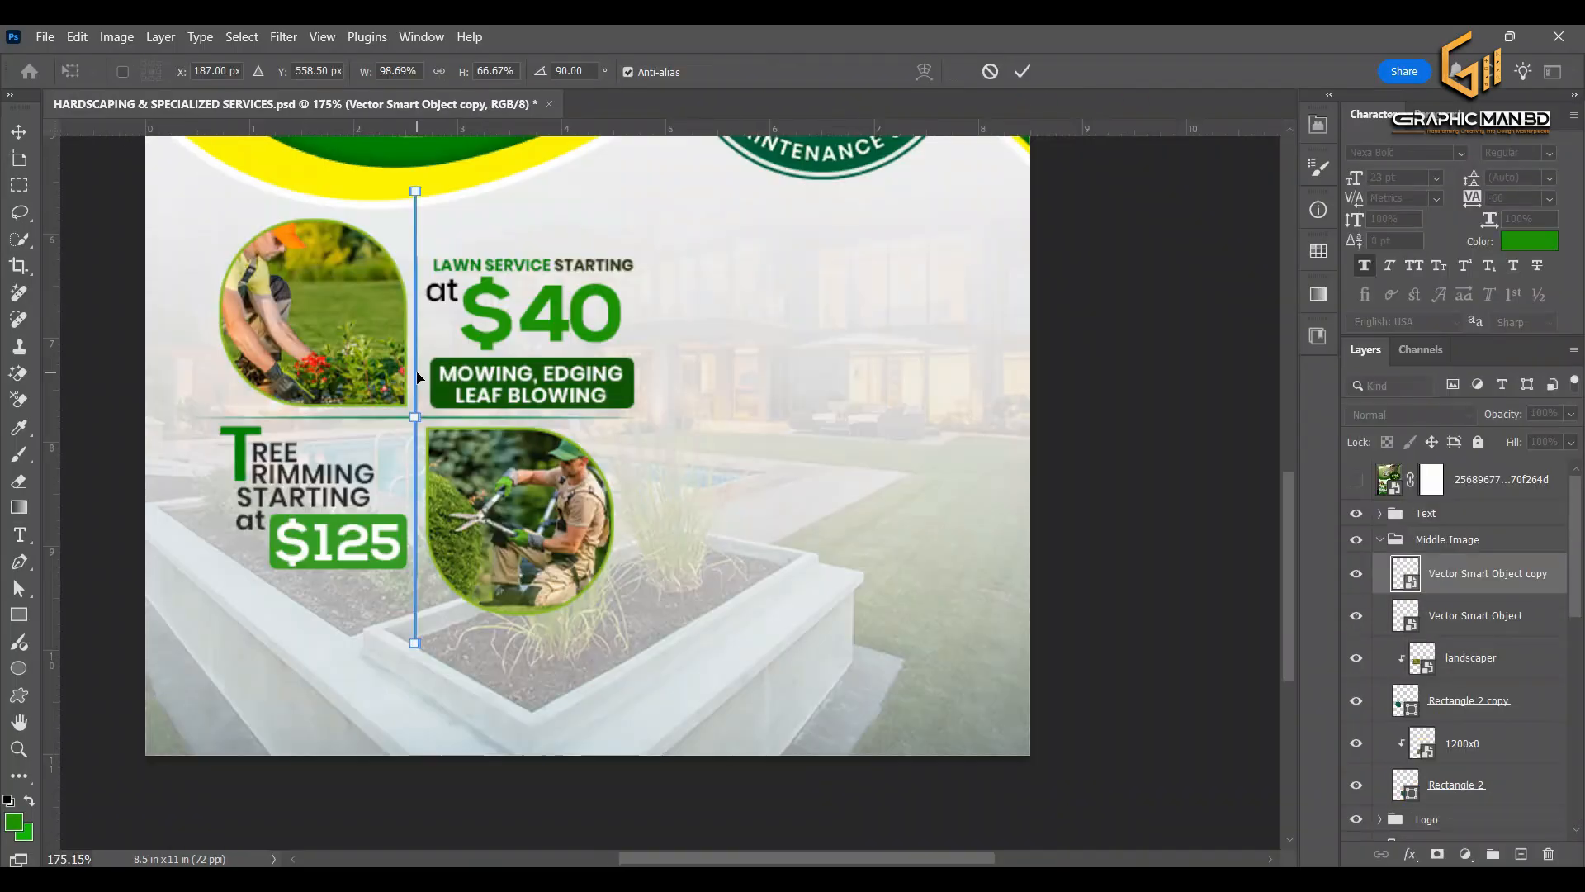
Duplicate the vertical divider line, move the copy to the right of the $40 offer and shorten it from its lower end
{"action": "key", "text": "ctrl+j"}
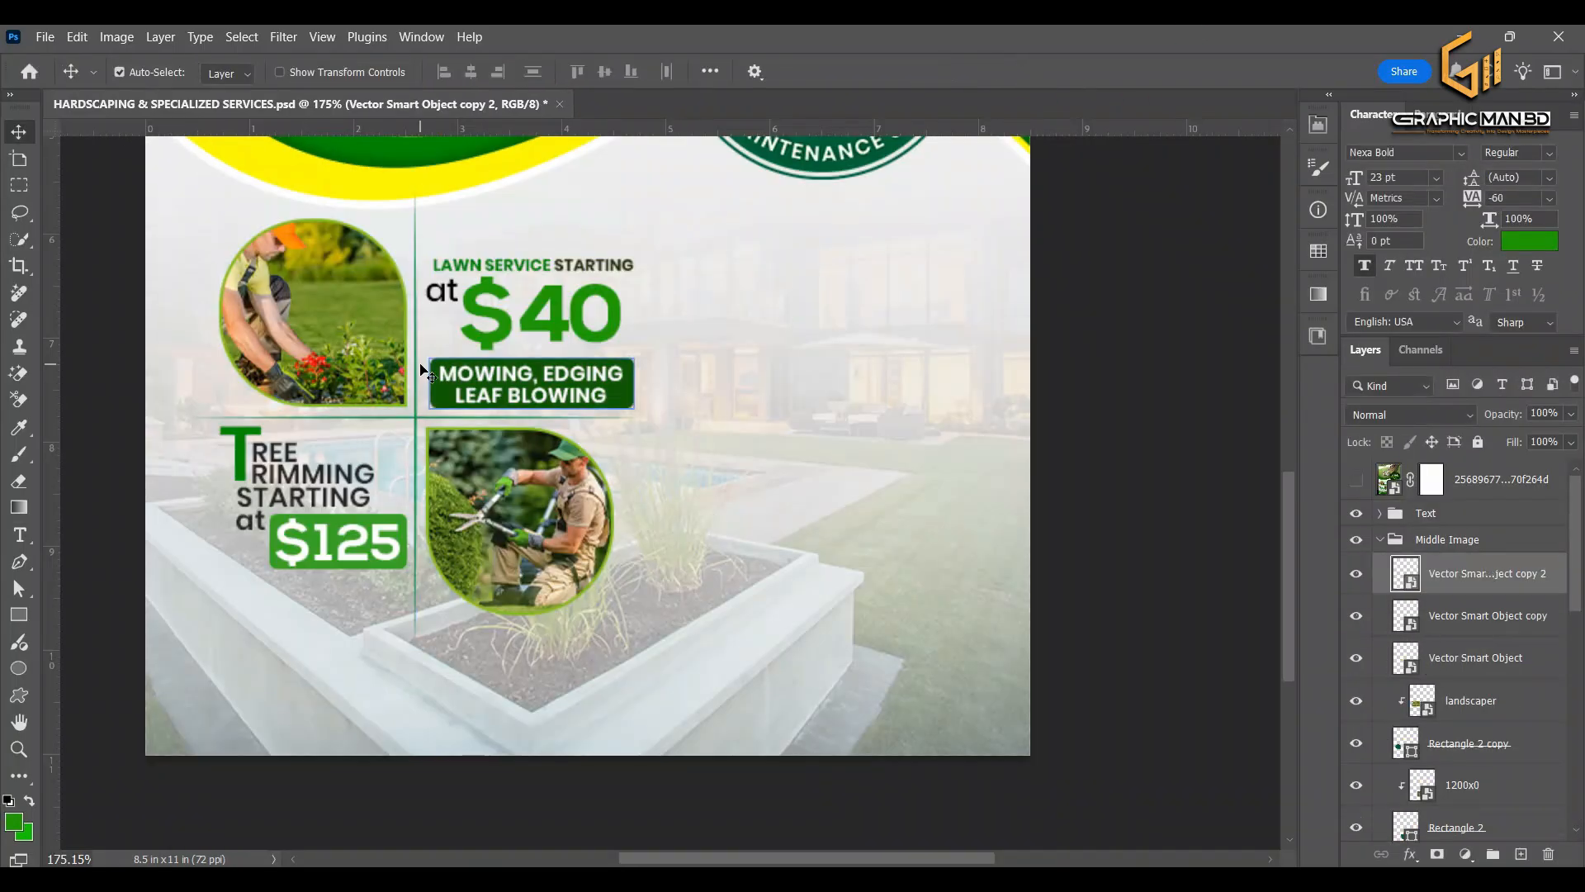
{"action": "key", "text": "ctrl+t"}
{"action": "left_click_drag", "start_coordinate": [417, 371], "coordinate": [687, 417]}
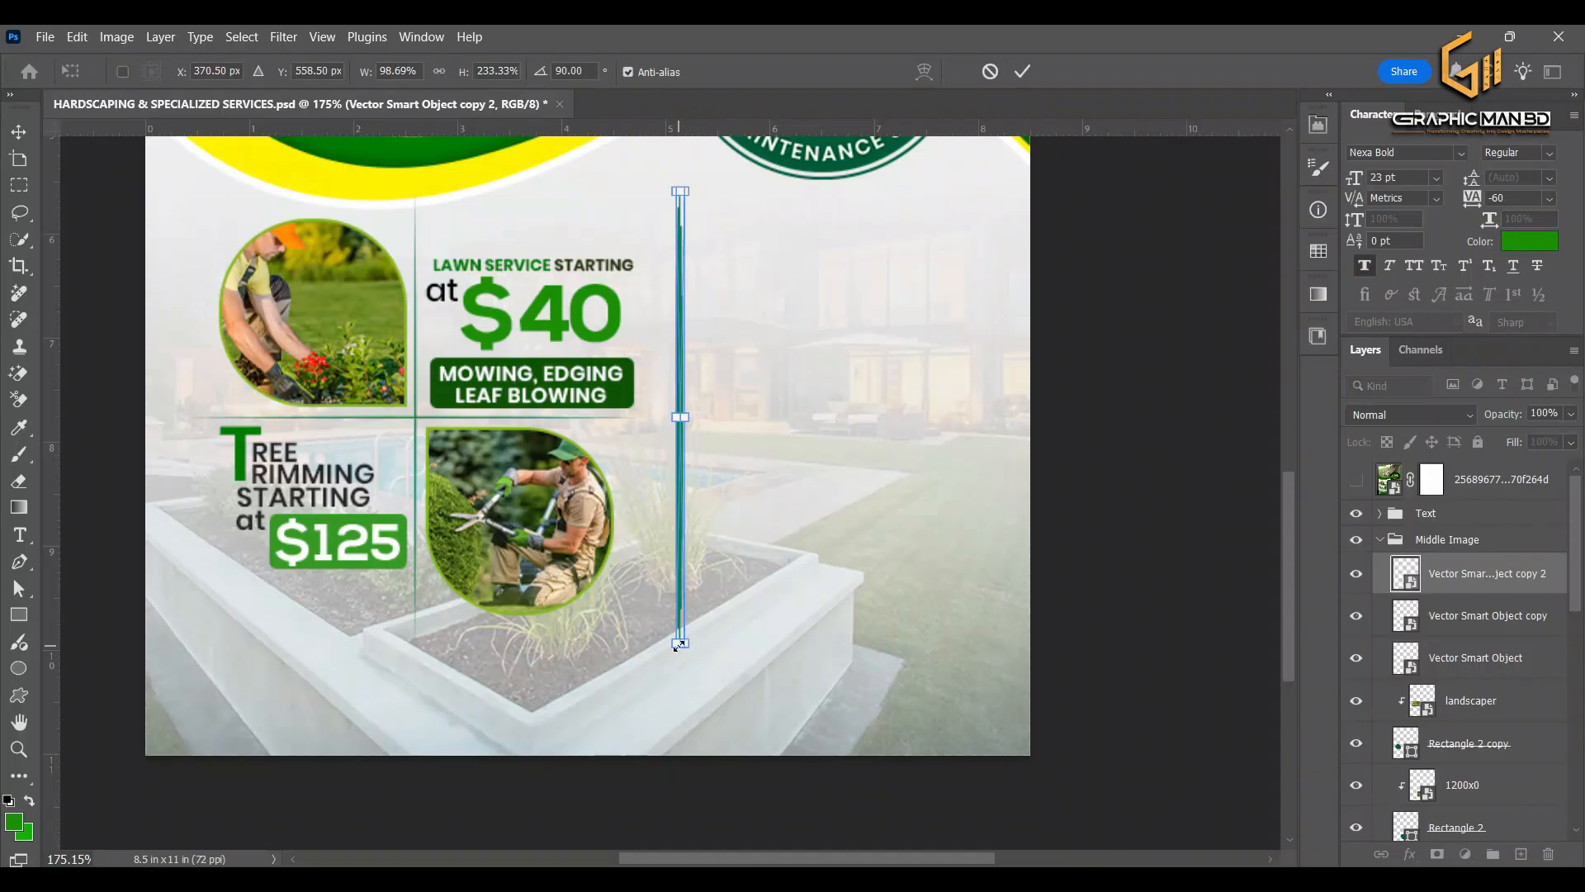
{"action": "left_click_drag", "start_coordinate": [681, 650], "coordinate": [681, 499]}
{"action": "key", "text": "Return"}
Make the copied divider line thinner and shorter, and lower it beside the offers
{"action": "scroll", "coordinate": [679, 346], "scroll_direction": "up", "scroll_amount": 3}
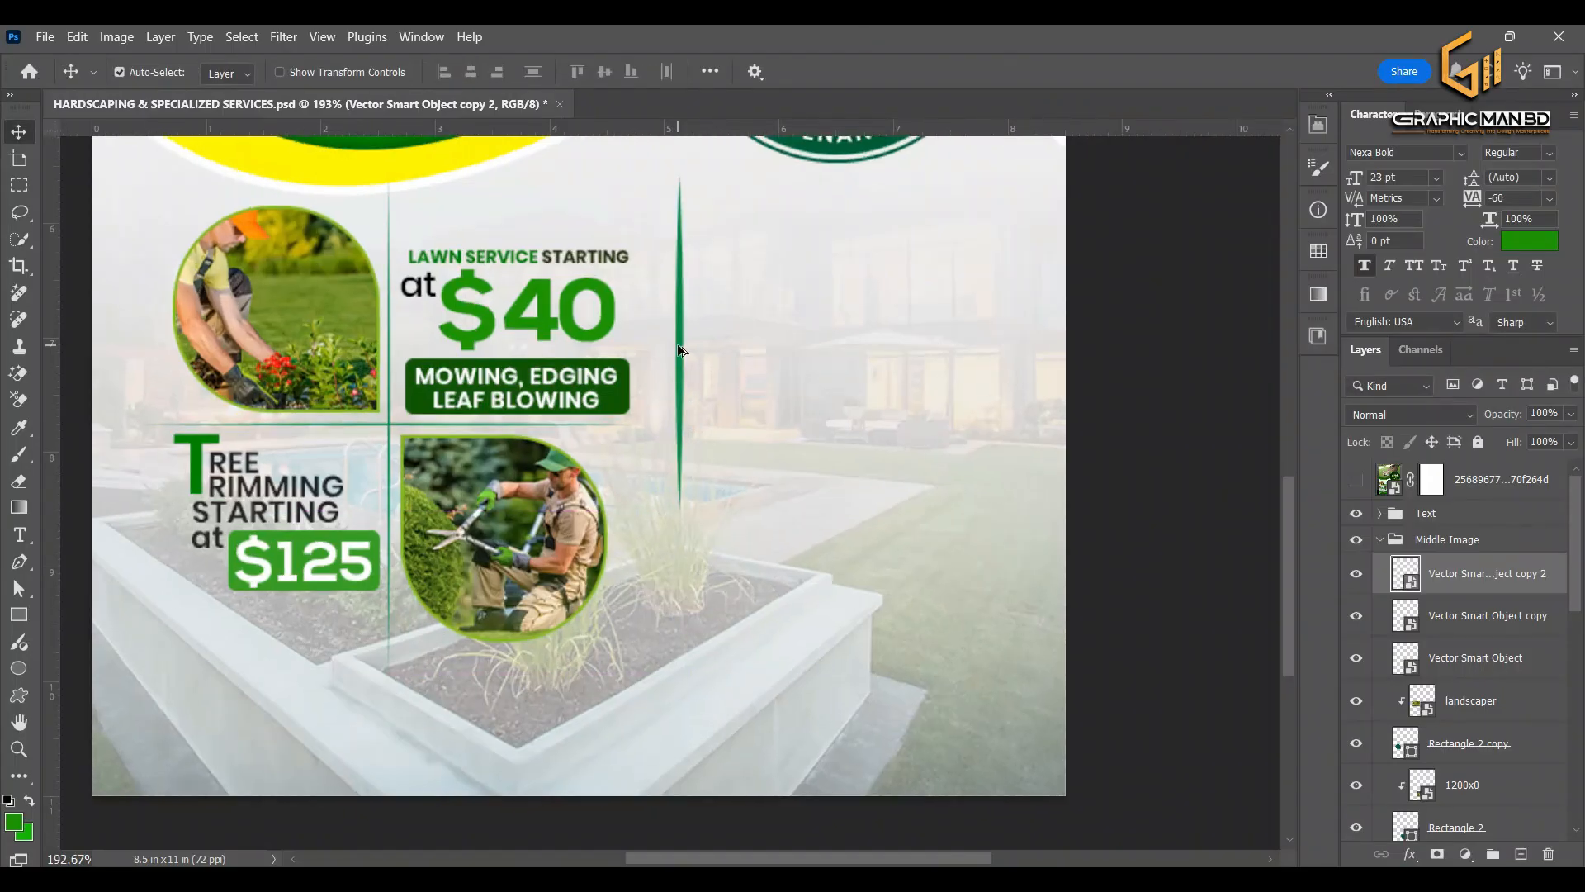
{"action": "key", "text": "ctrl+t"}
{"action": "left_click_drag", "start_coordinate": [685, 356], "coordinate": [679, 358]}
{"action": "left_click", "coordinate": [1022, 74]}
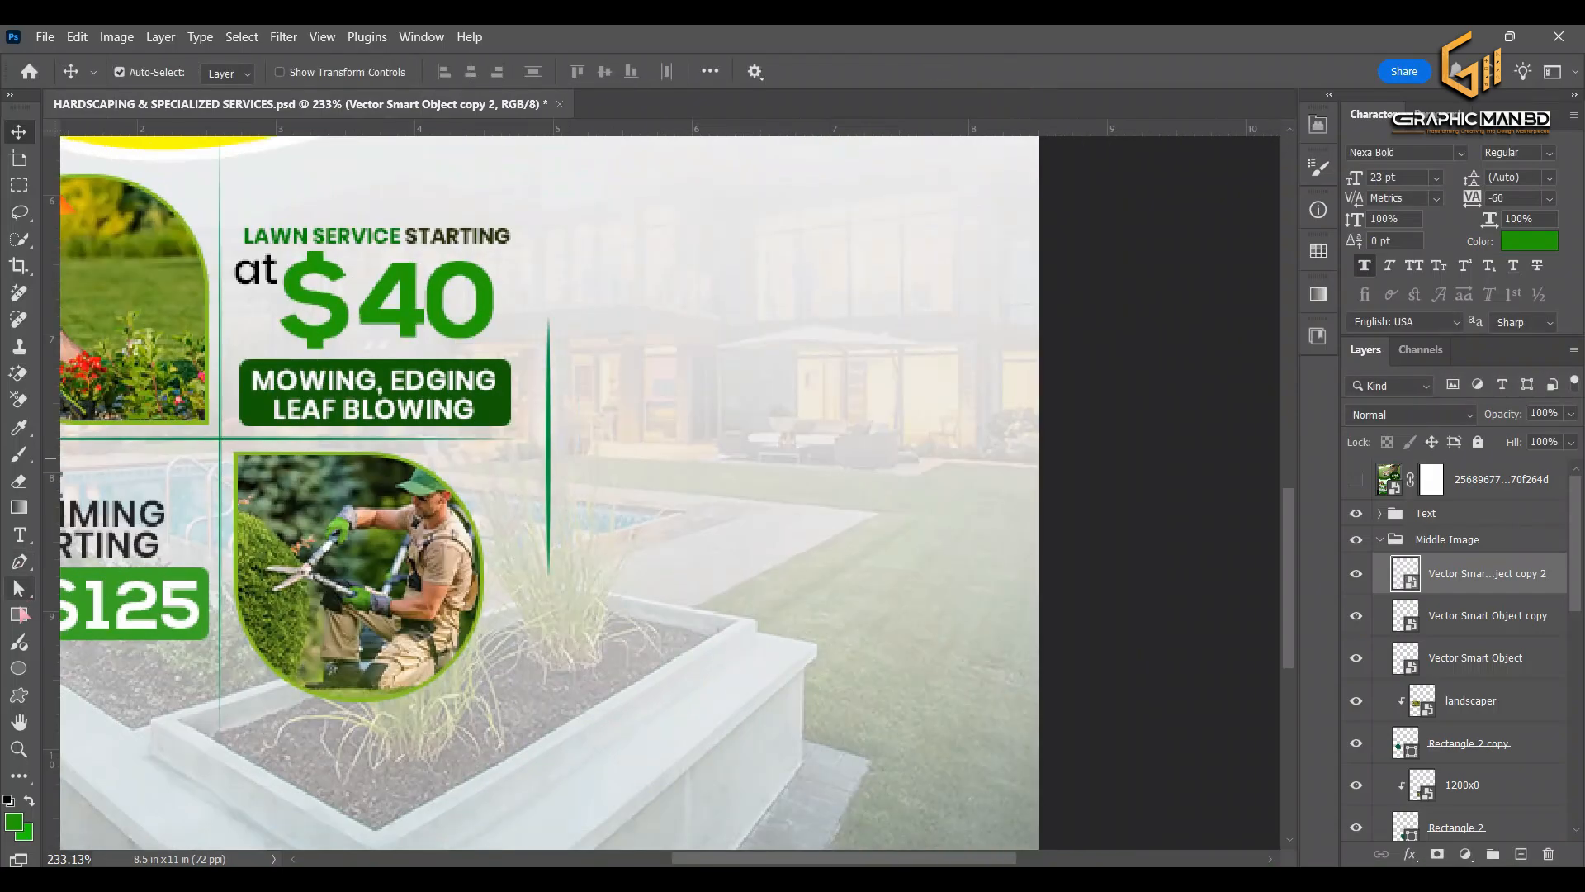
Draw a rectangle of about 143 × 22 px to the right of the short divider, with a green fill and no stroke
{"action": "key", "text": "u"}
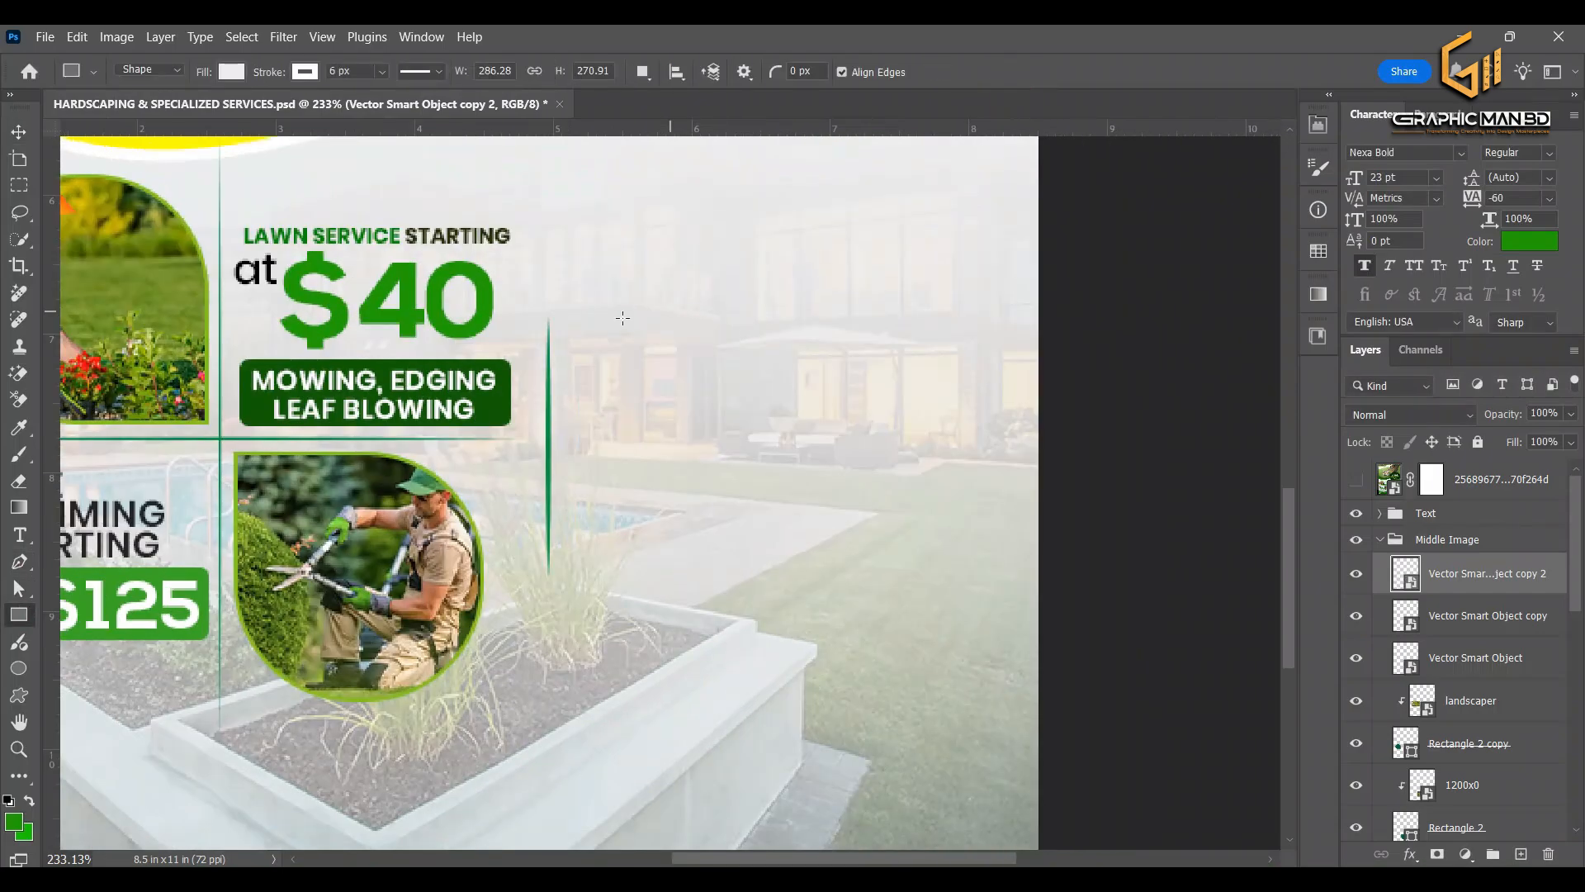
{"action": "left_click_drag", "start_coordinate": [621, 309], "coordinate": [897, 350]}
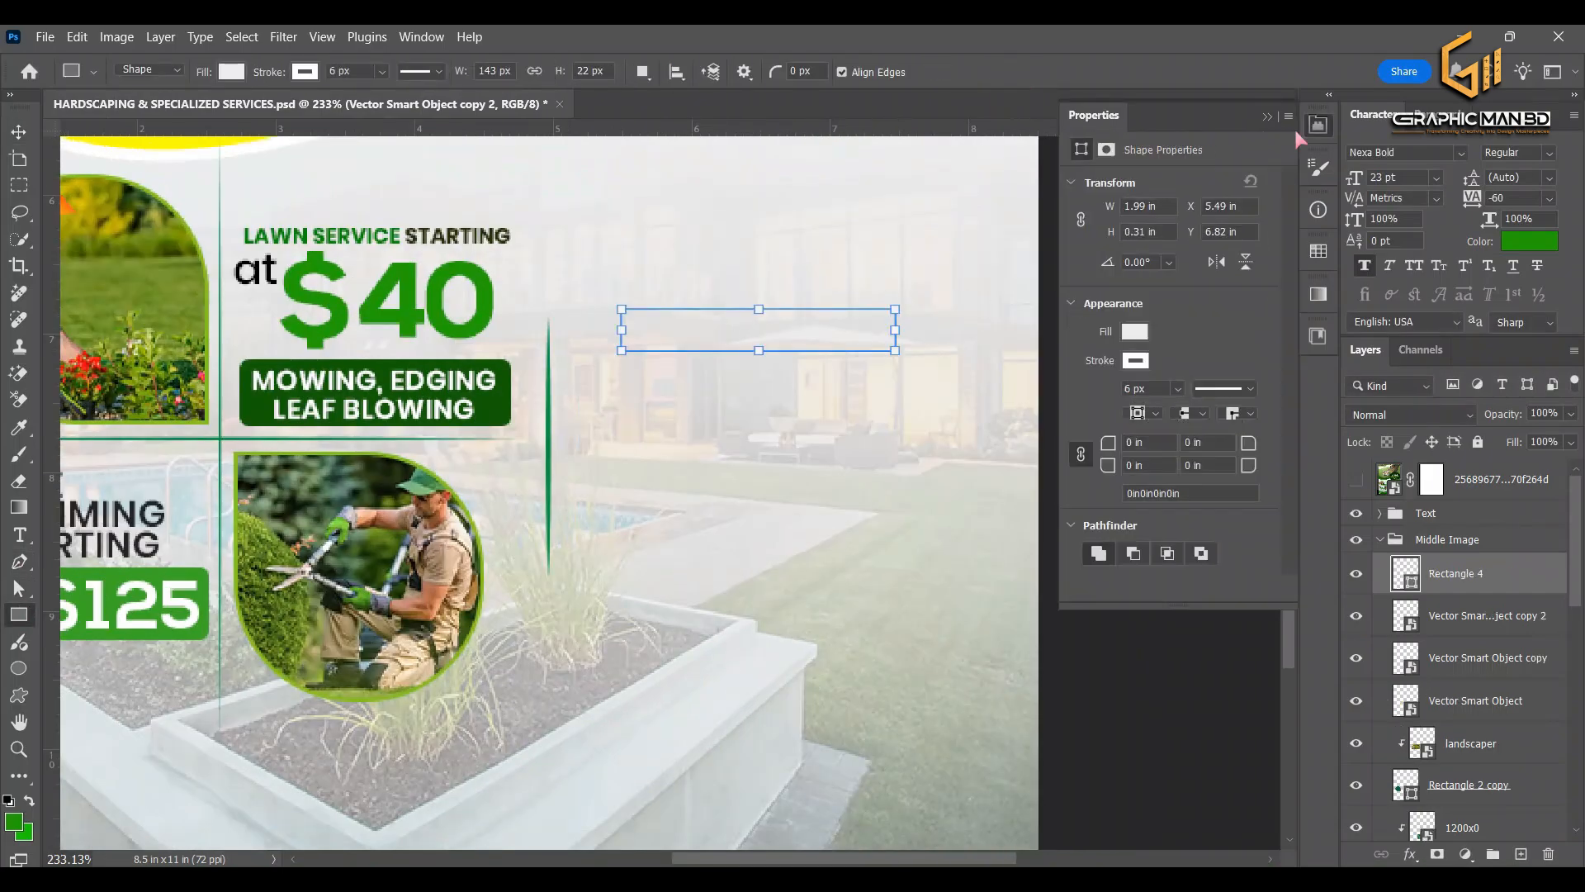
{"action": "left_click", "coordinate": [1315, 129]}
{"action": "left_click", "coordinate": [1315, 129]}
{"action": "left_click", "coordinate": [1137, 330]}
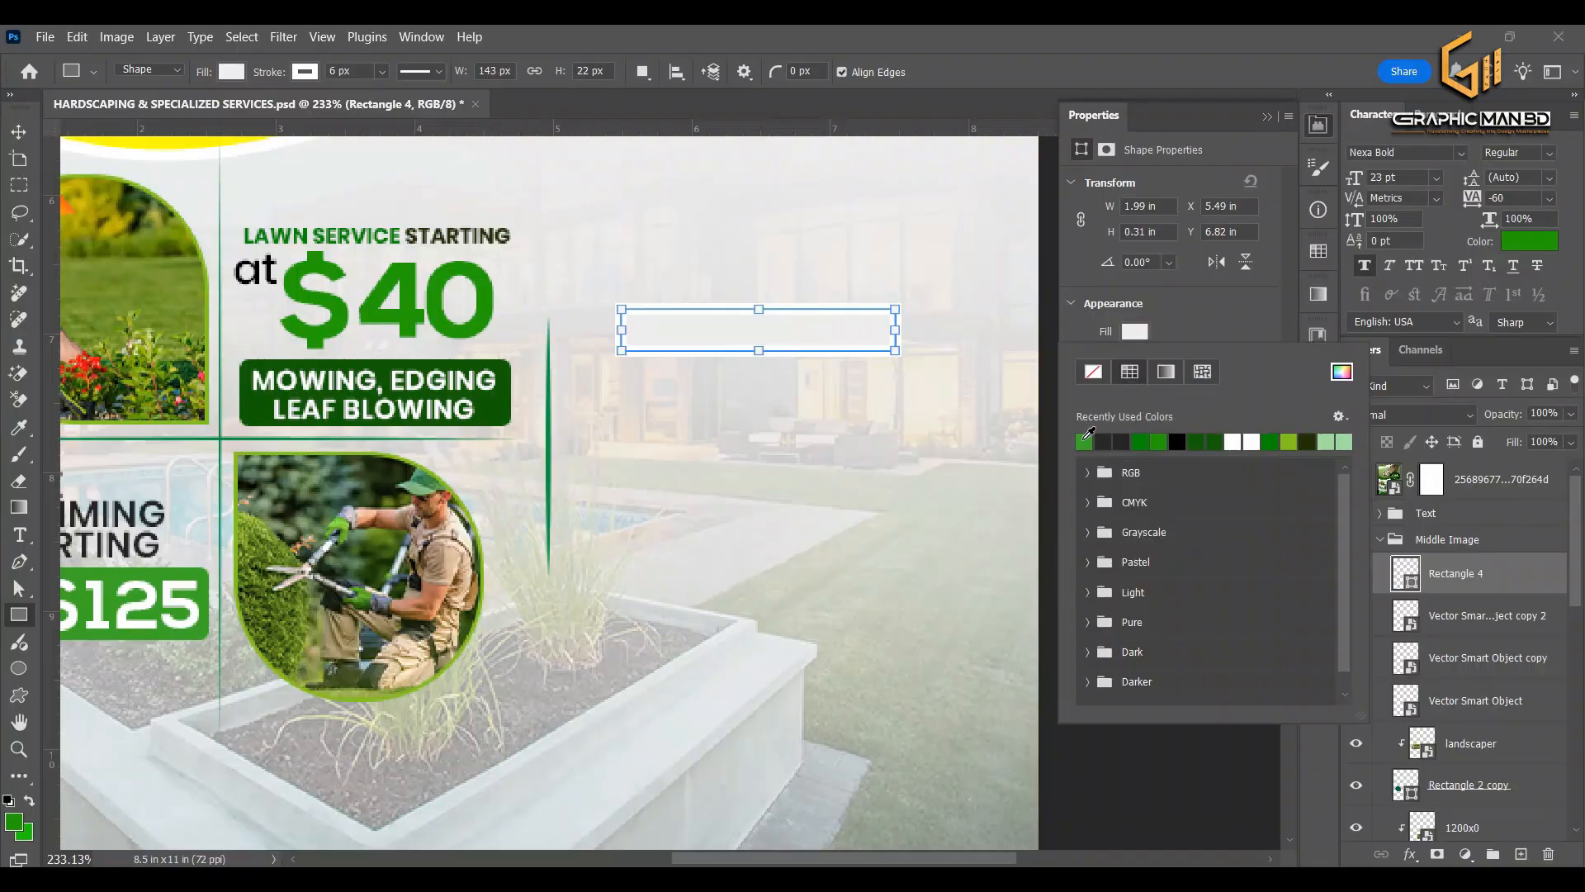
{"action": "left_click", "coordinate": [1084, 439]}
{"action": "left_click", "coordinate": [1163, 327]}
{"action": "left_click", "coordinate": [1135, 361]}
{"action": "left_click", "coordinate": [1092, 401]}
{"action": "left_click", "coordinate": [1235, 320]}
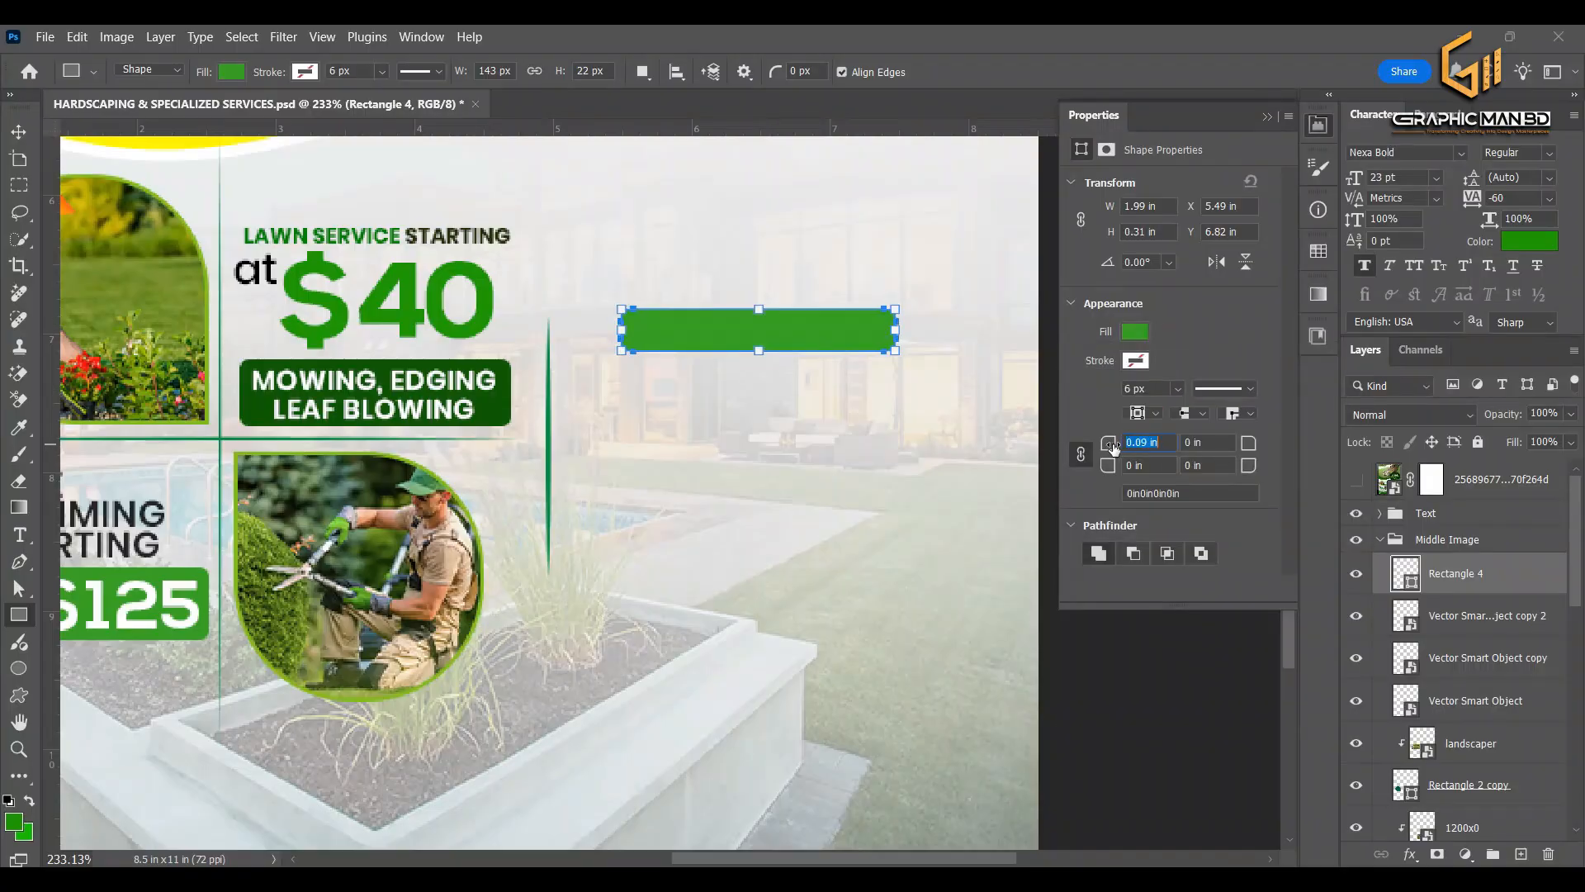
Round all four corners of the green bar to a 0.15 in radius
{"action": "key", "text": "Return"}
{"action": "key", "text": "Return"}
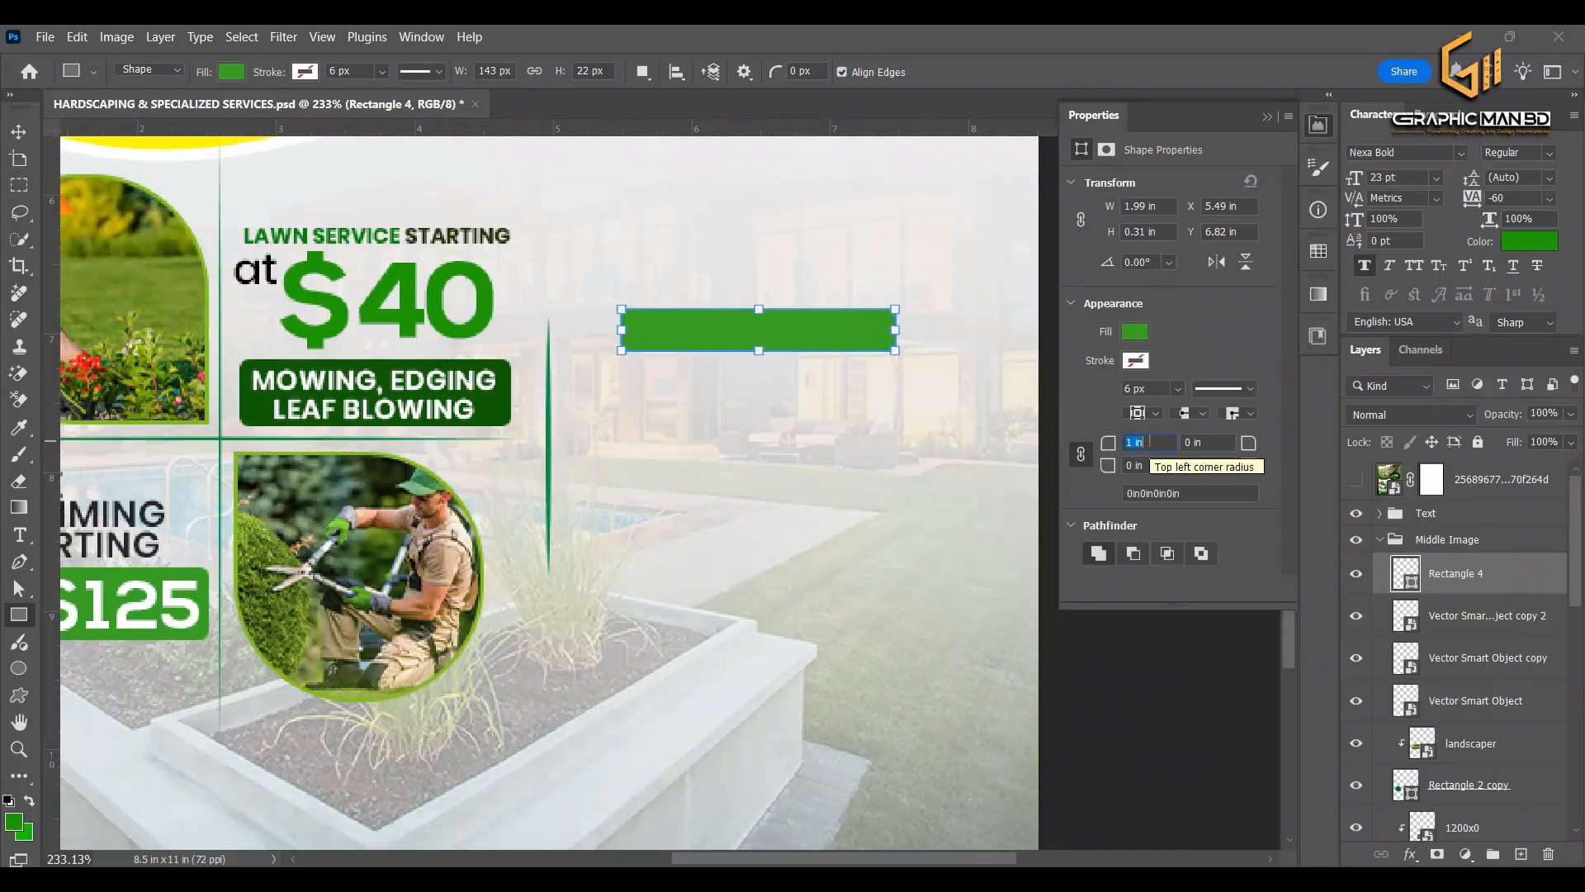
{"action": "key", "text": "Return"}
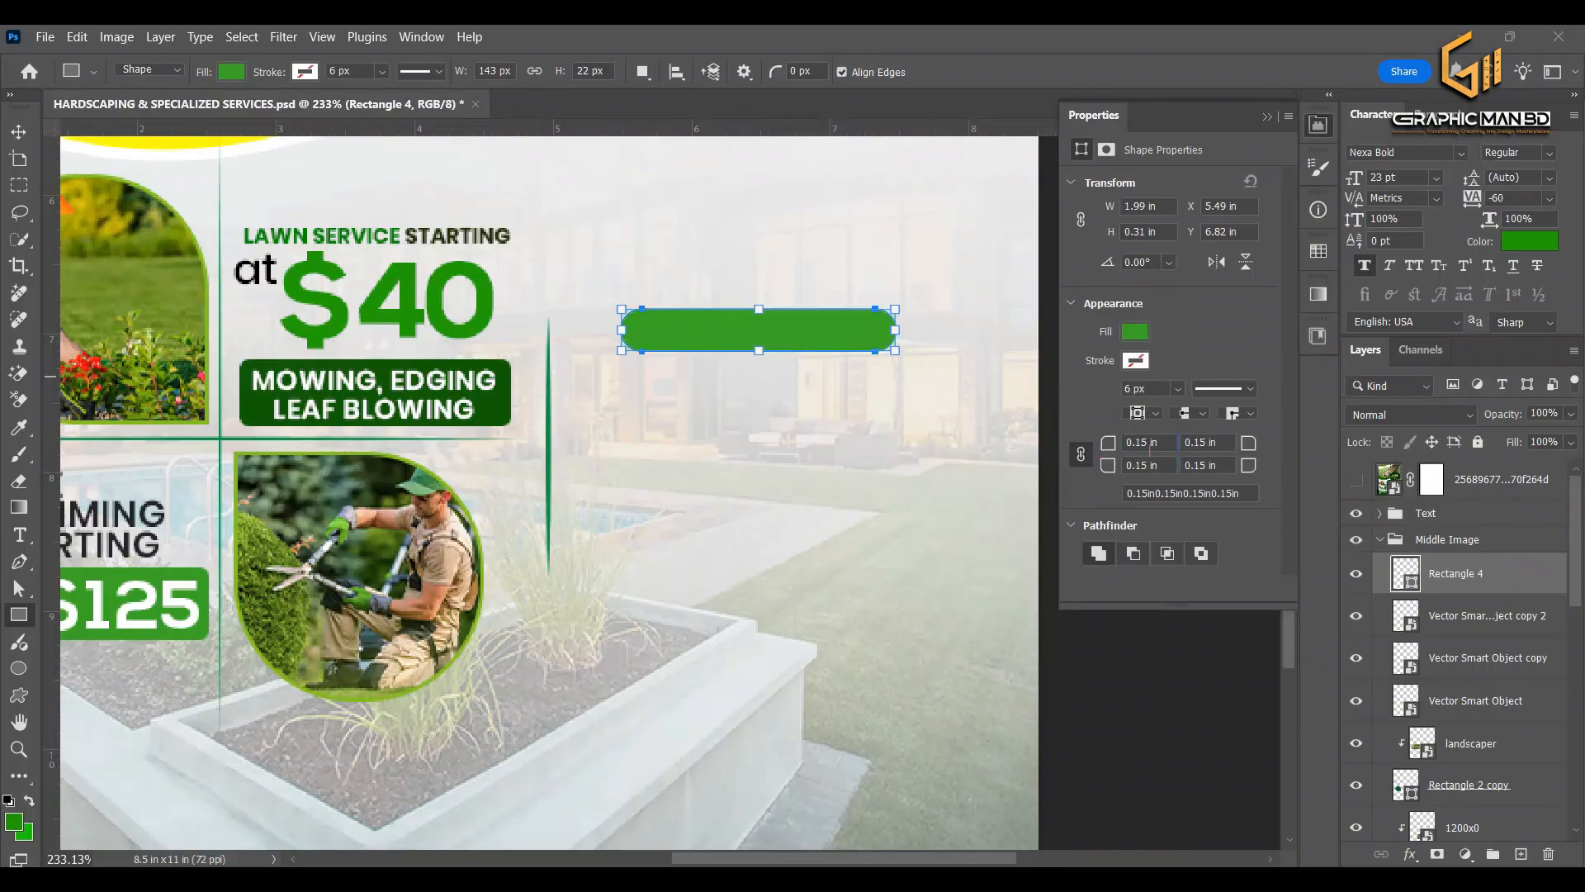
Switch the ruler units to pixels and reset the green bar's corner radii to 0 in
{"action": "right_click", "coordinate": [825, 129]}
{"action": "left_click", "coordinate": [850, 137]}
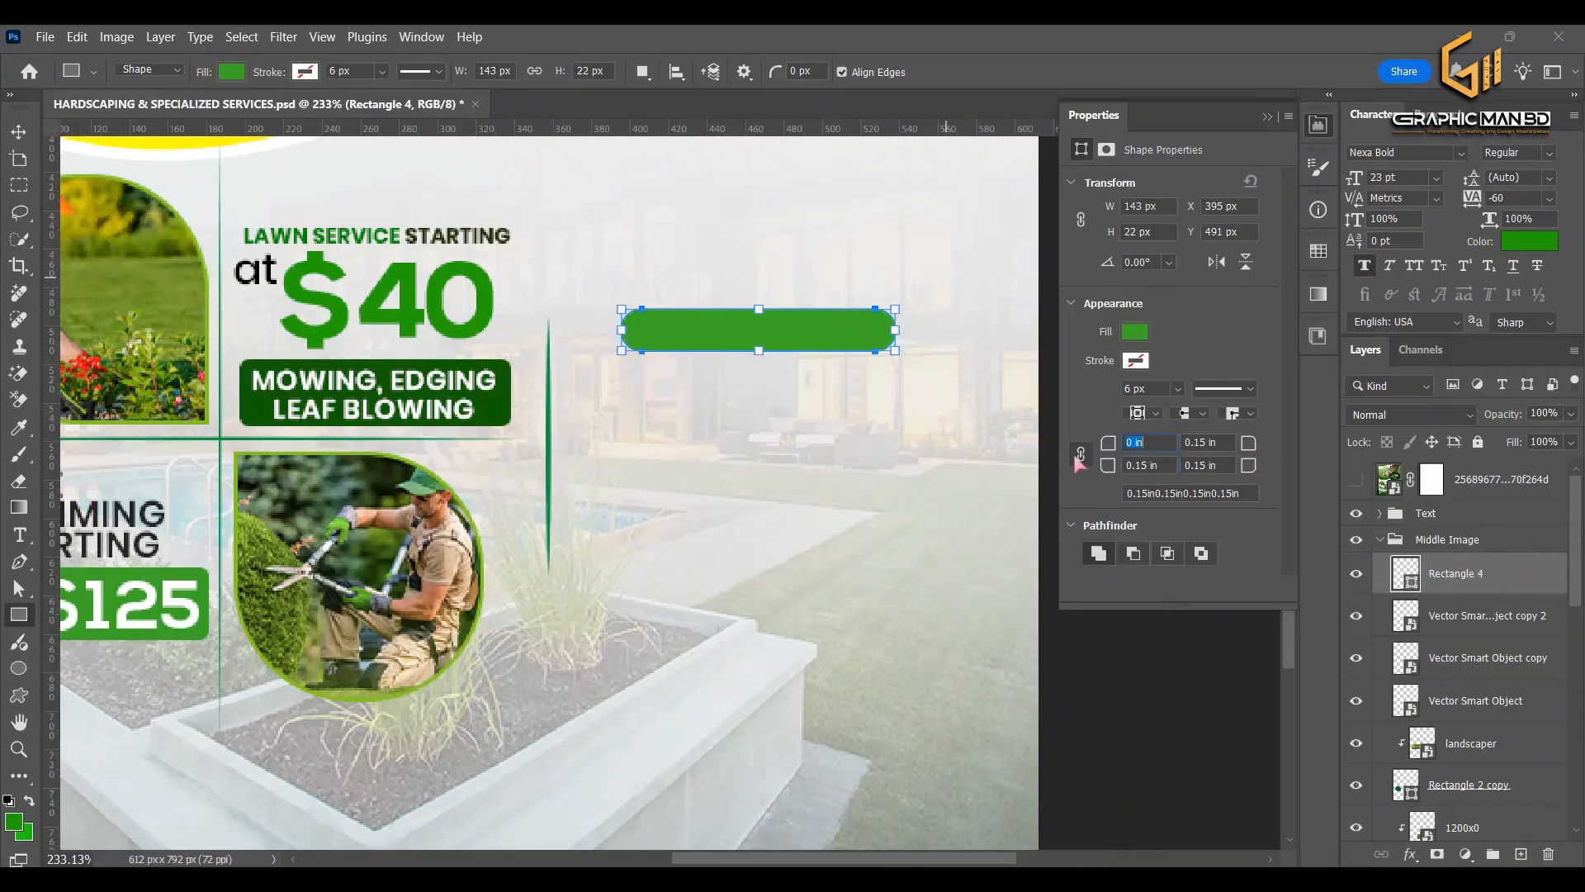
{"action": "key", "text": "Return"}
{"action": "left_click", "coordinate": [1448, 612]}
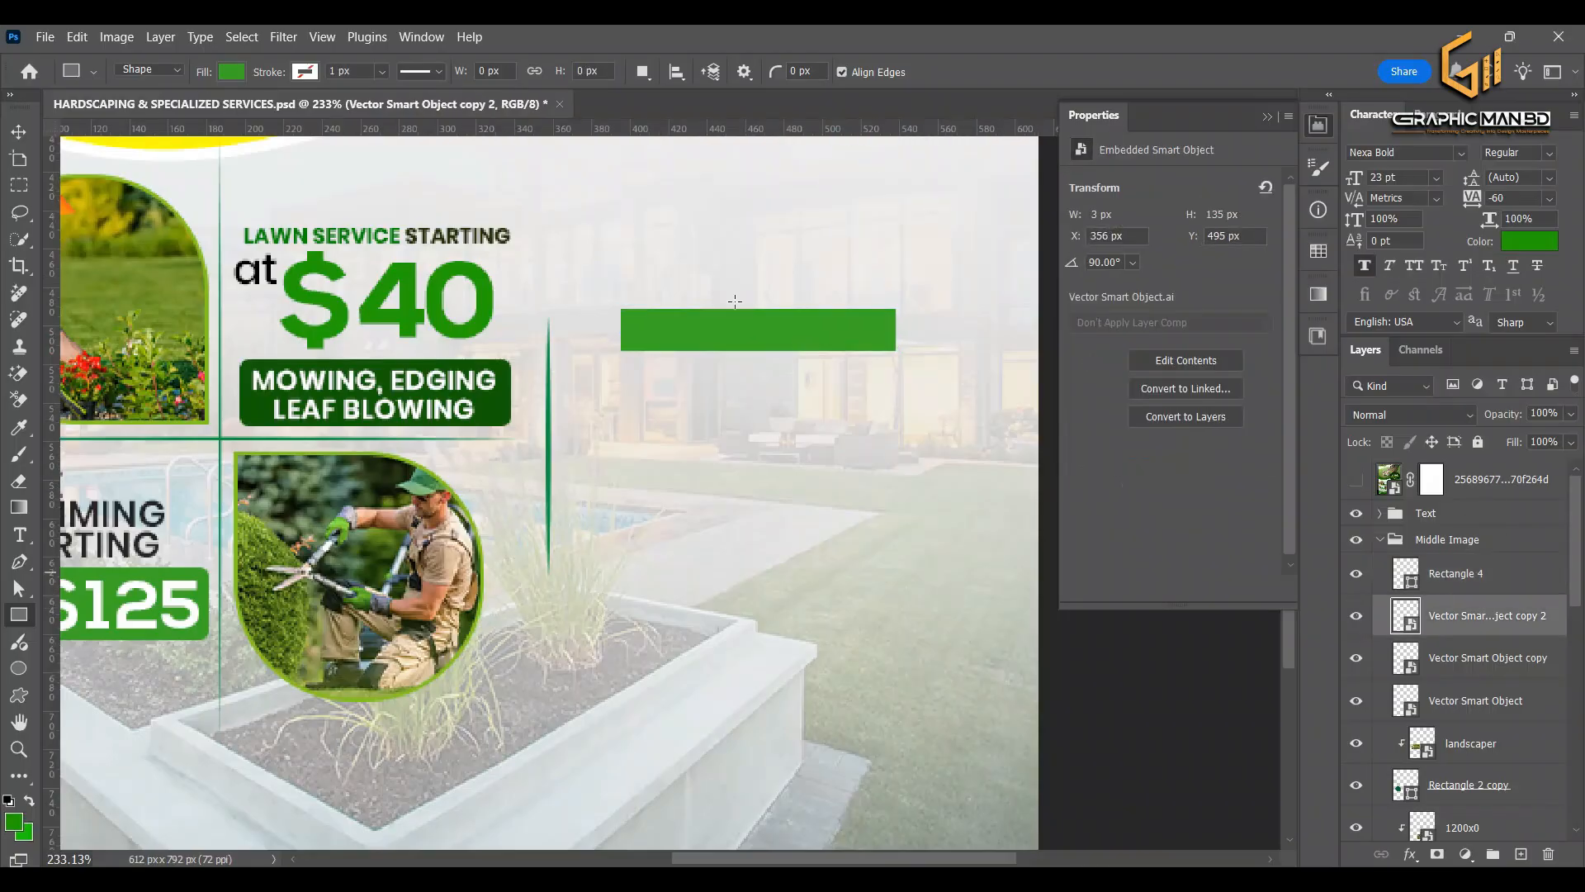
Round all four corners of the green bar back to a 0.15 in radius
{"action": "key", "text": "v"}
{"action": "left_click", "coordinate": [629, 338]}
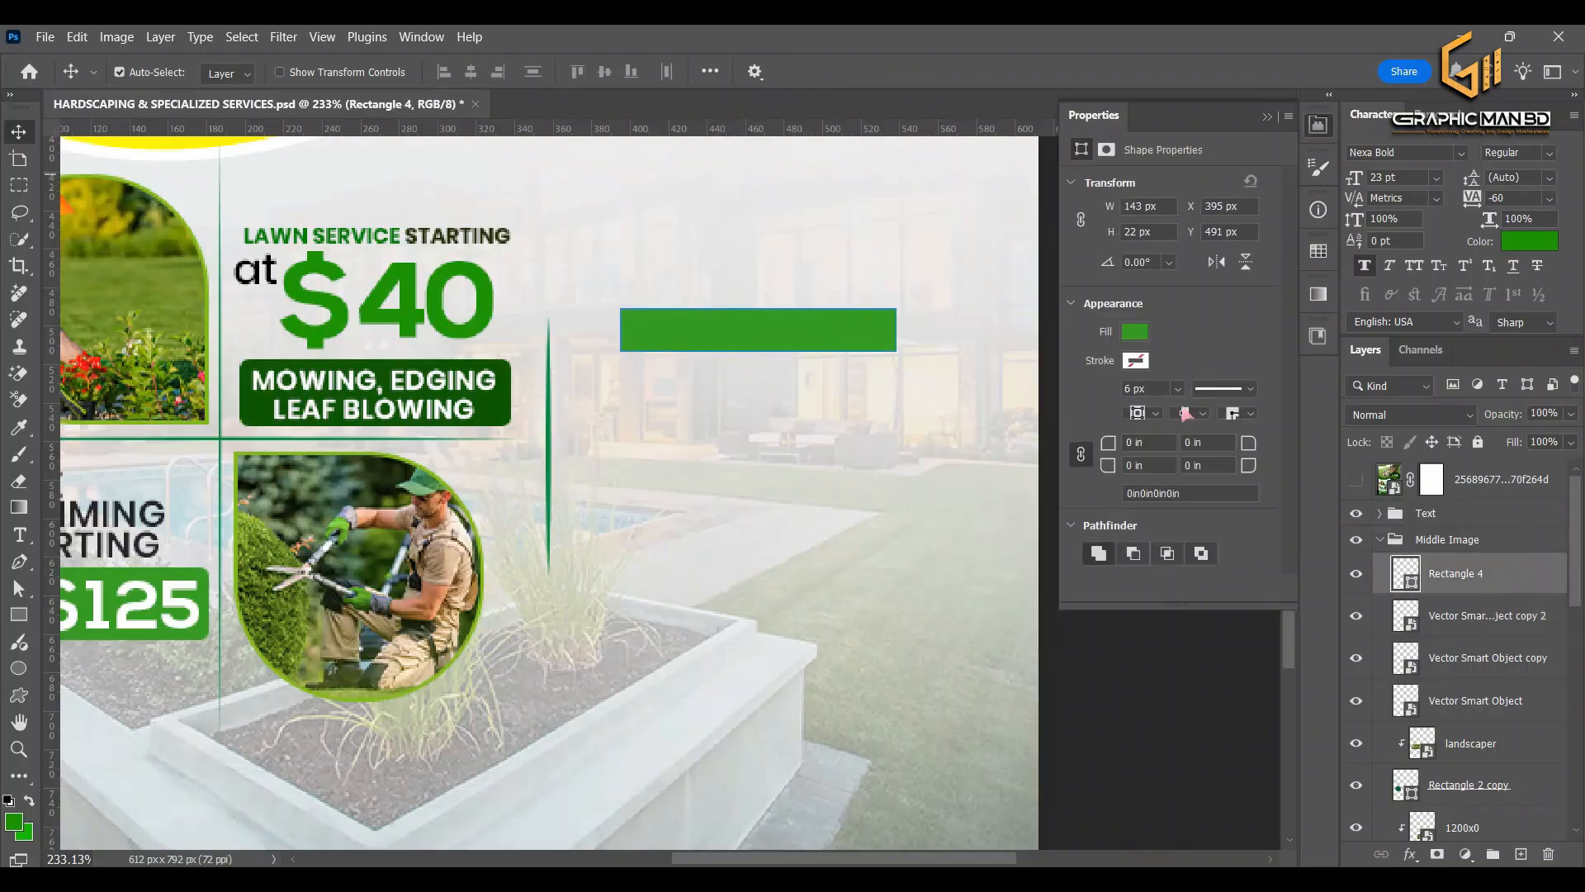
{"action": "key", "text": "Up"}
{"action": "type", "text": "0.15"}
{"action": "key", "text": "Return"}
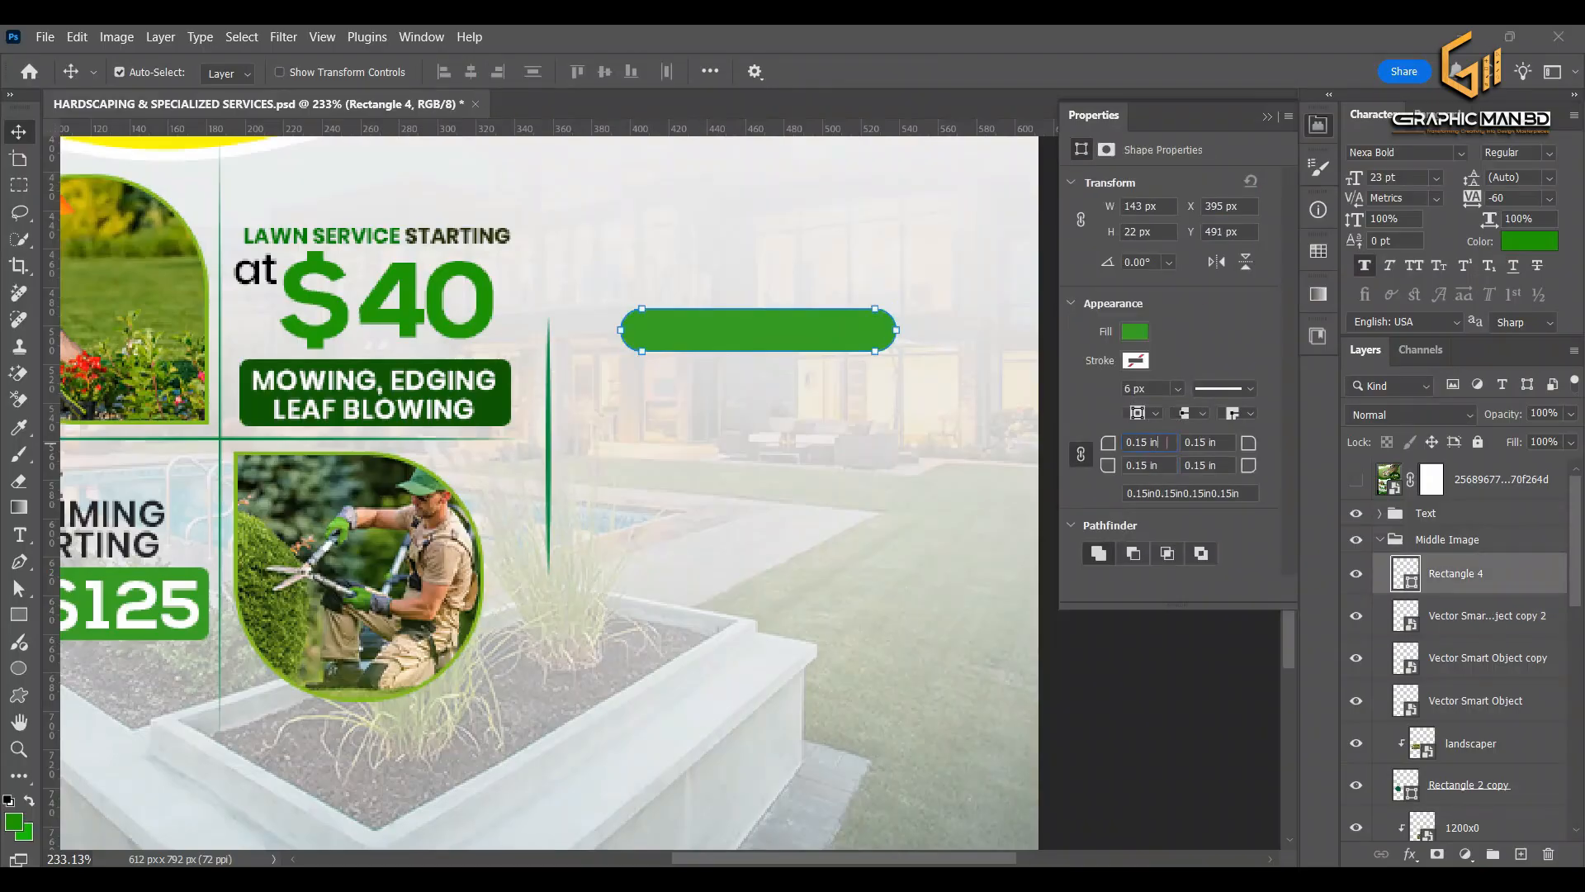
{"action": "type", "text": "0."}
{"action": "left_click", "coordinate": [1498, 614]}
{"action": "scroll", "coordinate": [753, 376], "scroll_direction": "up", "scroll_amount": 3}
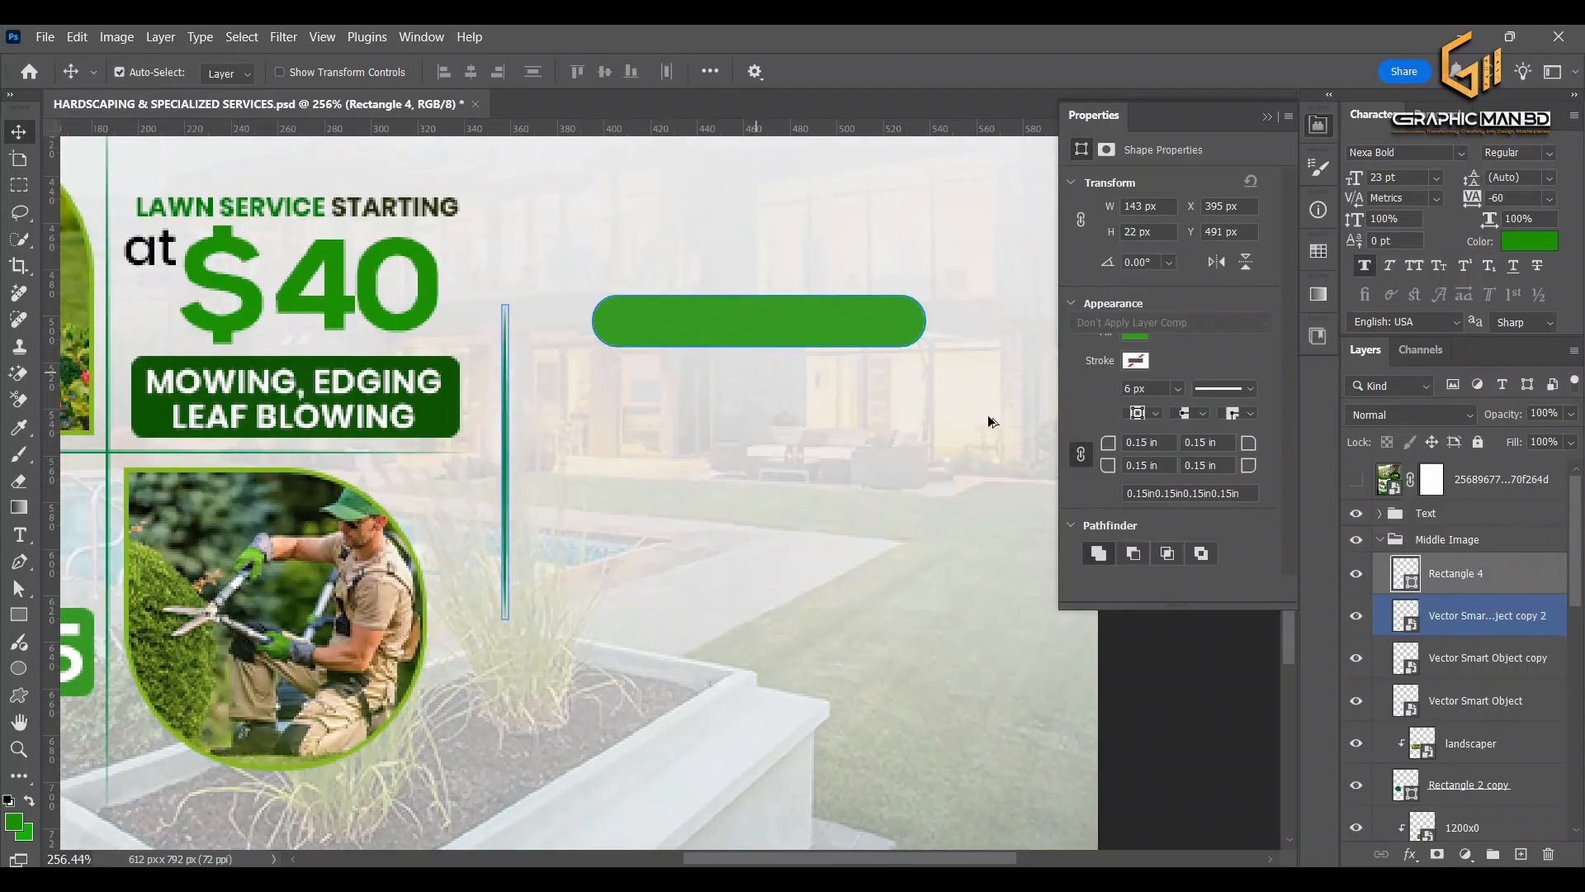
Set the green bar's corner radii to 5 px
{"action": "left_click_drag", "start_coordinate": [1161, 444], "coordinate": [1024, 437]}
{"action": "type", "text": "5"}
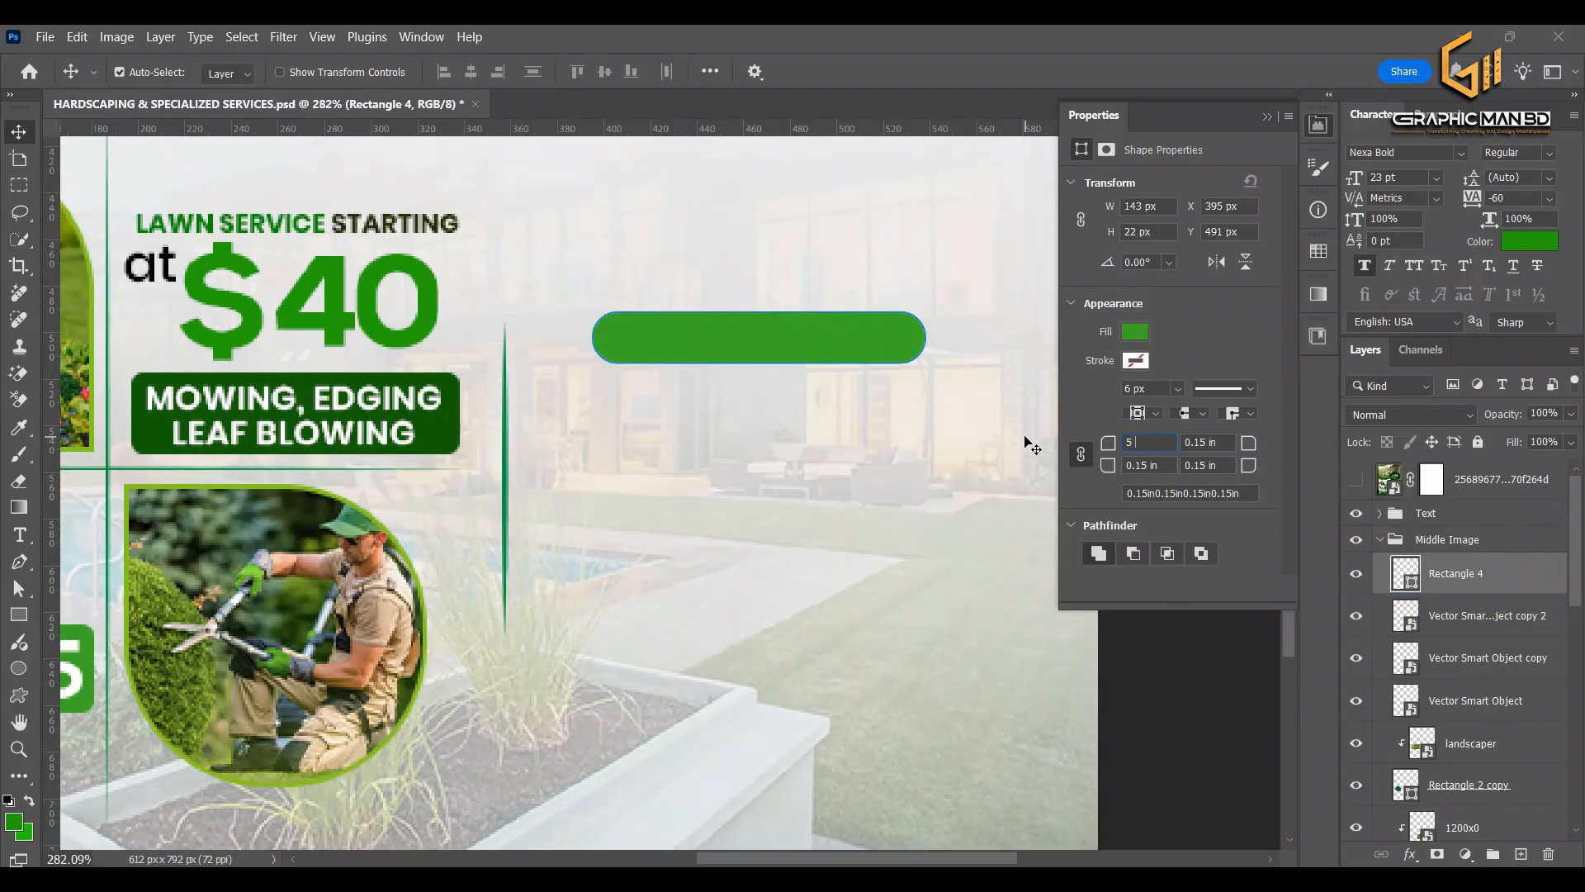
{"action": "type", "text": " px"}
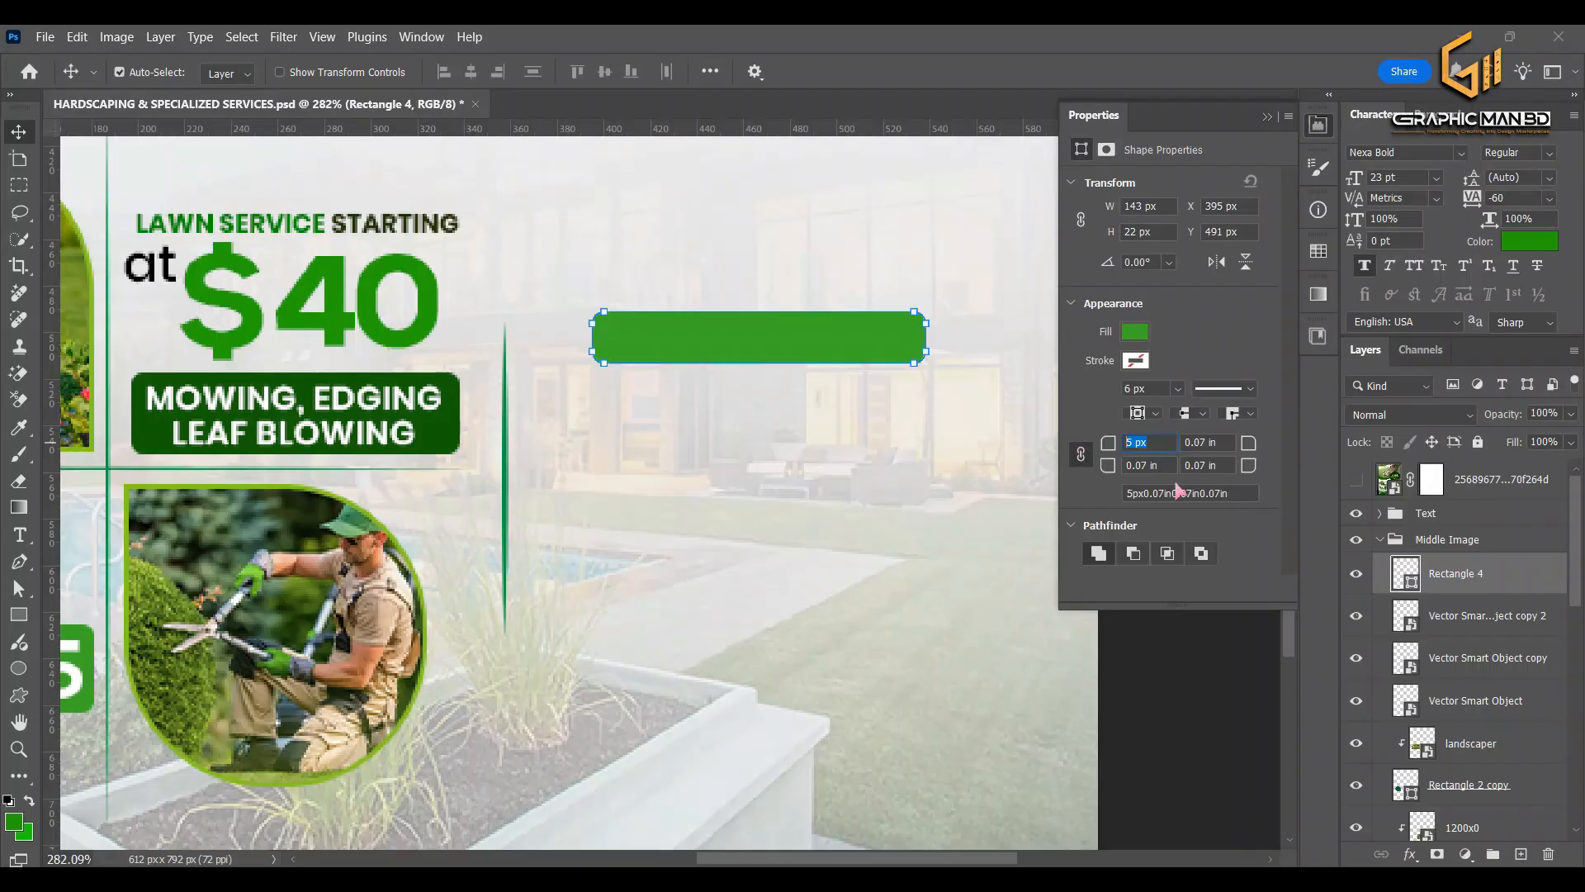
{"action": "left_click", "coordinate": [1109, 466]}
{"action": "type", "text": "5 px"}
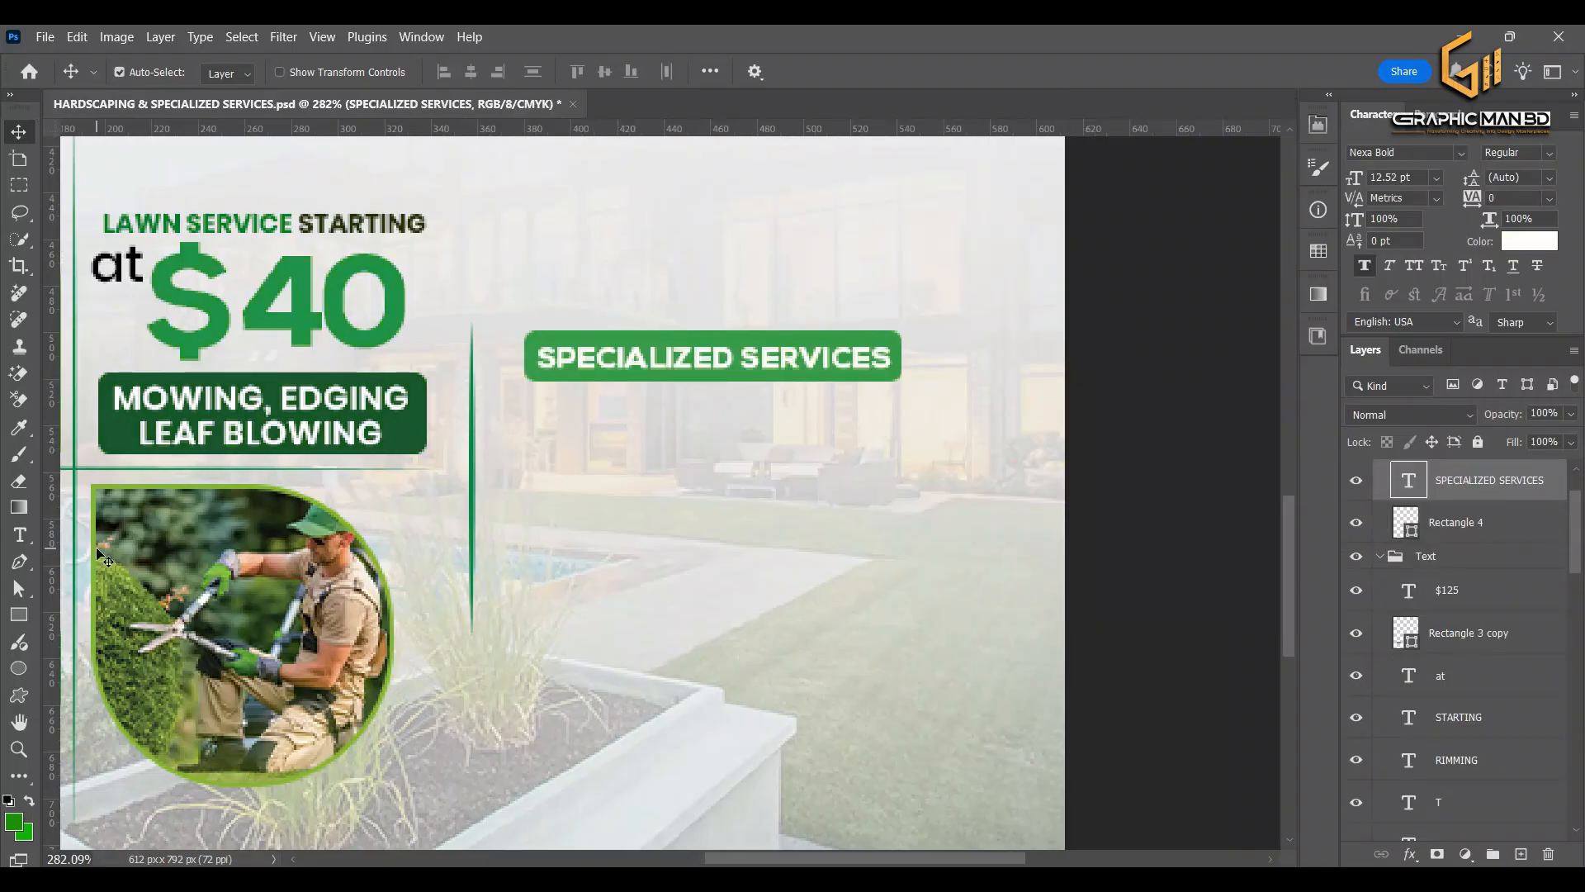
Draw a Pen tool shape about 157 × 14 px under the SPECIALIZED SERVICES bar, with its lower edge peaking upward at the middle
{"action": "right_click", "coordinate": [19, 561]}
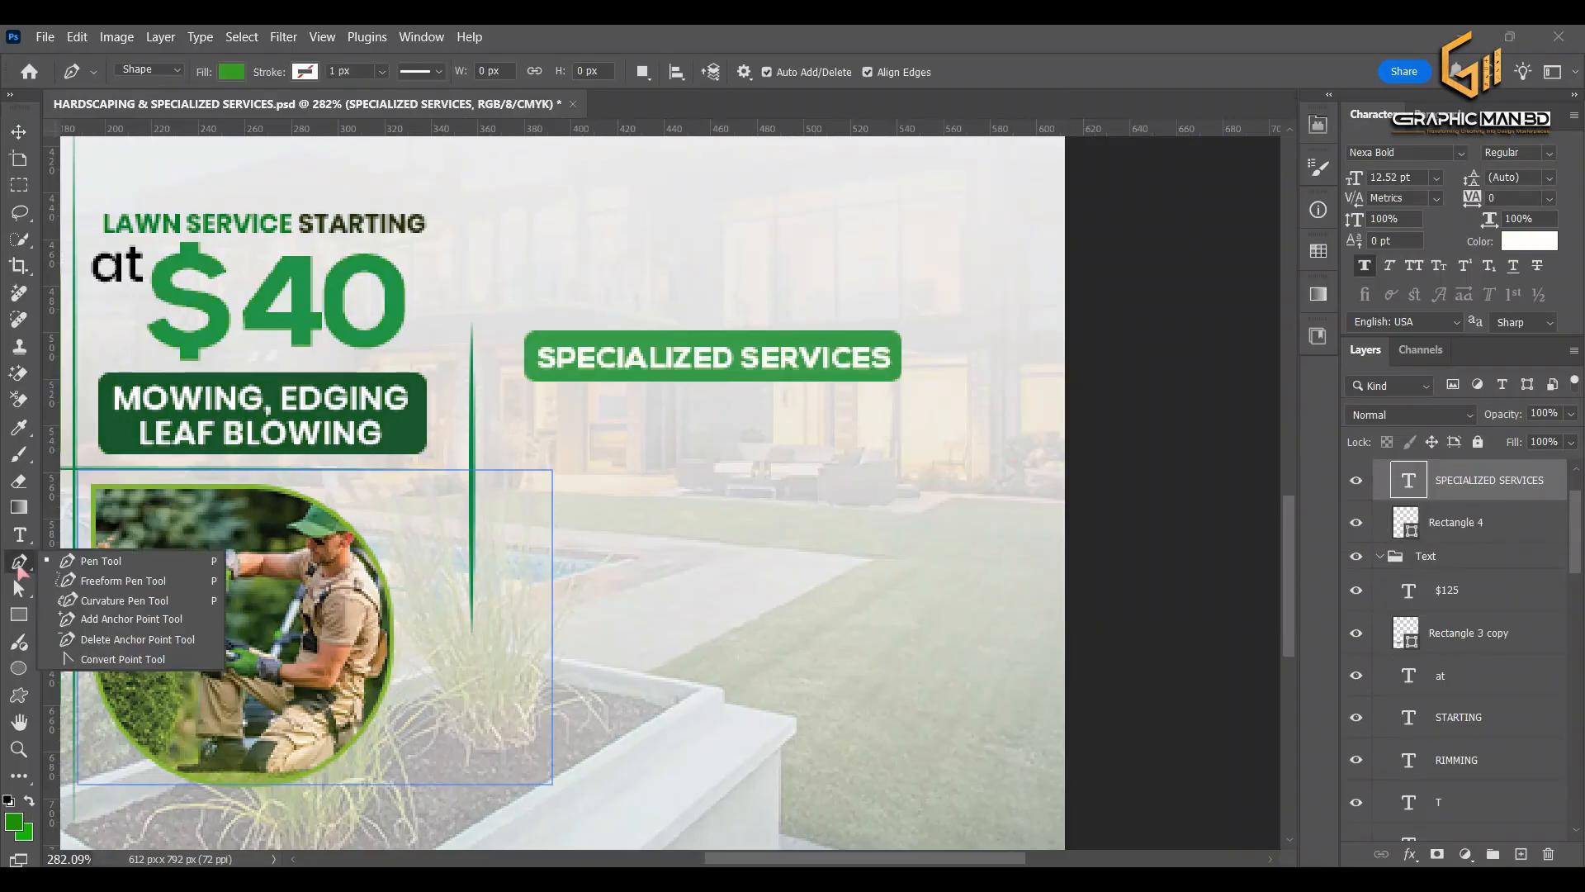
{"action": "left_click", "coordinate": [533, 383]}
{"action": "left_click", "coordinate": [533, 382]}
{"action": "left_click", "coordinate": [899, 383]}
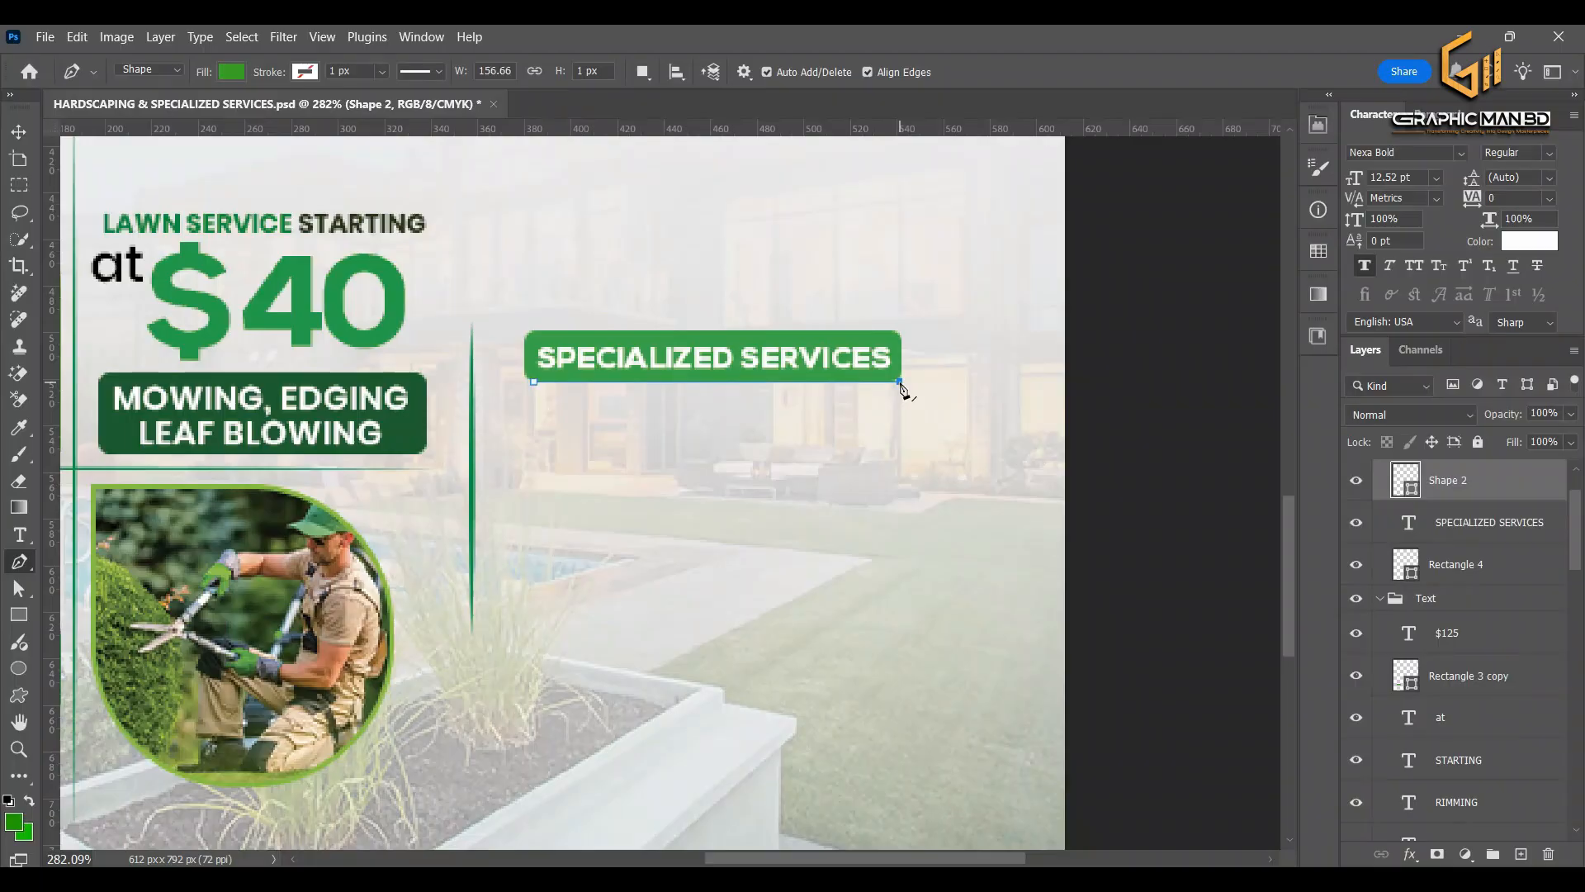
{"action": "left_click", "coordinate": [899, 411]}
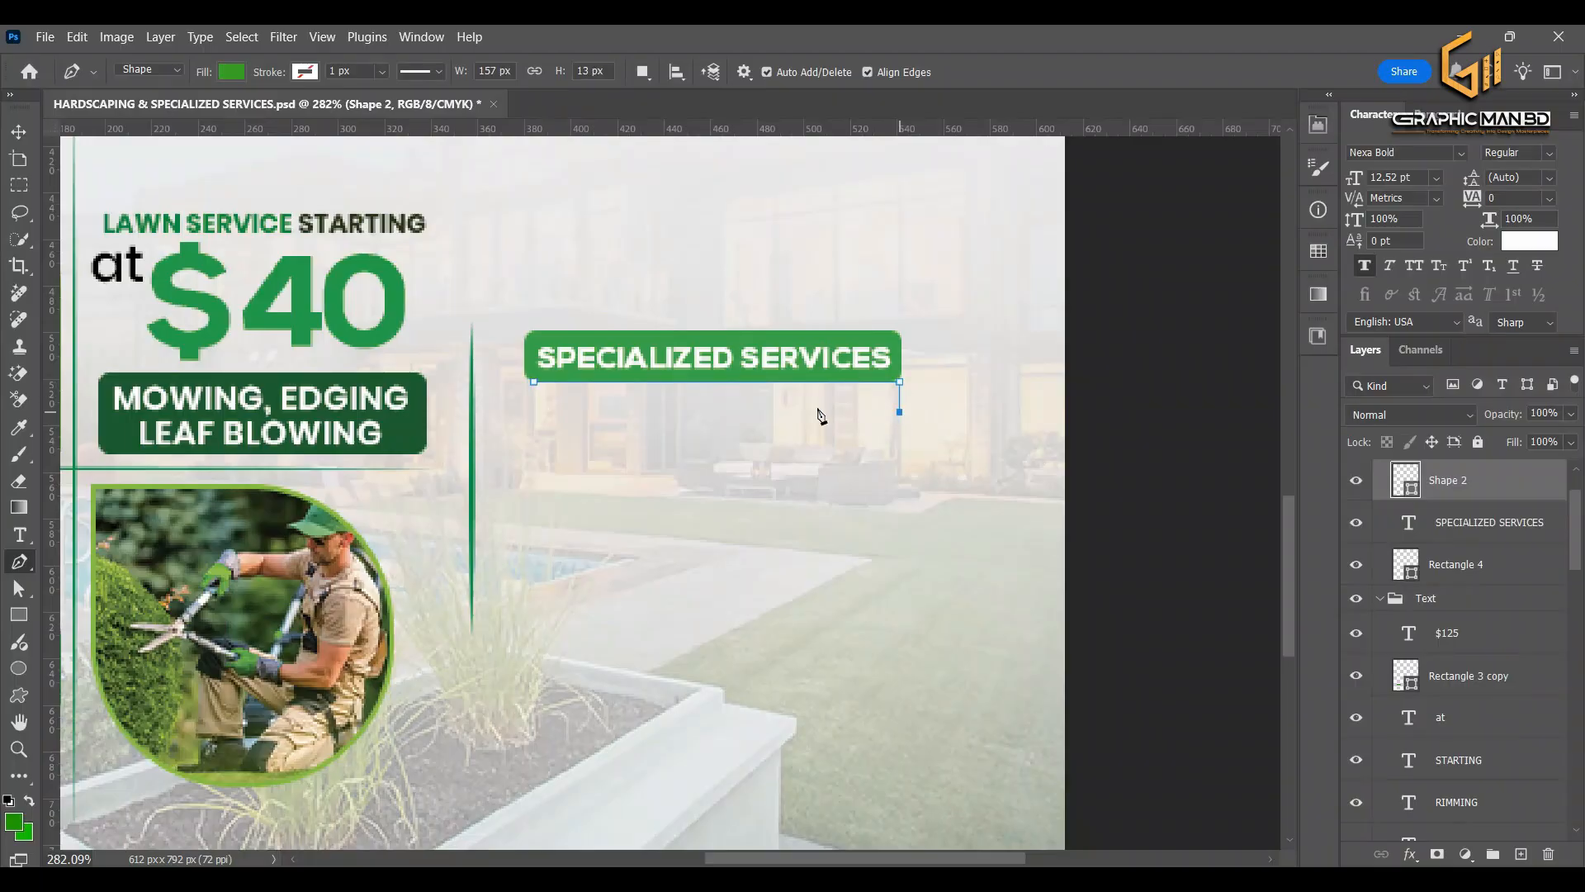
{"action": "left_click", "coordinate": [723, 393]}
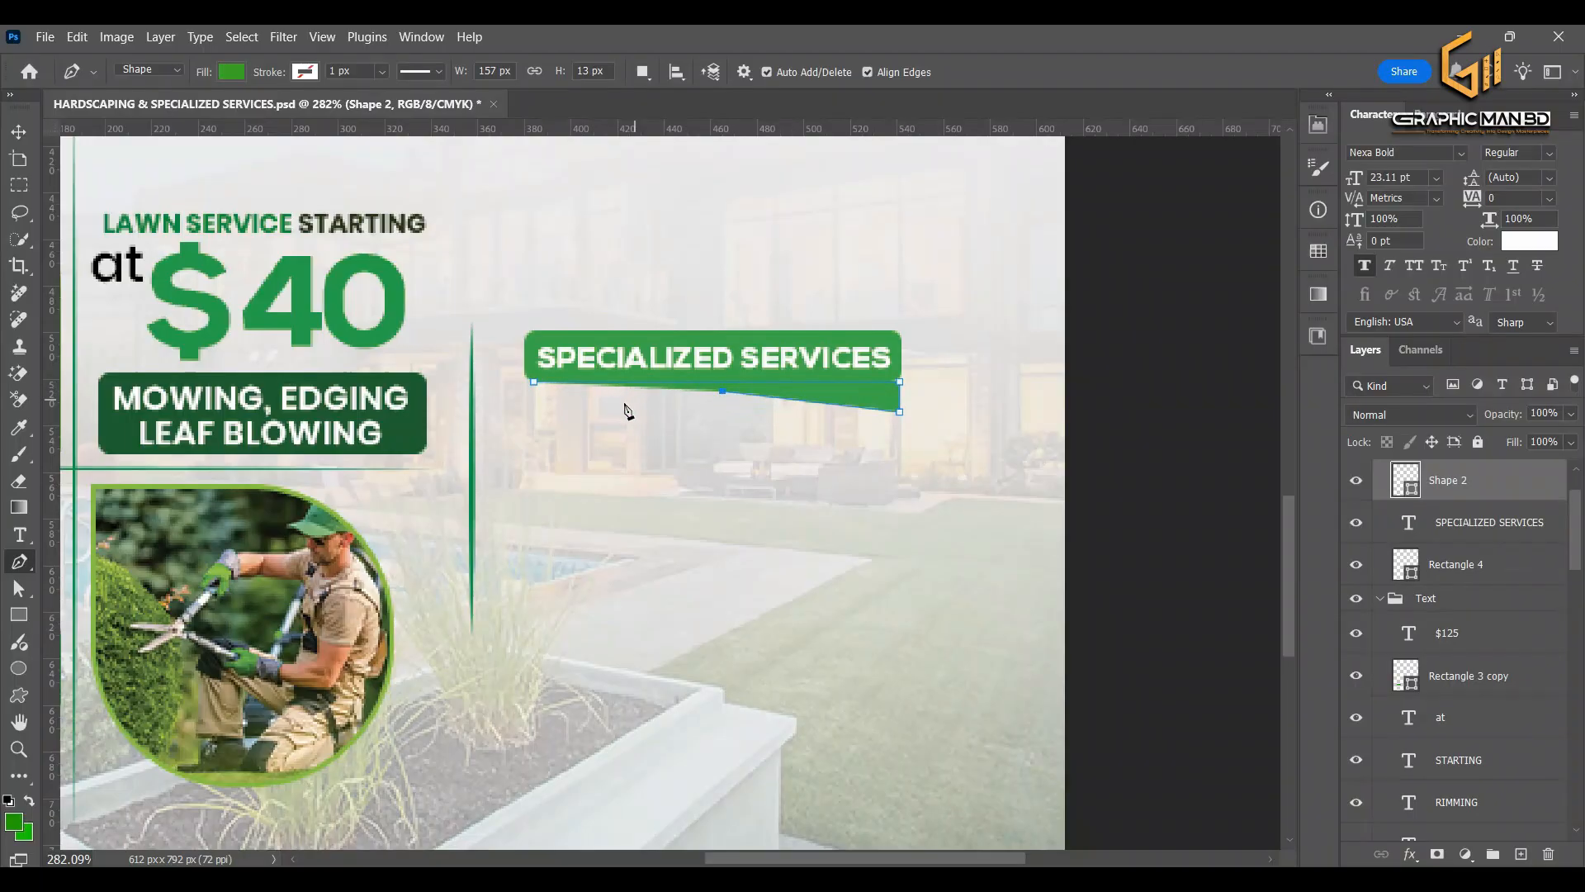
{"action": "left_click", "coordinate": [538, 414]}
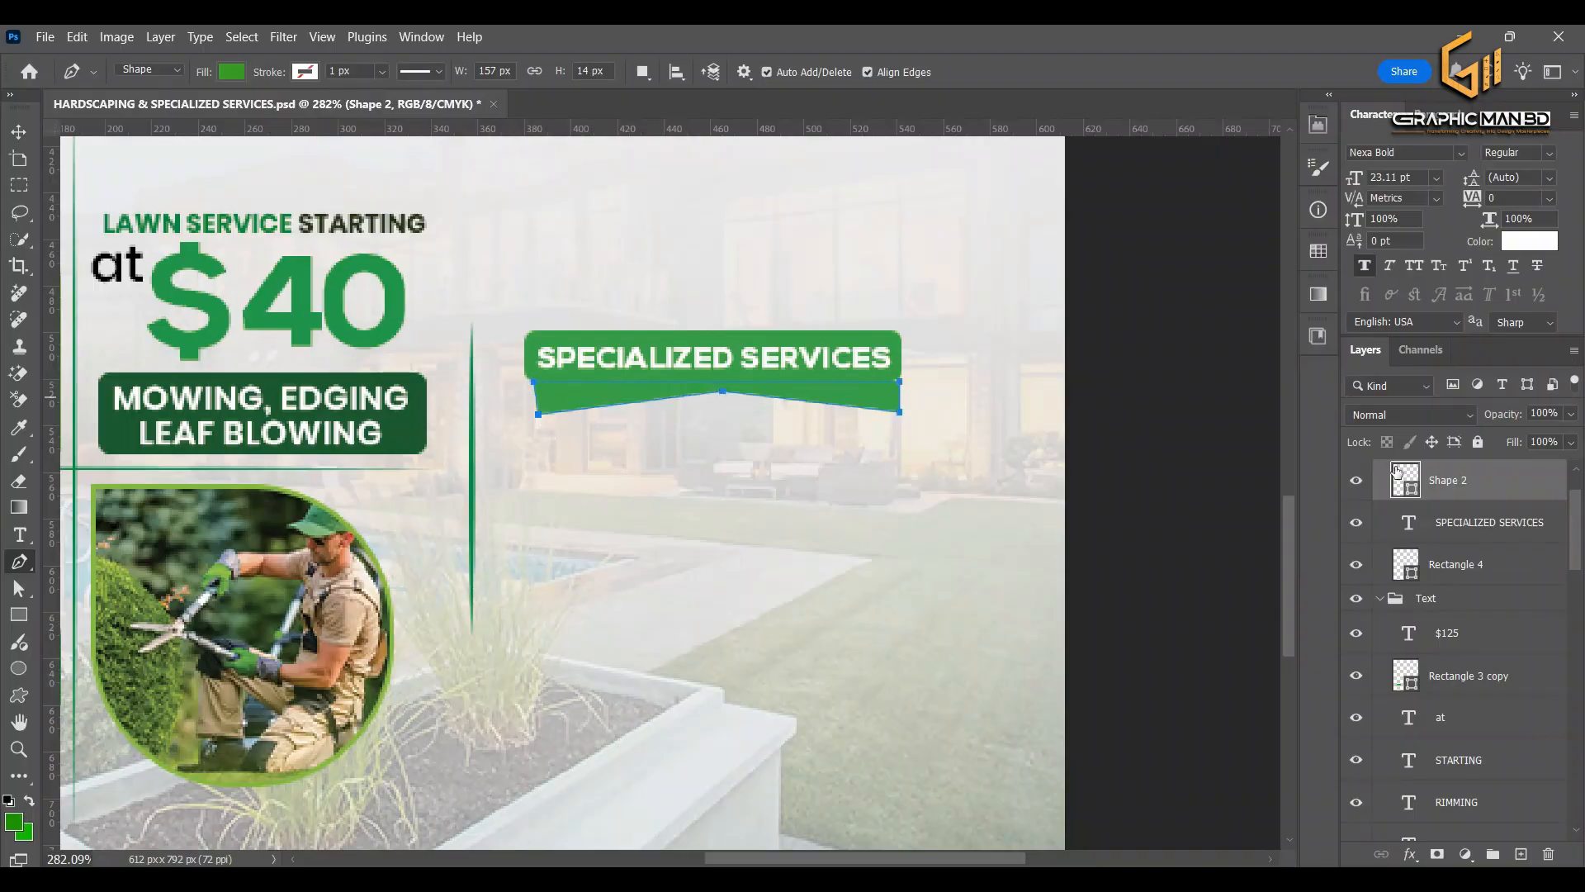
Fill the shape under the bar with near-black and level its lower-left corner with its lower-right corner
{"action": "double_click", "coordinate": [1413, 489]}
{"action": "left_click_drag", "start_coordinate": [1015, 247], "coordinate": [915, 406]}
{"action": "left_click", "coordinate": [1439, 175]}
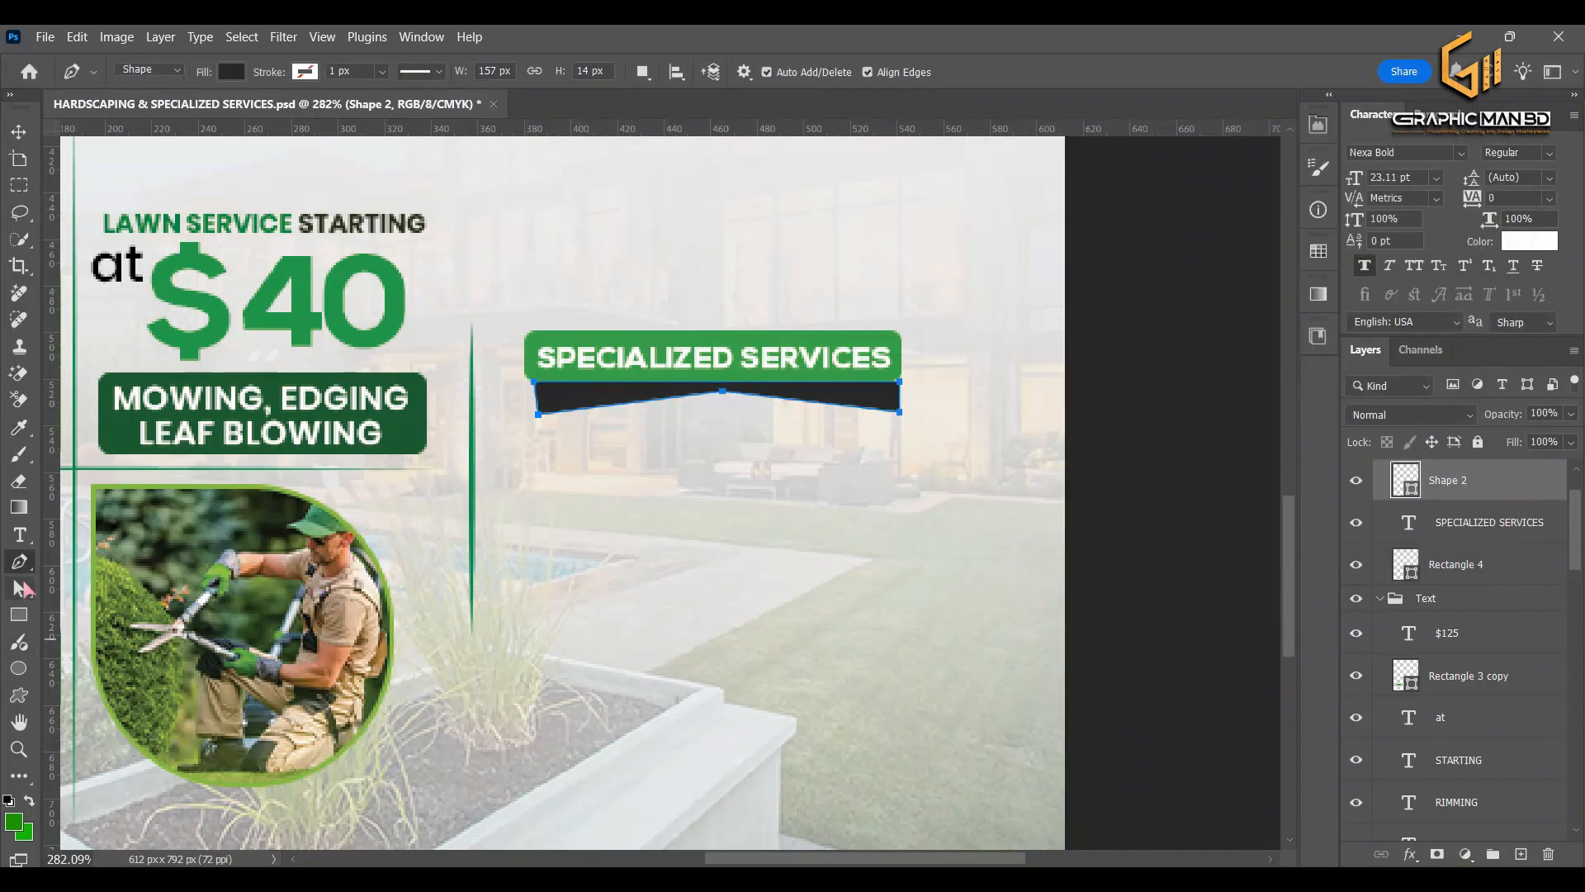
{"action": "left_click", "coordinate": [16, 590]}
{"action": "left_click_drag", "start_coordinate": [533, 418], "coordinate": [533, 415]}
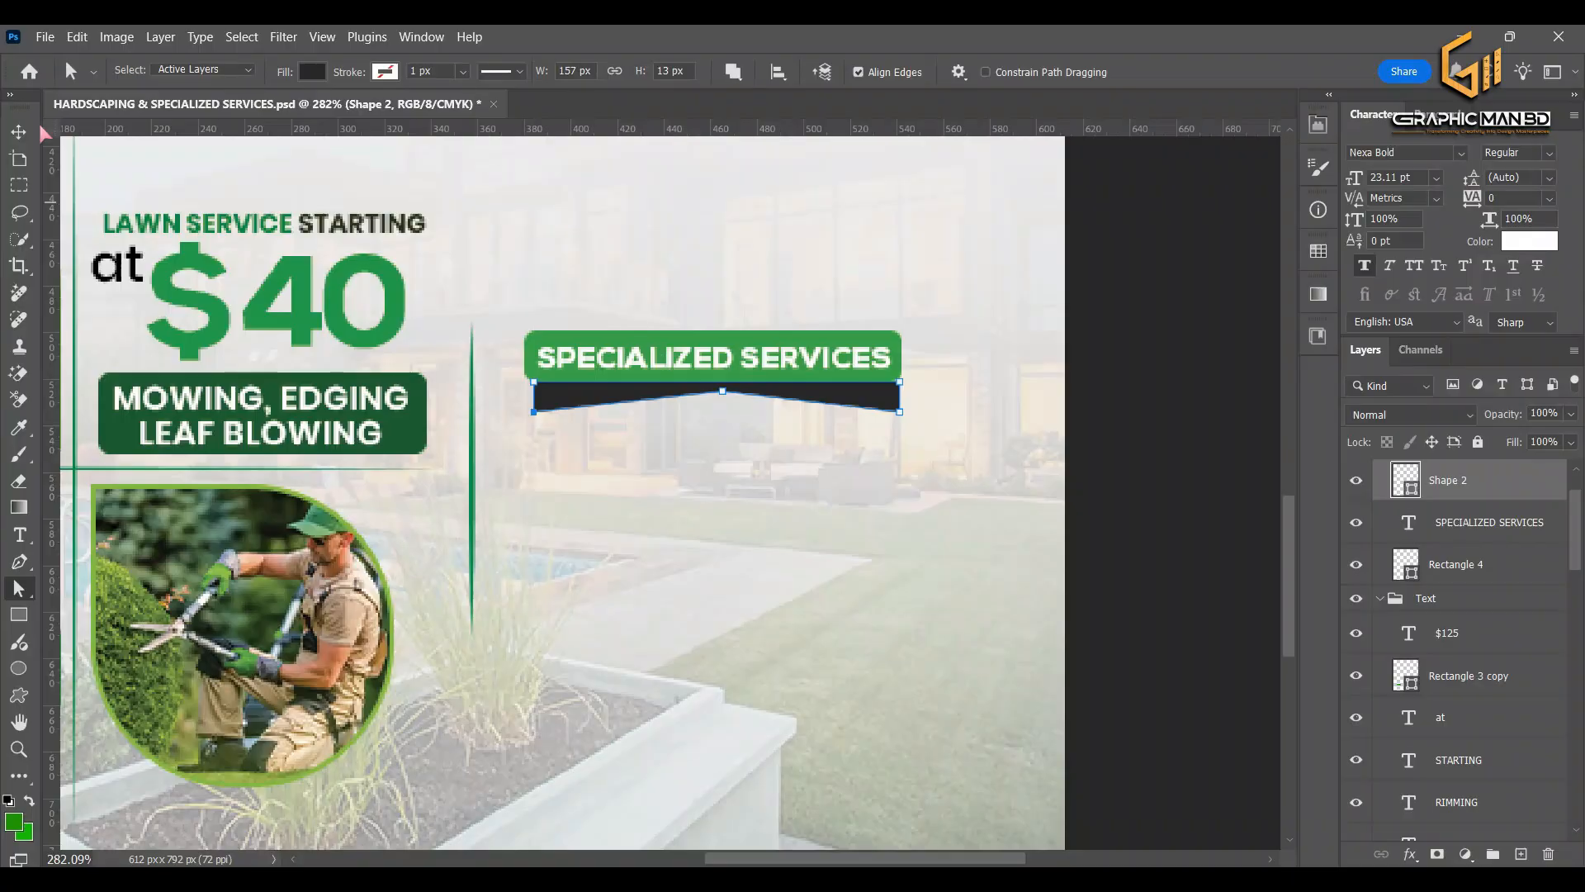
Rasterize the dark shape, then move it slightly up and place its layer beneath the green bar's layer
{"action": "key", "text": "v"}
{"action": "right_click", "coordinate": [1552, 485]}
{"action": "left_click", "coordinate": [1552, 487]}
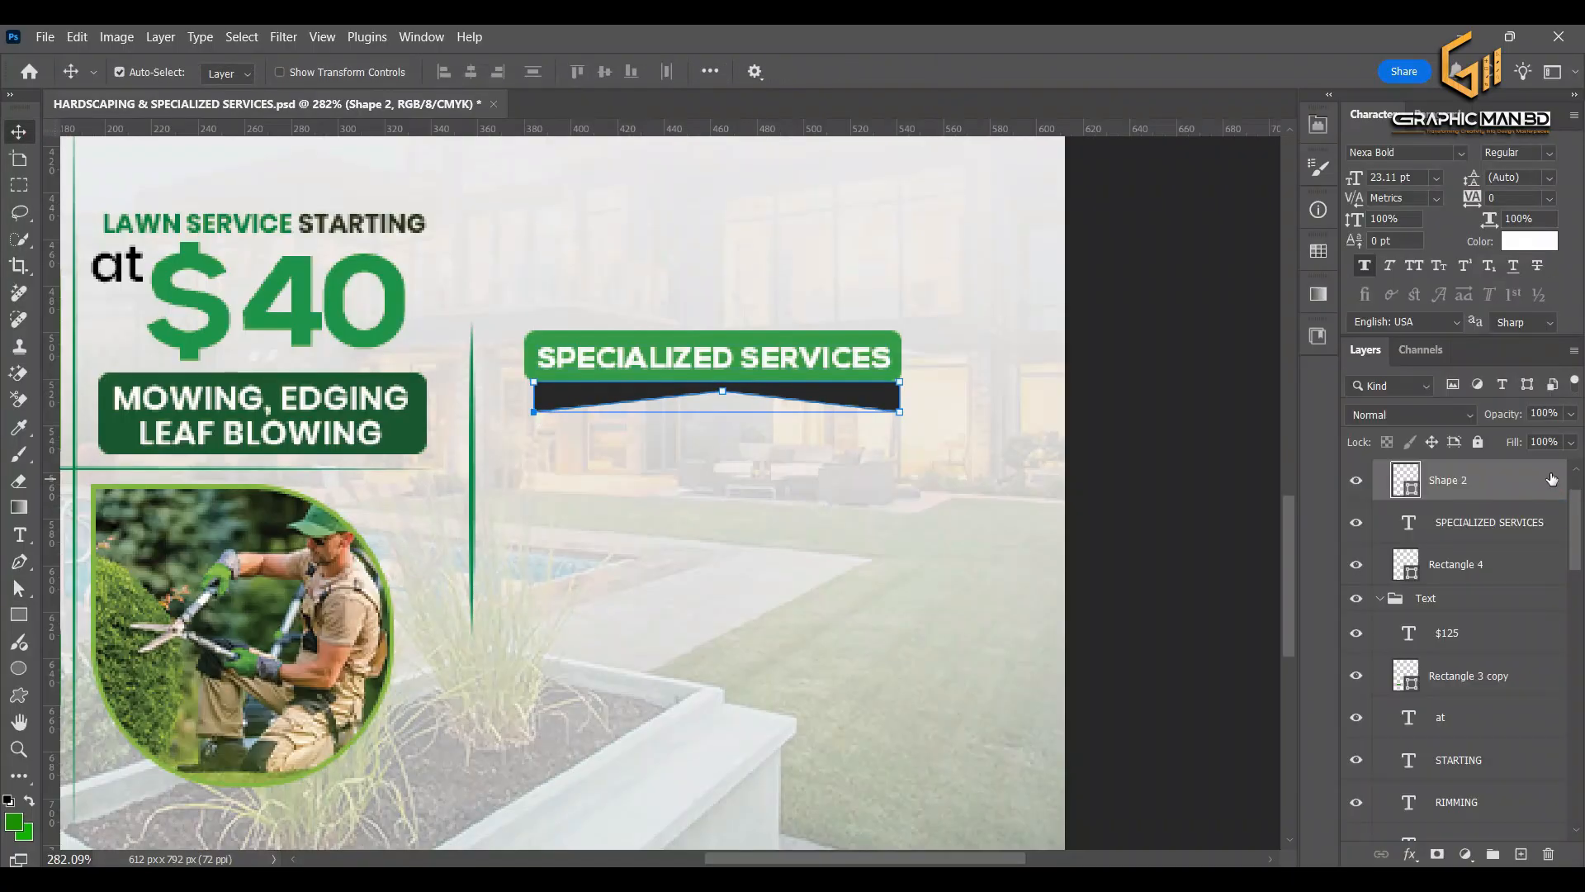
{"action": "right_click", "coordinate": [1550, 487]}
{"action": "left_click", "coordinate": [1417, 753]}
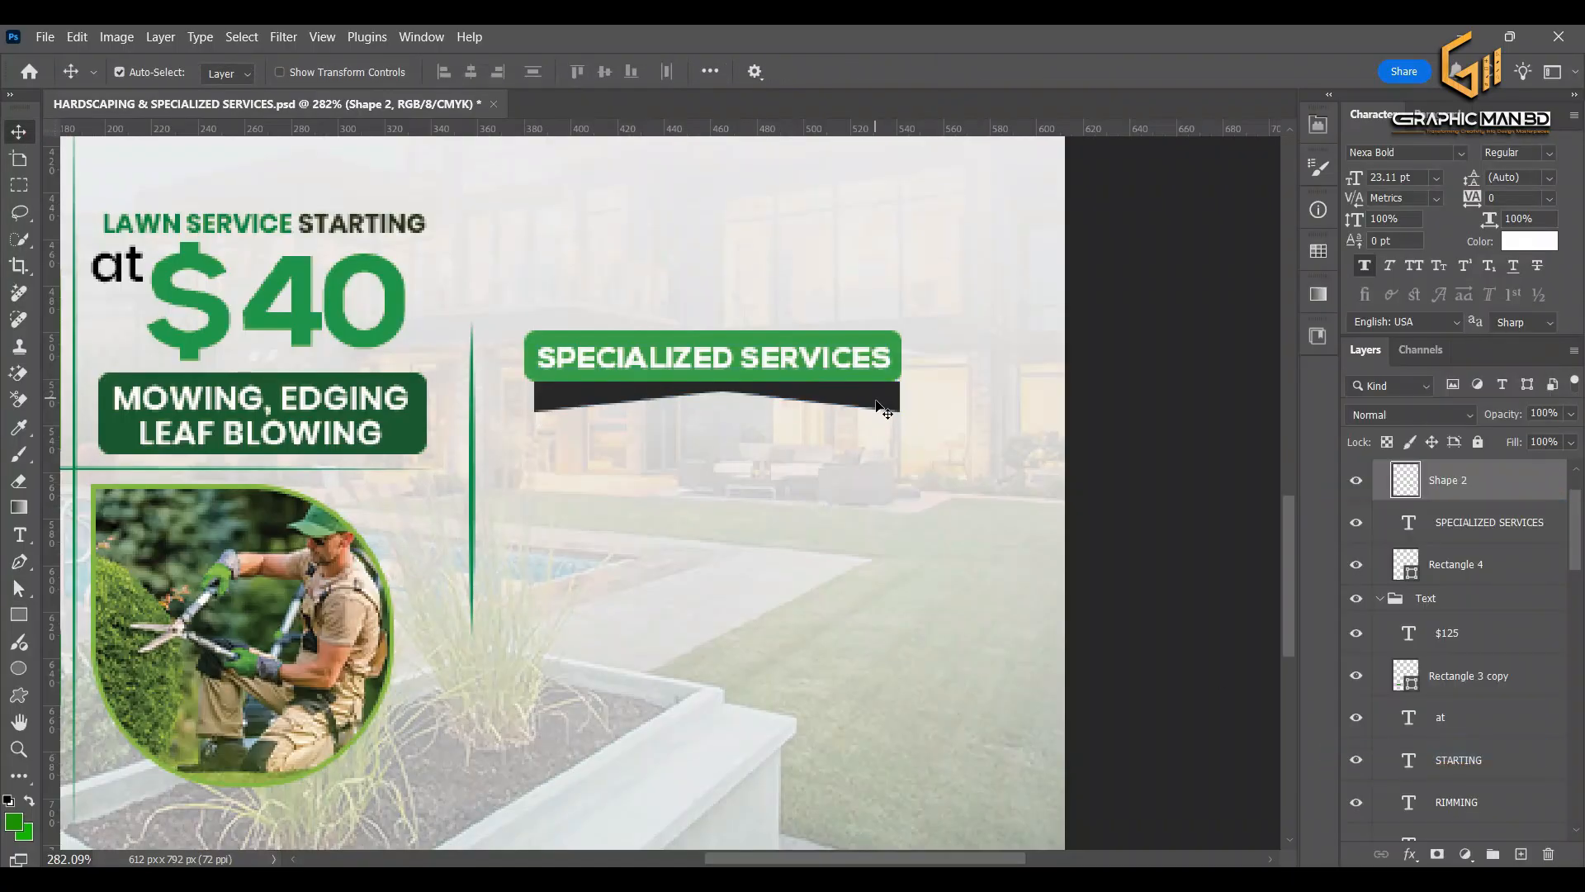
{"action": "mouse_move", "coordinate": [879, 406]}
{"action": "left_mouse_down"}
{"action": "mouse_move", "coordinate": [881, 367]}
{"action": "mouse_move", "coordinate": [878, 395]}
{"action": "left_mouse_up"}
{"action": "left_click_drag", "start_coordinate": [1483, 493], "coordinate": [1468, 586]}
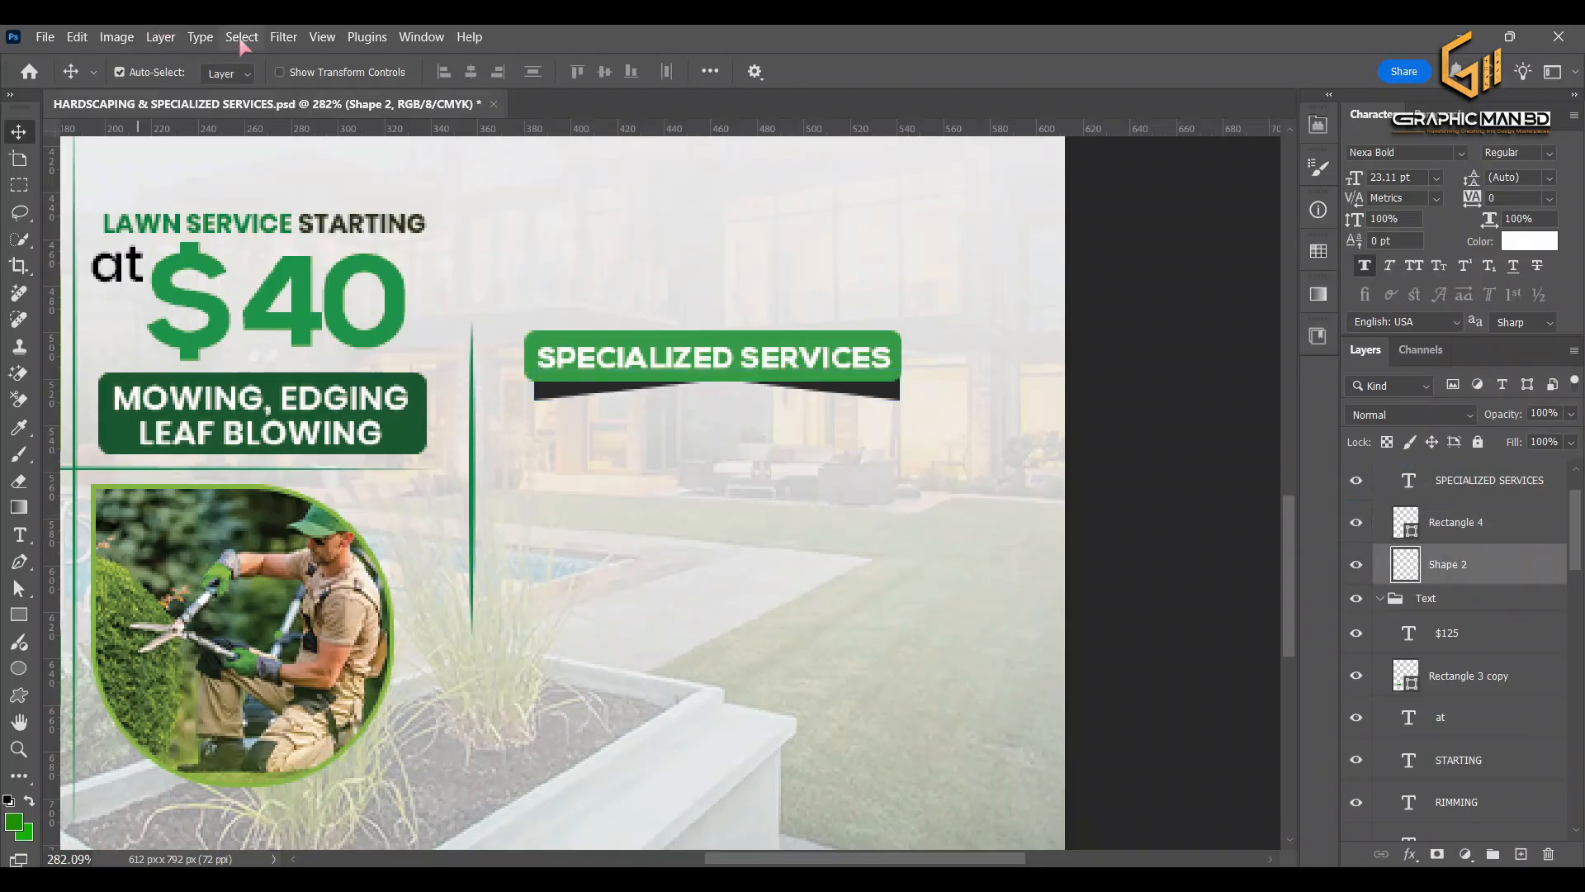
Convert the dark shape to a smart object and apply a Gaussian Blur with a 2.3-pixel radius
{"action": "right_click", "coordinate": [1470, 557]}
{"action": "left_click", "coordinate": [1453, 457]}
{"action": "left_click", "coordinate": [283, 37]}
{"action": "mouse_move", "coordinate": [306, 269]}
{"action": "left_click", "coordinate": [577, 343]}
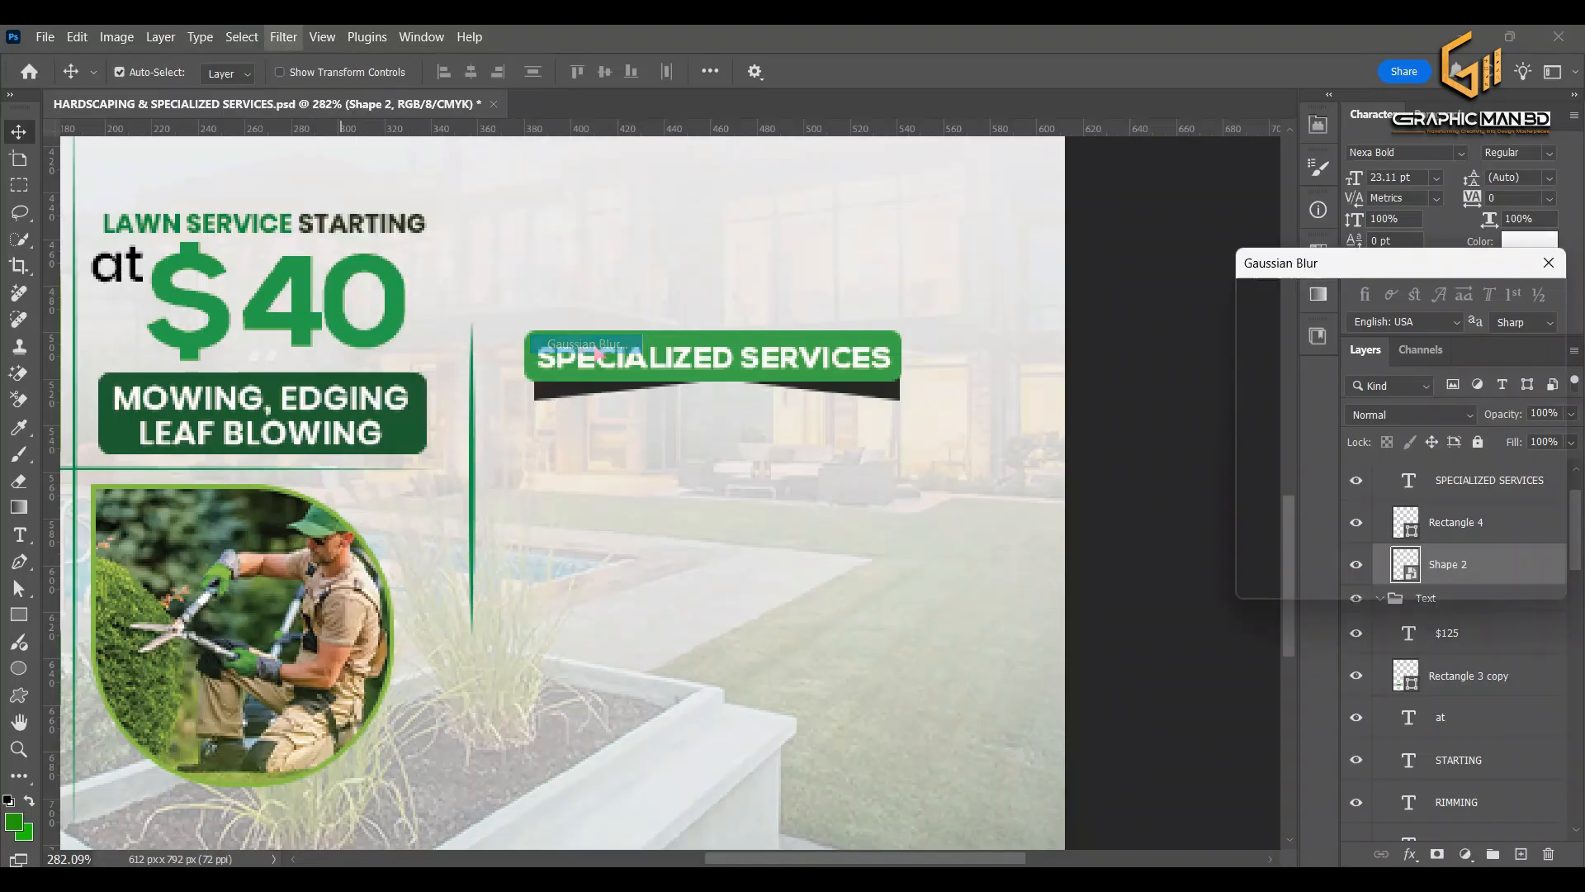
{"action": "left_click_drag", "start_coordinate": [1318, 584], "coordinate": [1279, 584]}
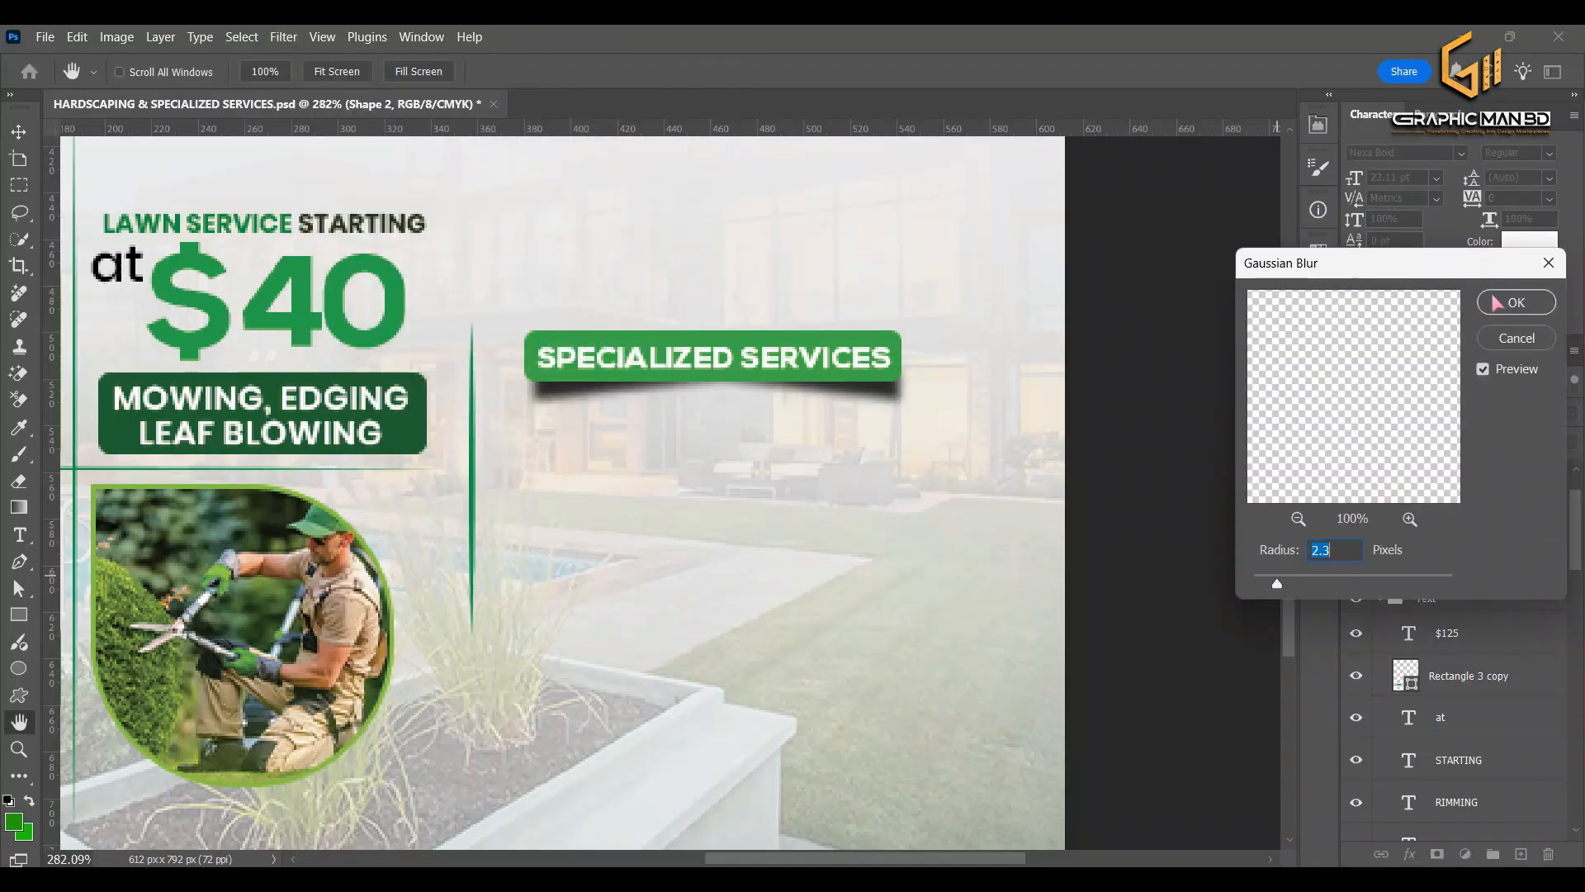
{"action": "left_click", "coordinate": [1498, 304]}
Lower the blurred shadow's opacity to 58% and group it with the bar and its text as SPECIALIZED SERVICES
{"action": "left_click_drag", "start_coordinate": [1503, 421], "coordinate": [1464, 421]}
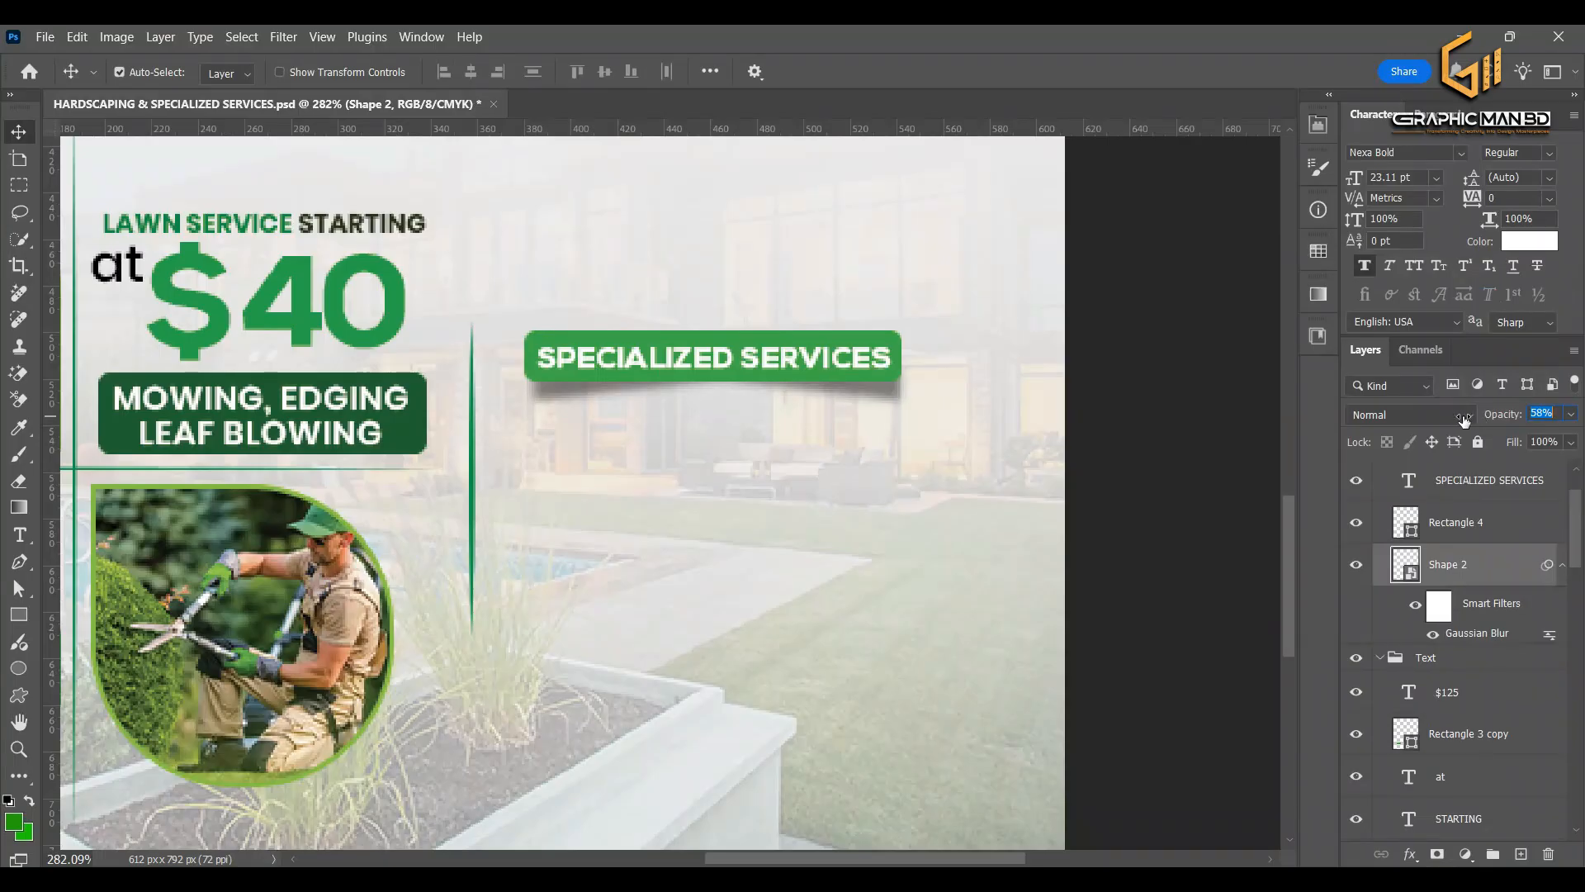
{"action": "left_click", "coordinate": [1455, 522]}
{"action": "left_click", "coordinate": [1443, 491], "text": "shift"}
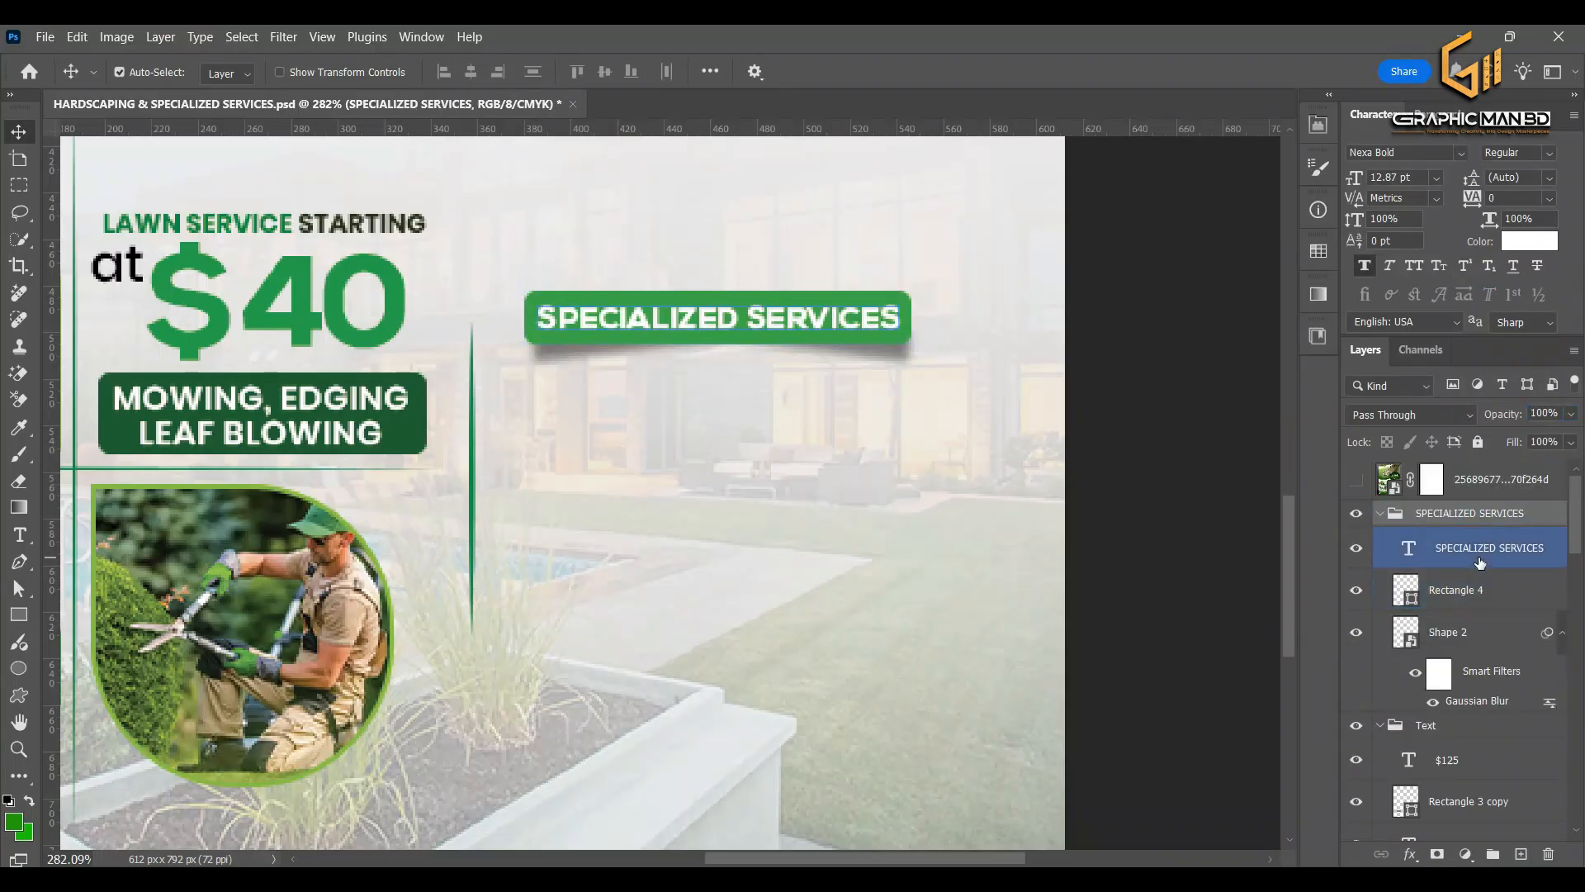
Add a Gradient Overlay to the green bar and set its end stop to 24a504, sampled from the $40 text
{"action": "left_click", "coordinate": [1478, 548]}
{"action": "double_click", "coordinate": [1552, 588]}
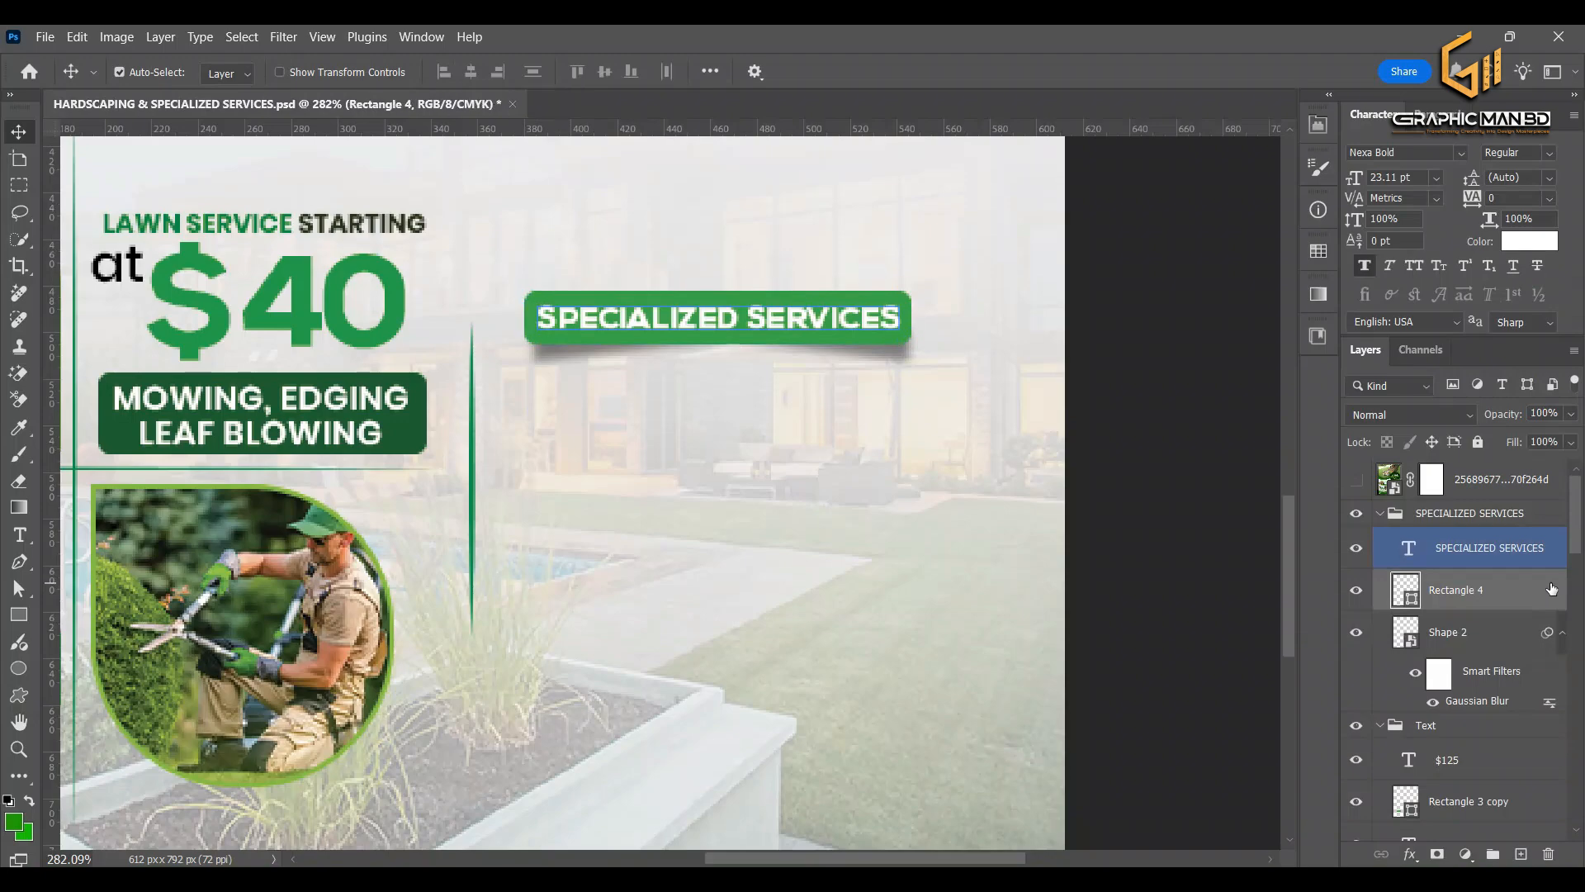
{"action": "left_click", "coordinate": [960, 575]}
{"action": "left_click", "coordinate": [1181, 369]}
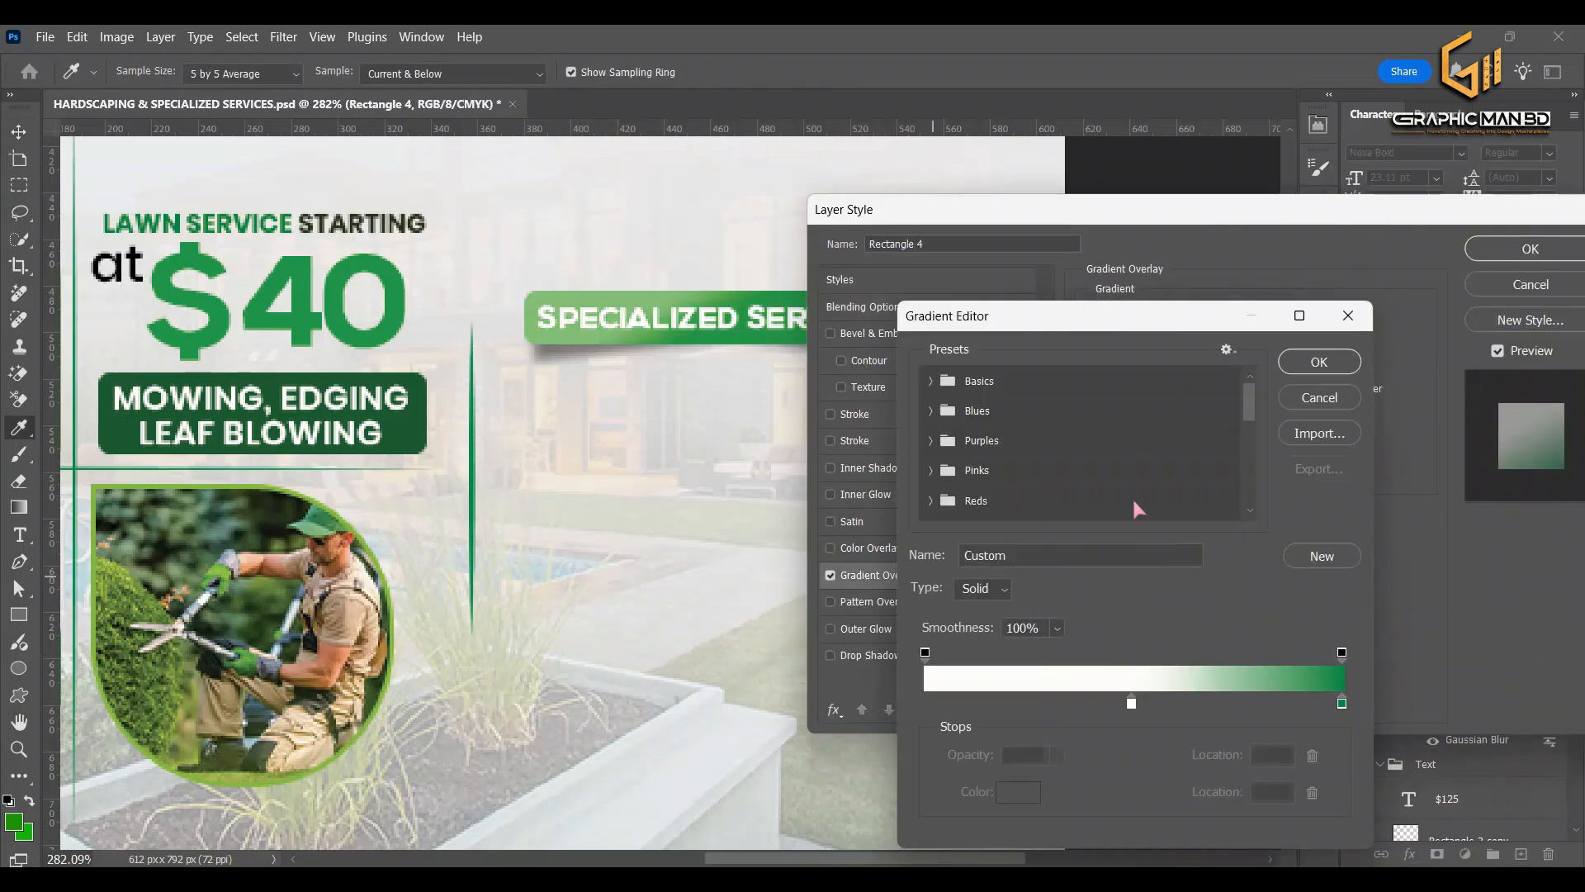
{"action": "left_click", "coordinate": [1341, 703]}
{"action": "left_click", "coordinate": [1017, 792]}
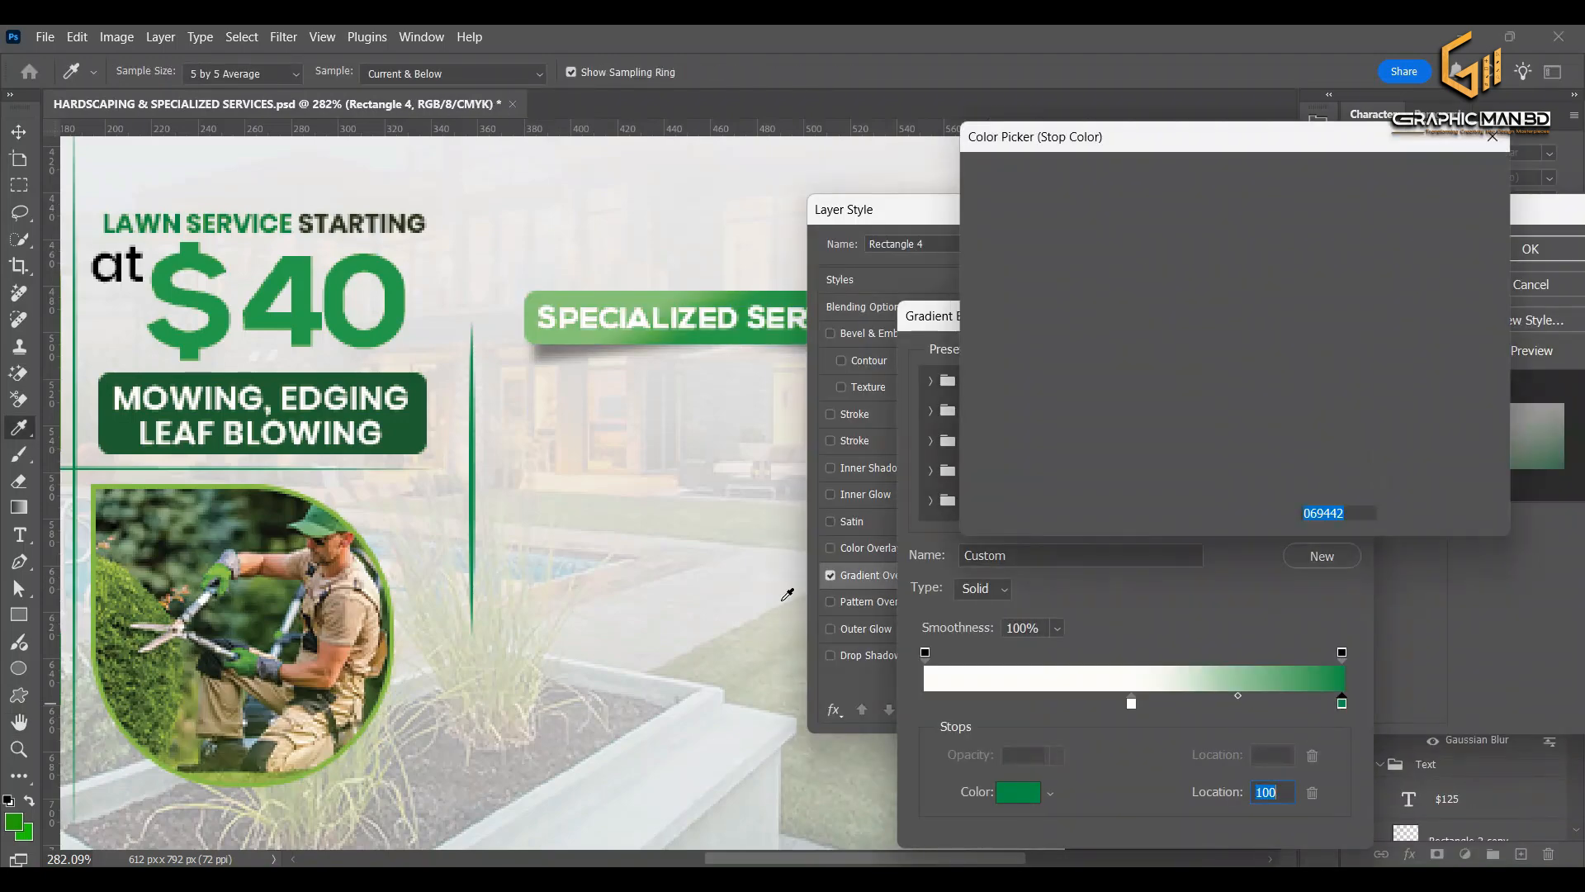
{"action": "left_click", "coordinate": [345, 274]}
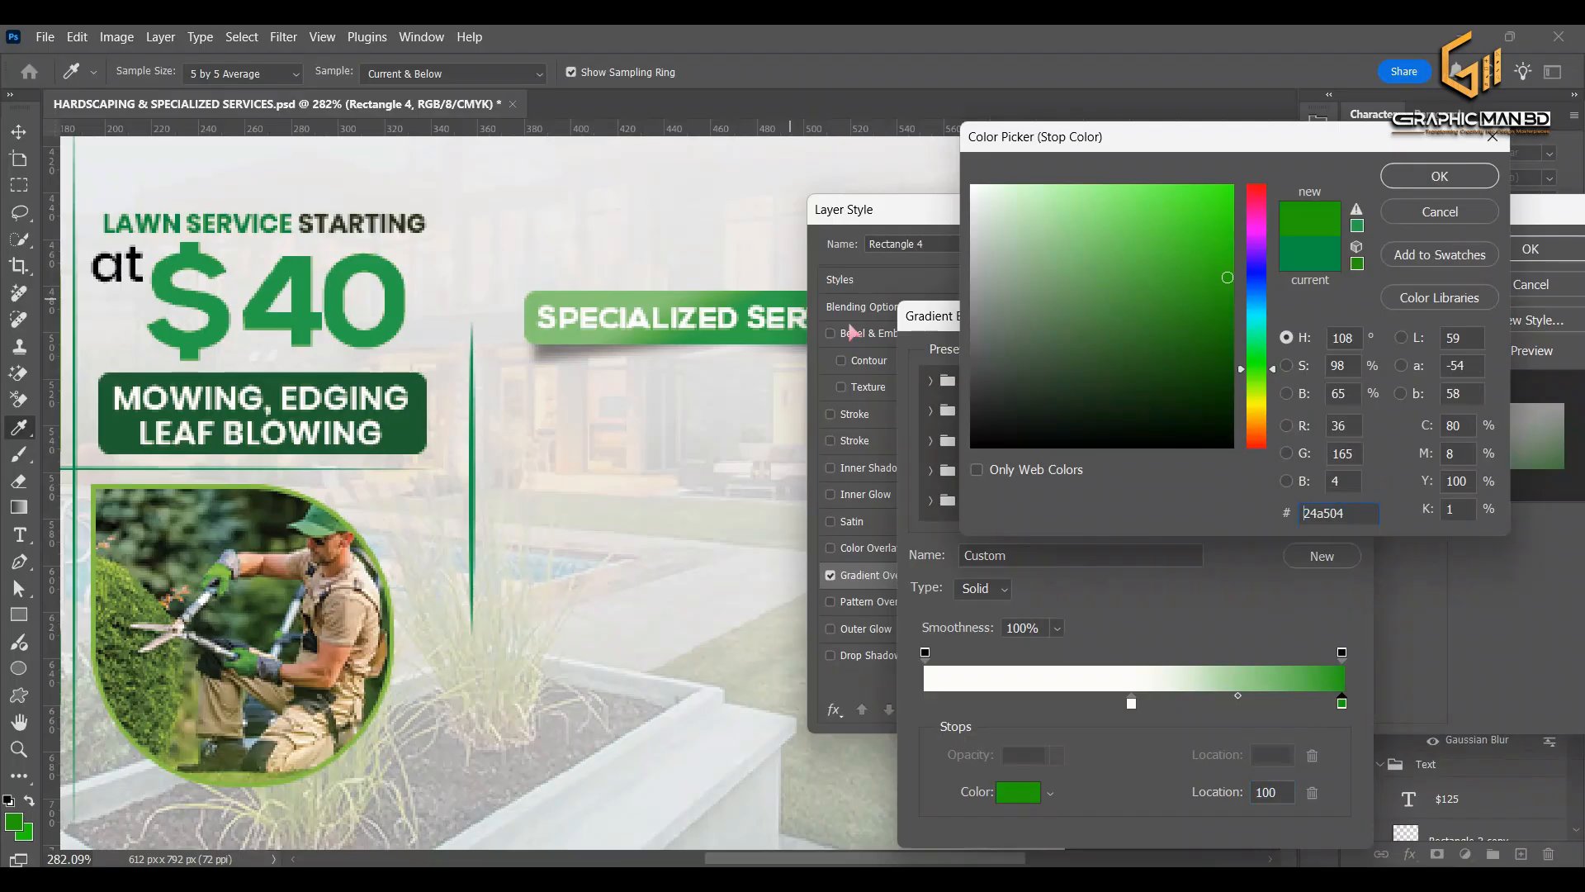
{"action": "left_click", "coordinate": [1436, 176]}
Remove the white middle stop from the gradient and color its start stop with the dark green of the MOWING, EDGING box
{"action": "left_click", "coordinate": [924, 702]}
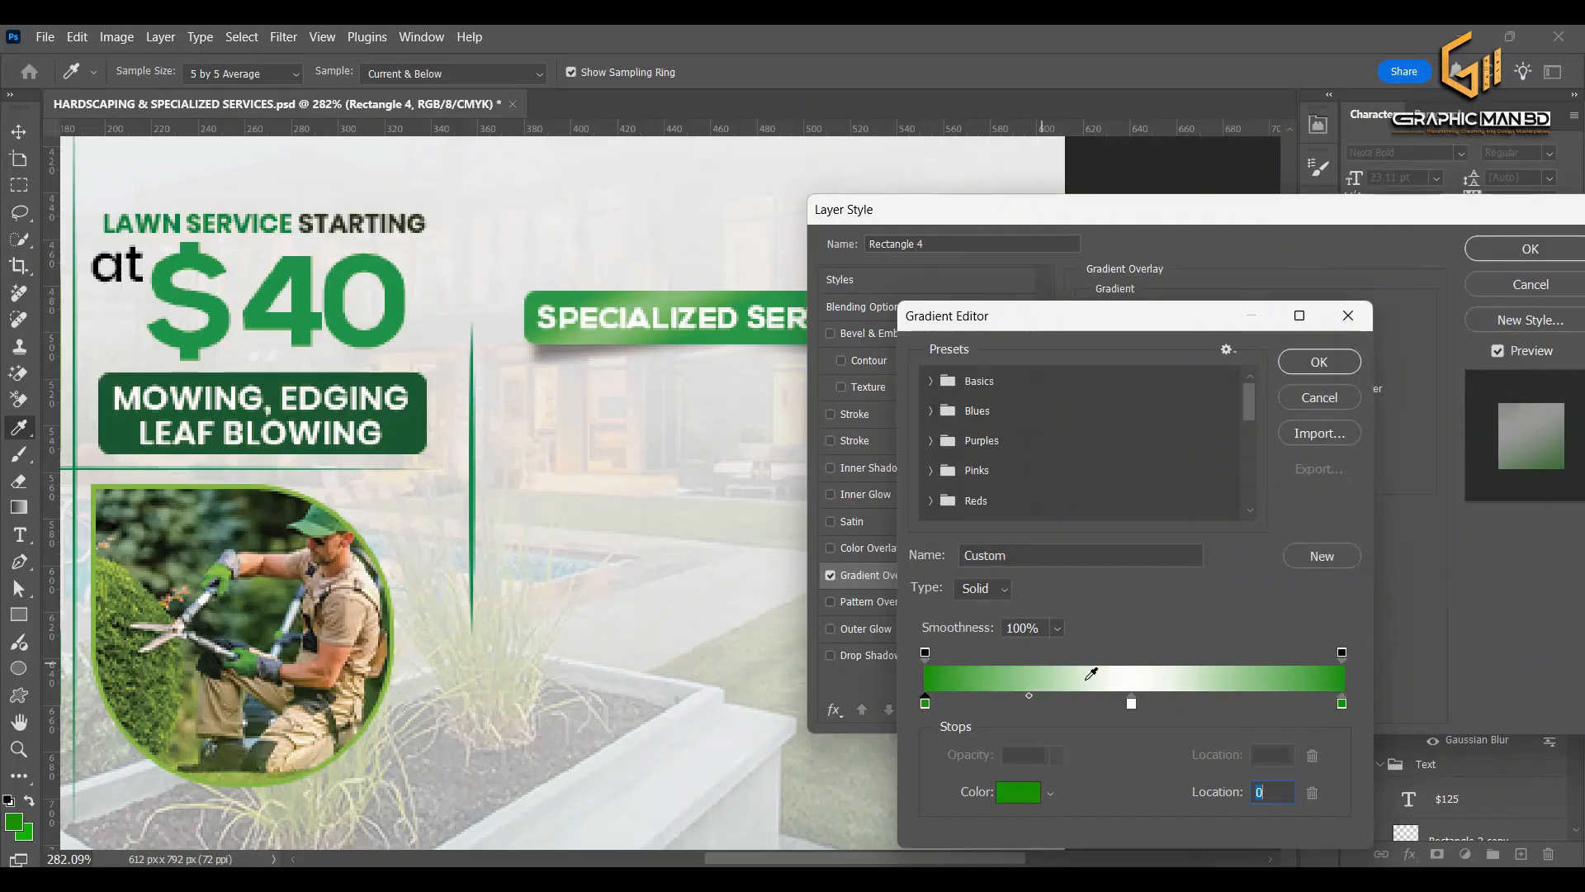
{"action": "left_click_drag", "start_coordinate": [1131, 704], "coordinate": [1131, 749]}
{"action": "left_click", "coordinate": [924, 706]}
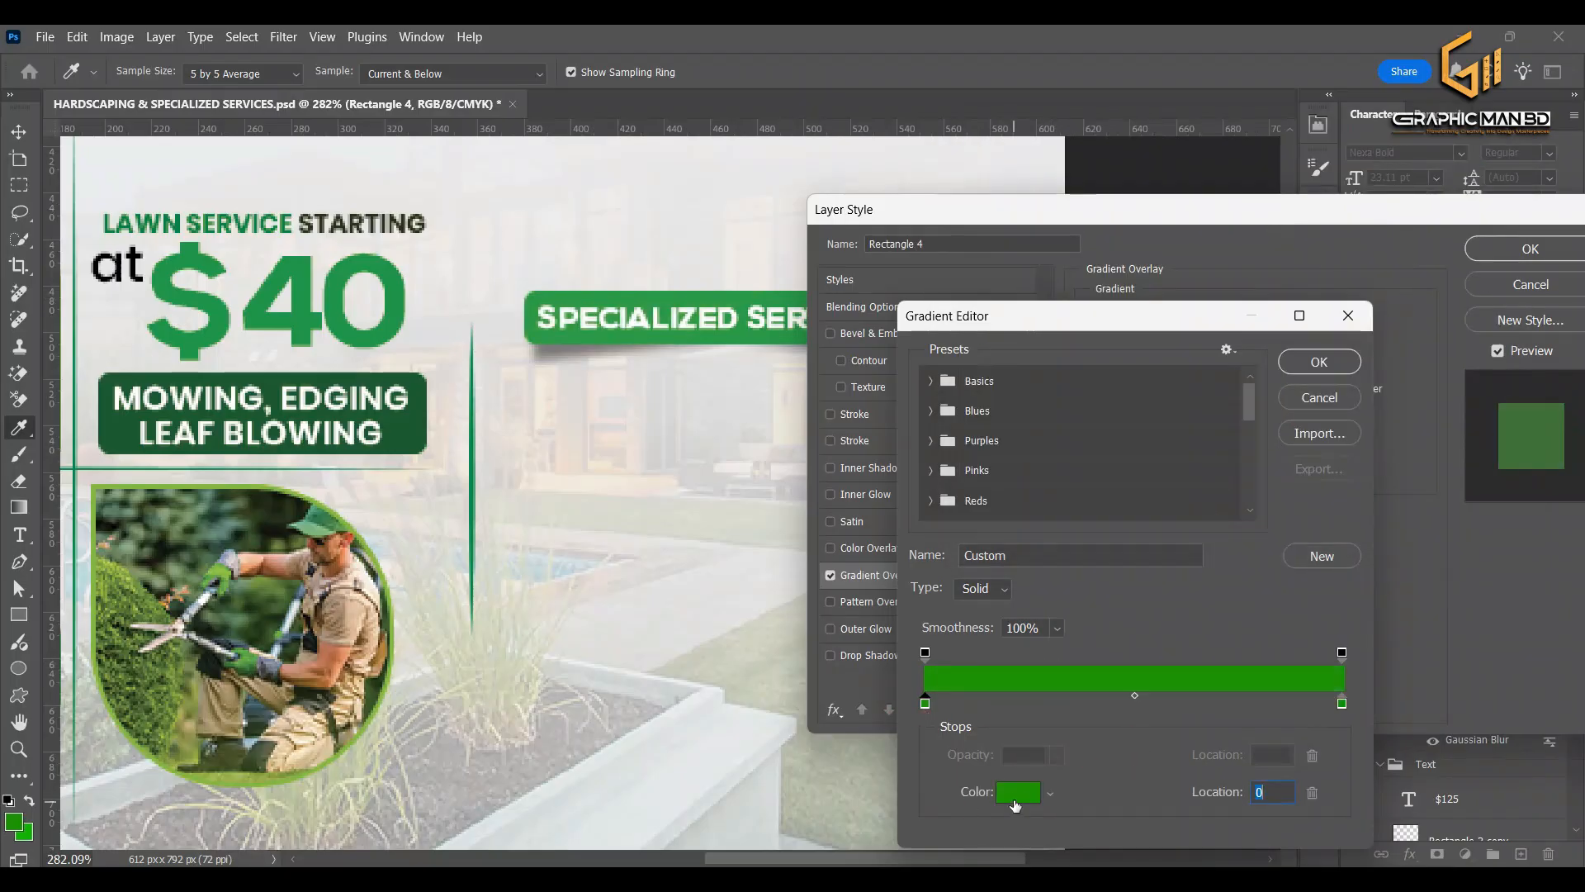
{"action": "left_click", "coordinate": [1011, 797]}
{"action": "left_click", "coordinate": [413, 424]}
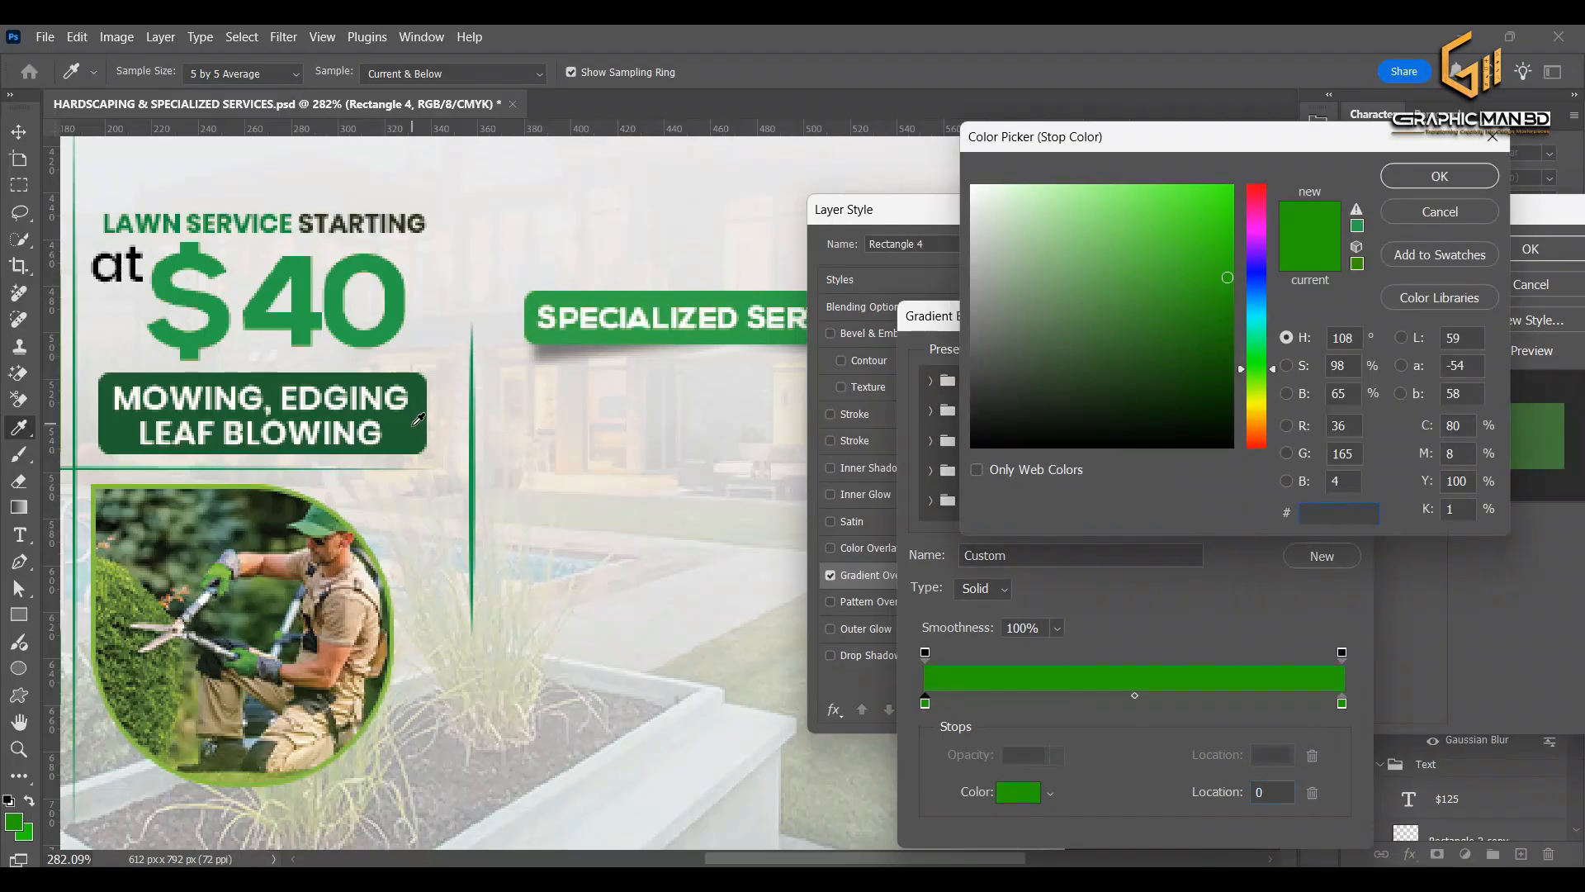
{"action": "left_click", "coordinate": [1437, 175]}
{"action": "left_click", "coordinate": [1317, 363]}
{"action": "left_click", "coordinate": [1317, 368]}
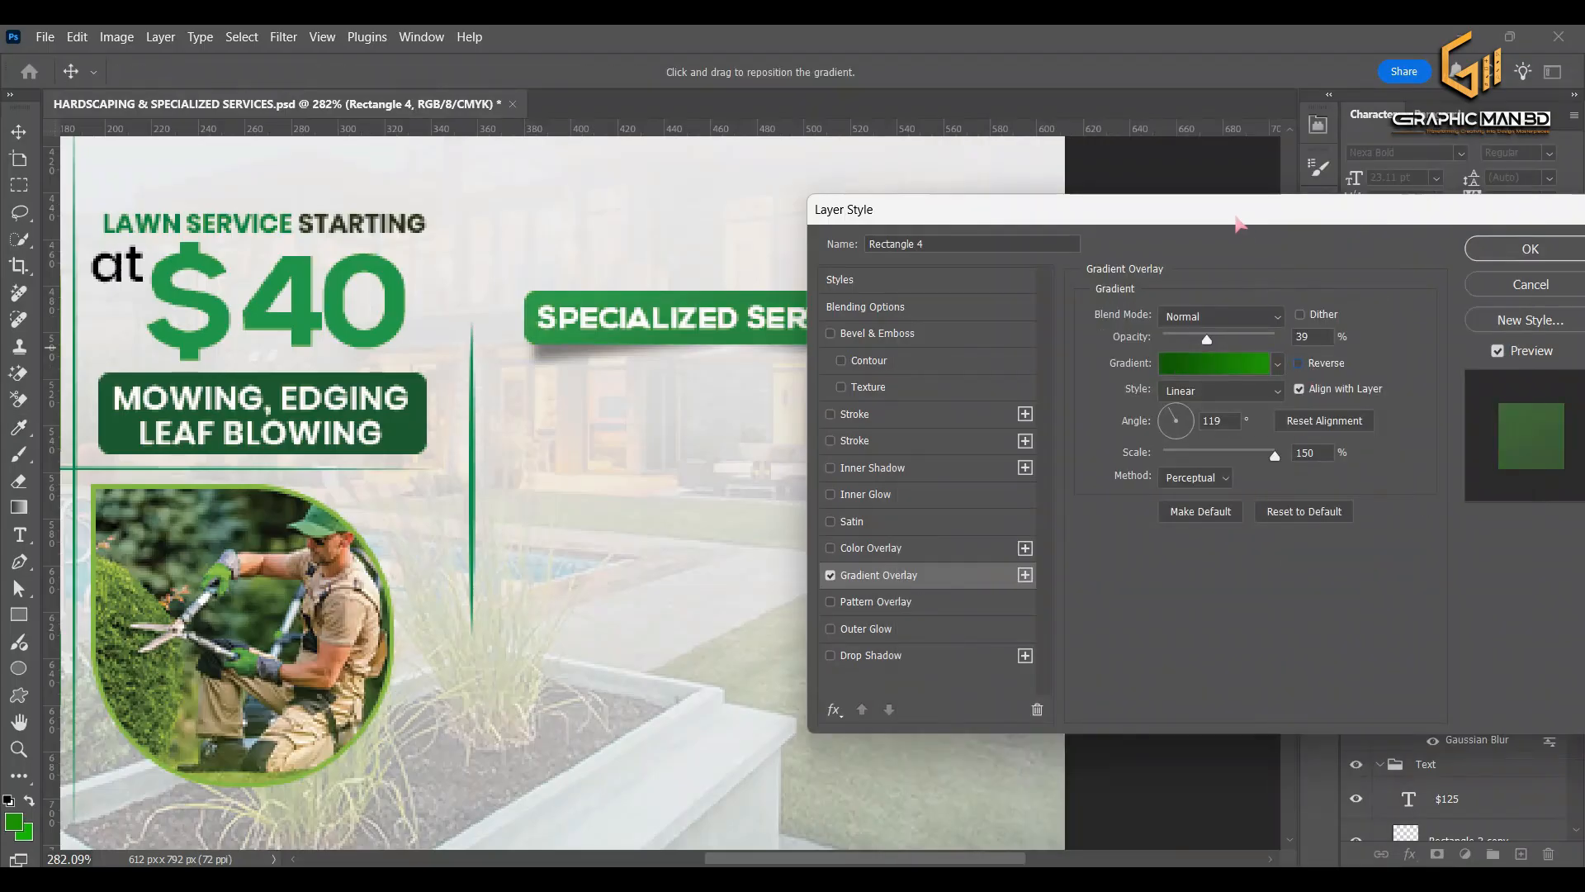
Set the bar's gradient overlay to 100% opacity, 0° angle and 150% scale, and reverse its direction
{"action": "left_click_drag", "start_coordinate": [1247, 210], "coordinate": [1245, 334]}
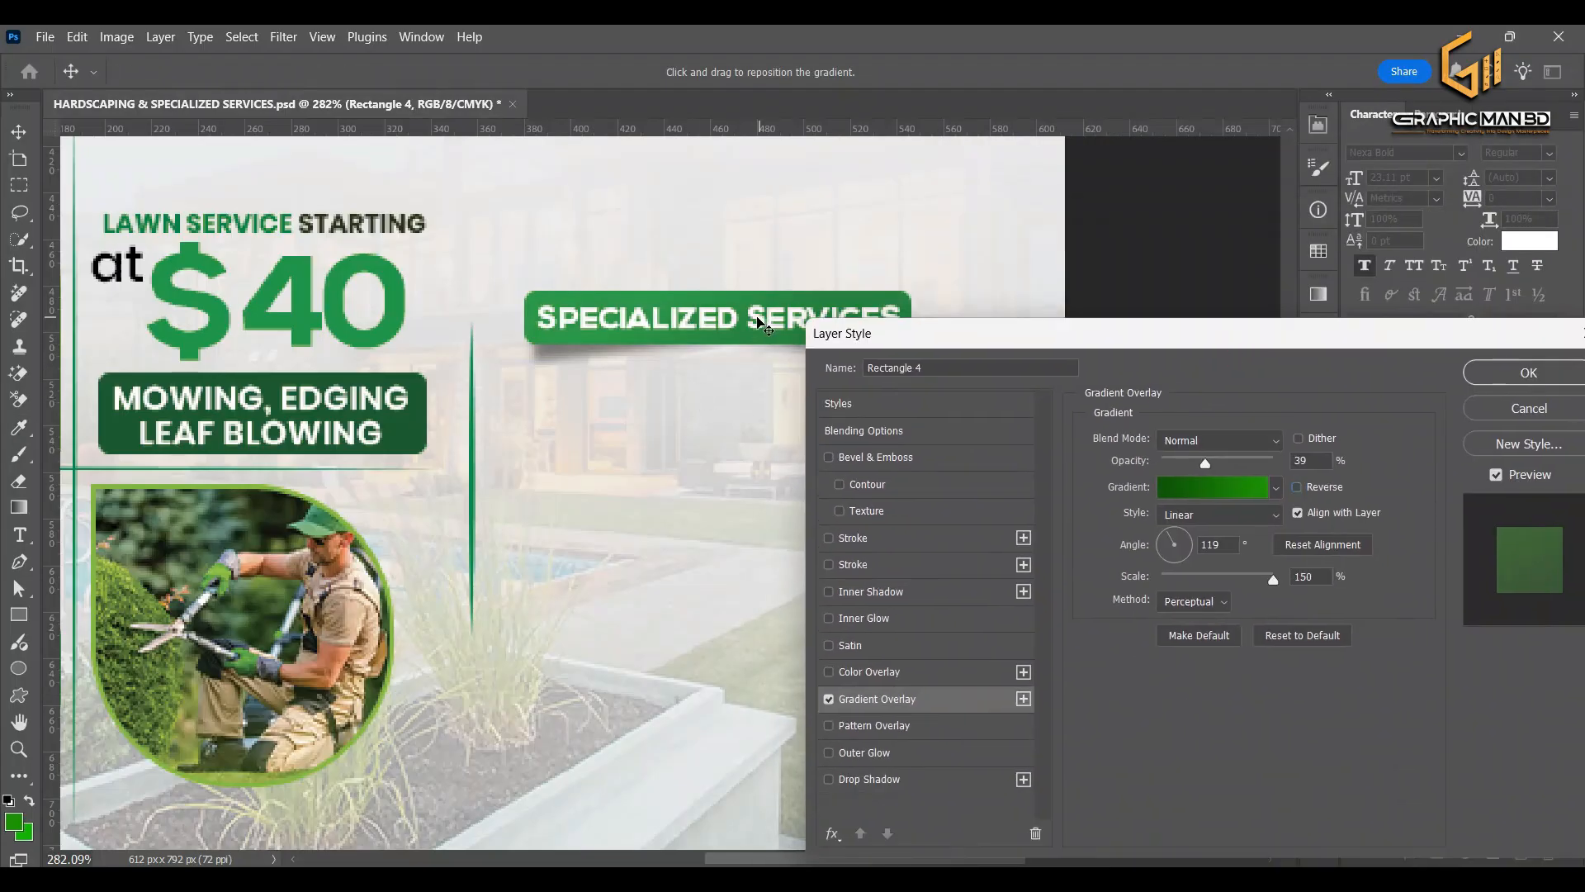
{"action": "left_click_drag", "start_coordinate": [1246, 581], "coordinate": [1217, 584]}
{"action": "left_click_drag", "start_coordinate": [1205, 464], "coordinate": [1275, 464]}
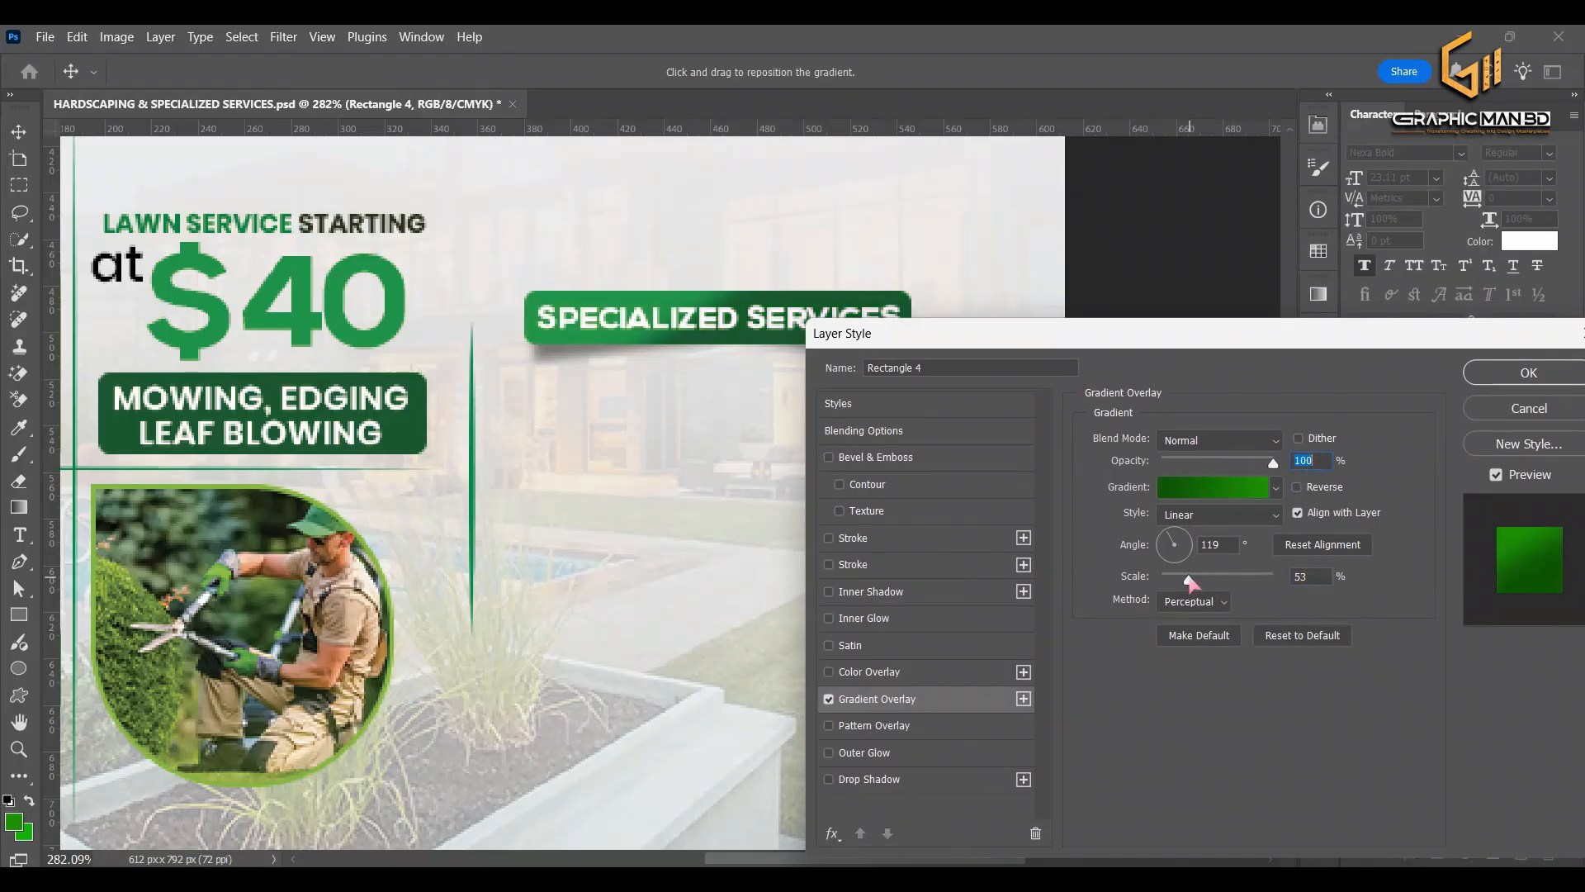
{"action": "left_click_drag", "start_coordinate": [1189, 581], "coordinate": [1145, 544]}
{"action": "type", "text": "0"}
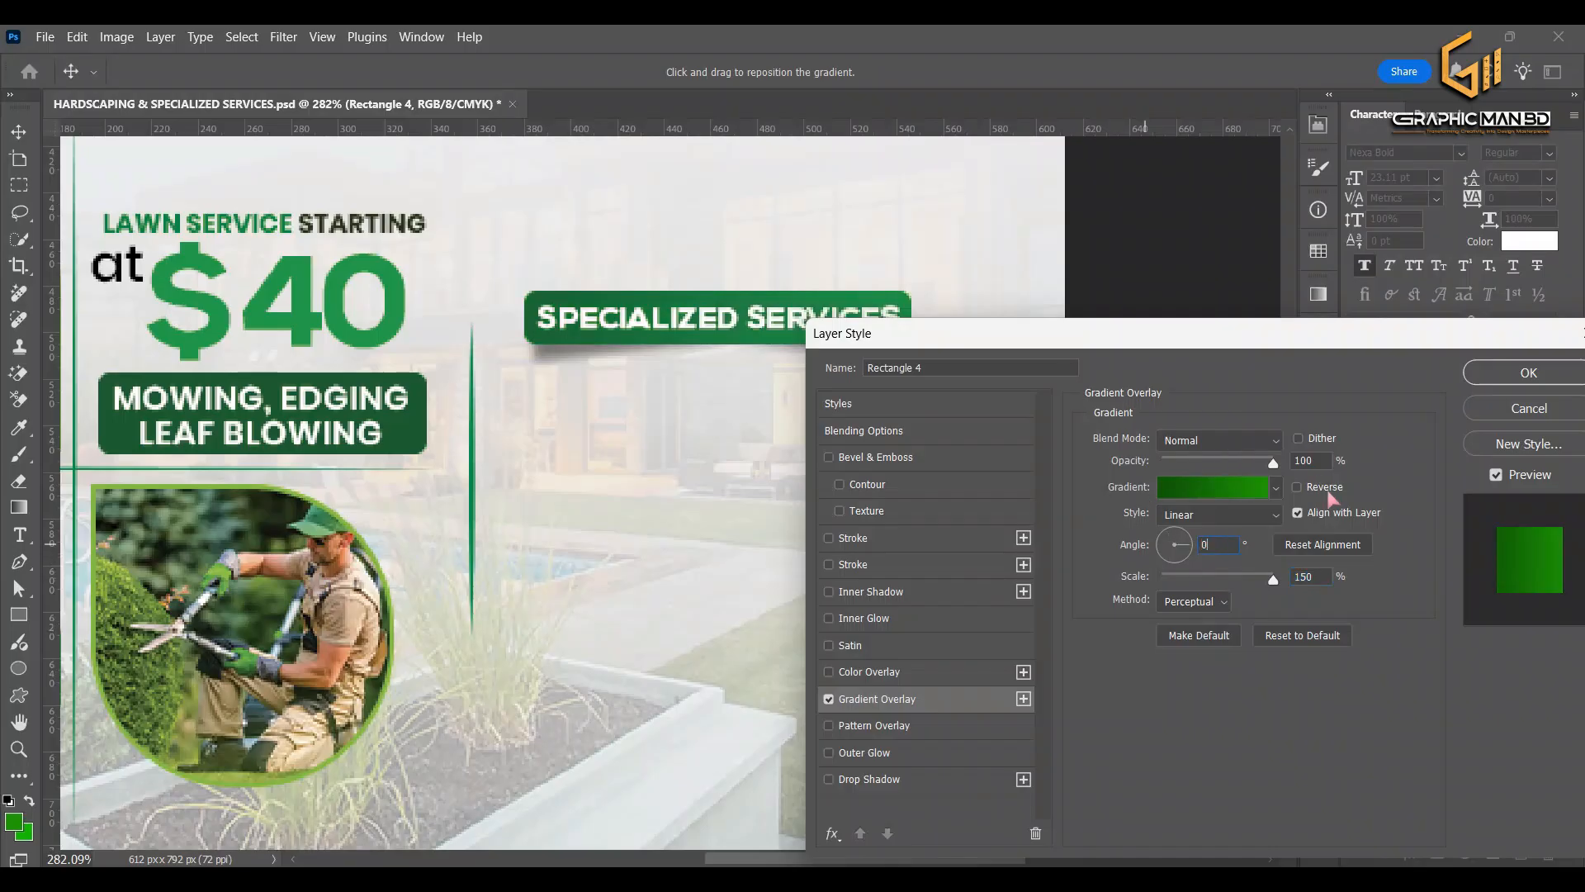
{"action": "left_click", "coordinate": [1324, 489]}
Set the end stop of the bar's gradient to the brighter green 31b90f and apply the layer style
{"action": "left_click", "coordinate": [1212, 487]}
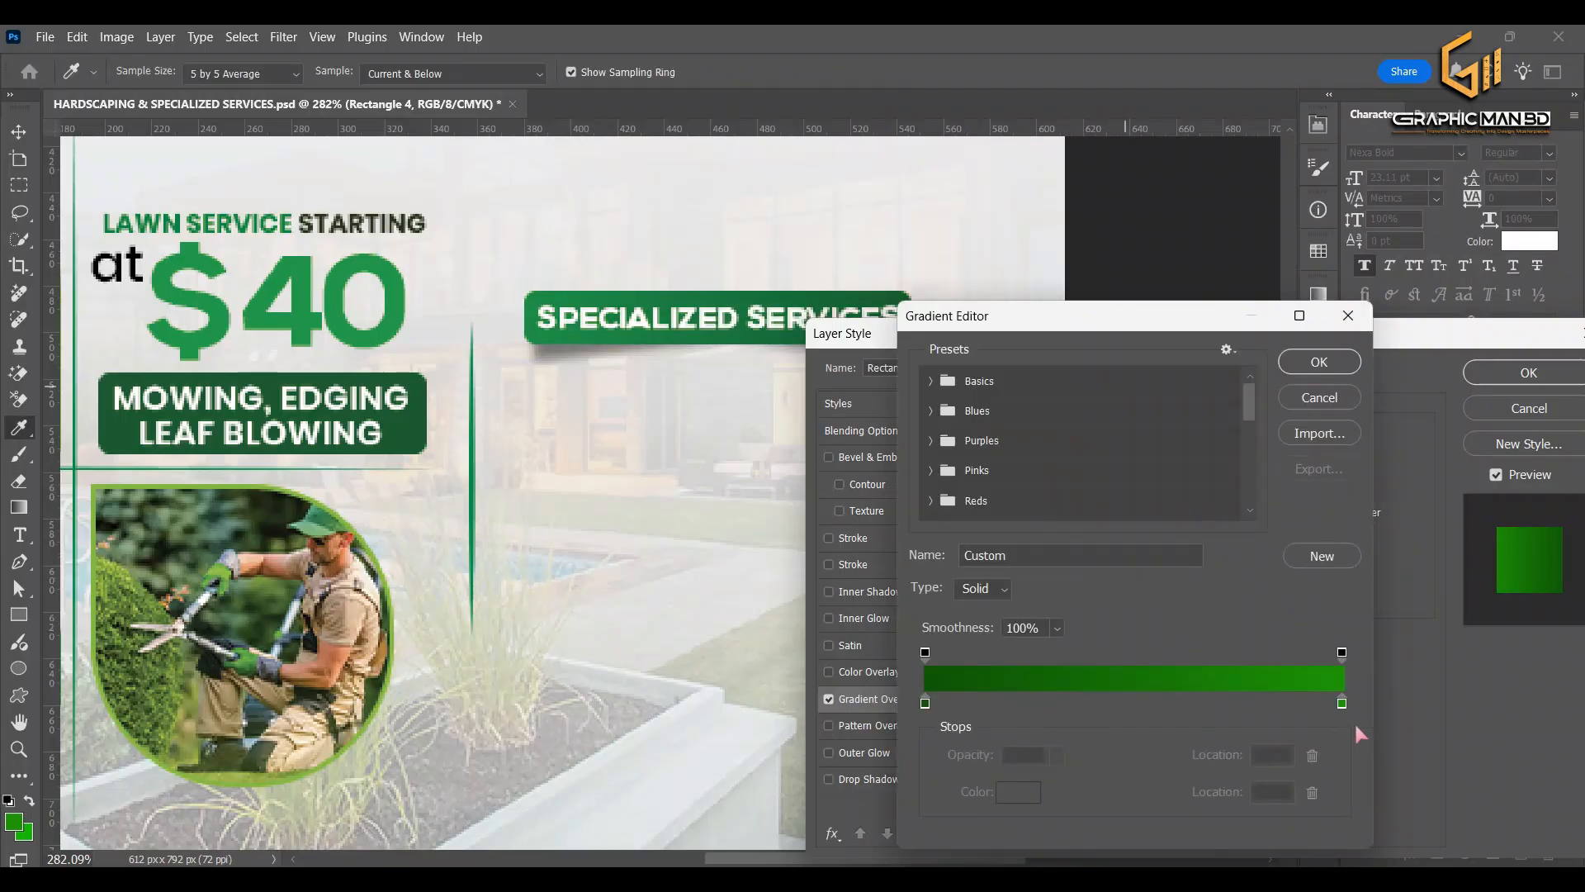
{"action": "double_click", "coordinate": [1342, 702]}
{"action": "left_click", "coordinate": [1212, 256]}
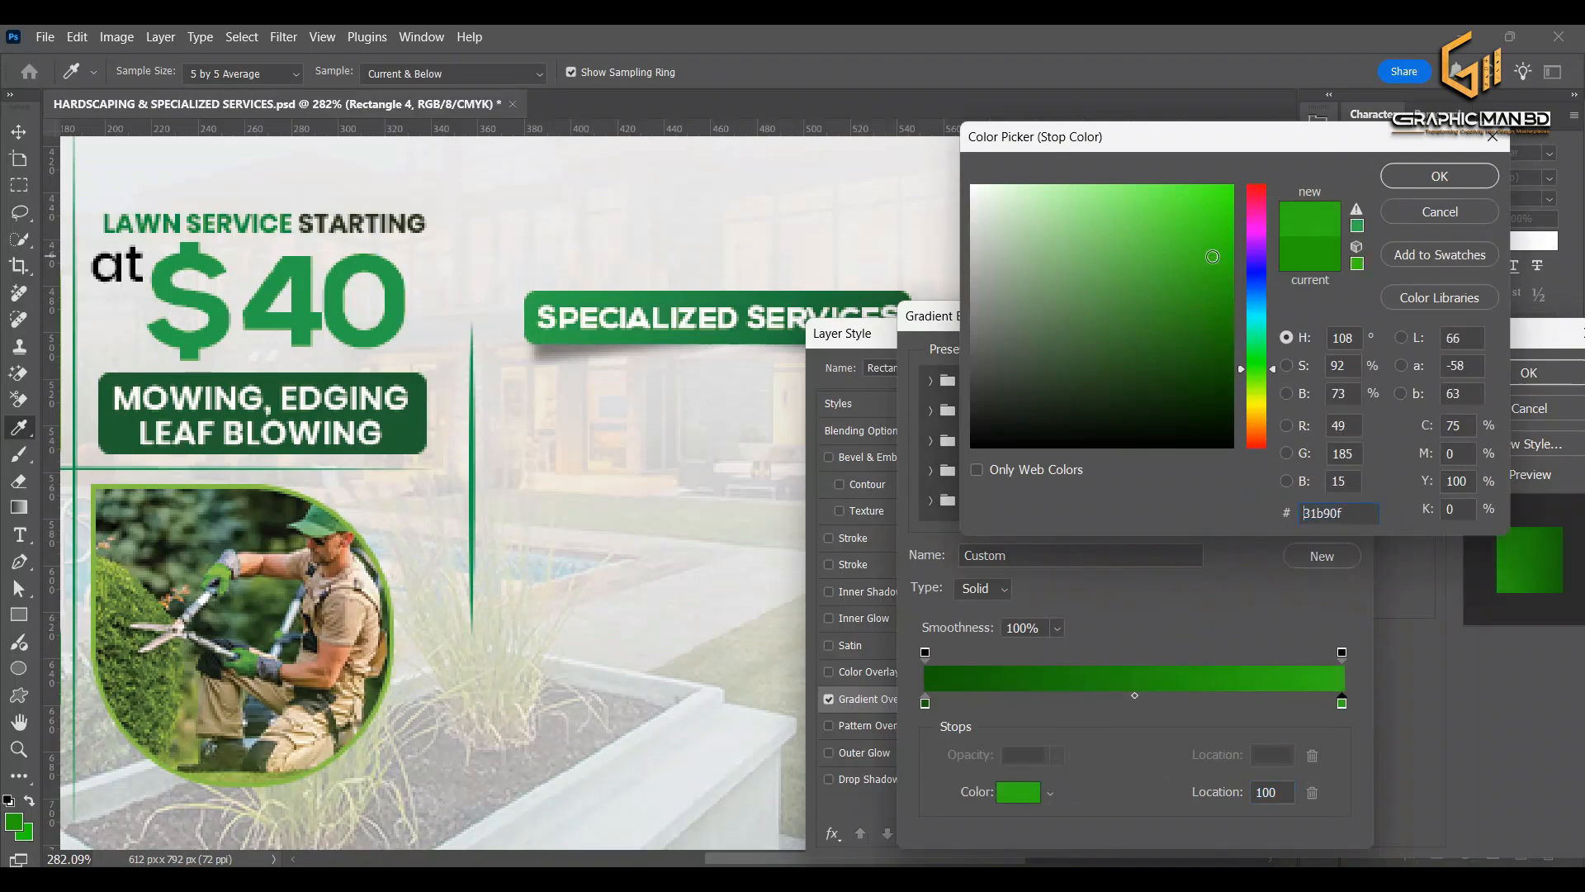
{"action": "left_click", "coordinate": [1439, 176]}
{"action": "left_click", "coordinate": [1319, 358]}
{"action": "left_click_drag", "start_coordinate": [1208, 346], "coordinate": [862, 509]}
{"action": "left_click", "coordinate": [1145, 545]}
Draw an unfilled rectangle about 143 by 17 px below the SPECIALIZED SERVICES bar
{"action": "scroll", "coordinate": [968, 297], "scroll_direction": "down", "scroll_amount": 3}
{"action": "left_click", "coordinate": [884, 269]}
{"action": "key", "text": "u"}
{"action": "left_click_drag", "start_coordinate": [574, 334], "coordinate": [906, 373]}
{"action": "left_click", "coordinate": [1135, 331]}
{"action": "left_click", "coordinate": [1092, 372]}
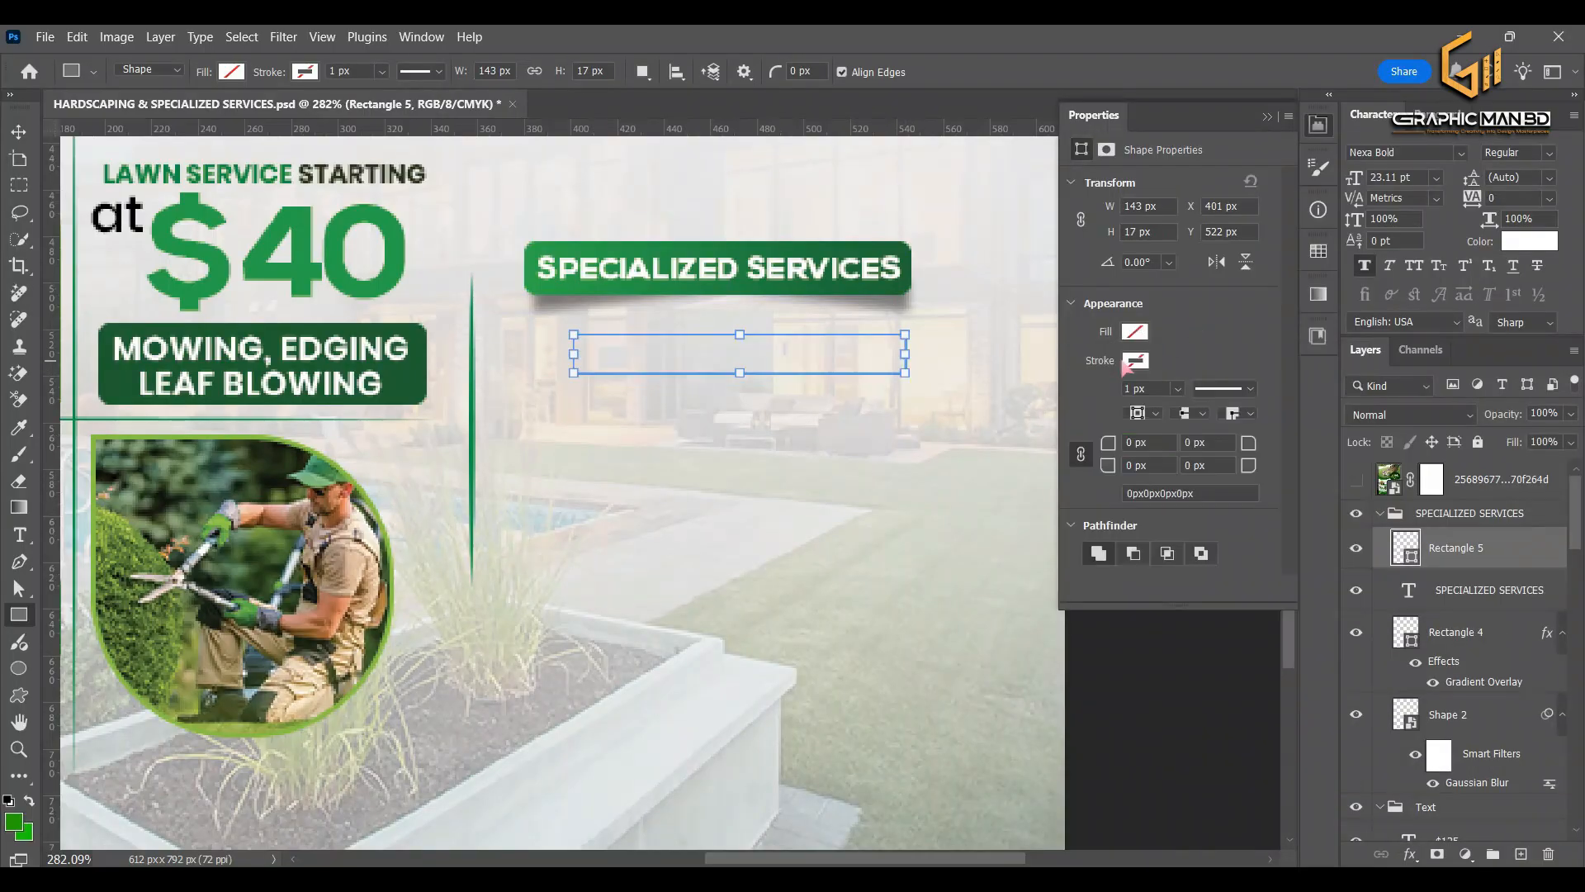
Give the new rectangle a green stroke 1 px wide
{"action": "left_click", "coordinate": [1135, 360]}
{"action": "left_click", "coordinate": [1084, 470]}
{"action": "left_click", "coordinate": [1199, 308]}
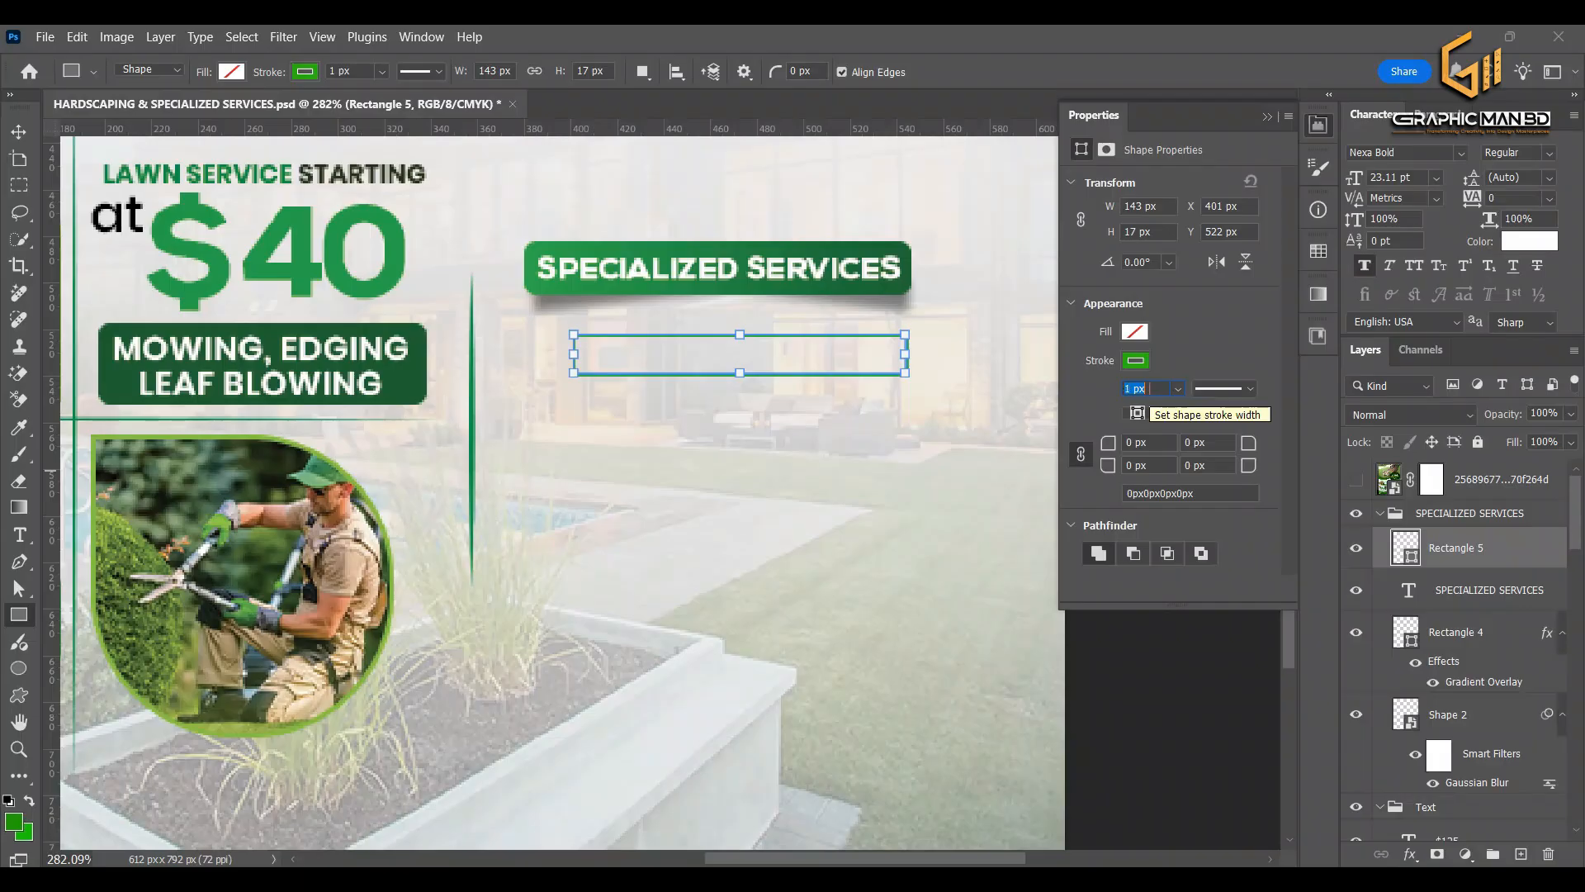
{"action": "left_click", "coordinate": [1158, 369]}
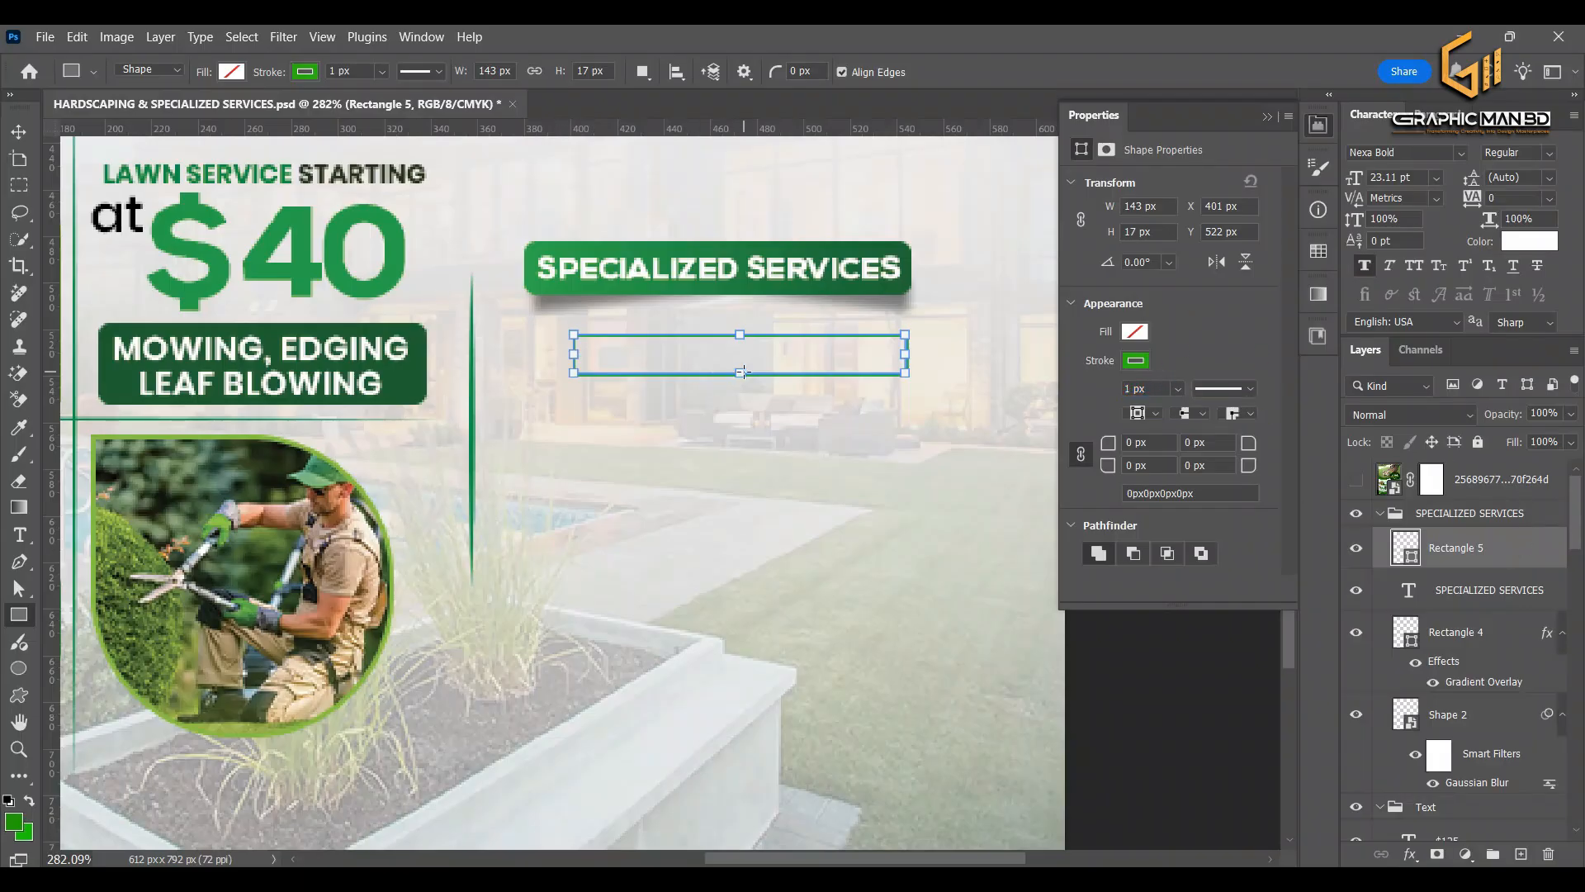
Stretch the outlined rectangle down and up to a height of about 20 px
{"action": "key", "text": "v"}
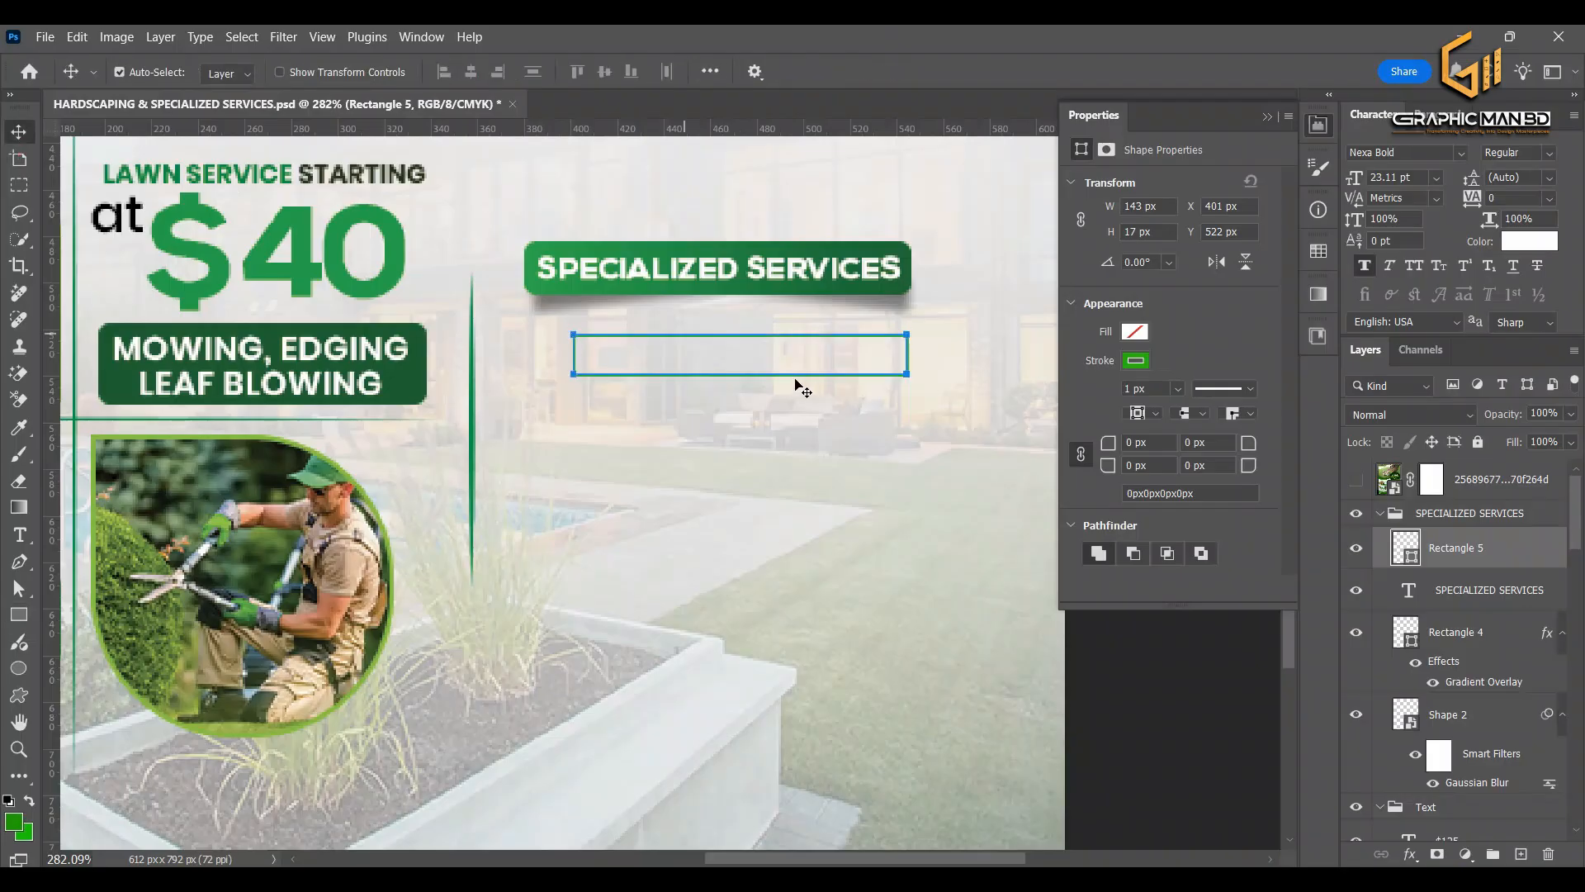
{"action": "key", "text": "ctrl+t"}
{"action": "left_click_drag", "start_coordinate": [740, 376], "coordinate": [741, 380]}
{"action": "key", "text": "Return"}
{"action": "scroll", "coordinate": [746, 329], "scroll_direction": "up", "scroll_amount": 5}
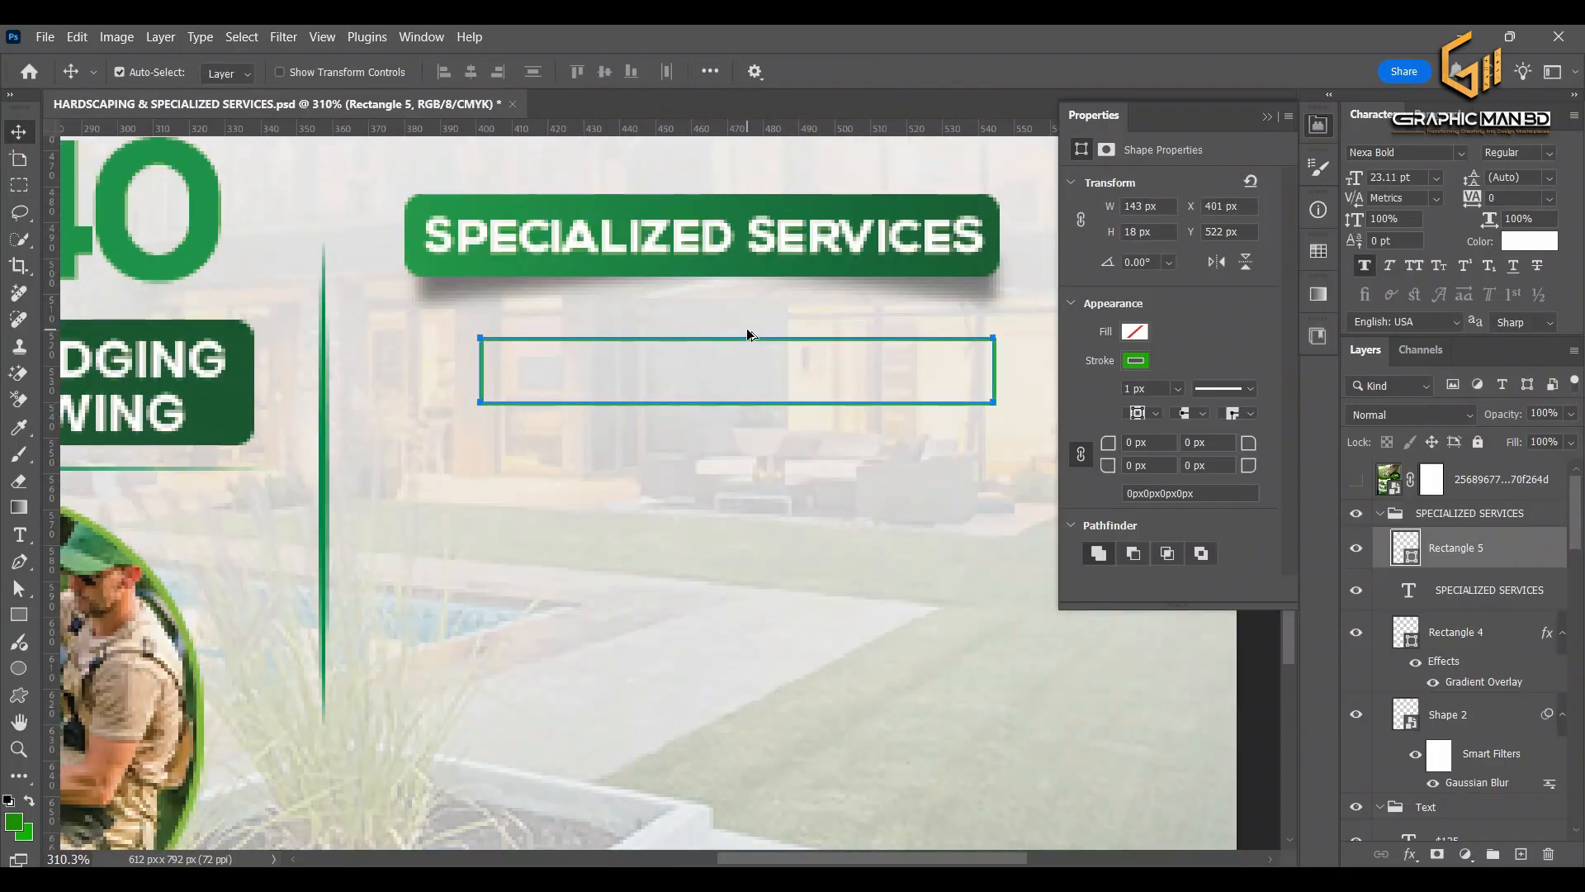
{"action": "key", "text": "ctrl+t"}
{"action": "left_click_drag", "start_coordinate": [737, 338], "coordinate": [733, 333]}
{"action": "key", "text": "Return"}
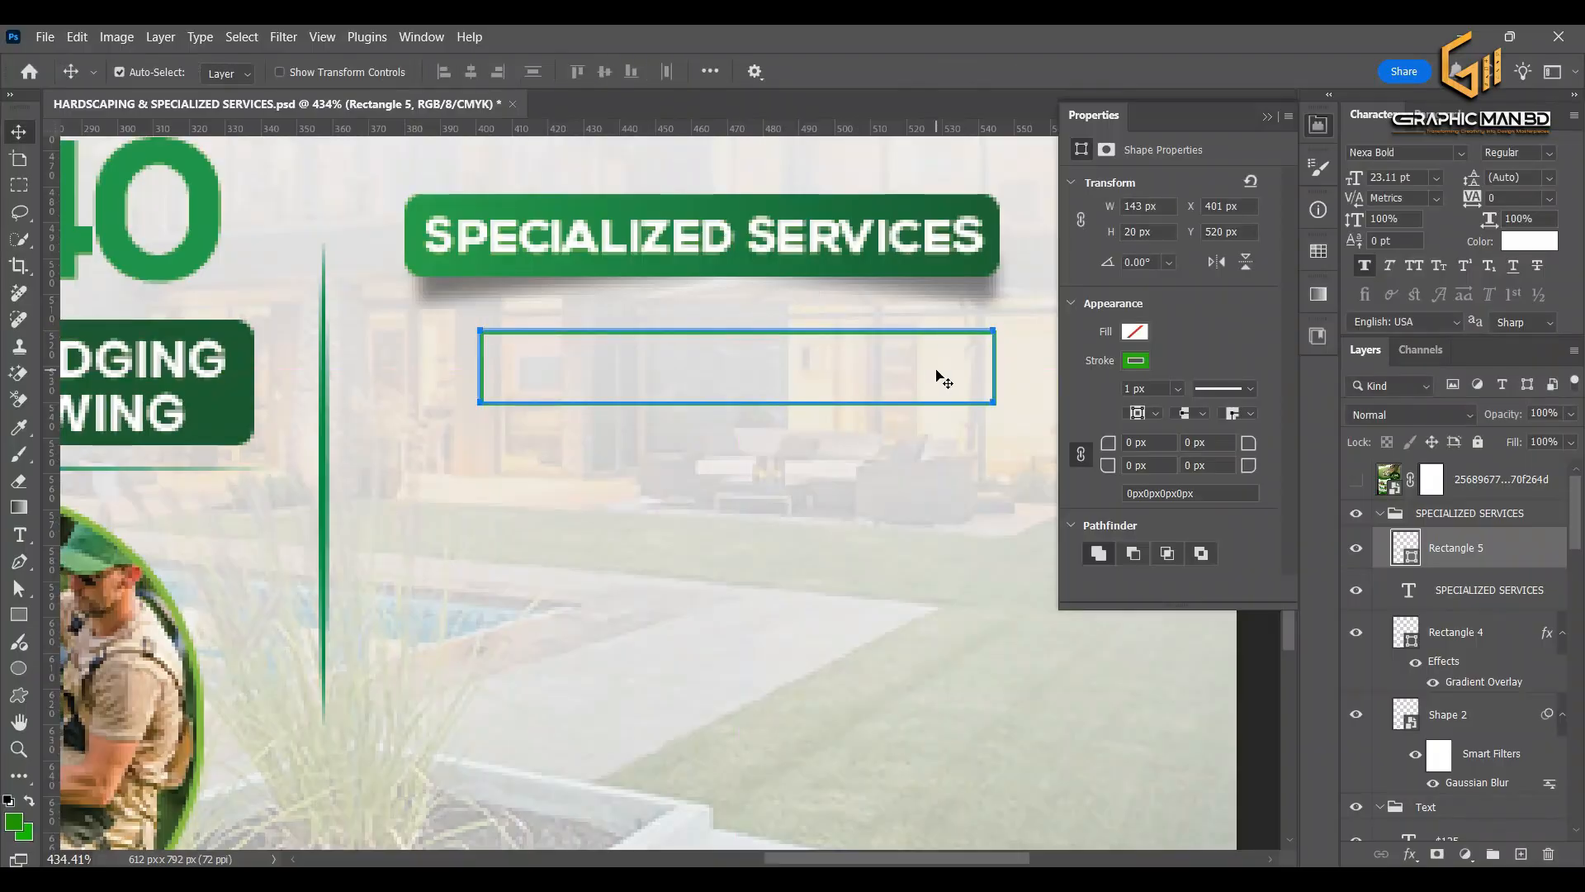
Widen the outlined rectangle on both sides to about 161 px
{"action": "key", "text": "ctrl+t"}
{"action": "left_click_drag", "start_coordinate": [995, 364], "coordinate": [1002, 364]}
{"action": "mouse_move", "coordinate": [481, 366]}
{"action": "left_mouse_down"}
{"action": "mouse_move", "coordinate": [409, 365]}
{"action": "mouse_move", "coordinate": [426, 362]}
{"action": "left_mouse_up"}
{"action": "key", "text": "Return"}
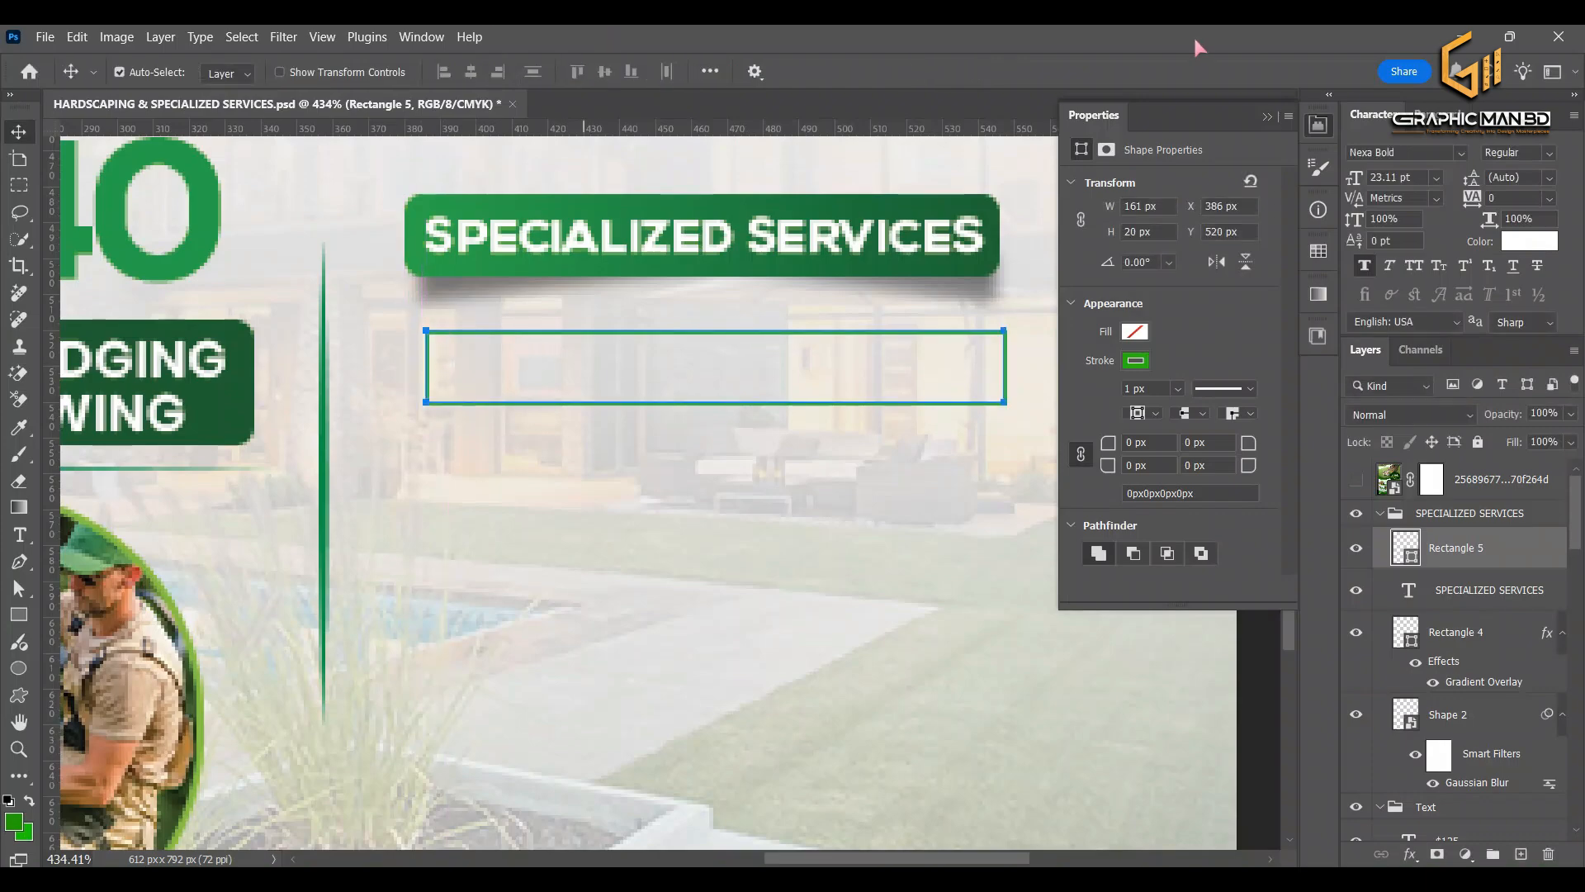
Round all four corners of the outlined rectangle to a 7 px radius
{"action": "key", "text": "ctrl+t"}
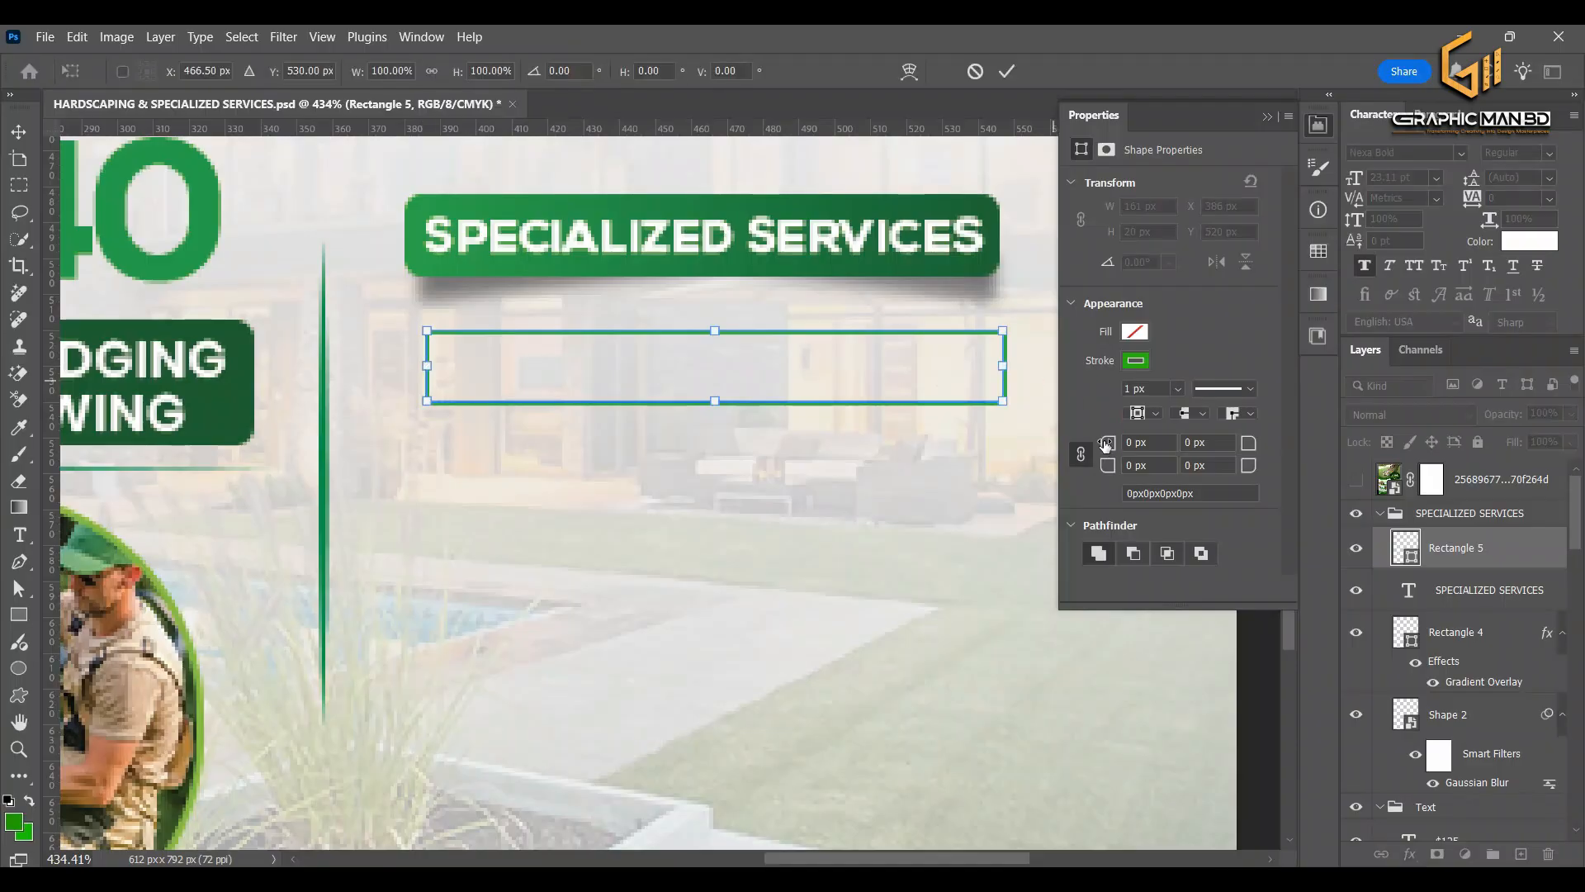
{"action": "left_click", "coordinate": [1008, 71]}
{"action": "left_click_drag", "start_coordinate": [1106, 444], "coordinate": [1106, 446]}
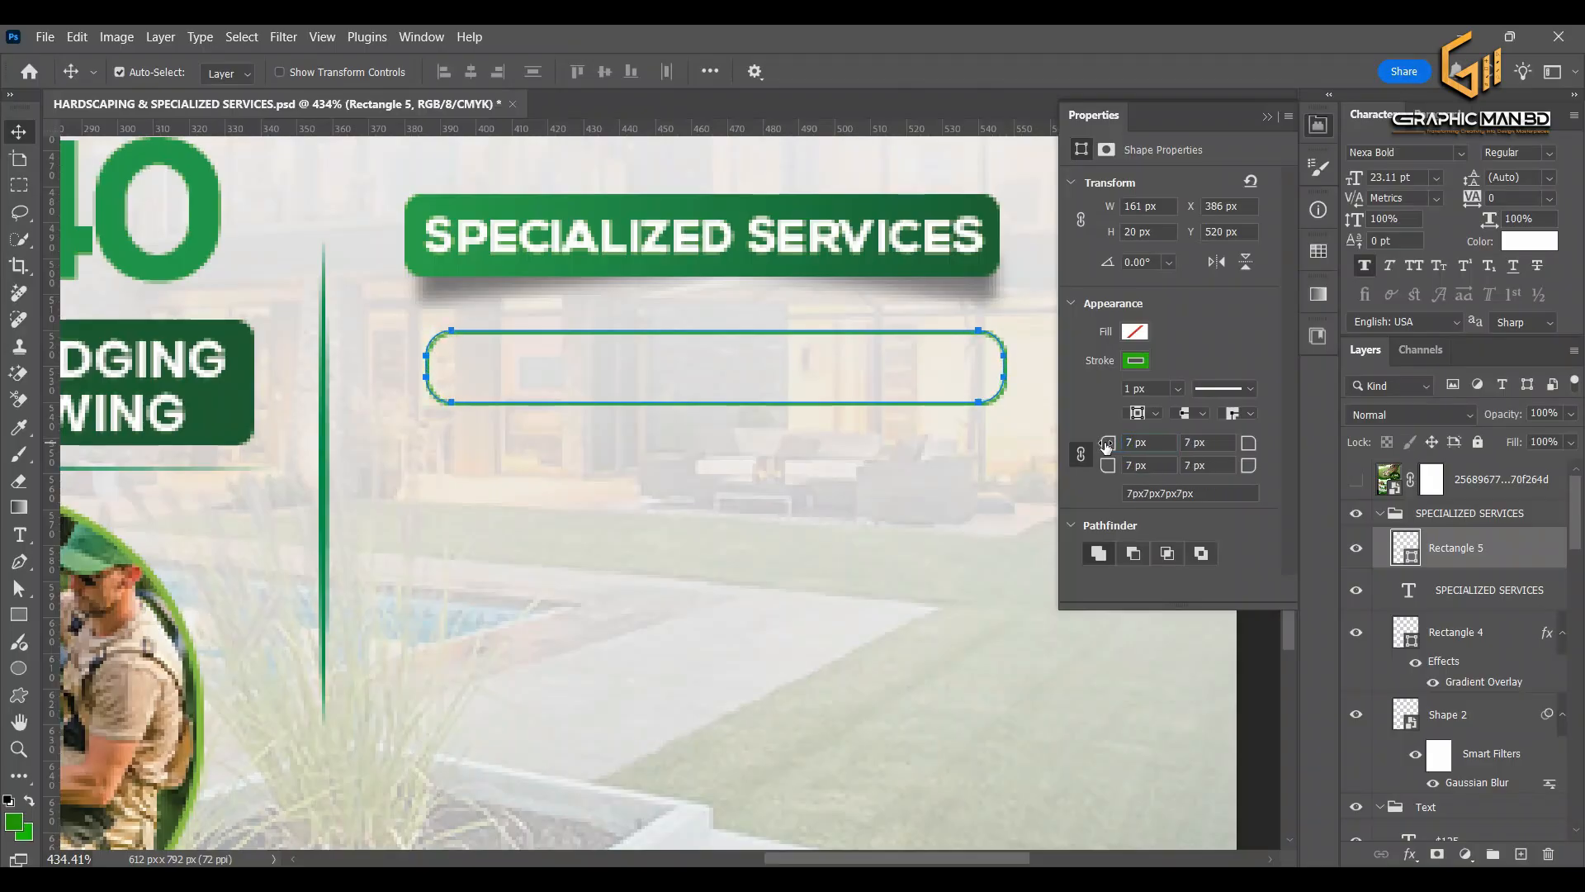
{"action": "left_click", "coordinate": [1321, 125]}
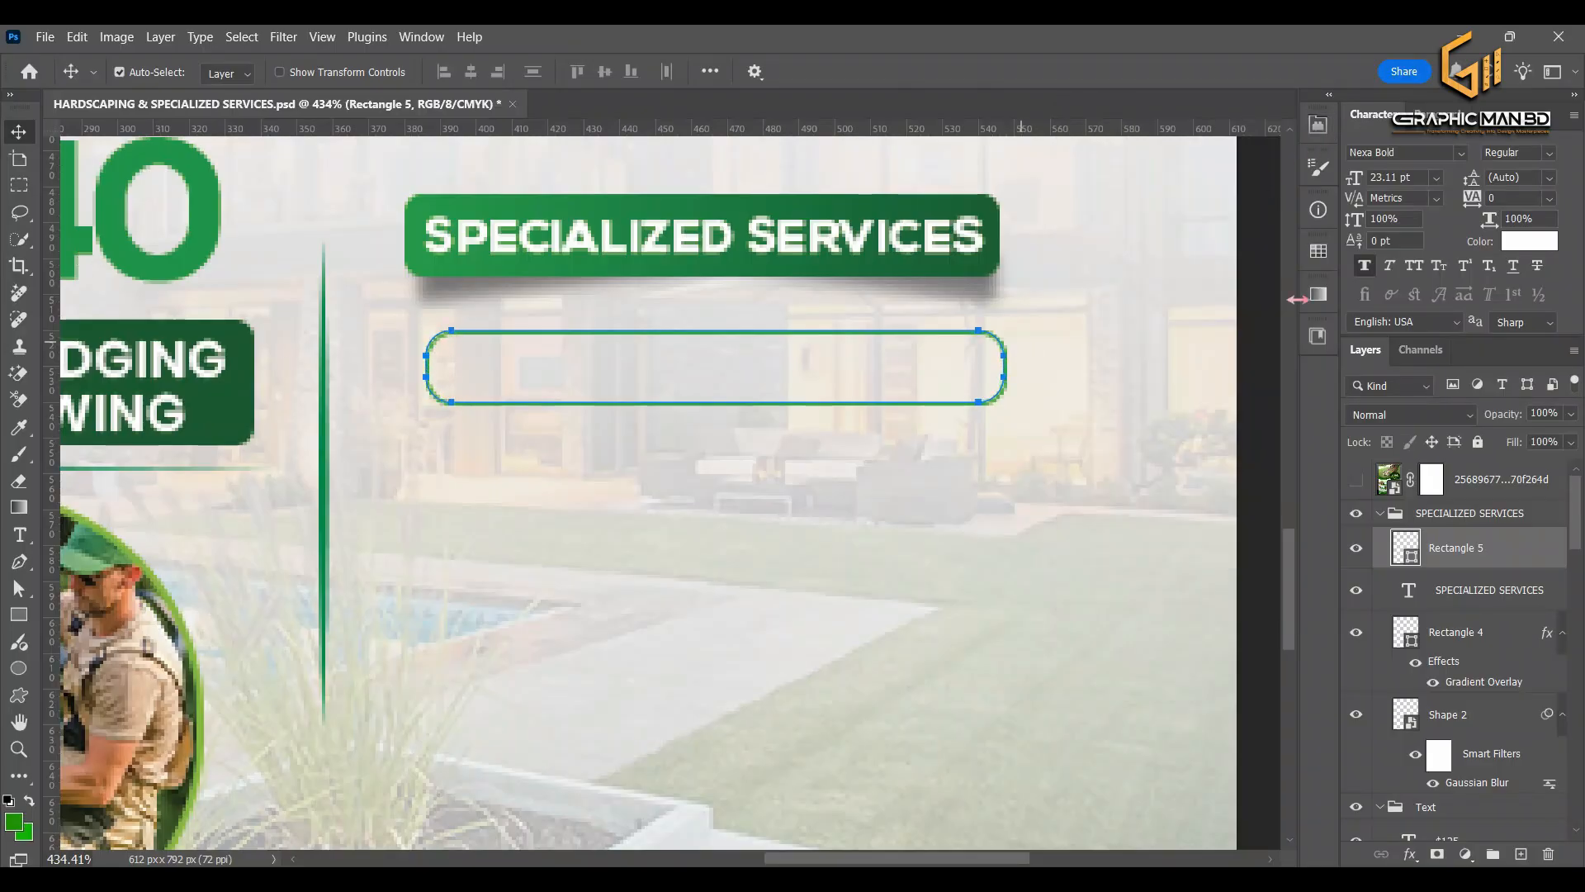
{"action": "left_click", "coordinate": [1274, 299]}
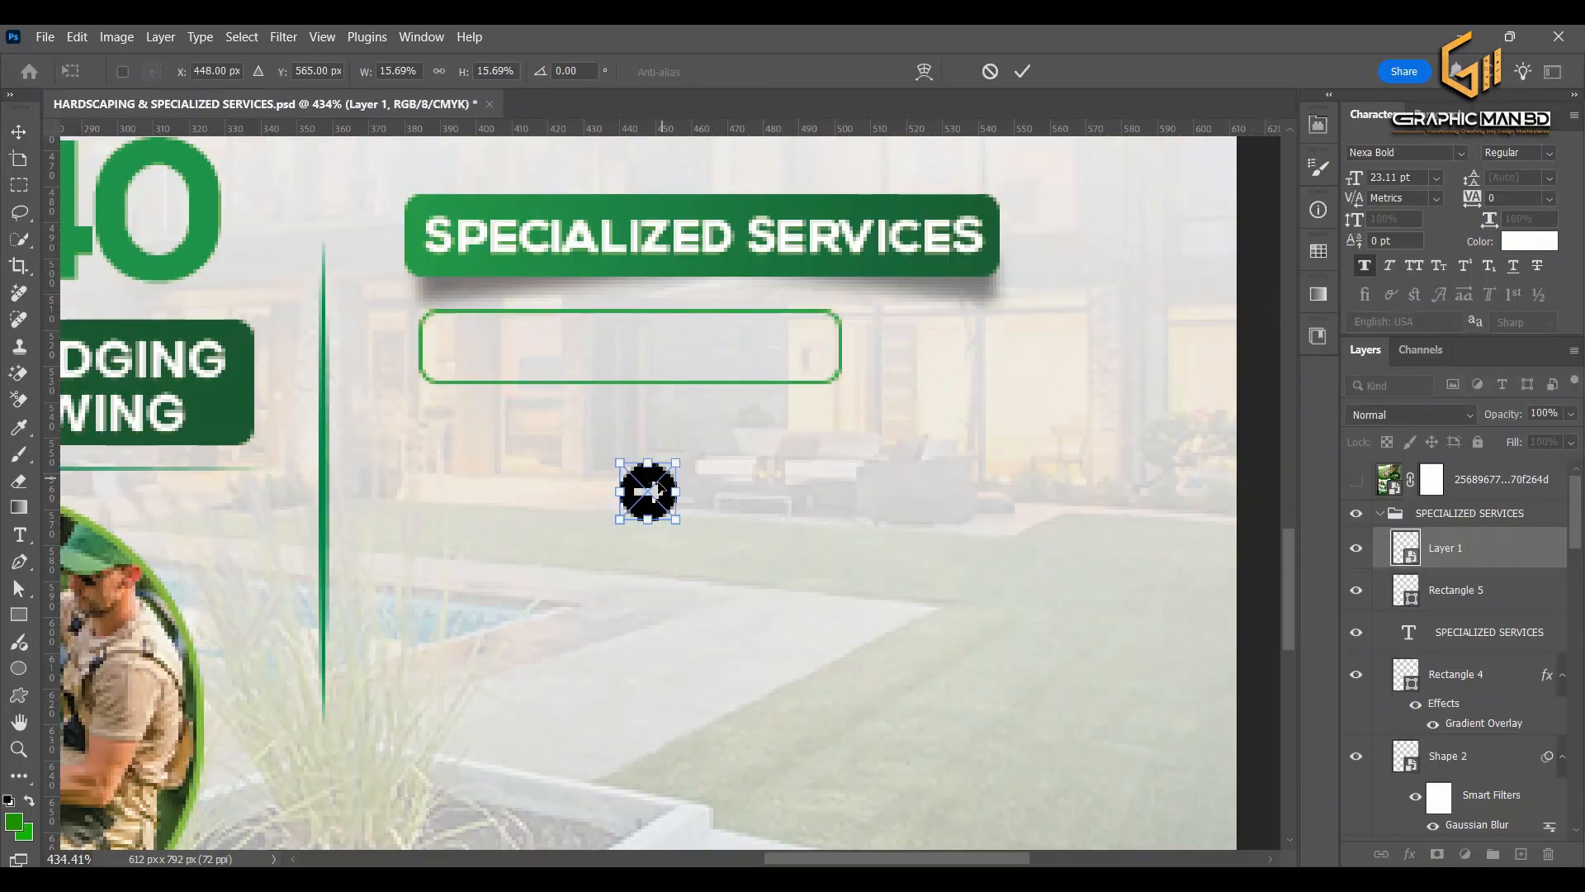
Move the black arrow icon onto the left edge of the rounded outline and scale it down slightly
{"action": "left_click_drag", "start_coordinate": [658, 483], "coordinate": [451, 350]}
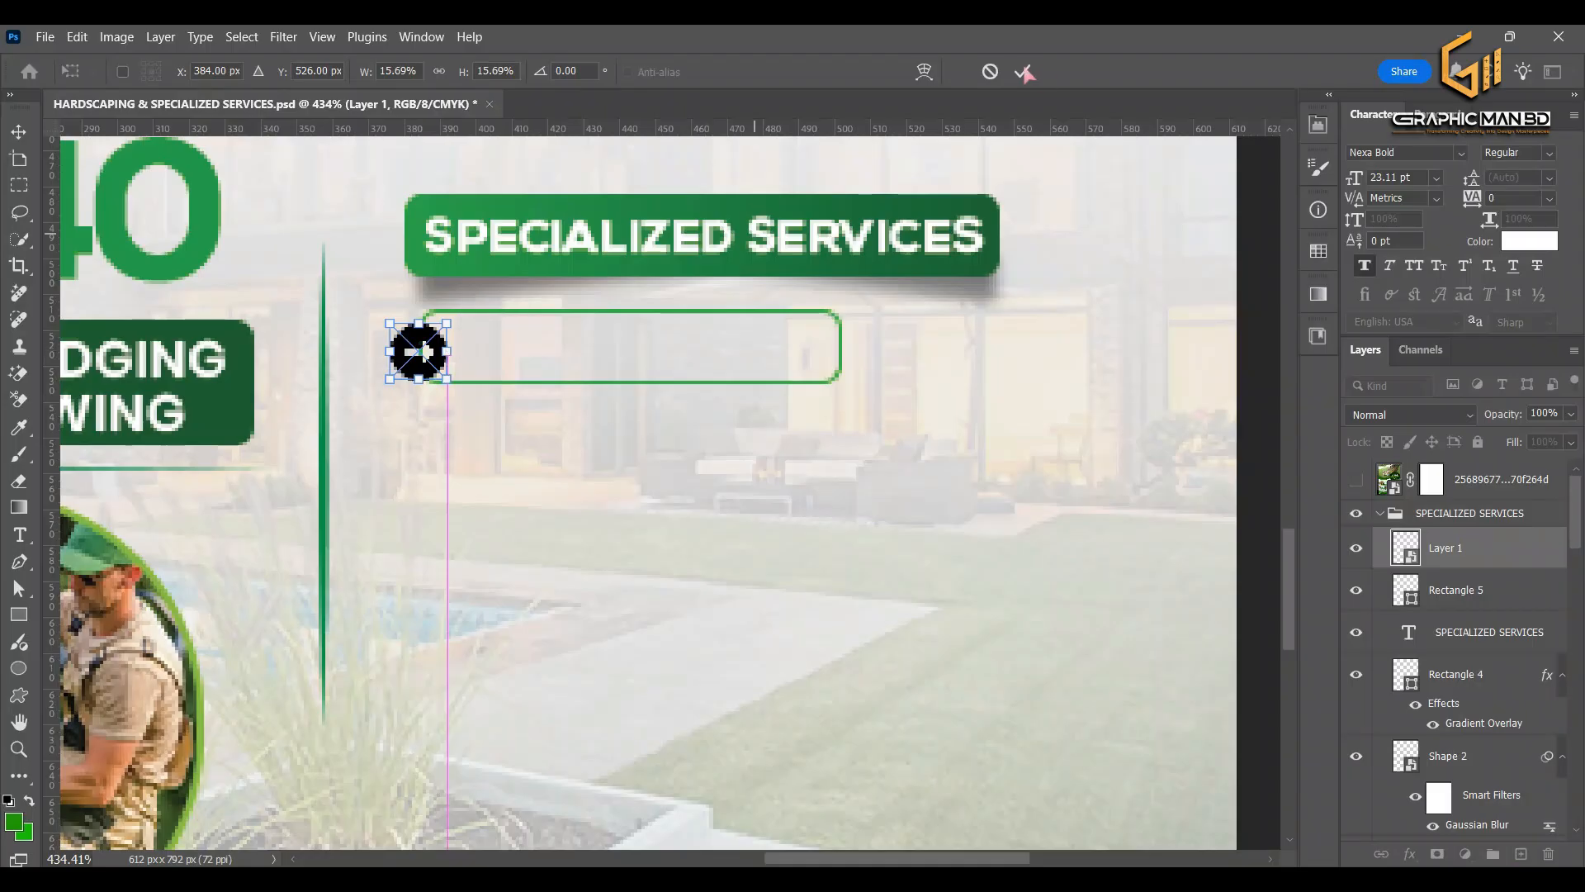
{"action": "scroll", "coordinate": [553, 271], "scroll_direction": "up", "scroll_amount": 6}
{"action": "scroll", "coordinate": [421, 340], "scroll_direction": "left", "scroll_amount": 4}
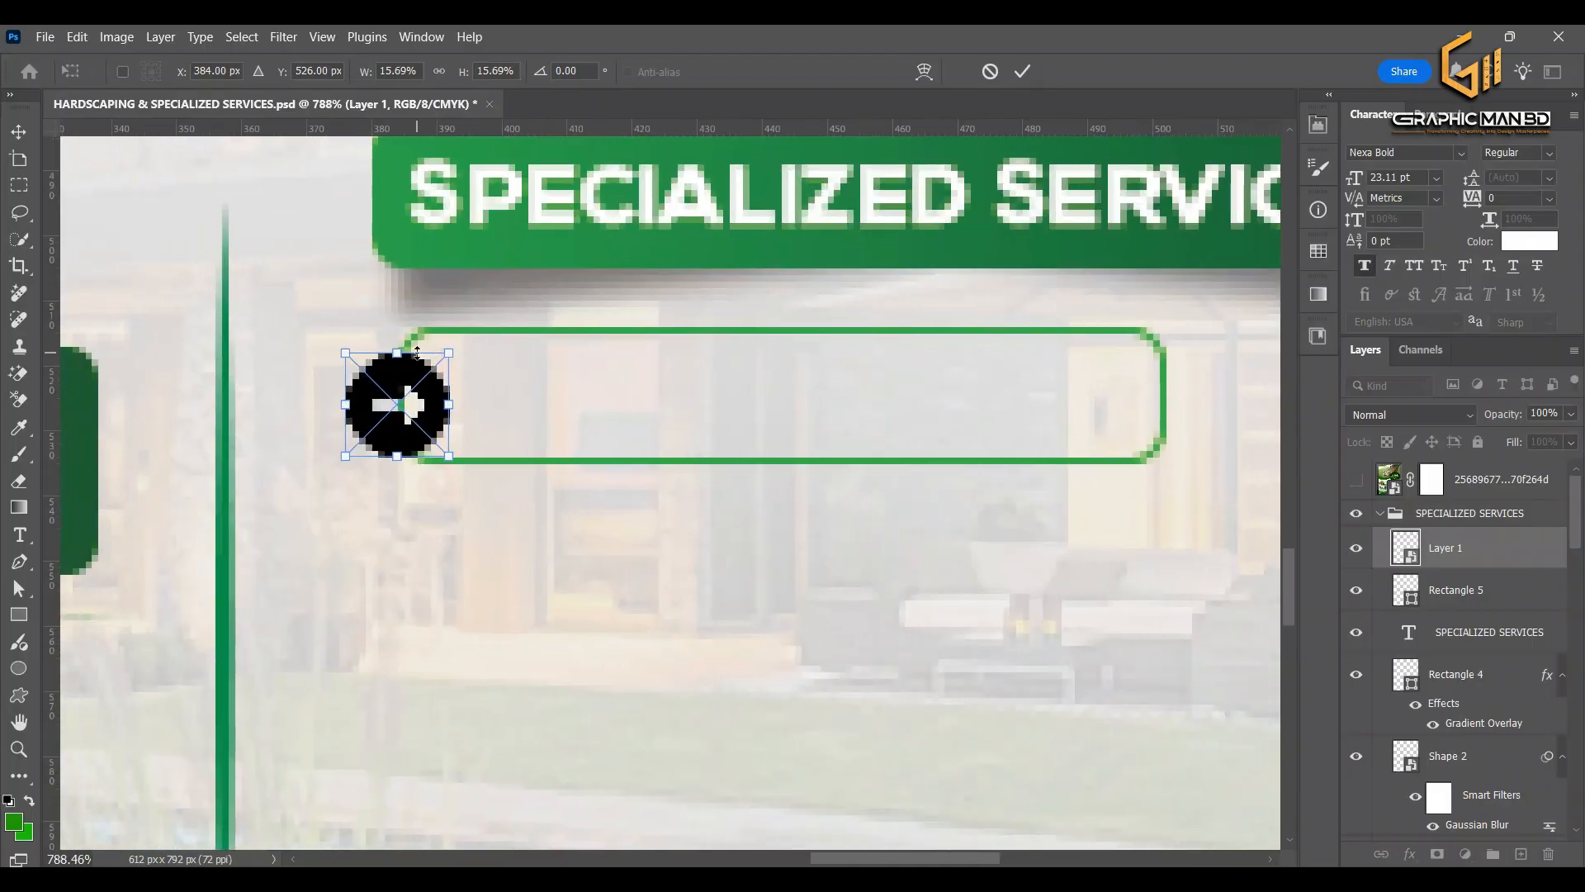
{"action": "scroll", "coordinate": [417, 353], "scroll_direction": "up", "scroll_amount": 1}
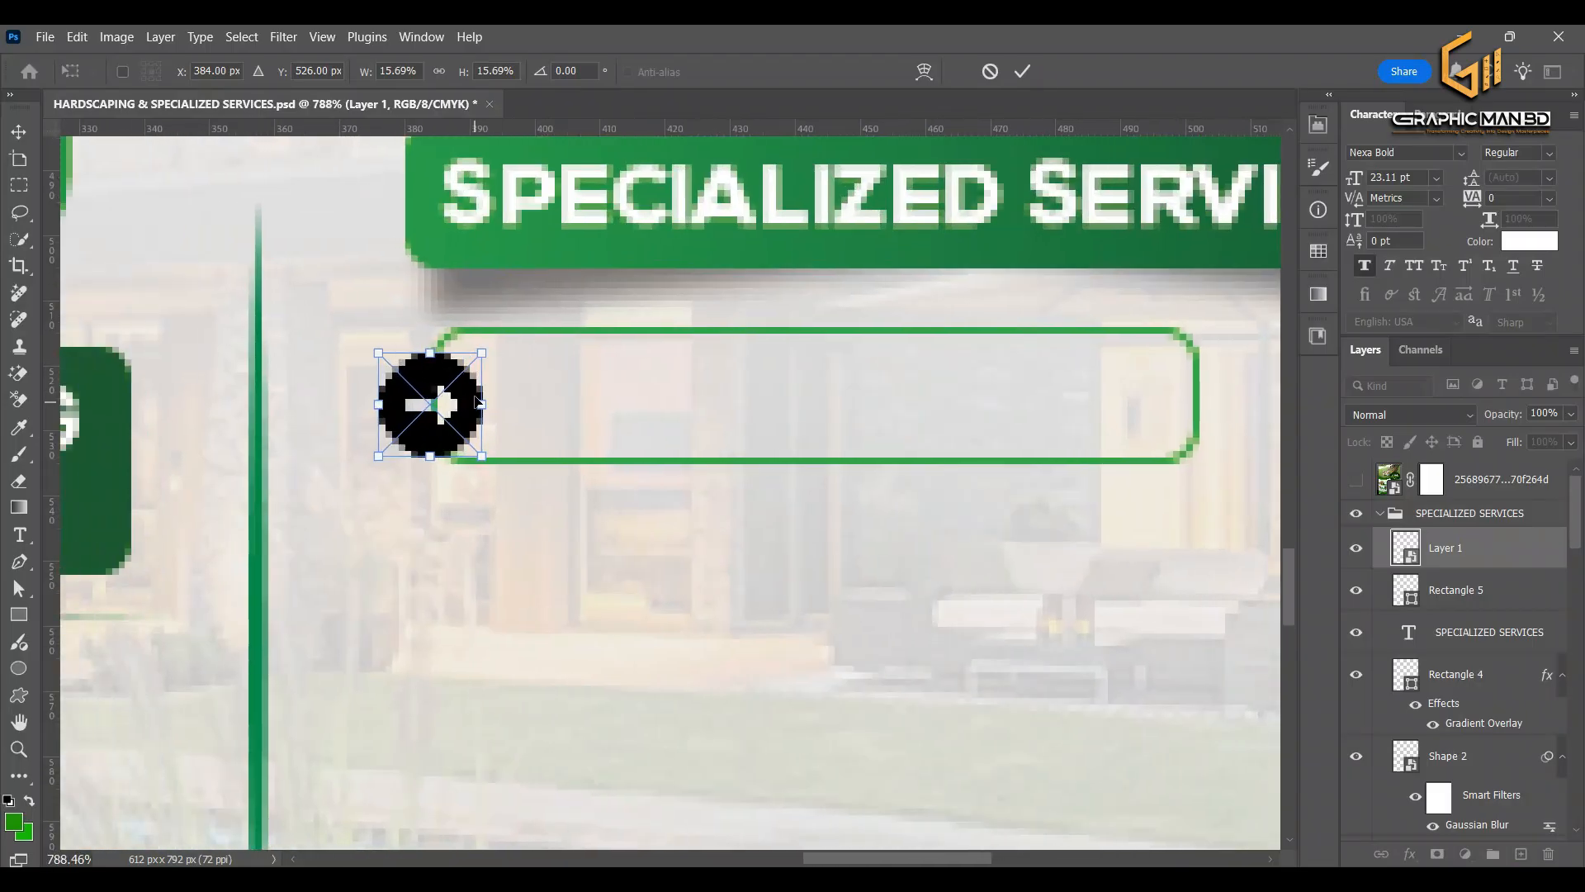
{"action": "left_click_drag", "start_coordinate": [479, 402], "coordinate": [483, 407]}
{"action": "key", "text": "Return"}
Select the arrow icon and rounded outline together and nudge them 3 px to the right
{"action": "left_click", "coordinate": [1464, 591], "text": "ctrl"}
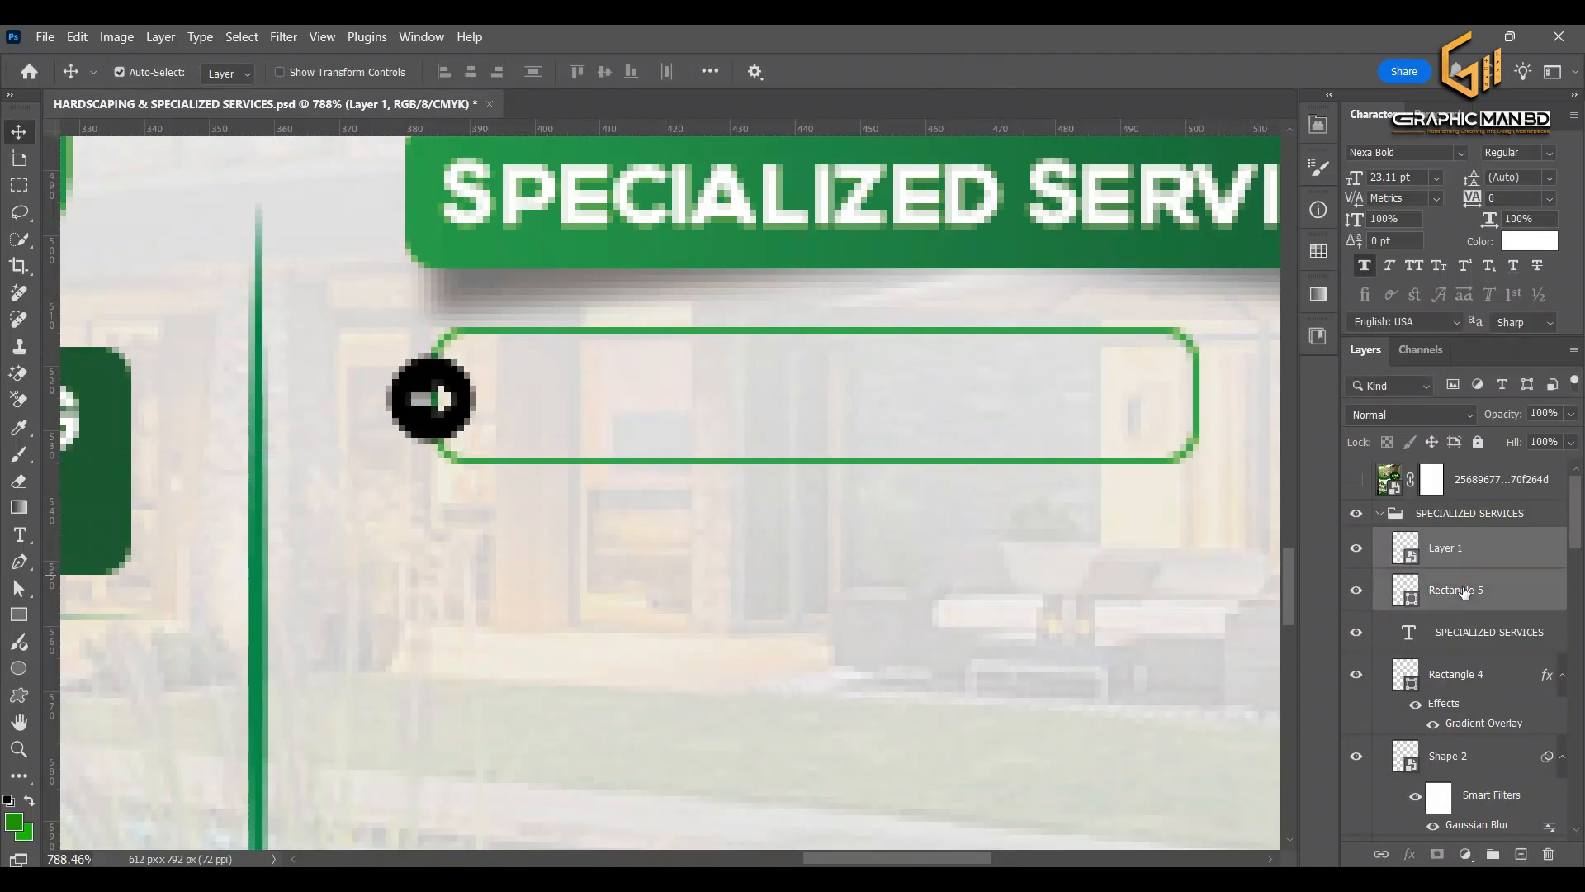
{"action": "key", "text": "Right"}
{"action": "key", "text": "Right"}
{"action": "key", "text": "Right"}
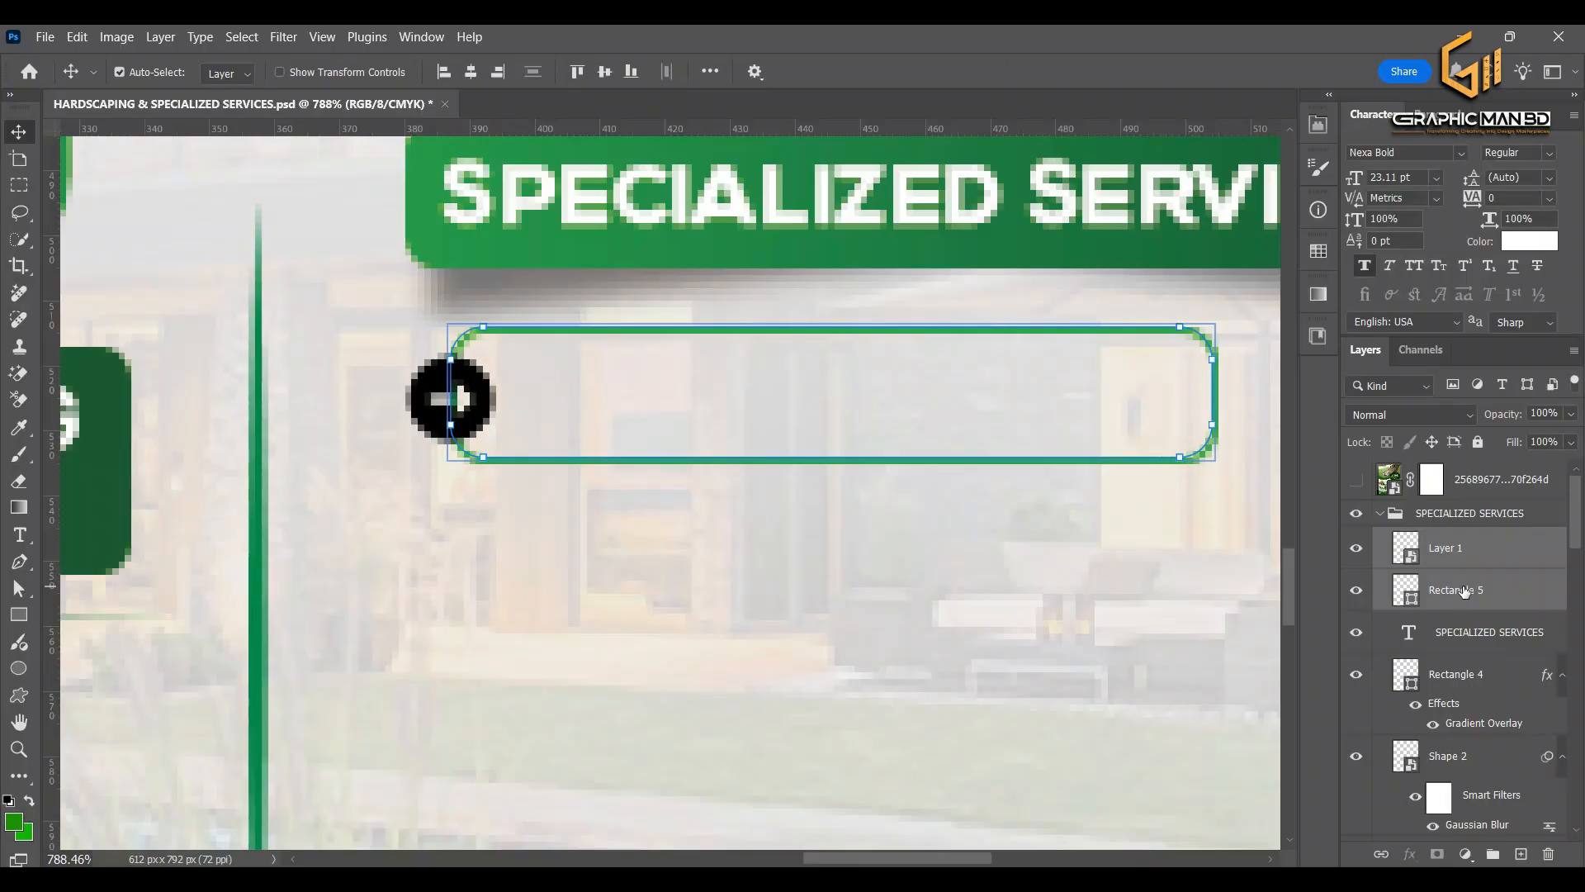
Rename the arrow's layer as arrow icon
{"action": "left_click", "coordinate": [1527, 594]}
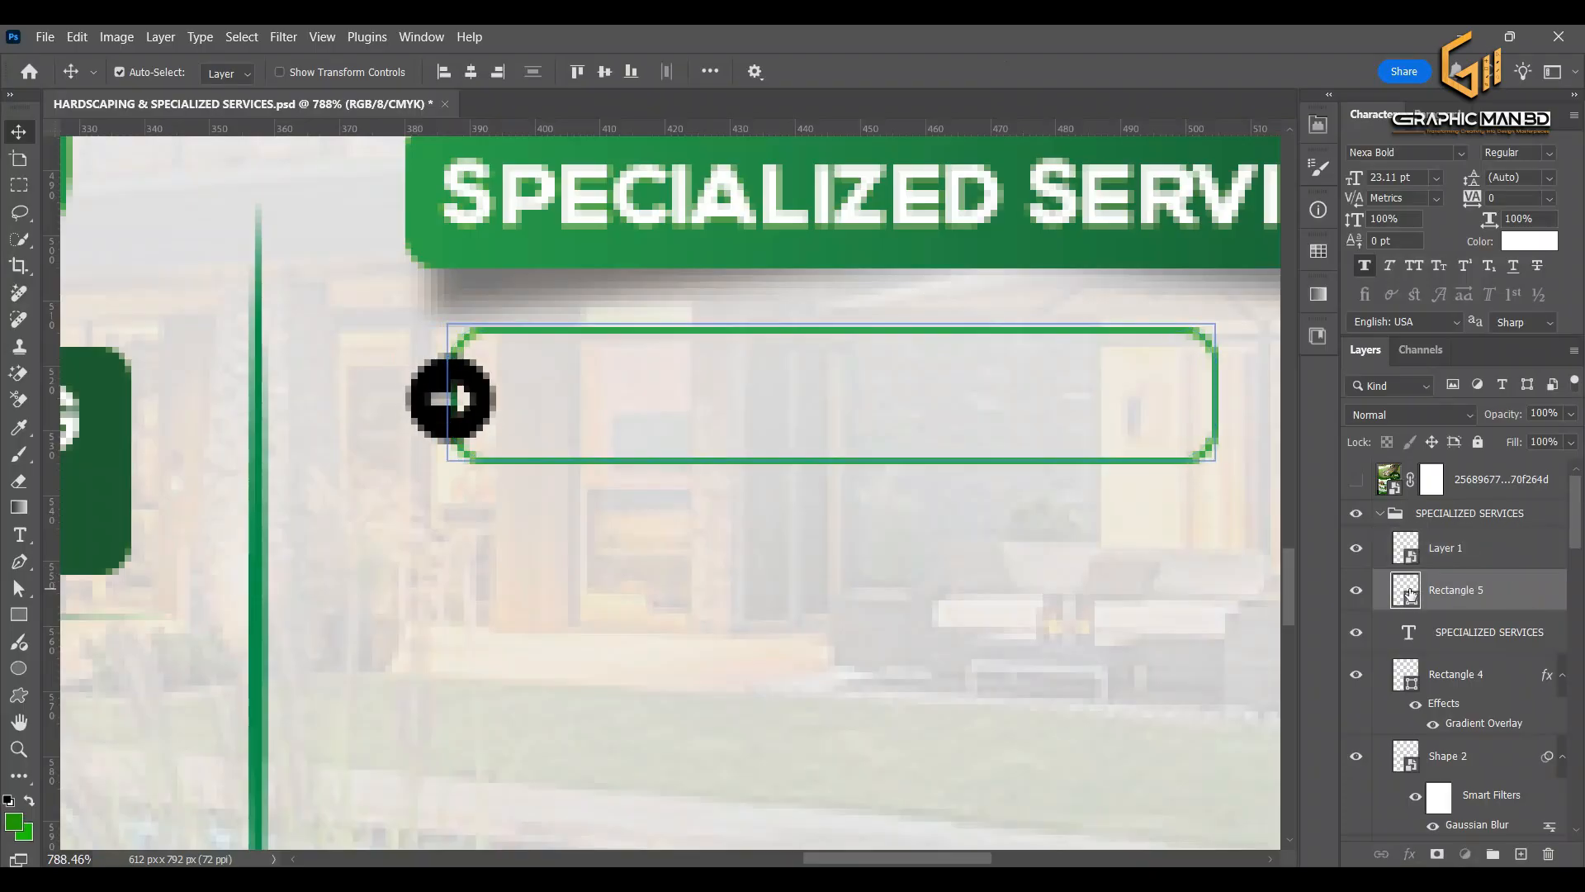
{"action": "left_click", "coordinate": [1410, 554]}
{"action": "left_click", "coordinate": [1410, 598]}
{"action": "scroll", "coordinate": [739, 520], "scroll_direction": "down", "scroll_amount": 3}
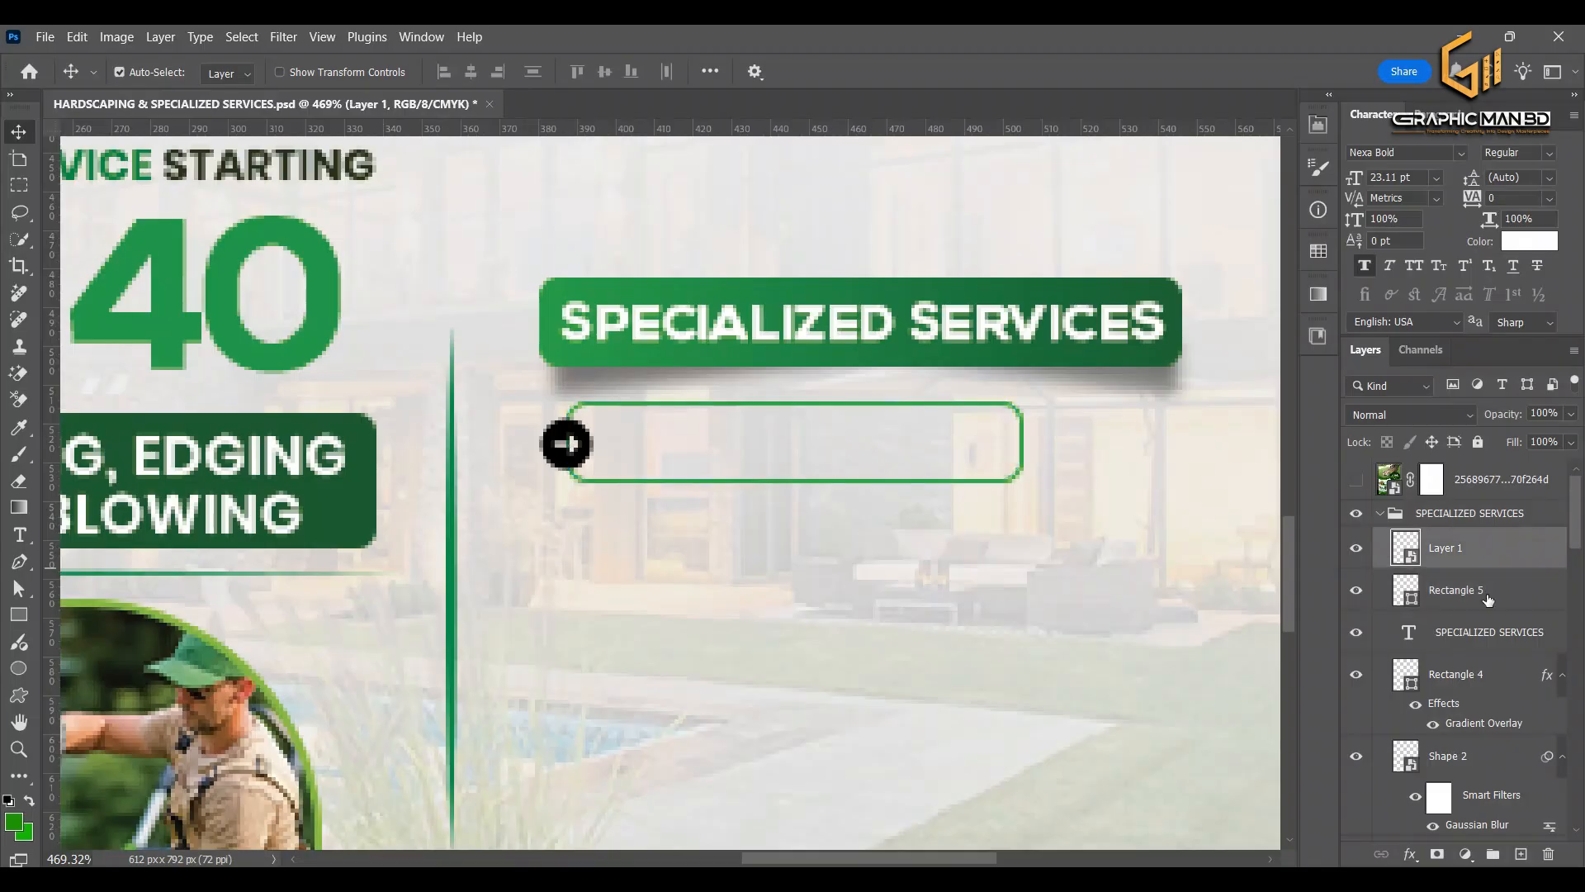
{"action": "right_click", "coordinate": [1447, 554]}
{"action": "left_click", "coordinate": [1447, 554]}
{"action": "double_click", "coordinate": [1446, 554]}
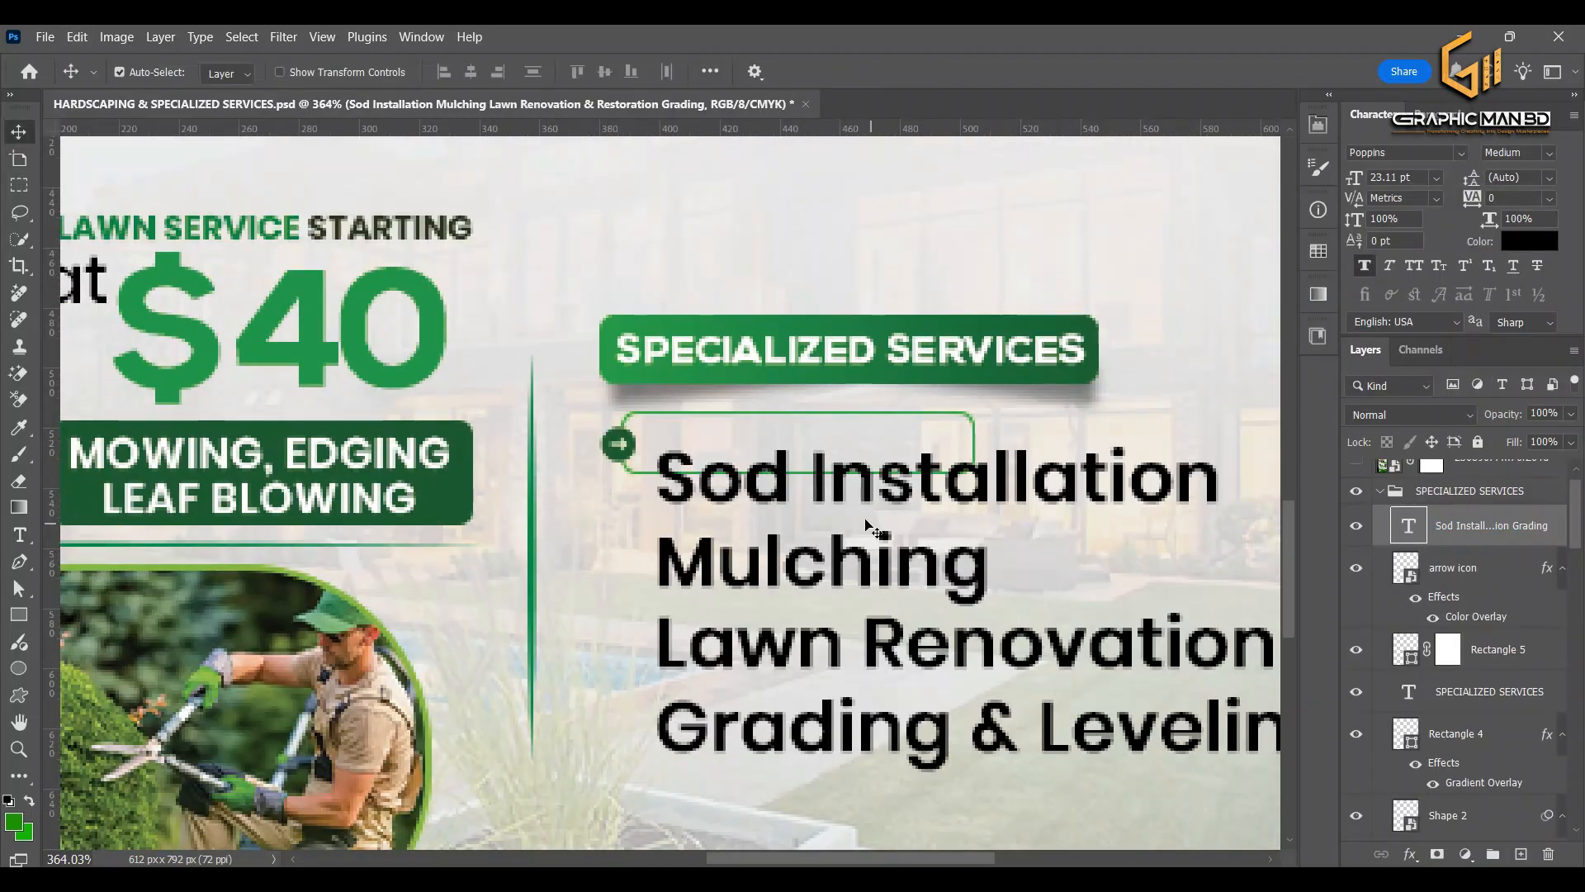
Move the services list beside the arrow icon and set its font size to 13 pt with 25 pt leading
{"action": "left_click_drag", "start_coordinate": [840, 479], "coordinate": [822, 439]}
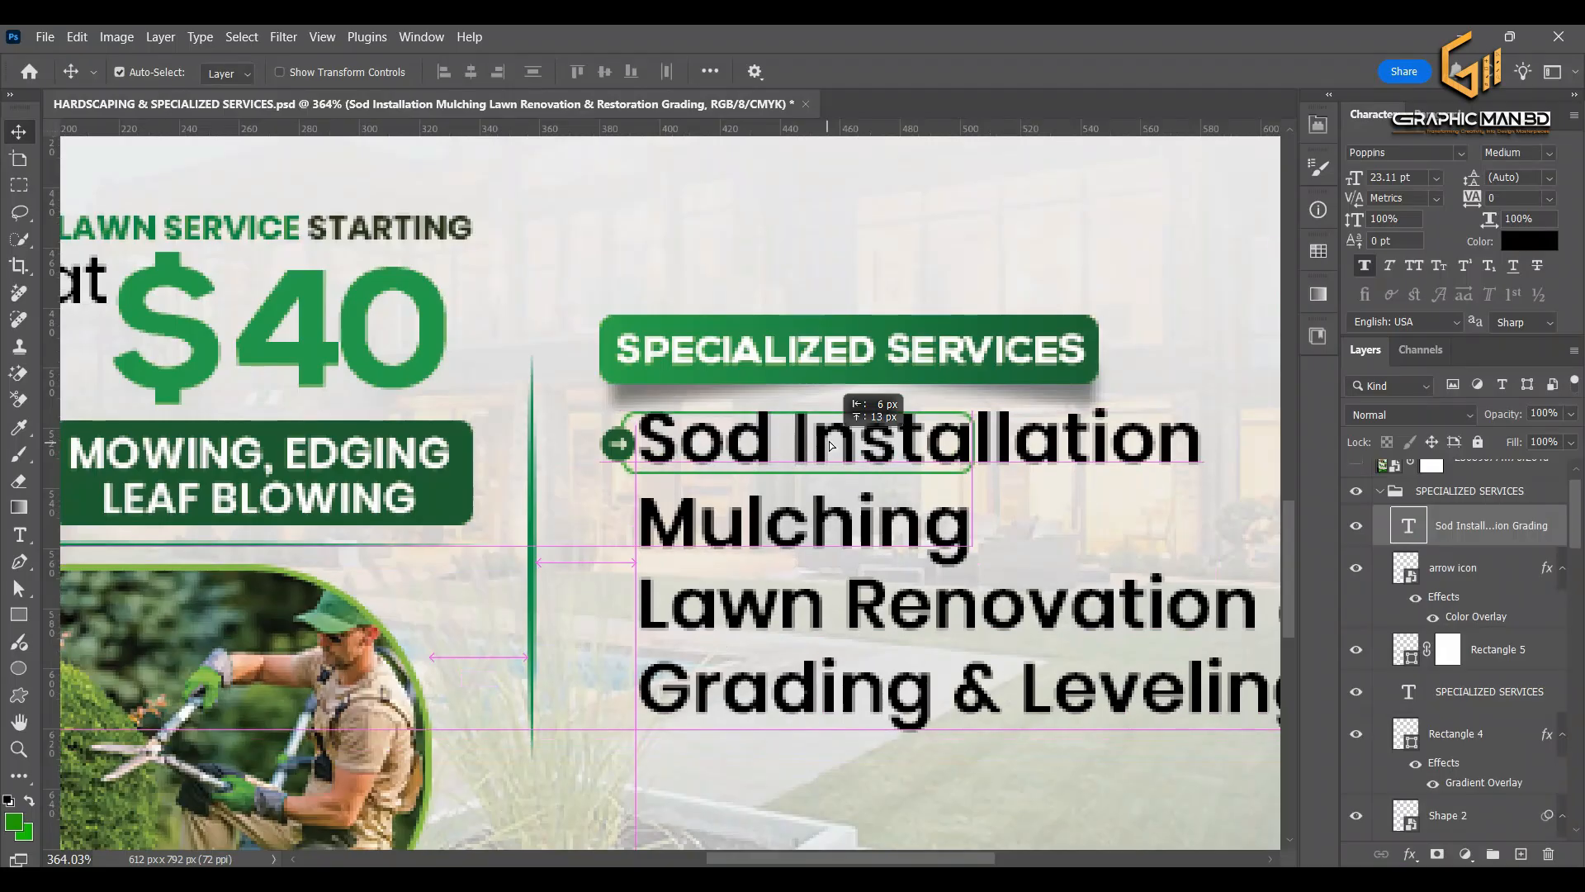
{"action": "left_click_drag", "start_coordinate": [1346, 180], "coordinate": [1339, 177]}
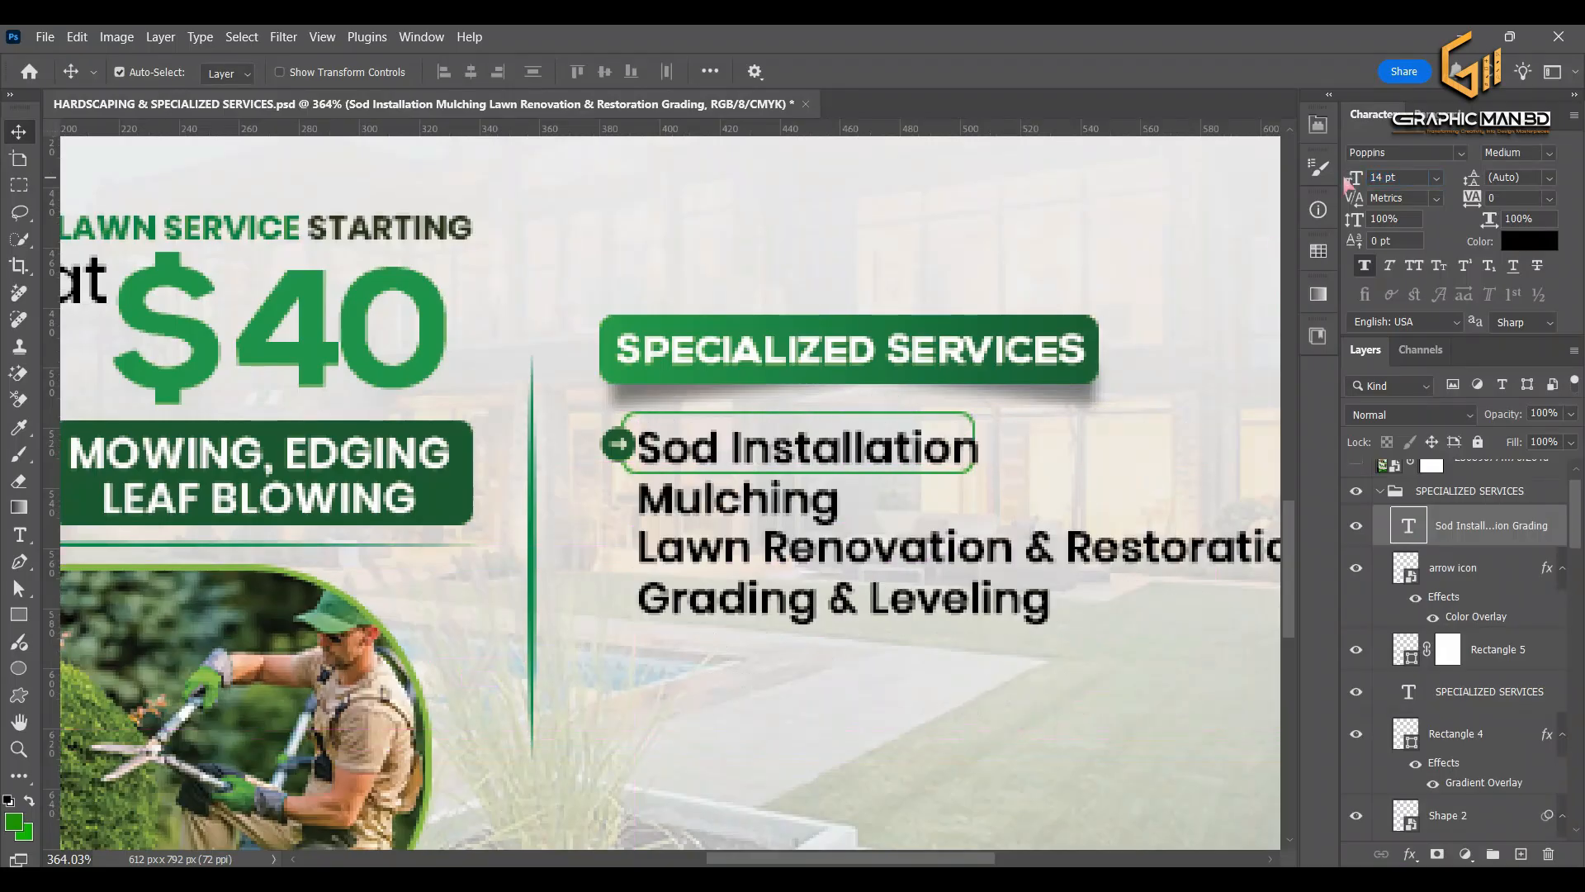
{"action": "scroll", "coordinate": [724, 448], "scroll_direction": "right", "scroll_amount": 3}
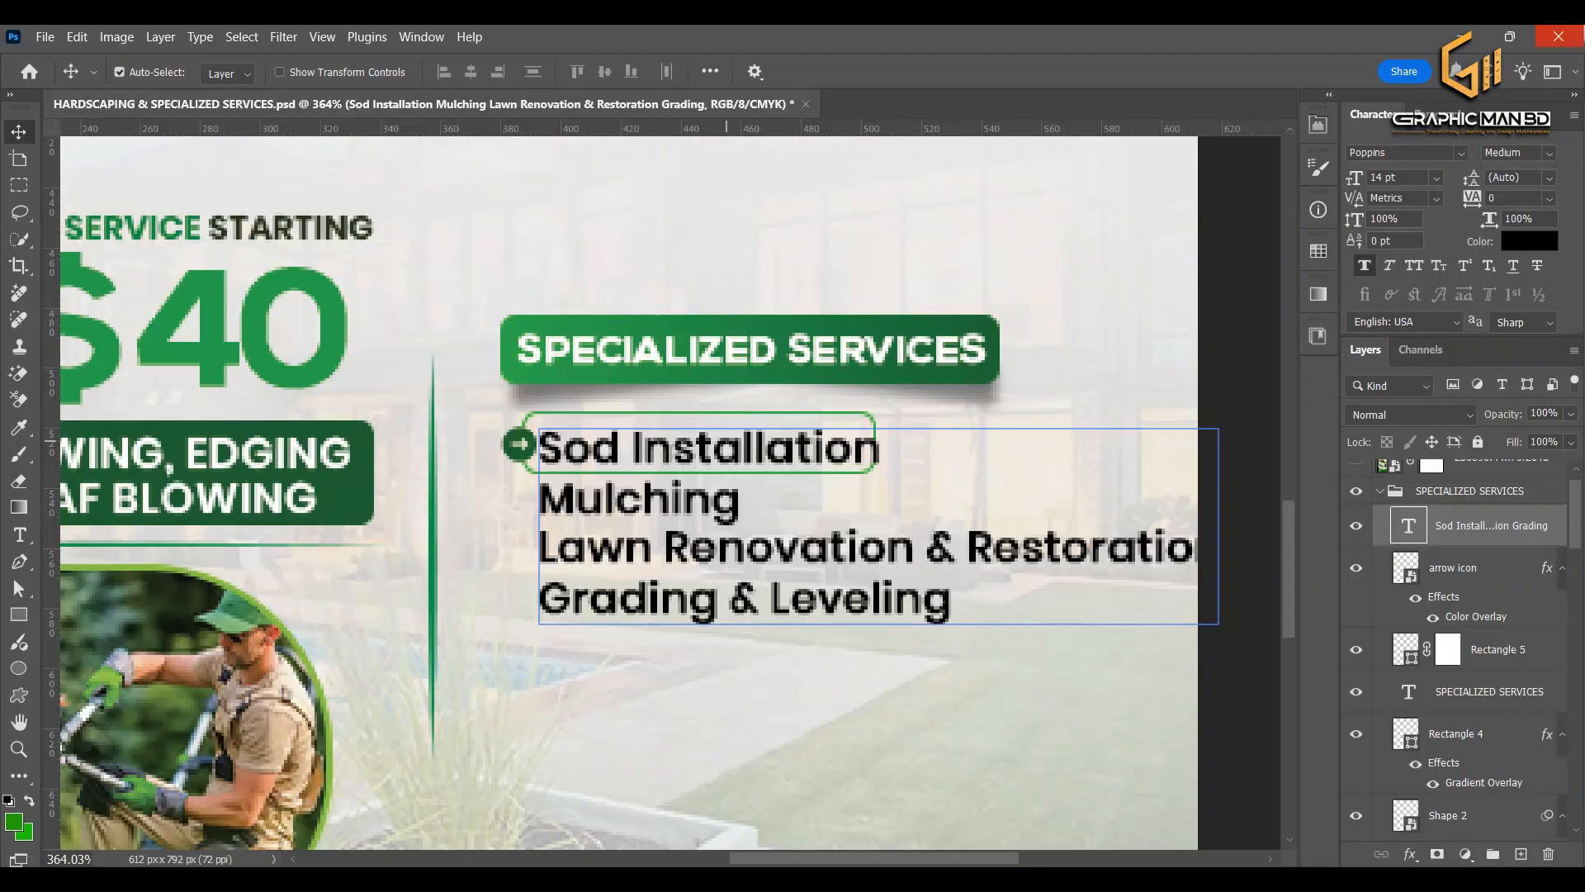
{"action": "key", "text": "Return"}
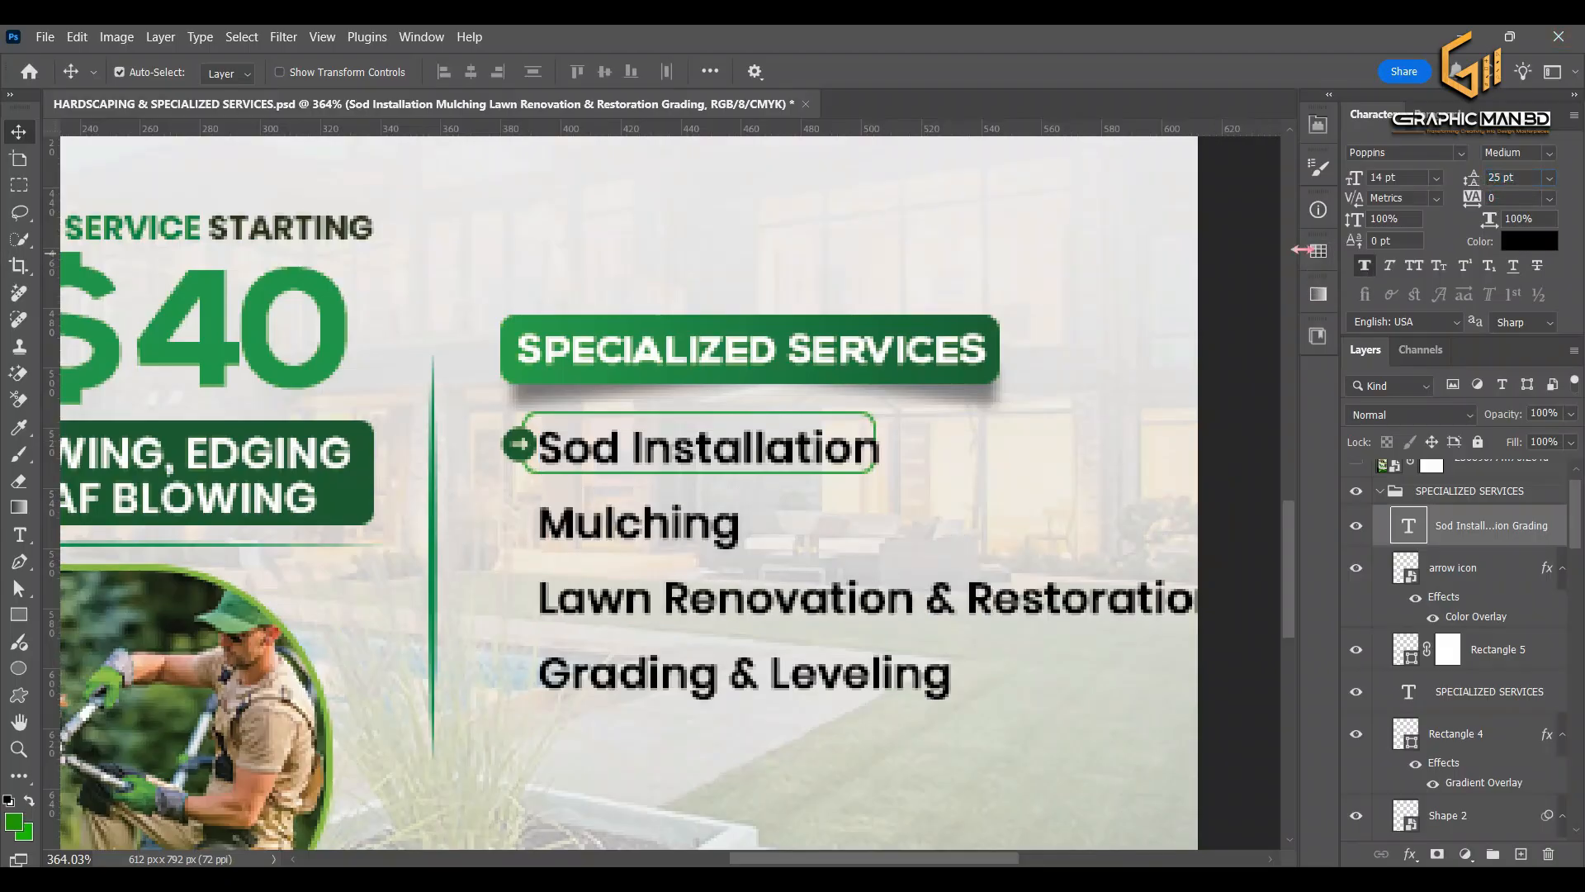
{"action": "left_click", "coordinate": [1403, 175]}
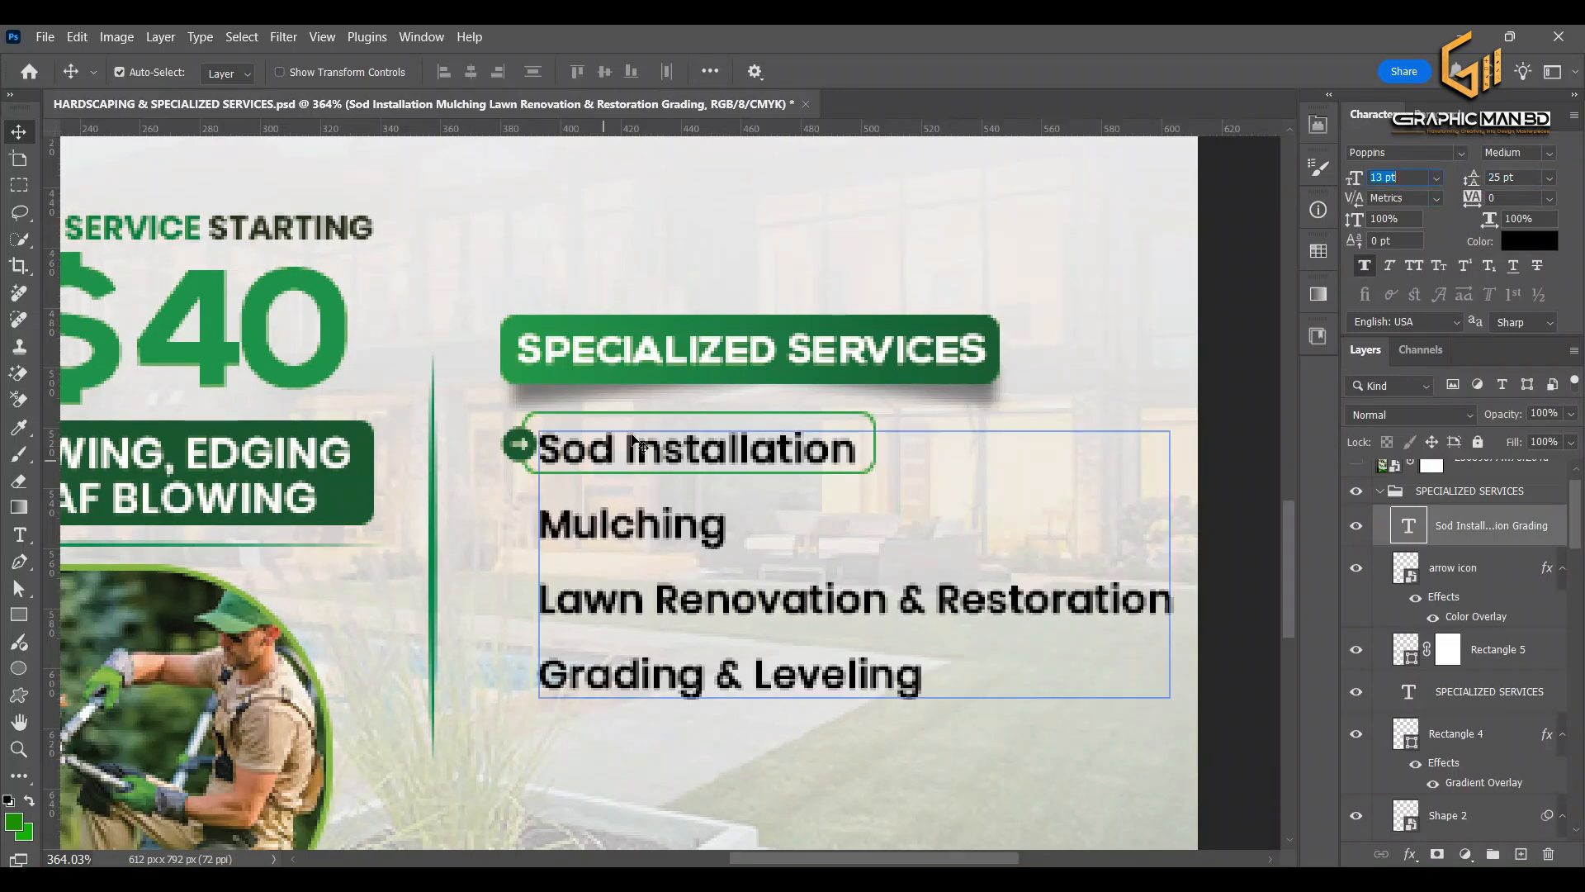
Nudge the services list slightly up and right to fit Sod Installation inside the outline
{"action": "left_click", "coordinate": [642, 445]}
{"action": "key", "text": "Up"}
{"action": "key", "text": "Up"}
{"action": "key", "text": "Right"}
{"action": "key", "text": "Right"}
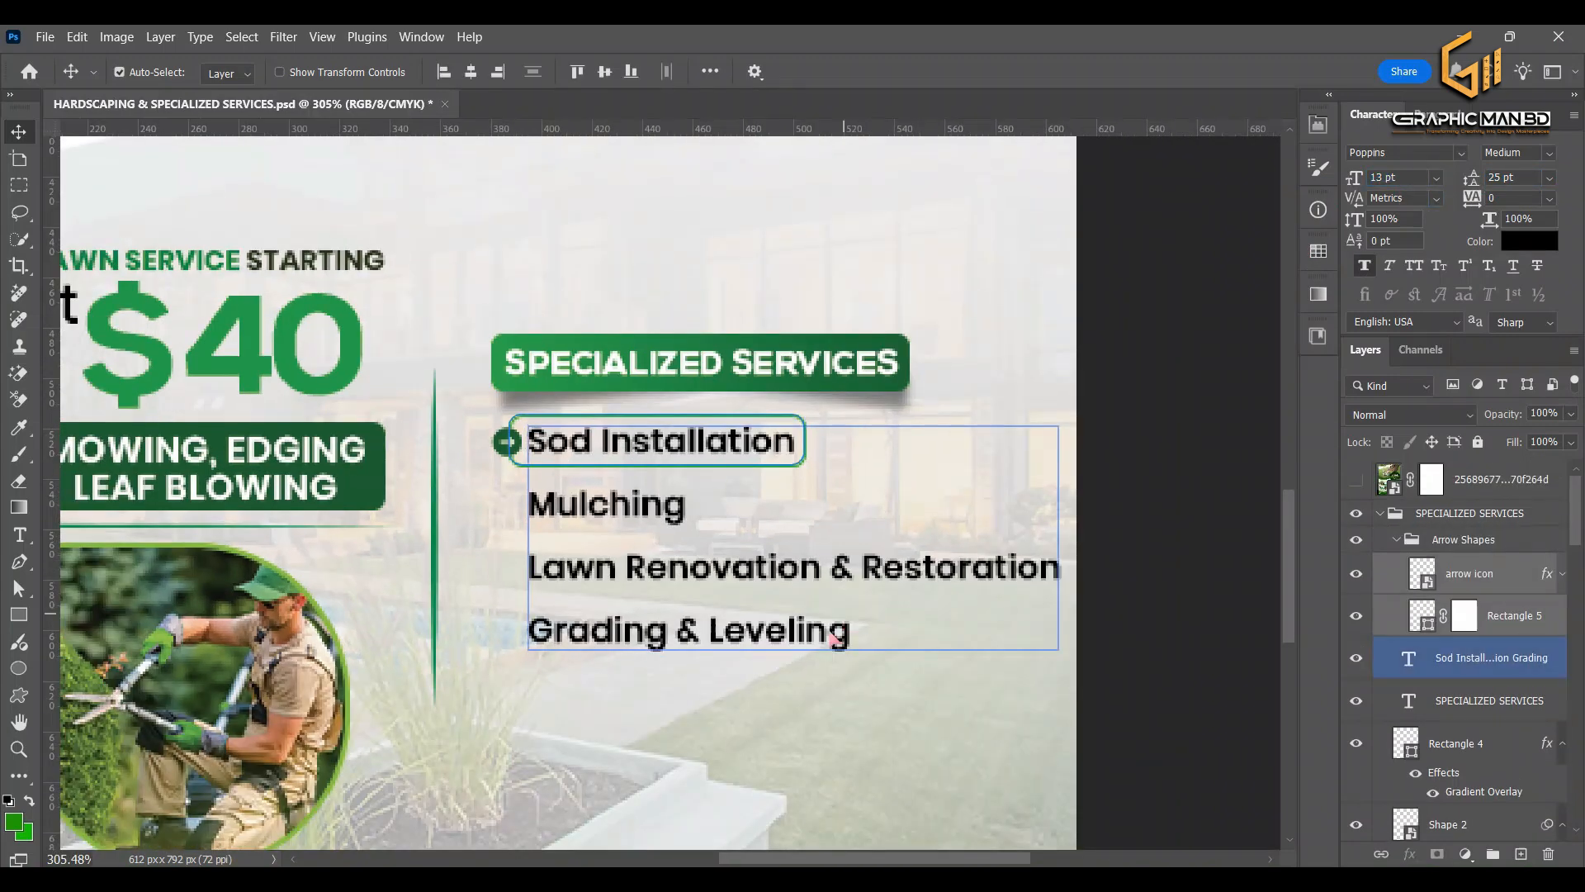
Duplicate the arrow icon and outline onto the Mulching, Lawn Renovation & Restoration and Grading & Leveling lines
{"action": "key", "text": "ctrl"}
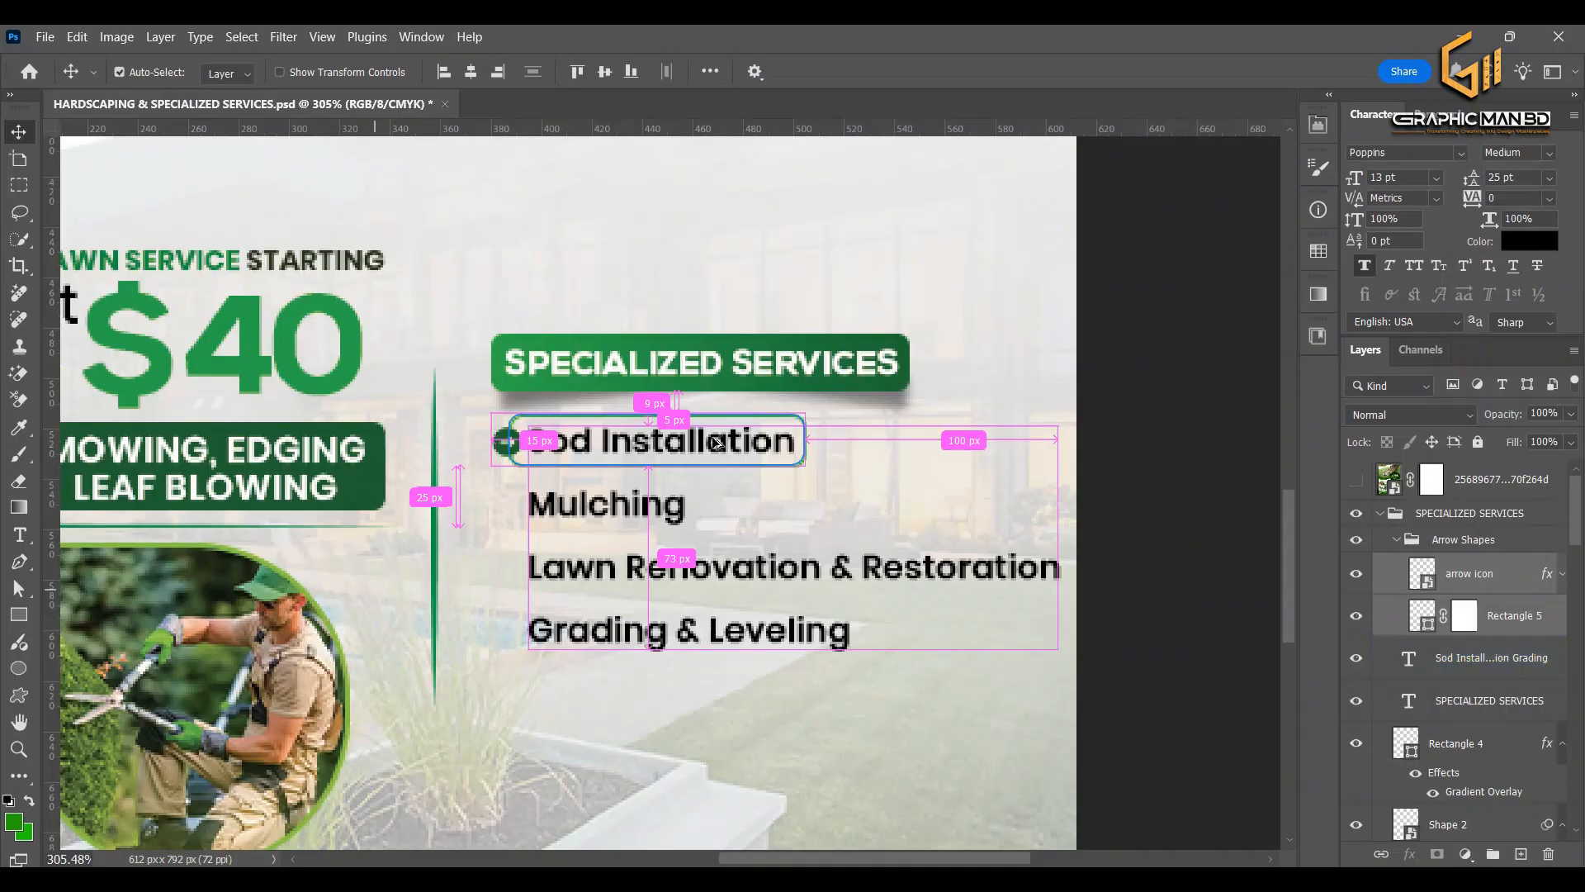
{"action": "left_click_drag", "start_coordinate": [507, 442], "coordinate": [503, 632]}
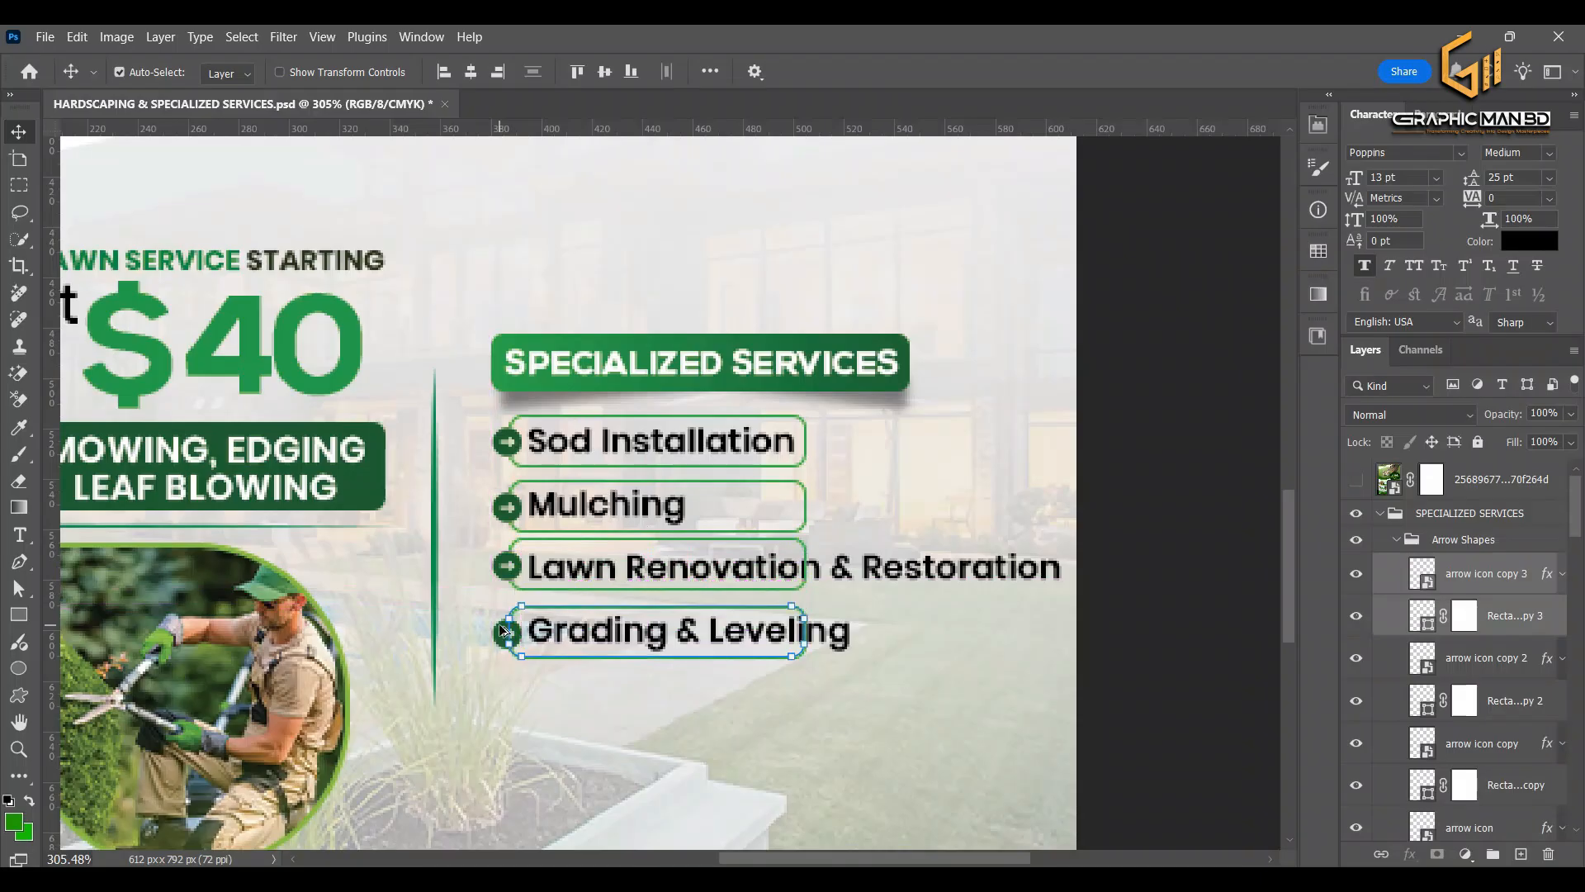
Widen the outline on the third list line to about 189% so it encloses Lawn Renovation & Restoration
{"action": "scroll", "coordinate": [506, 633], "scroll_direction": "up", "scroll_amount": 3}
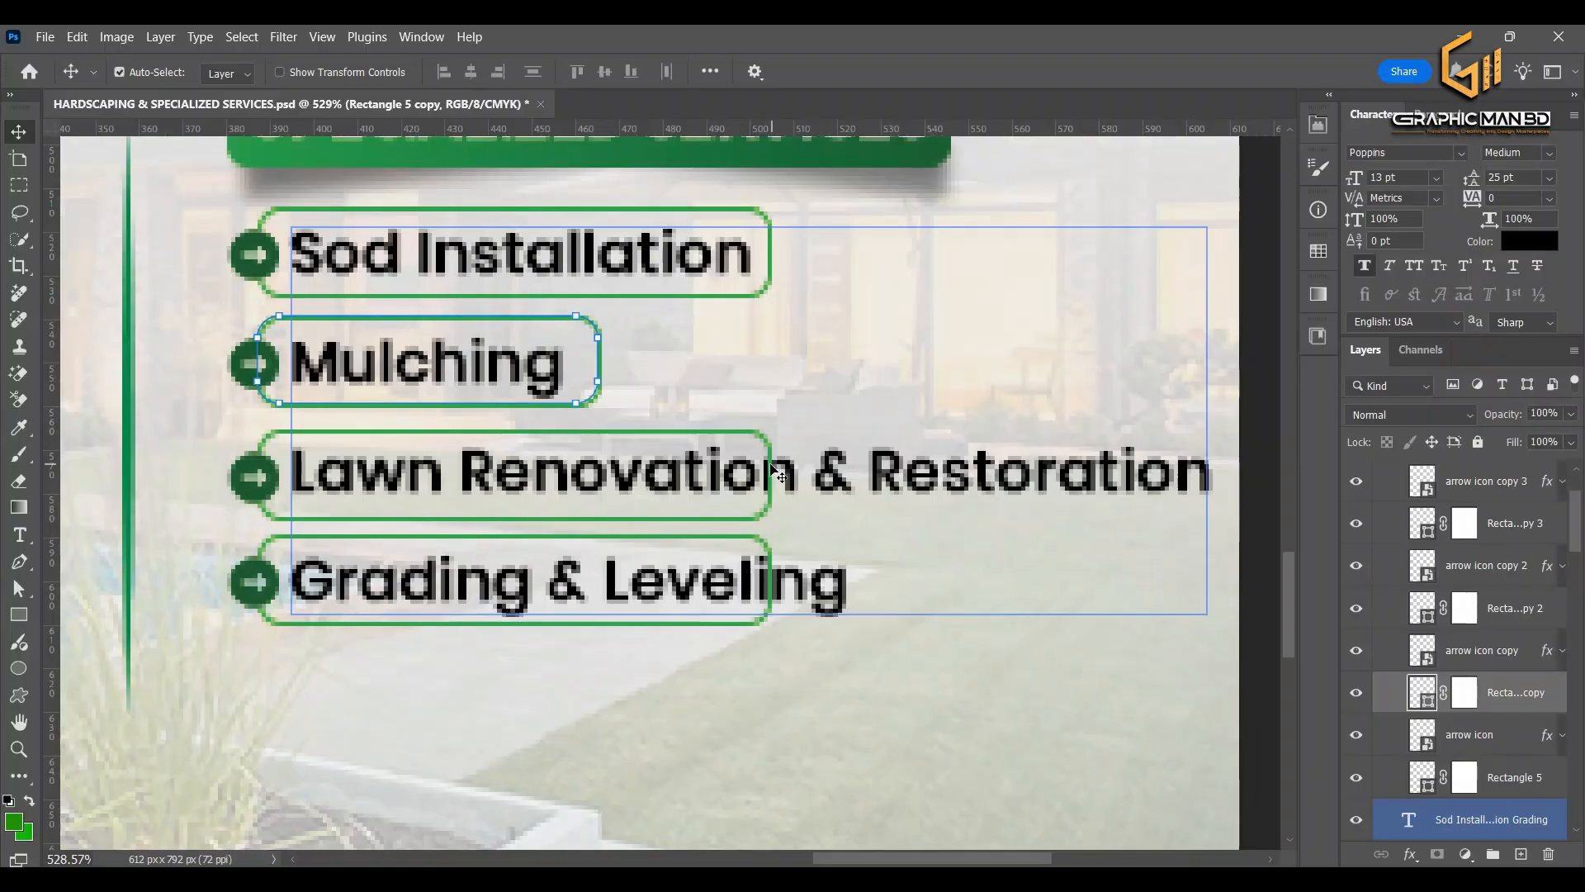
{"action": "left_click", "coordinate": [771, 465]}
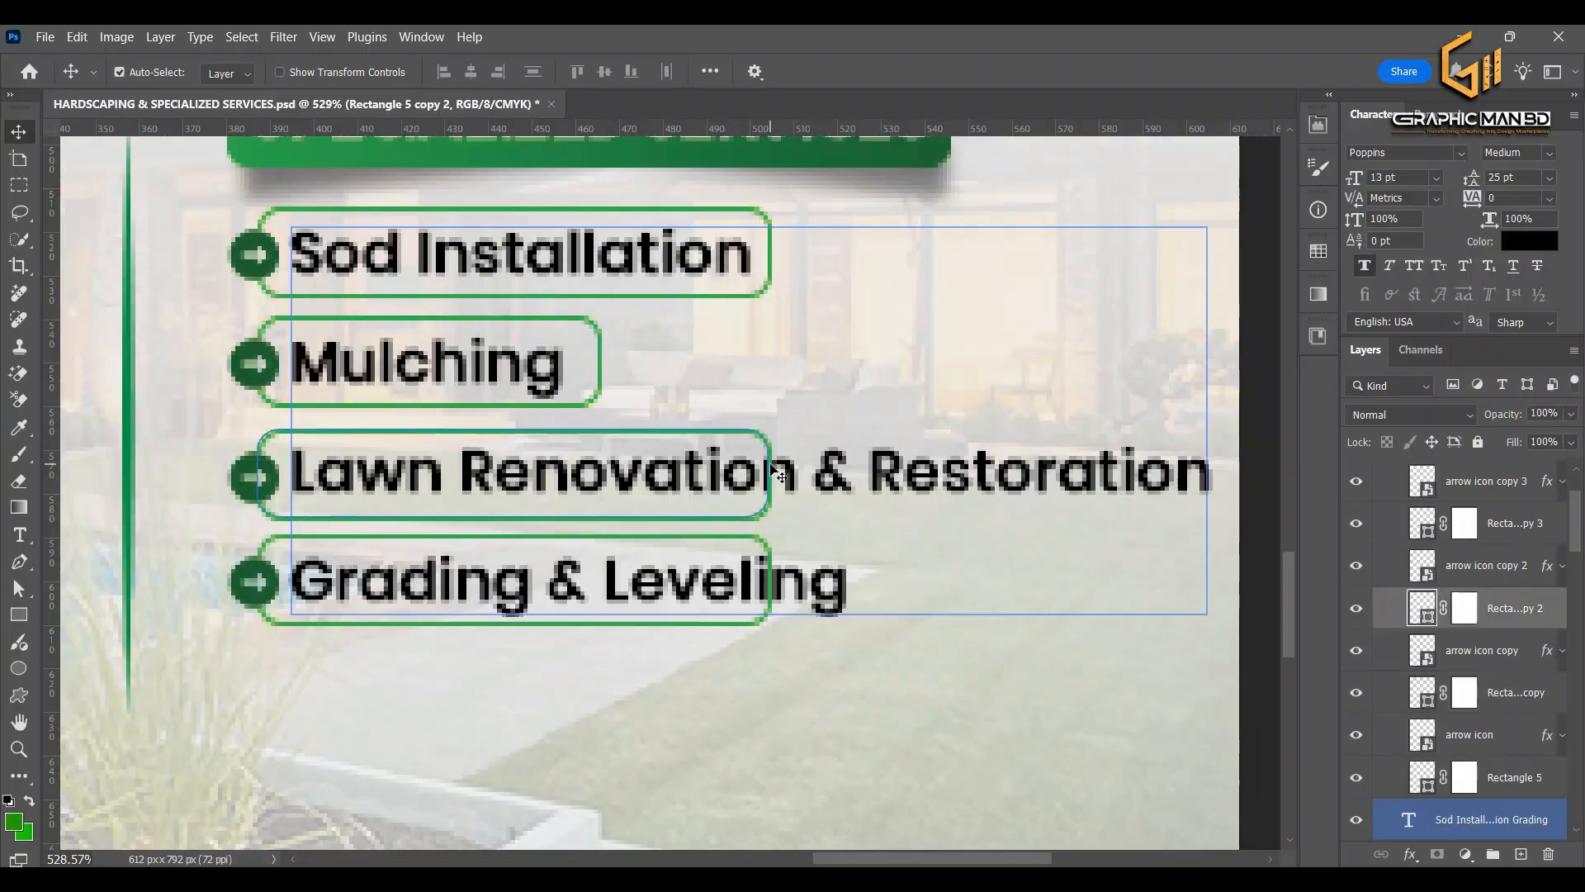
{"action": "key", "text": "ctrl+t"}
{"action": "left_click_drag", "start_coordinate": [771, 473], "coordinate": [1239, 469]}
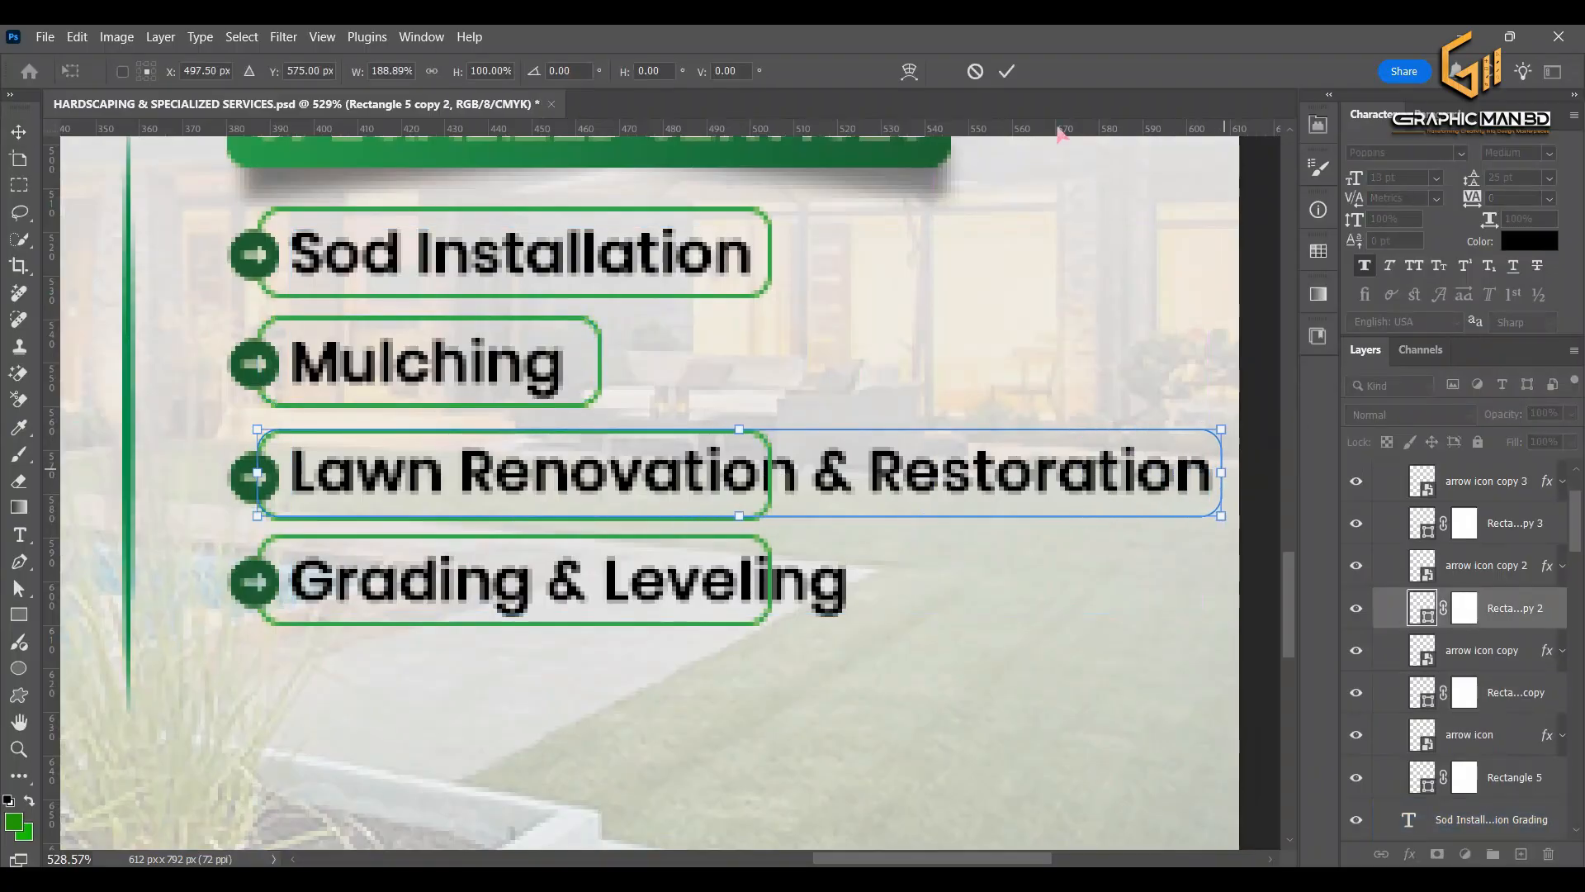
{"action": "key", "text": "Return"}
Widen the outline on the Grading & Leveling line to about 120% so it encloses the whole text
{"action": "left_click", "coordinate": [768, 615]}
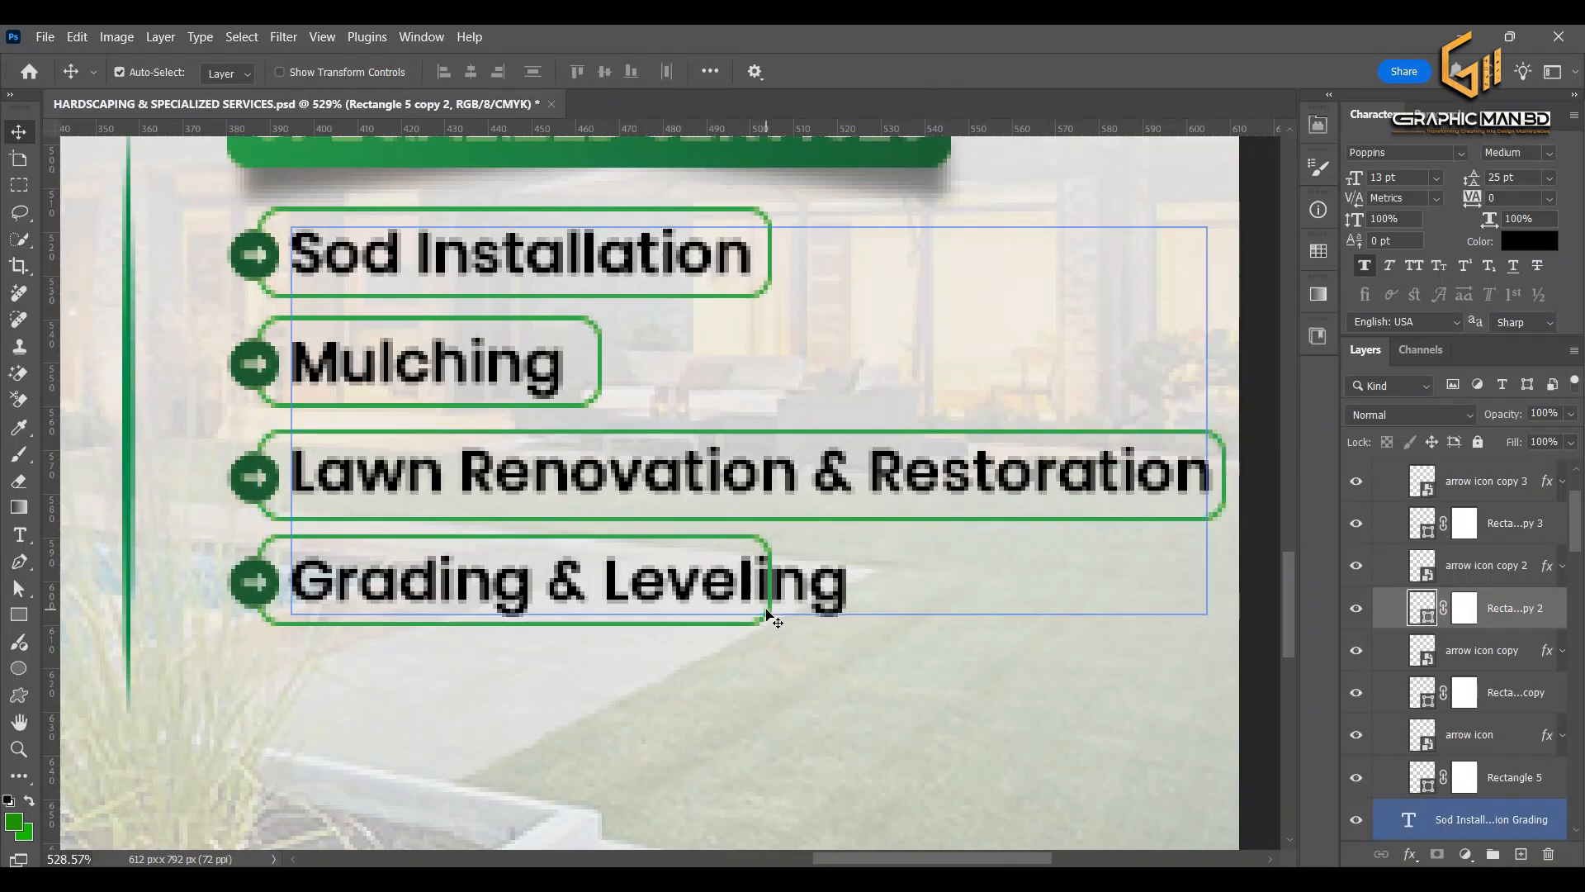
{"action": "left_click", "coordinate": [772, 611]}
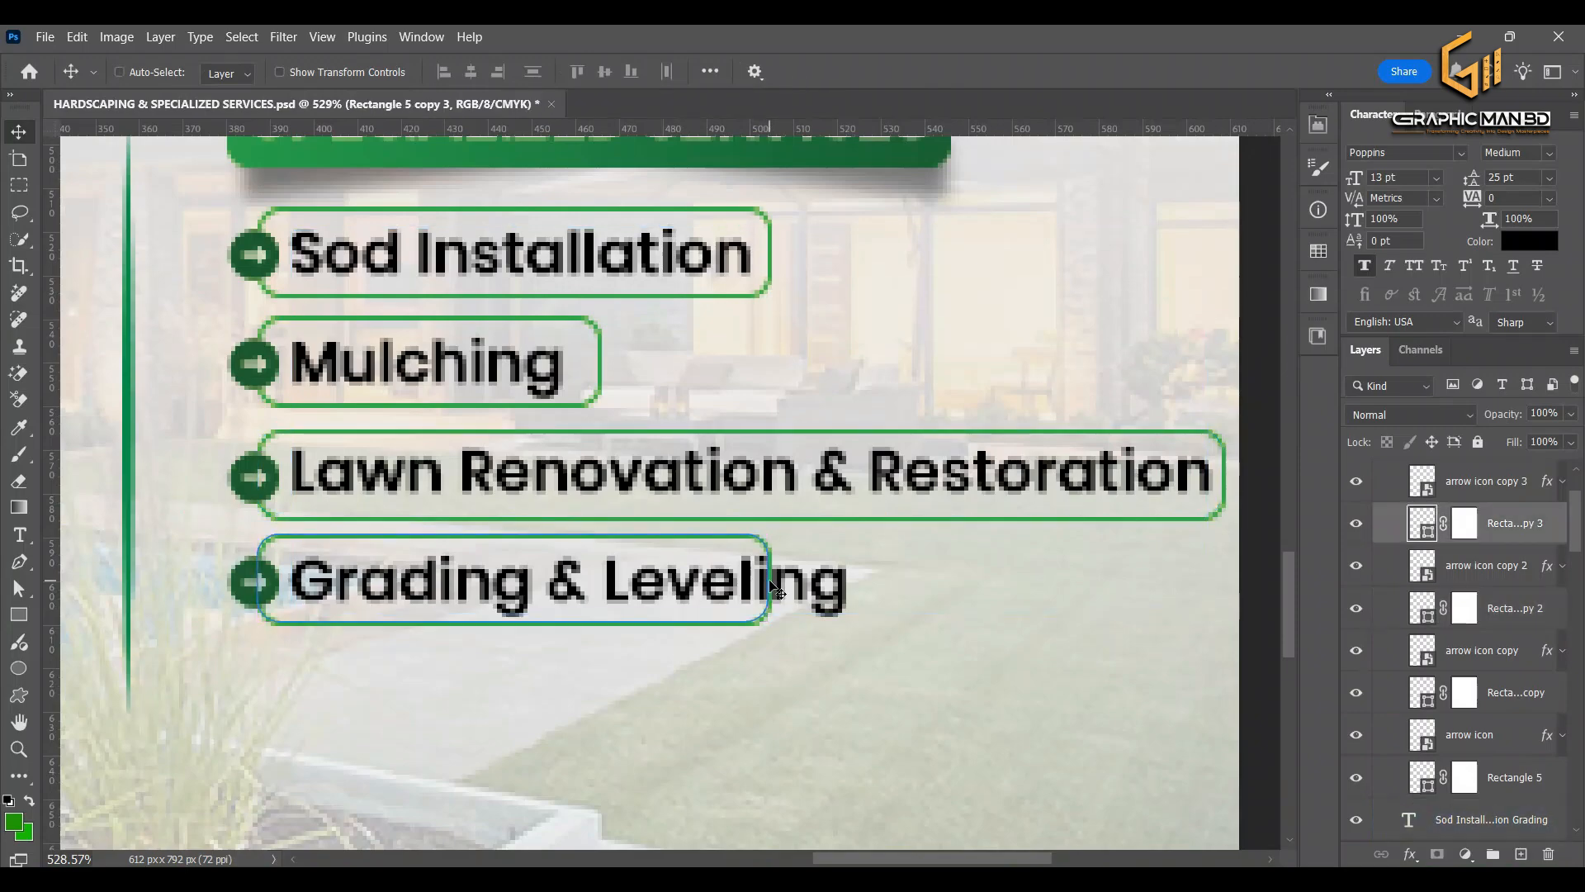
{"action": "key", "text": "ctrl+t"}
{"action": "left_click_drag", "start_coordinate": [770, 578], "coordinate": [880, 566]}
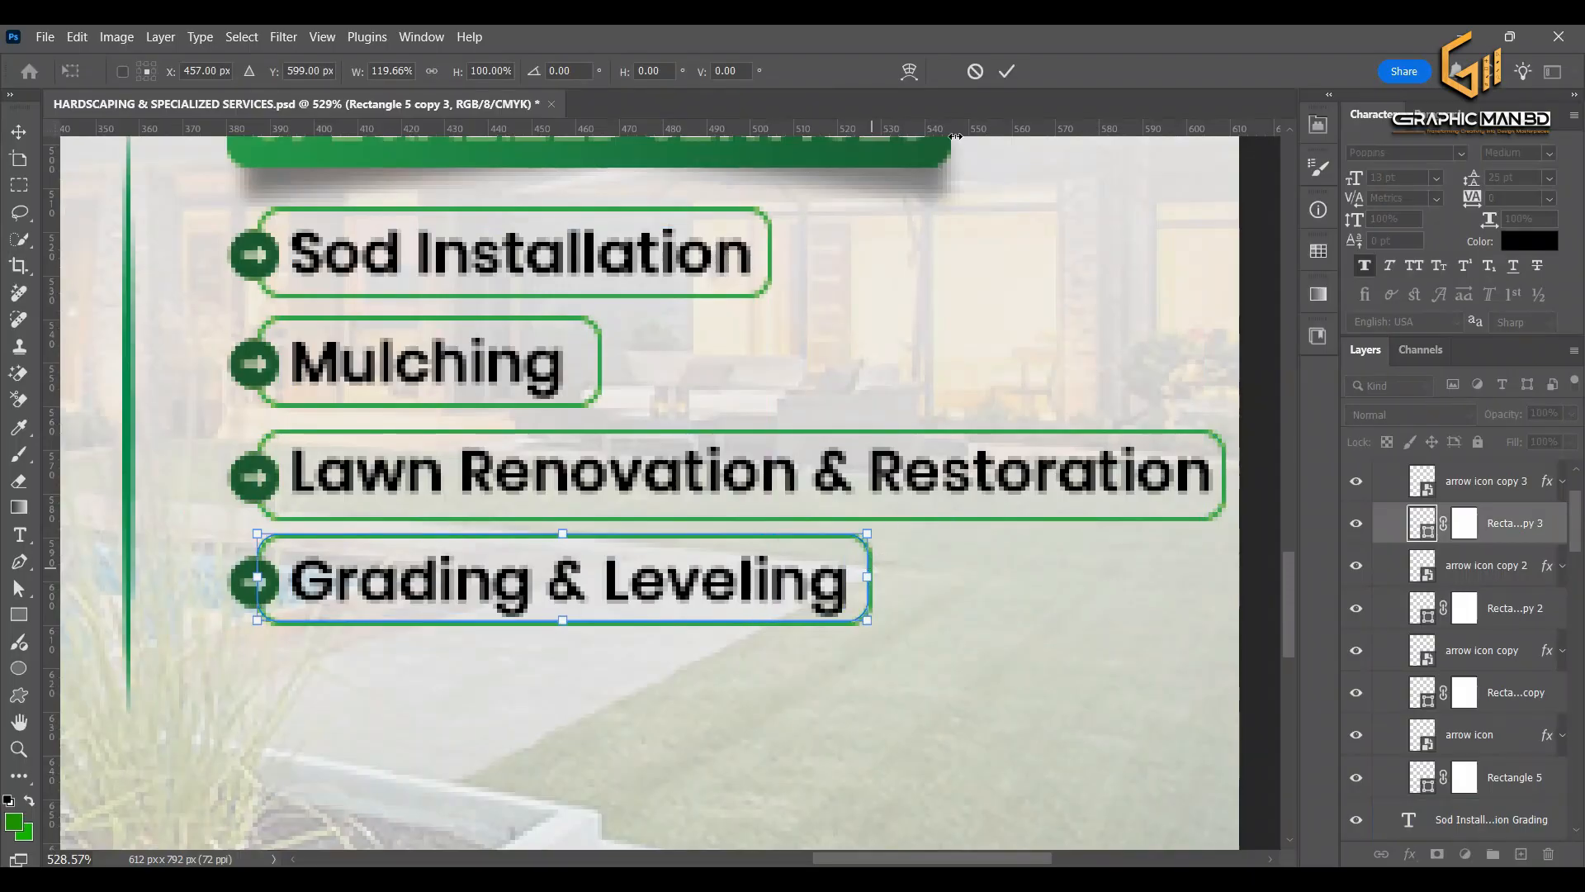
{"action": "left_click", "coordinate": [1006, 71]}
{"action": "scroll", "coordinate": [894, 600], "scroll_direction": "down", "scroll_amount": 2}
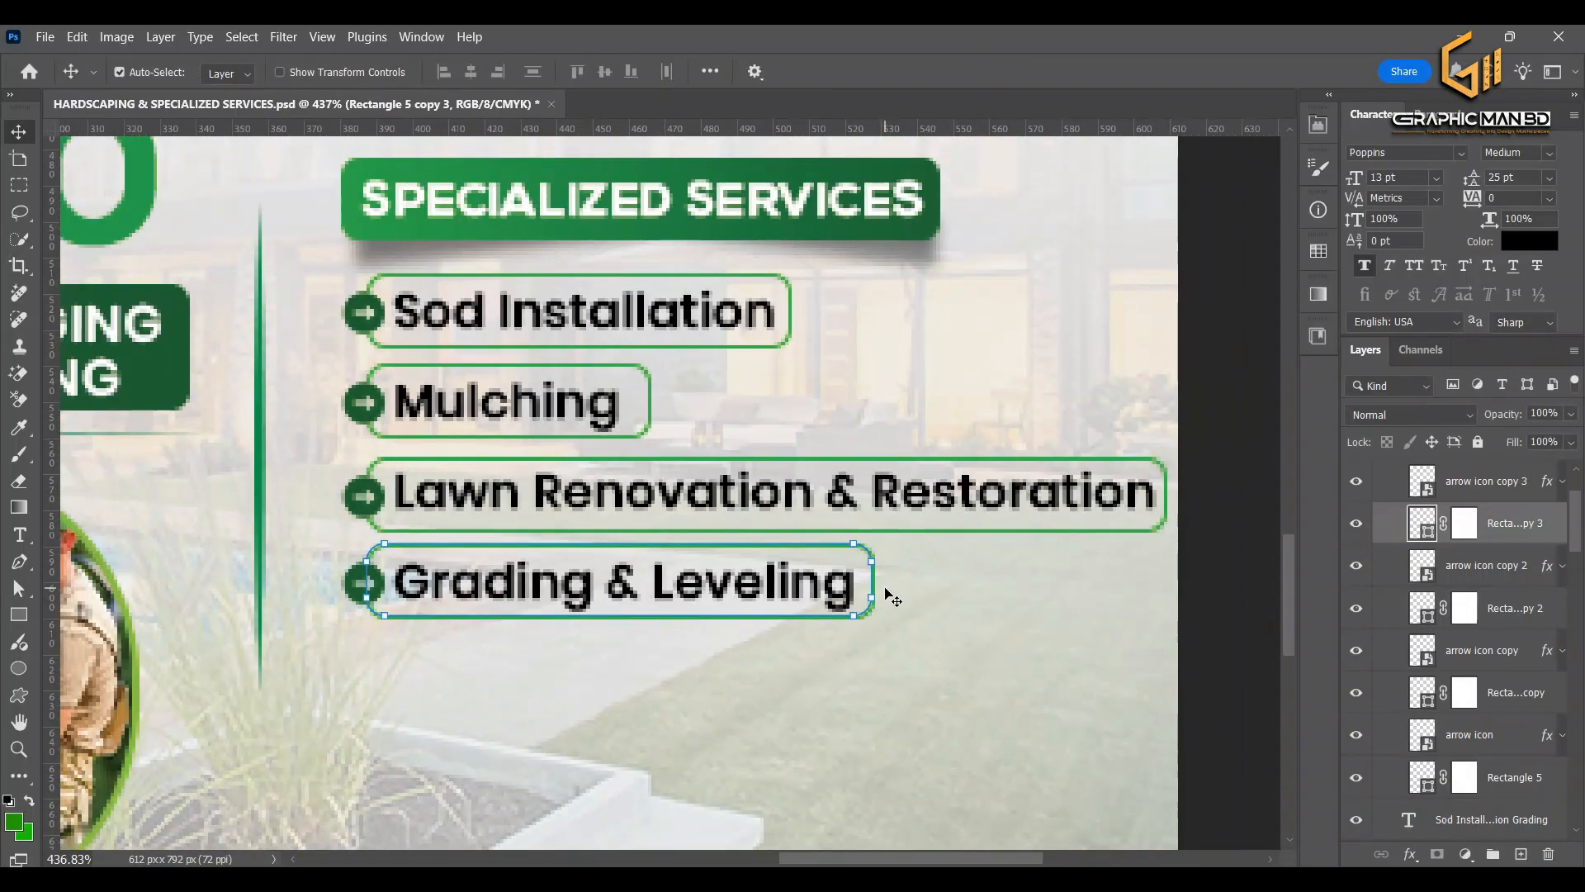
Draw a closed arched shape with the Pen tool along the page's lower edge, about 613 px wide and 71 px high
{"action": "scroll", "coordinate": [696, 585], "scroll_direction": "up", "scroll_amount": 2}
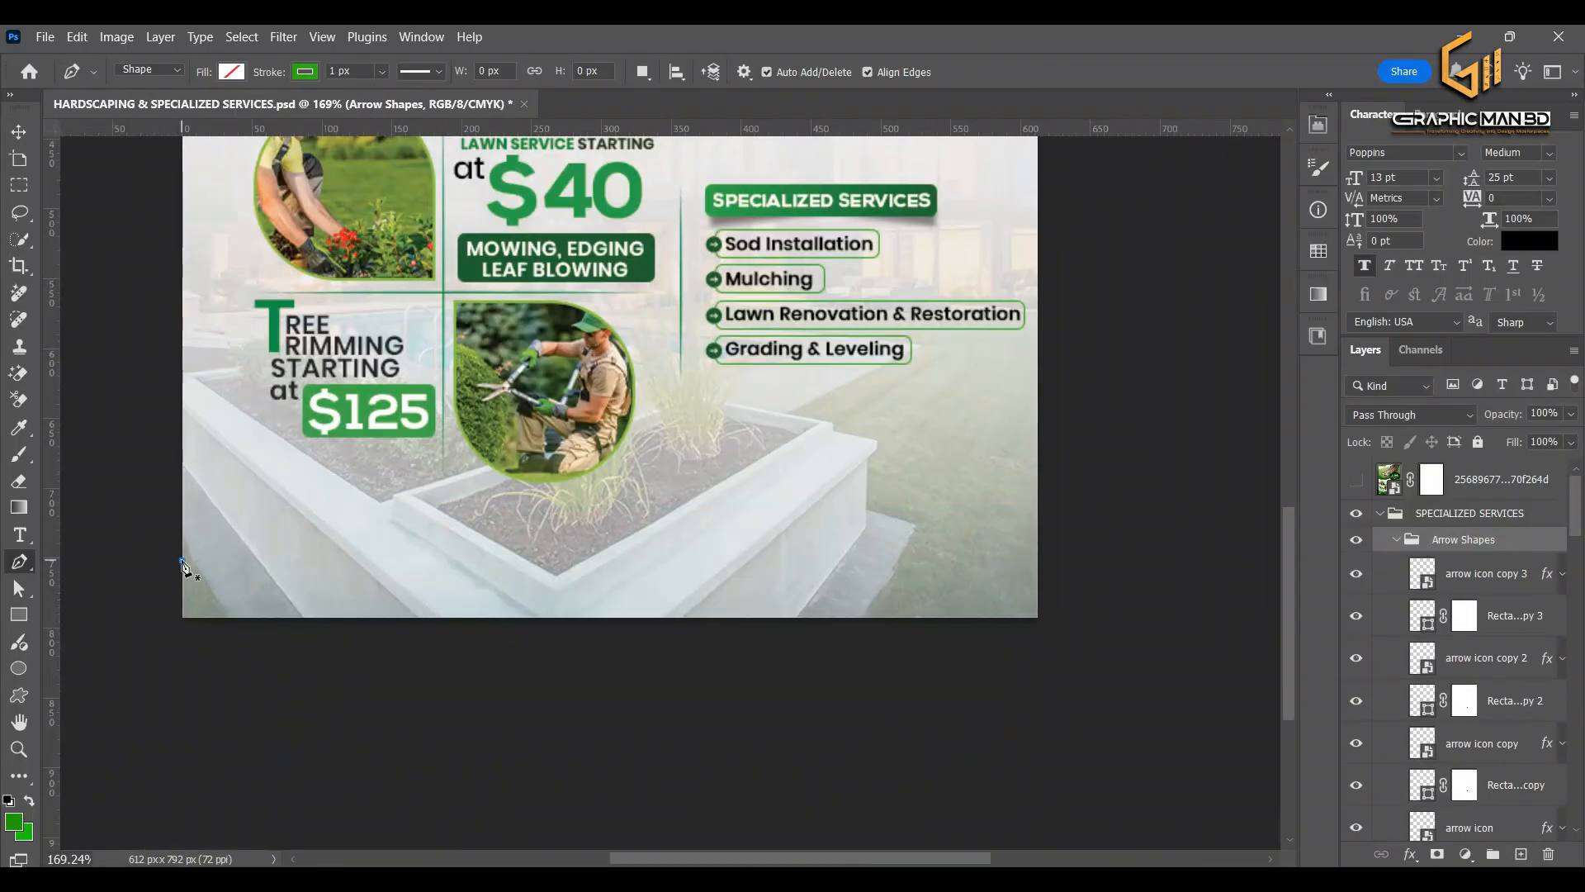
{"action": "left_click", "coordinate": [182, 560]}
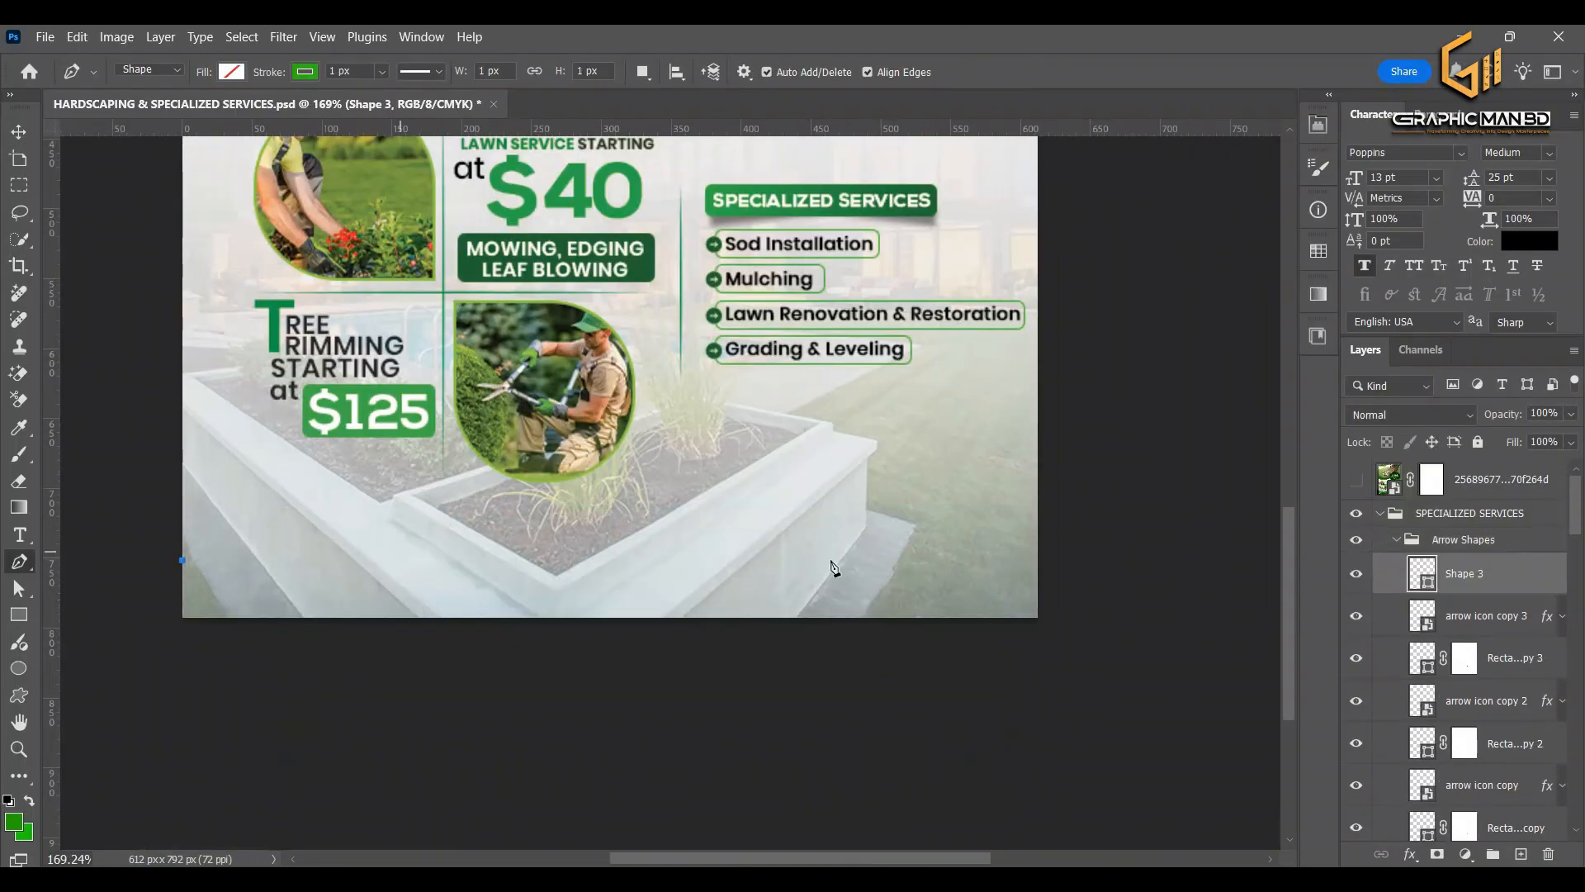
{"action": "left_click", "coordinate": [1037, 566]}
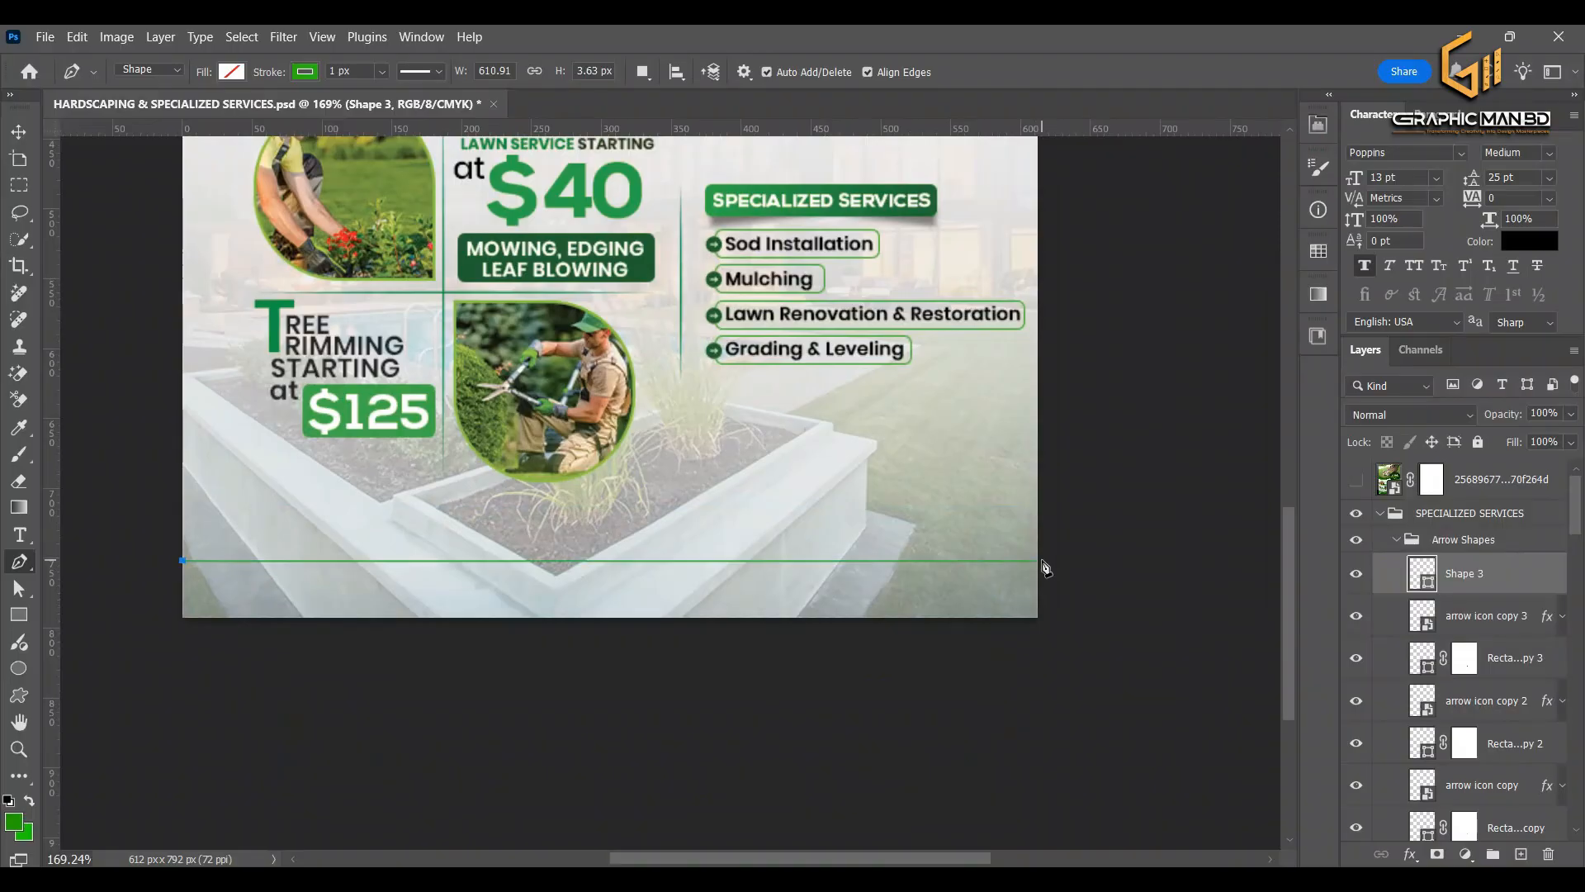
{"action": "left_click_drag", "start_coordinate": [1038, 567], "coordinate": [1192, 662]}
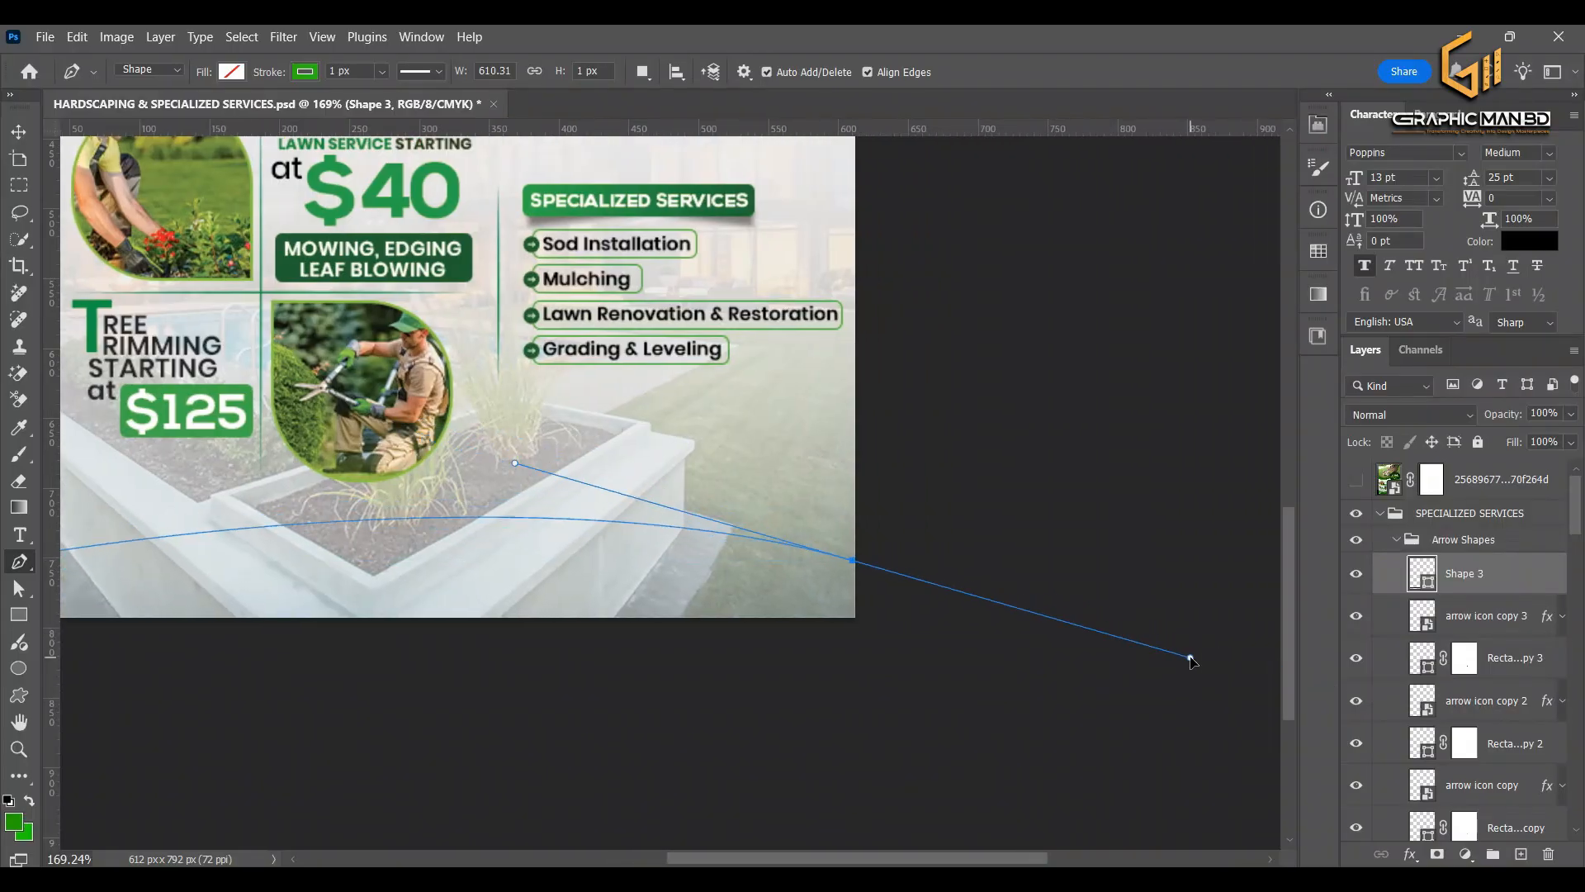
{"action": "left_click_drag", "start_coordinate": [661, 554], "coordinate": [937, 590]}
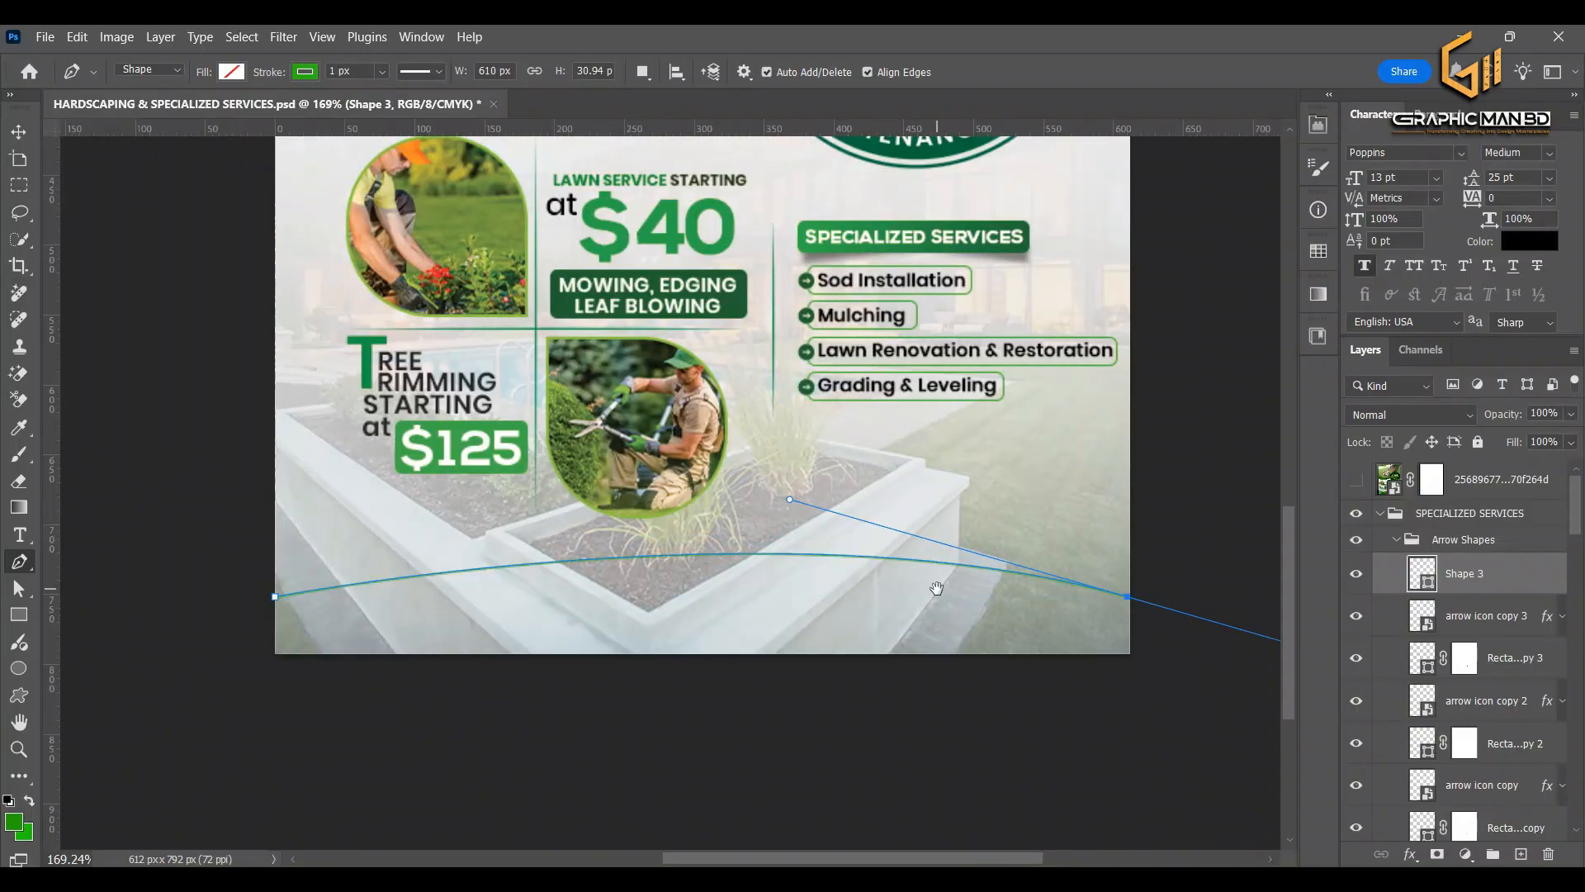
{"action": "left_click", "coordinate": [1129, 595], "text": "alt"}
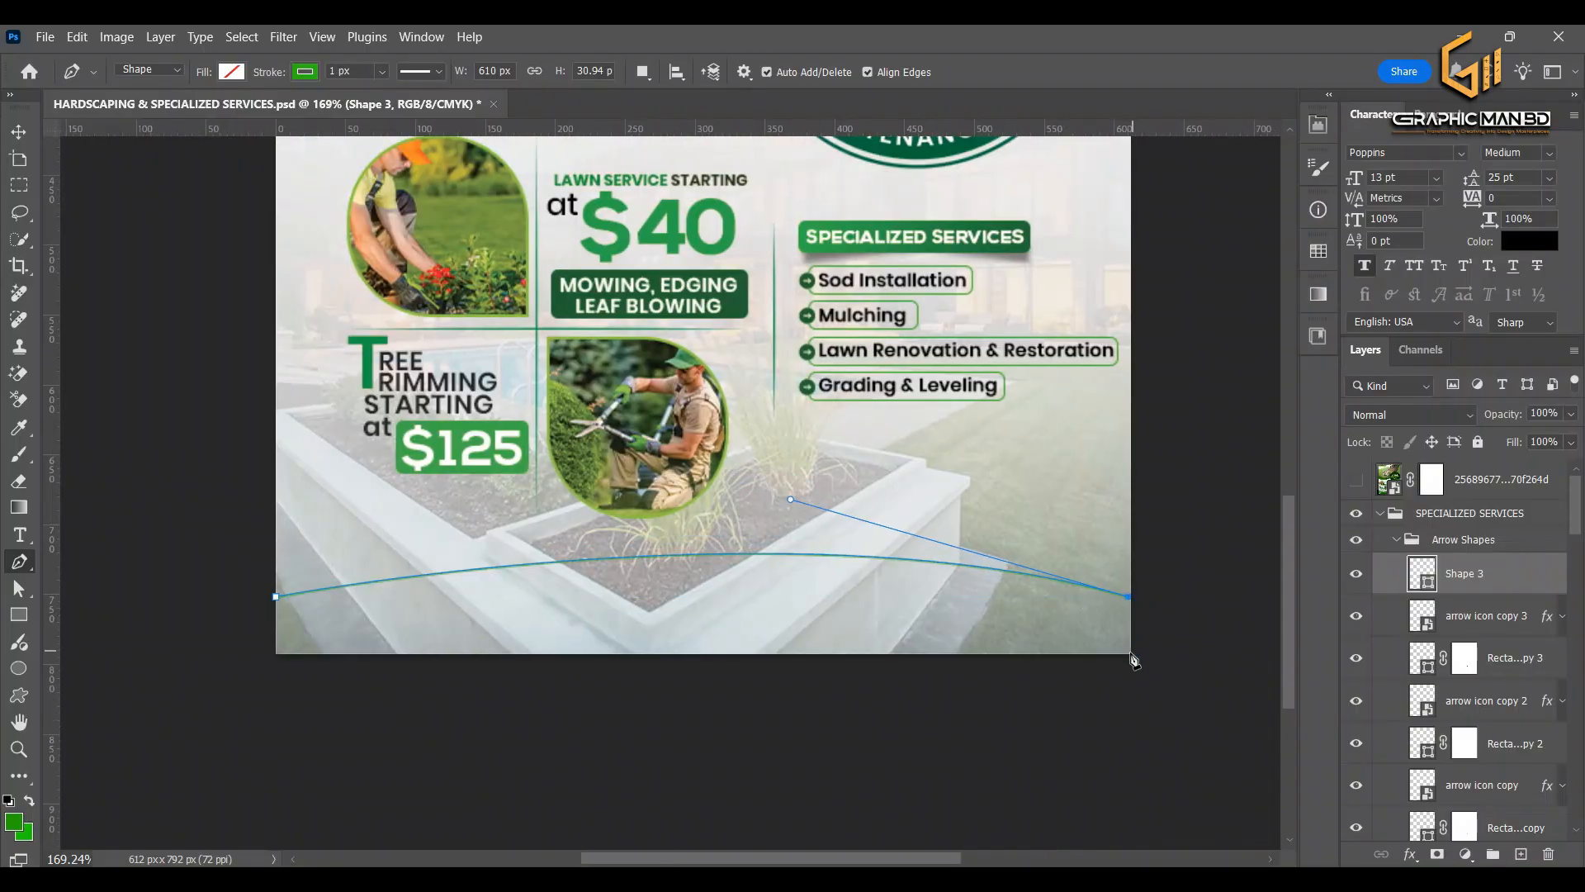
{"action": "left_click", "coordinate": [1129, 654]}
{"action": "left_click", "coordinate": [271, 653]}
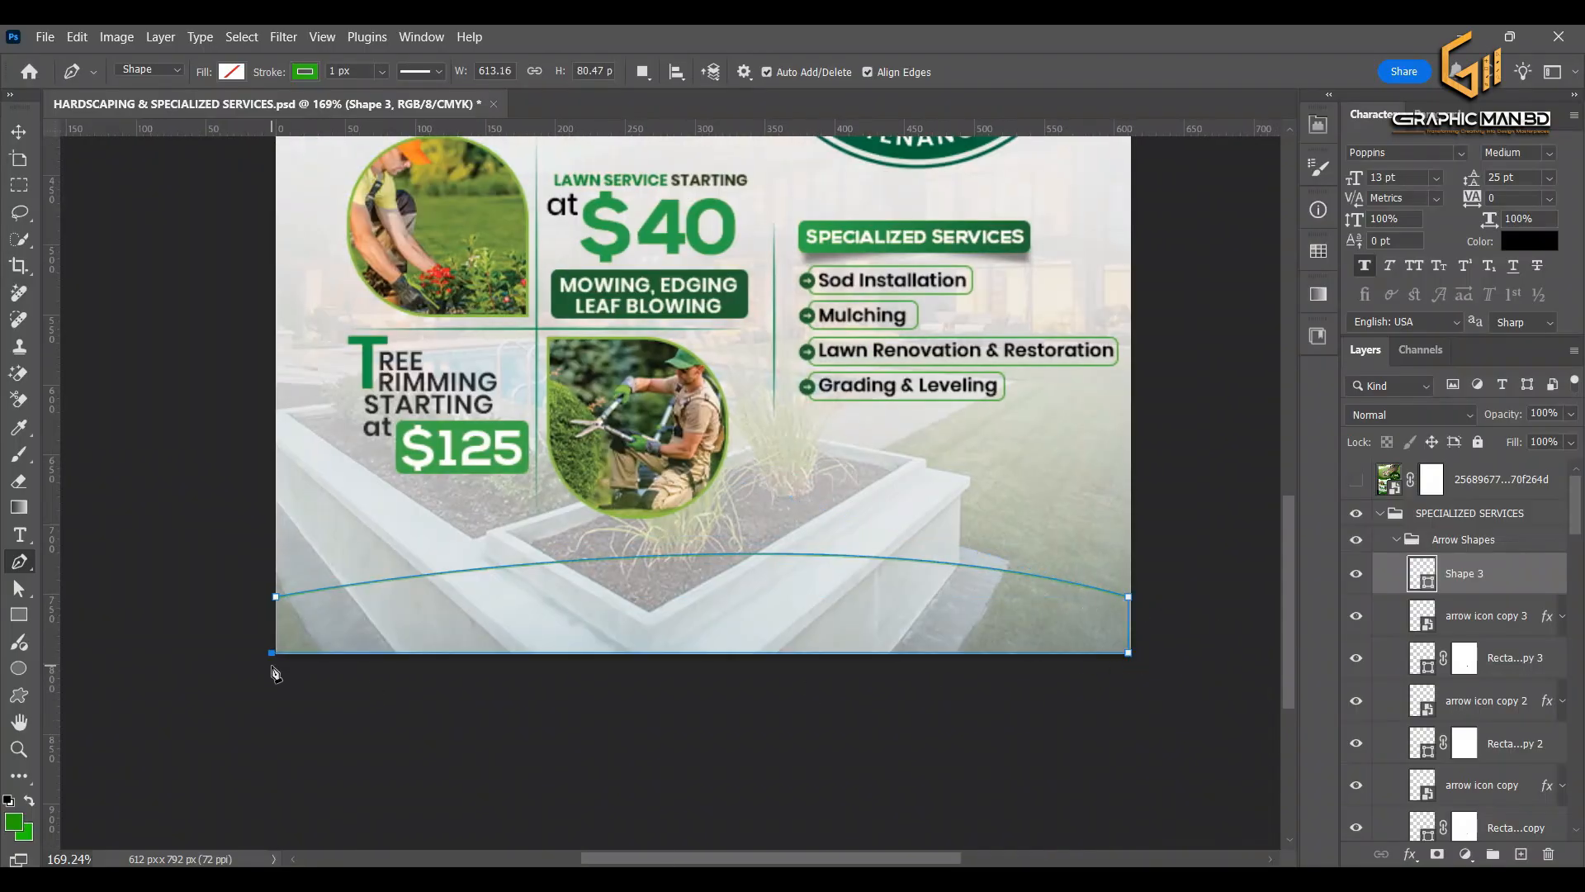
{"action": "left_click", "coordinate": [275, 596]}
{"action": "left_click", "coordinate": [275, 596]}
{"action": "key", "text": "ctrl+z"}
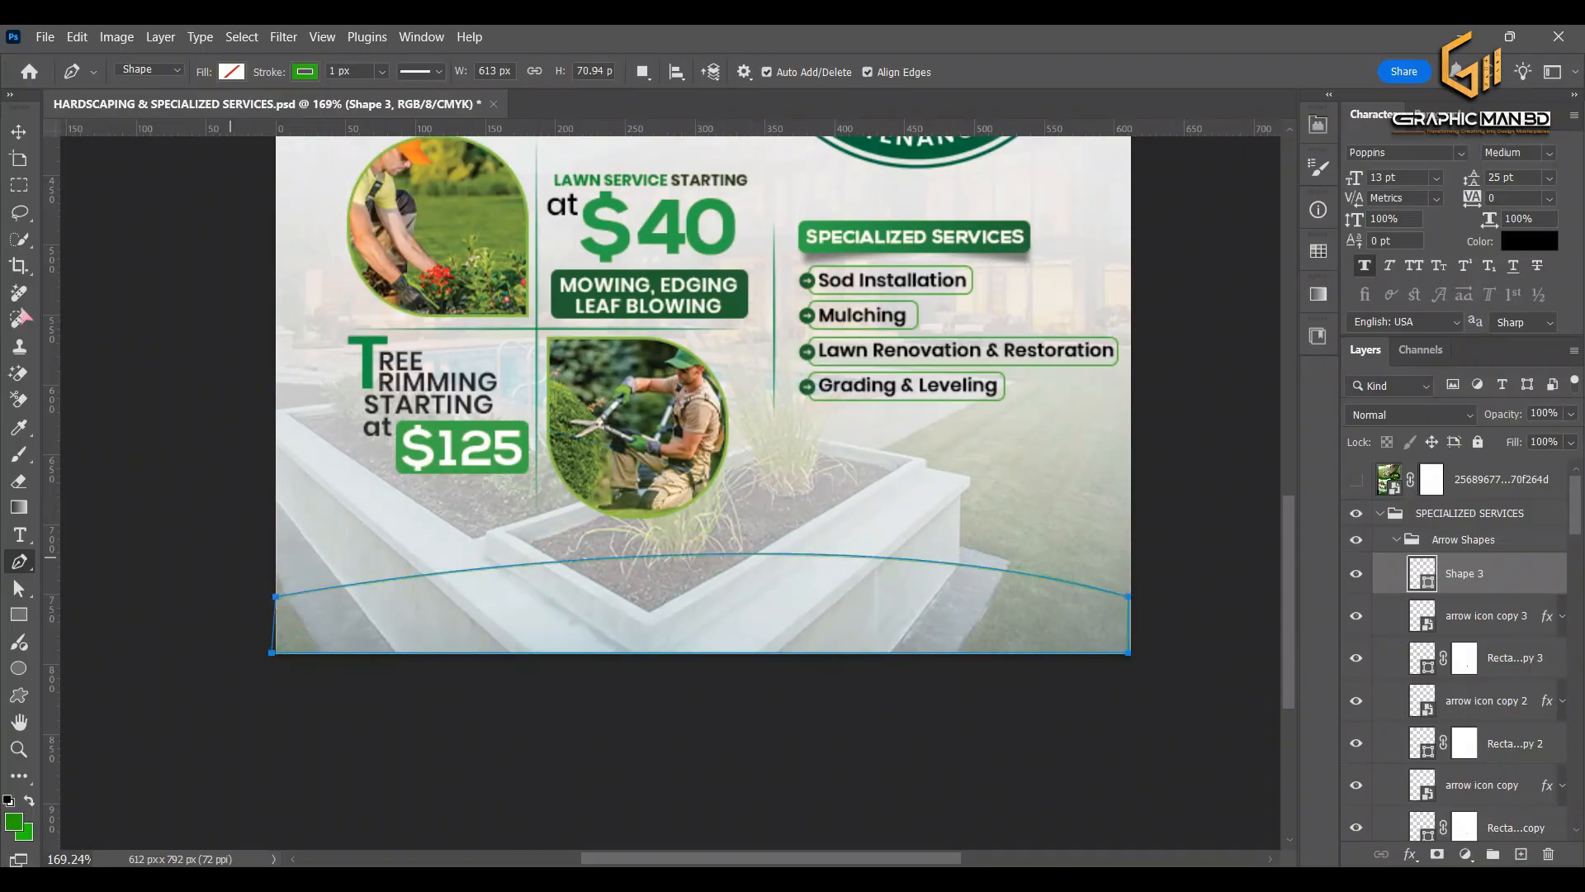
Move the arch's side anchor points slightly past the page edges, making the shape about 622 px wide and 73 px high
{"action": "key", "text": "a"}
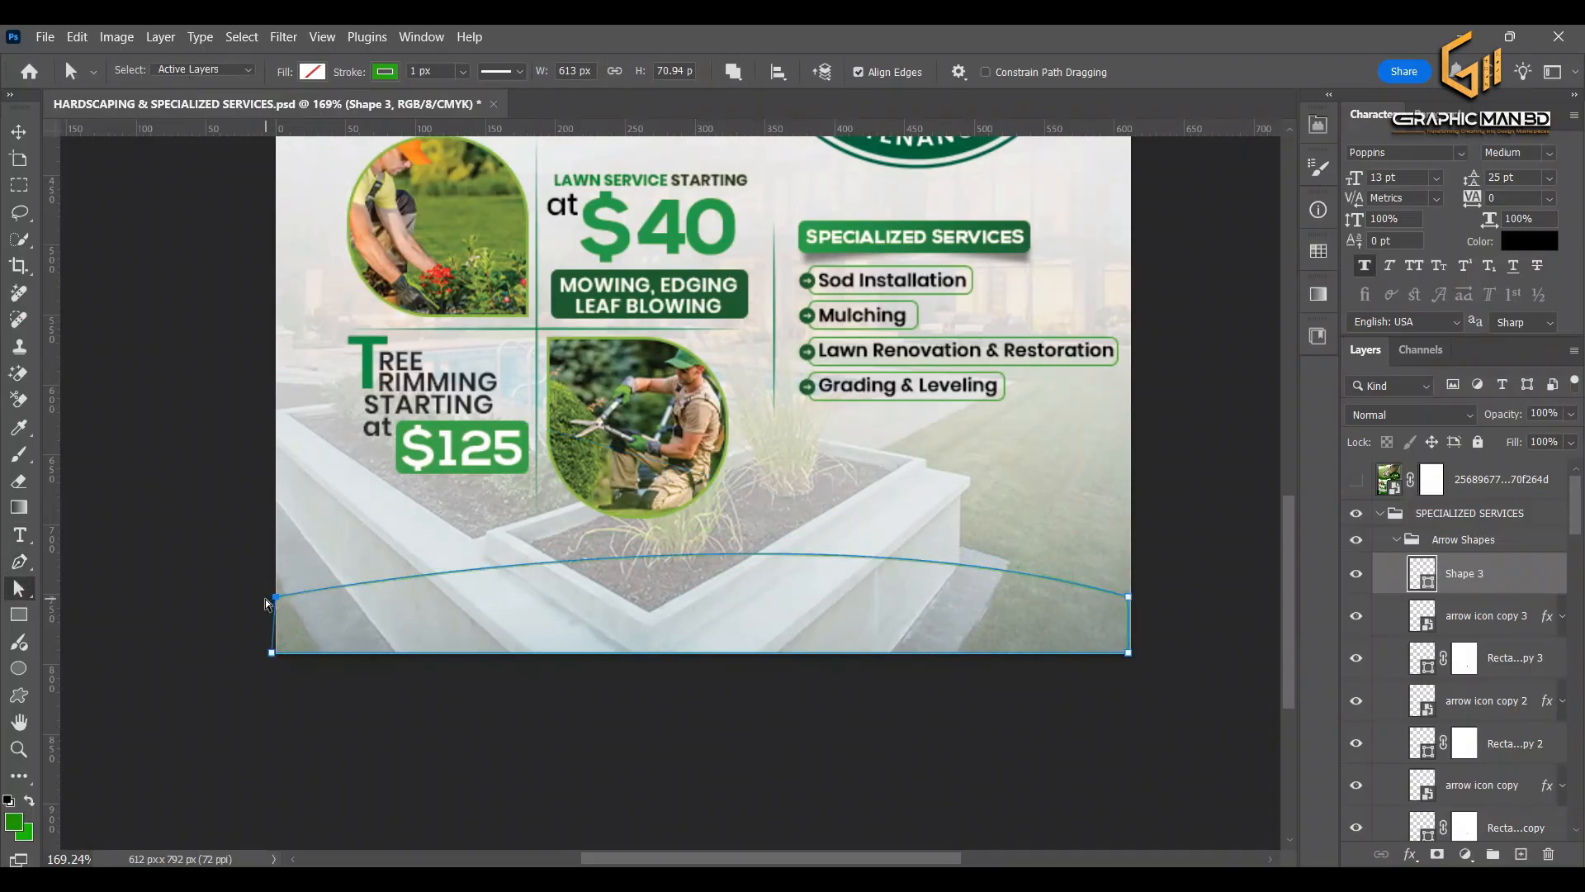
{"action": "left_click_drag", "start_coordinate": [266, 601], "coordinate": [268, 591]}
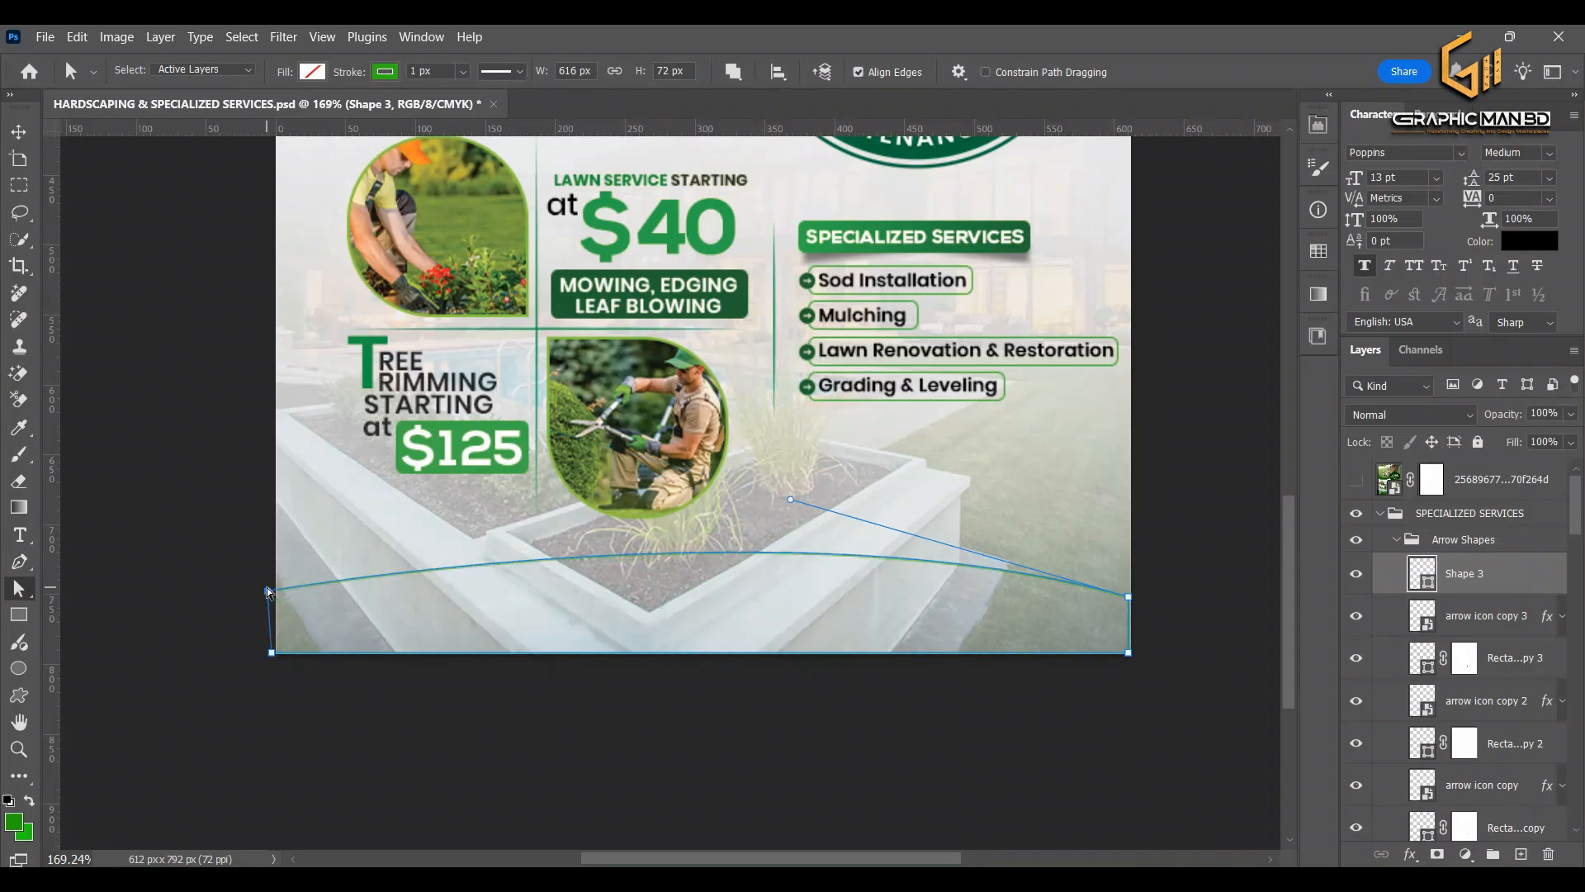
{"action": "left_click_drag", "start_coordinate": [1131, 643], "coordinate": [1137, 656]}
Fill the arched shape with dark green and remove its stroke
{"action": "left_click", "coordinate": [1319, 126]}
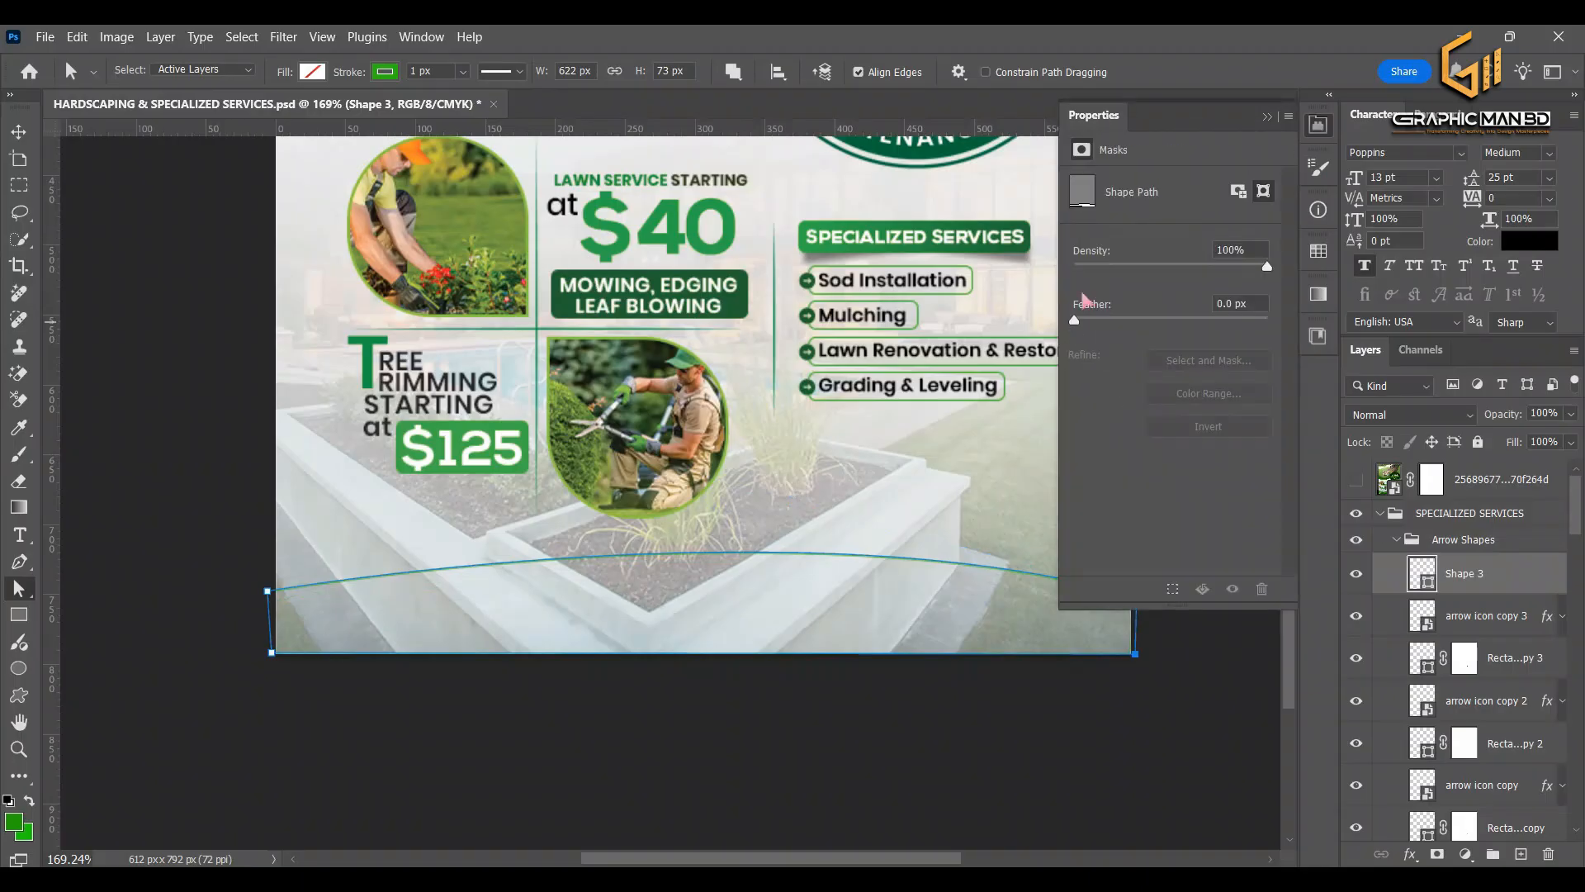
{"action": "left_click", "coordinate": [311, 72]}
{"action": "left_click", "coordinate": [219, 181]}
{"action": "left_click", "coordinate": [386, 73]}
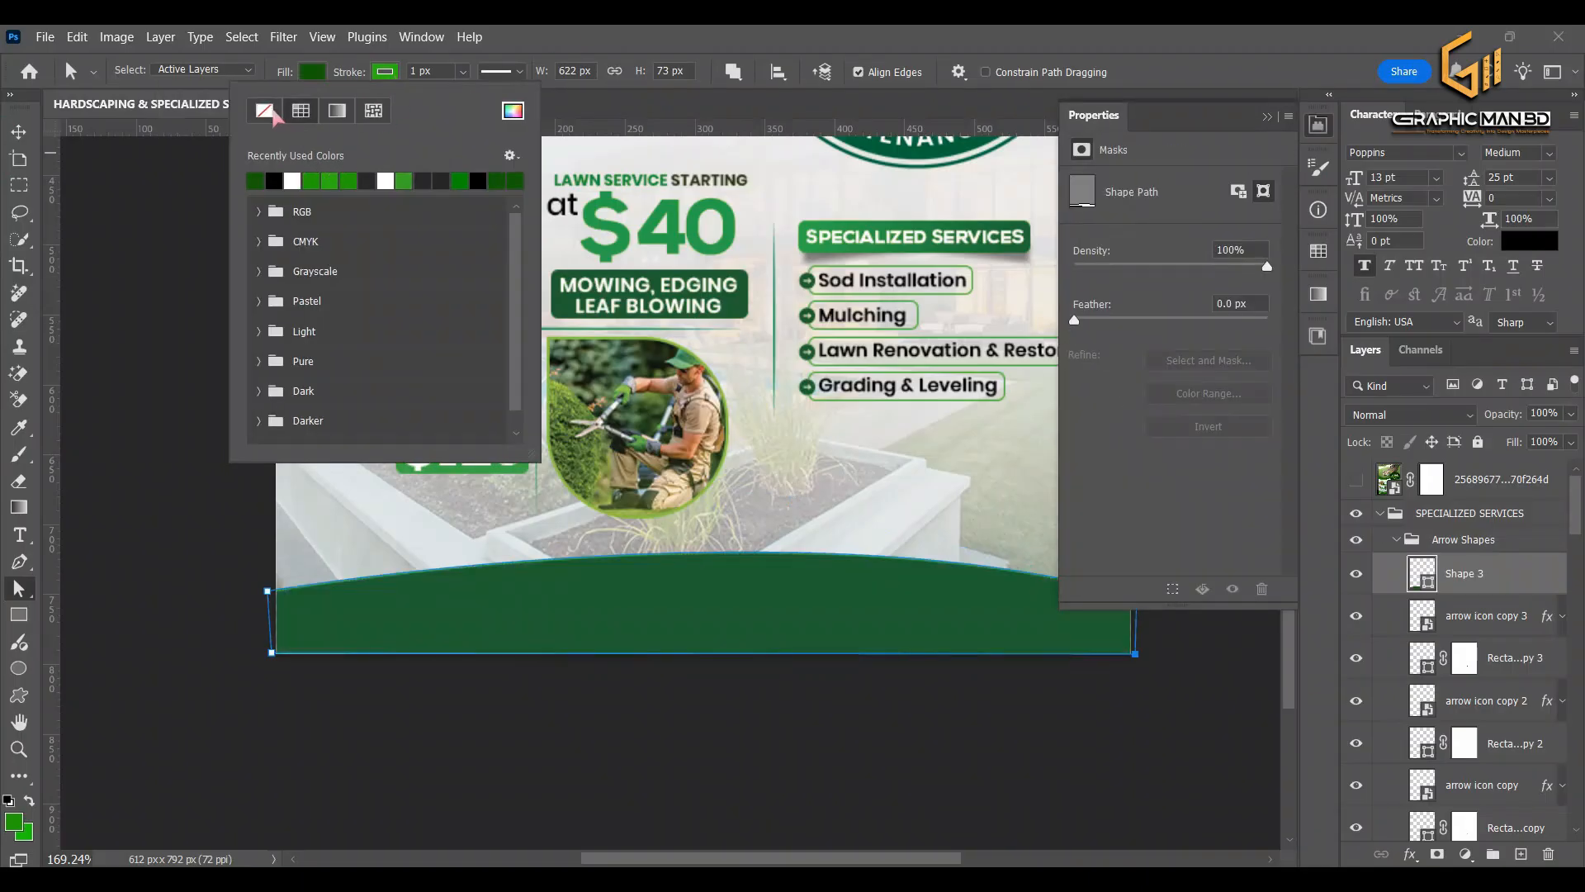
{"action": "left_click", "coordinate": [265, 110]}
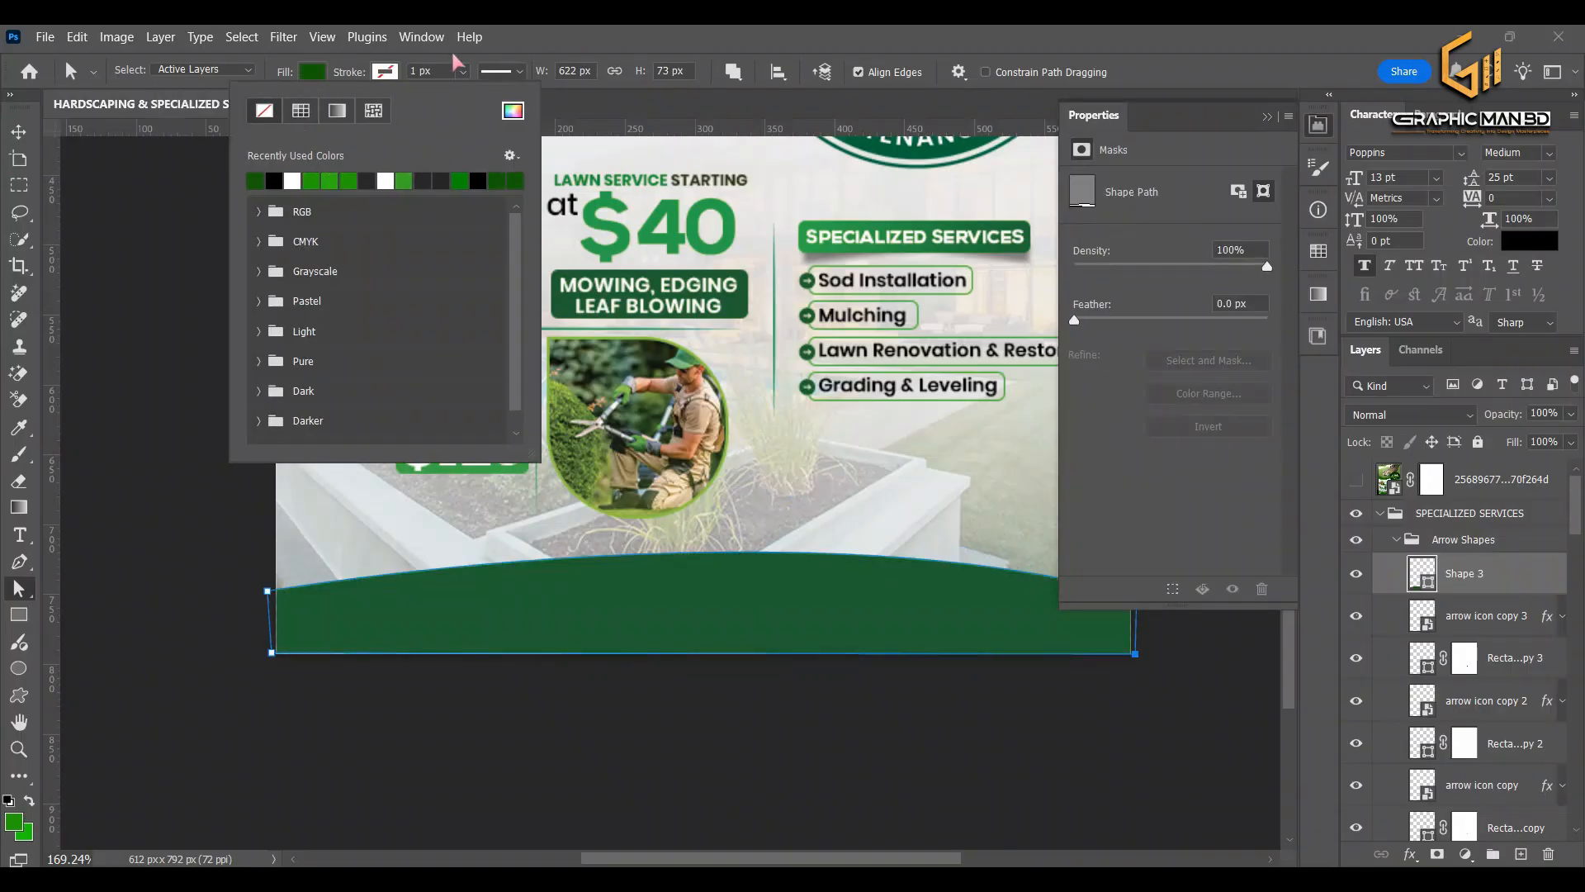
{"action": "left_click", "coordinate": [1321, 124]}
{"action": "left_click", "coordinate": [17, 129]}
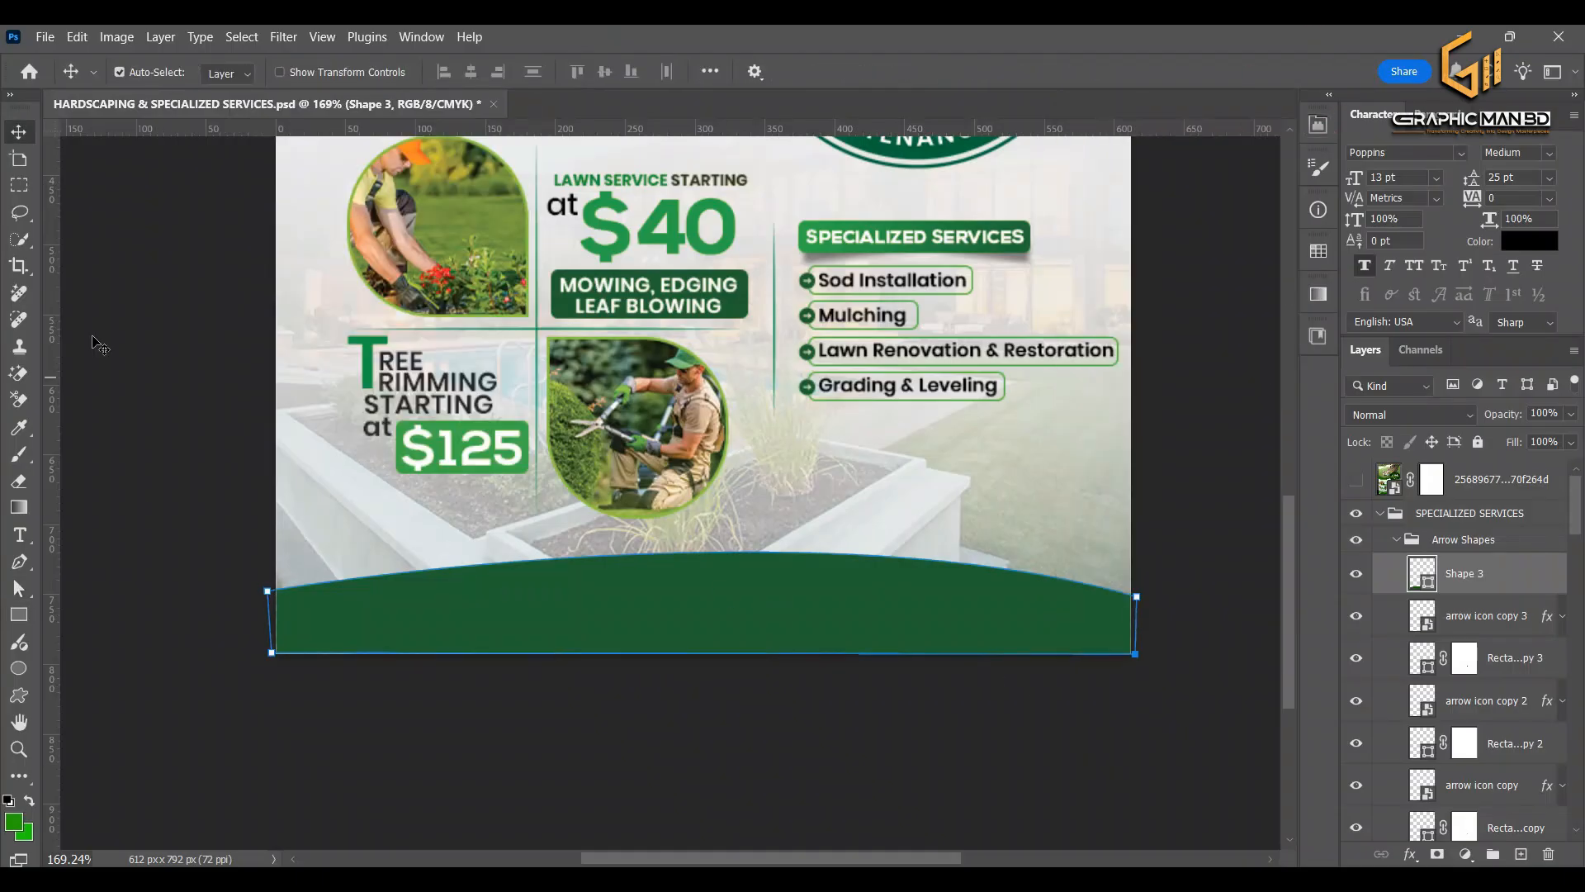
Draw a closed crescent along the arch's upper edge and refine its curve, about 621 px wide and 88 px high
{"action": "key", "text": "ctrl+j"}
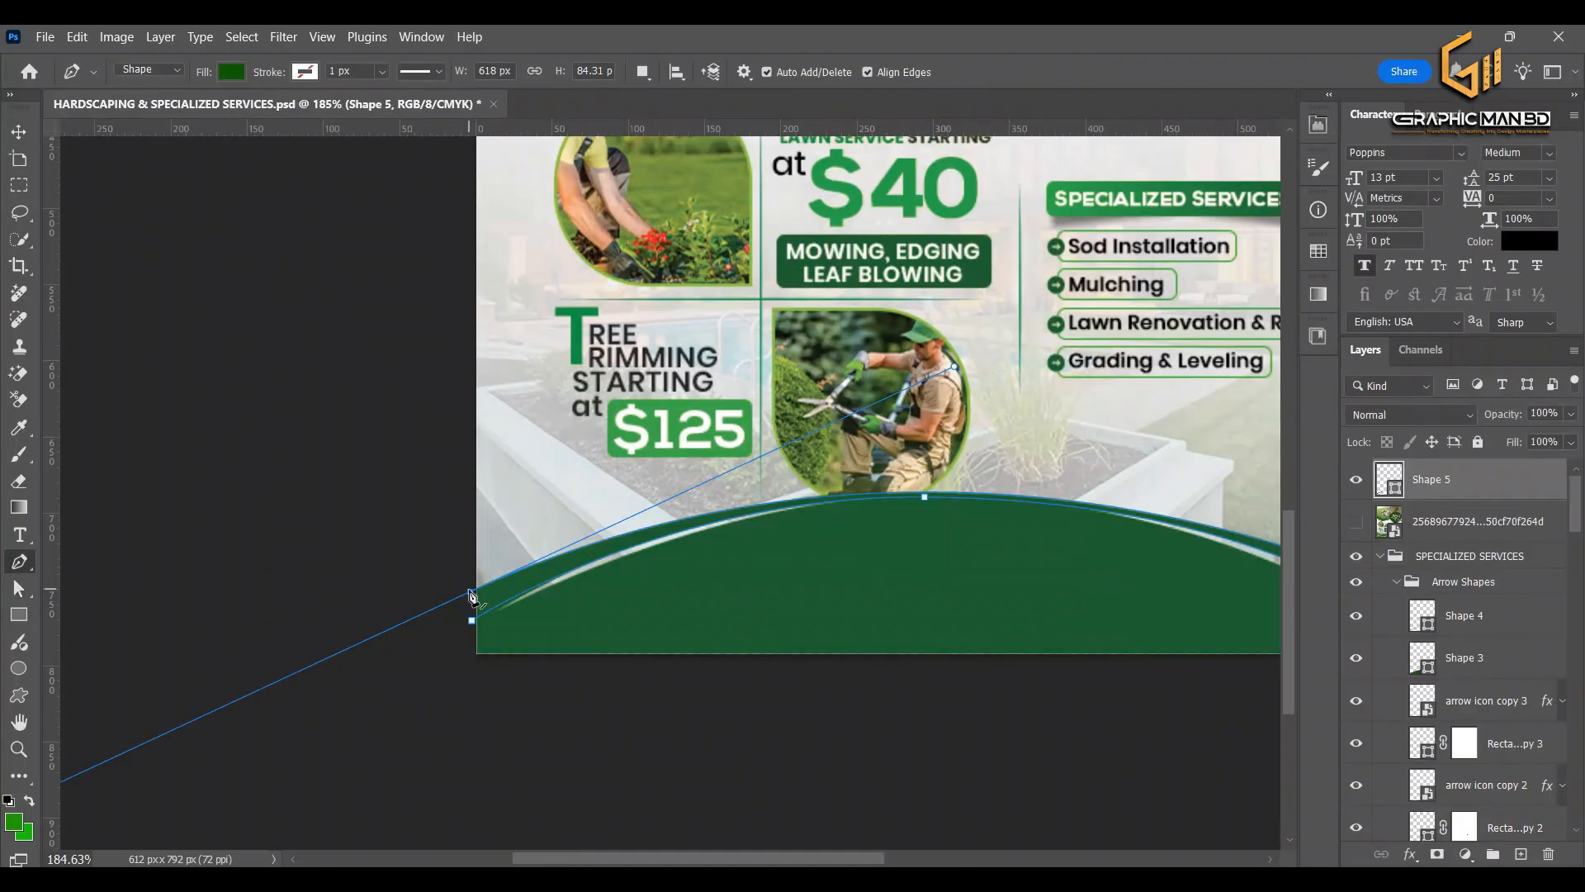
{"action": "left_click", "coordinate": [473, 593]}
{"action": "scroll", "coordinate": [379, 643], "scroll_direction": "left", "scroll_amount": 4}
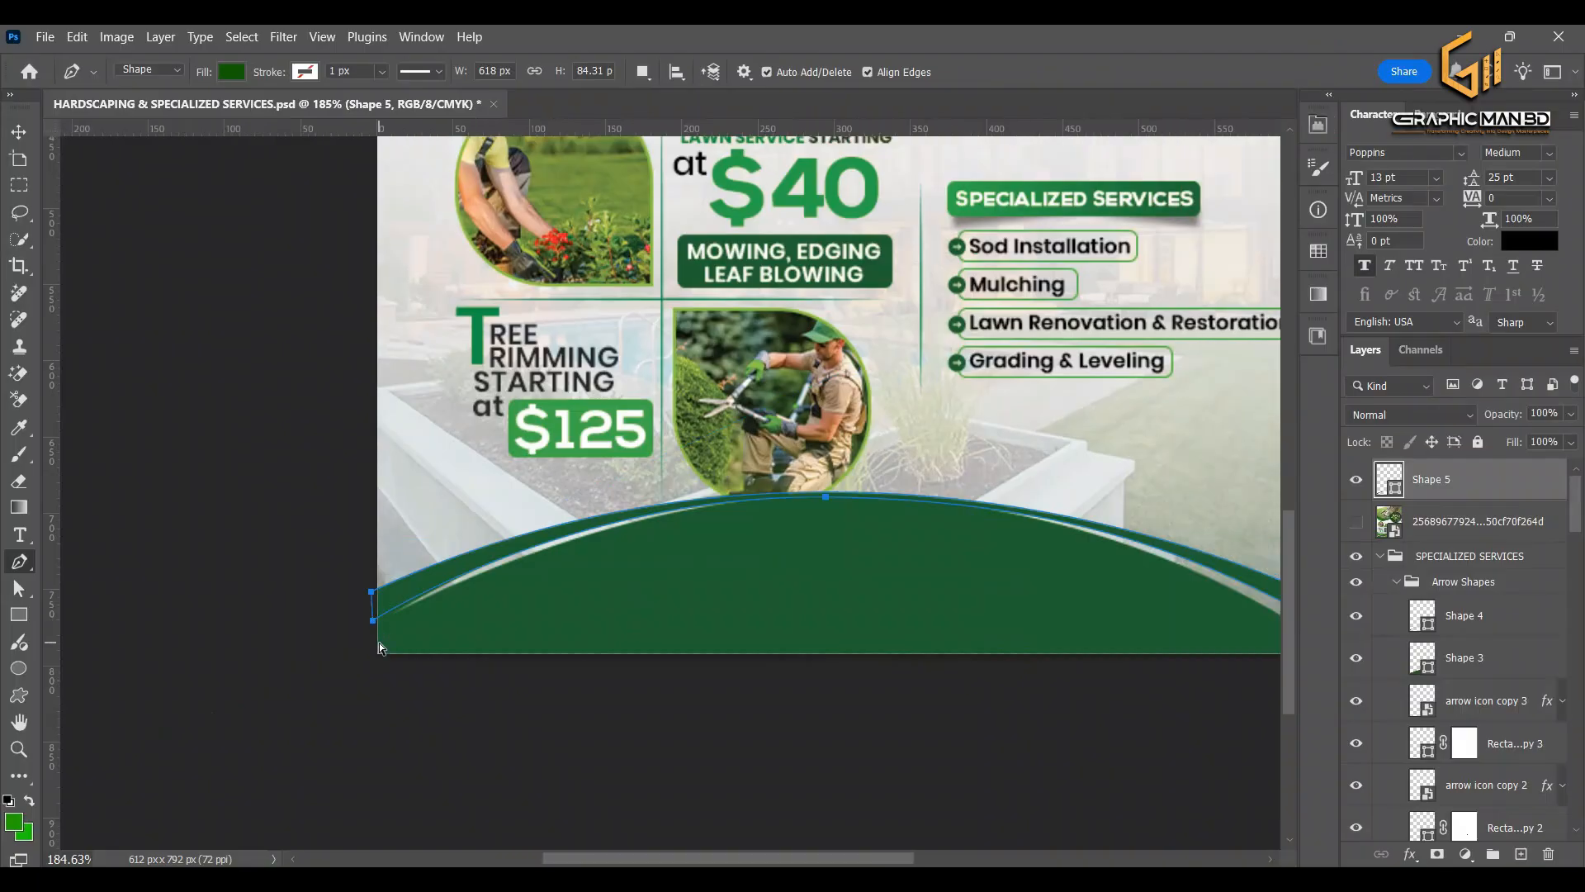
{"action": "scroll", "coordinate": [379, 640], "scroll_direction": "right", "scroll_amount": 3}
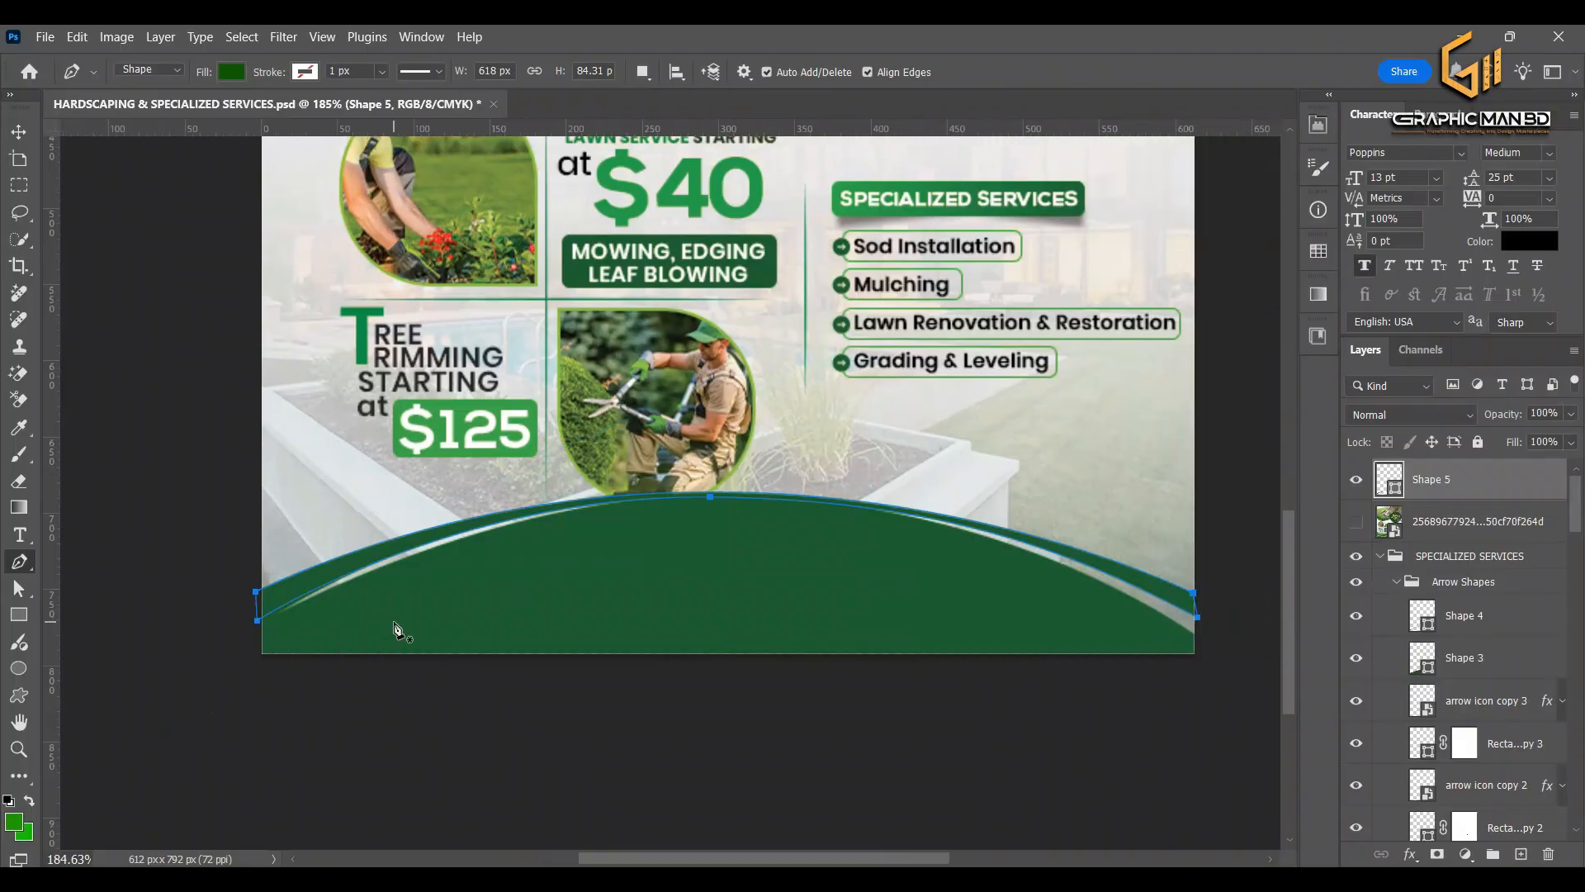
{"action": "scroll", "coordinate": [296, 641], "scroll_direction": "up", "scroll_amount": 2}
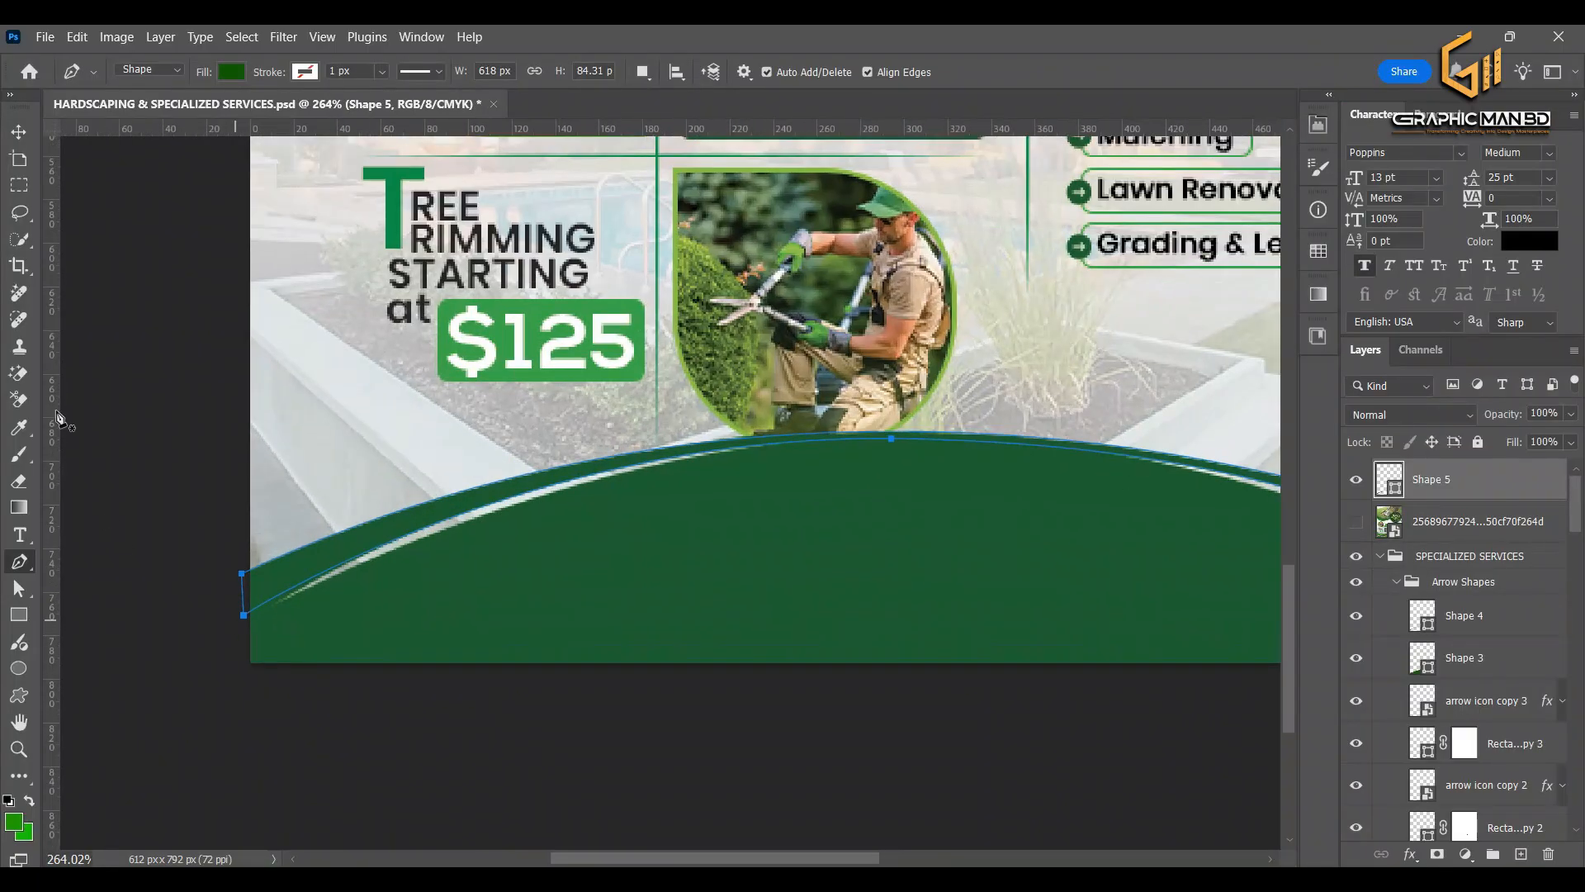
{"action": "left_click", "coordinate": [18, 589]}
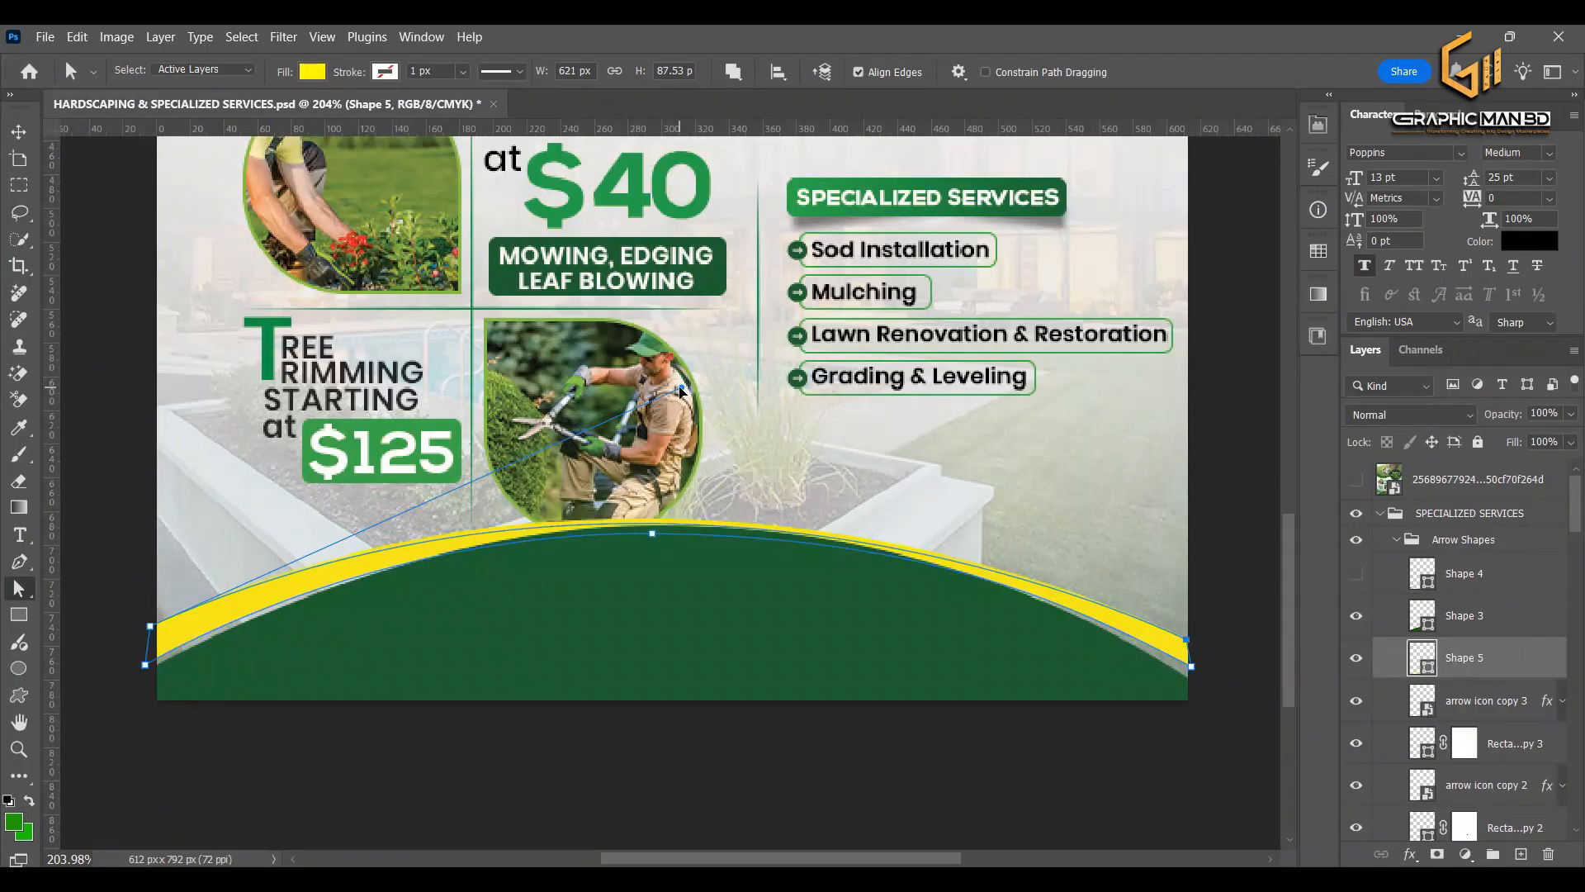
{"action": "mouse_move", "coordinate": [679, 393]}
{"action": "left_mouse_down"}
{"action": "mouse_move", "coordinate": [637, 387]}
{"action": "mouse_move", "coordinate": [681, 392]}
{"action": "left_mouse_up"}
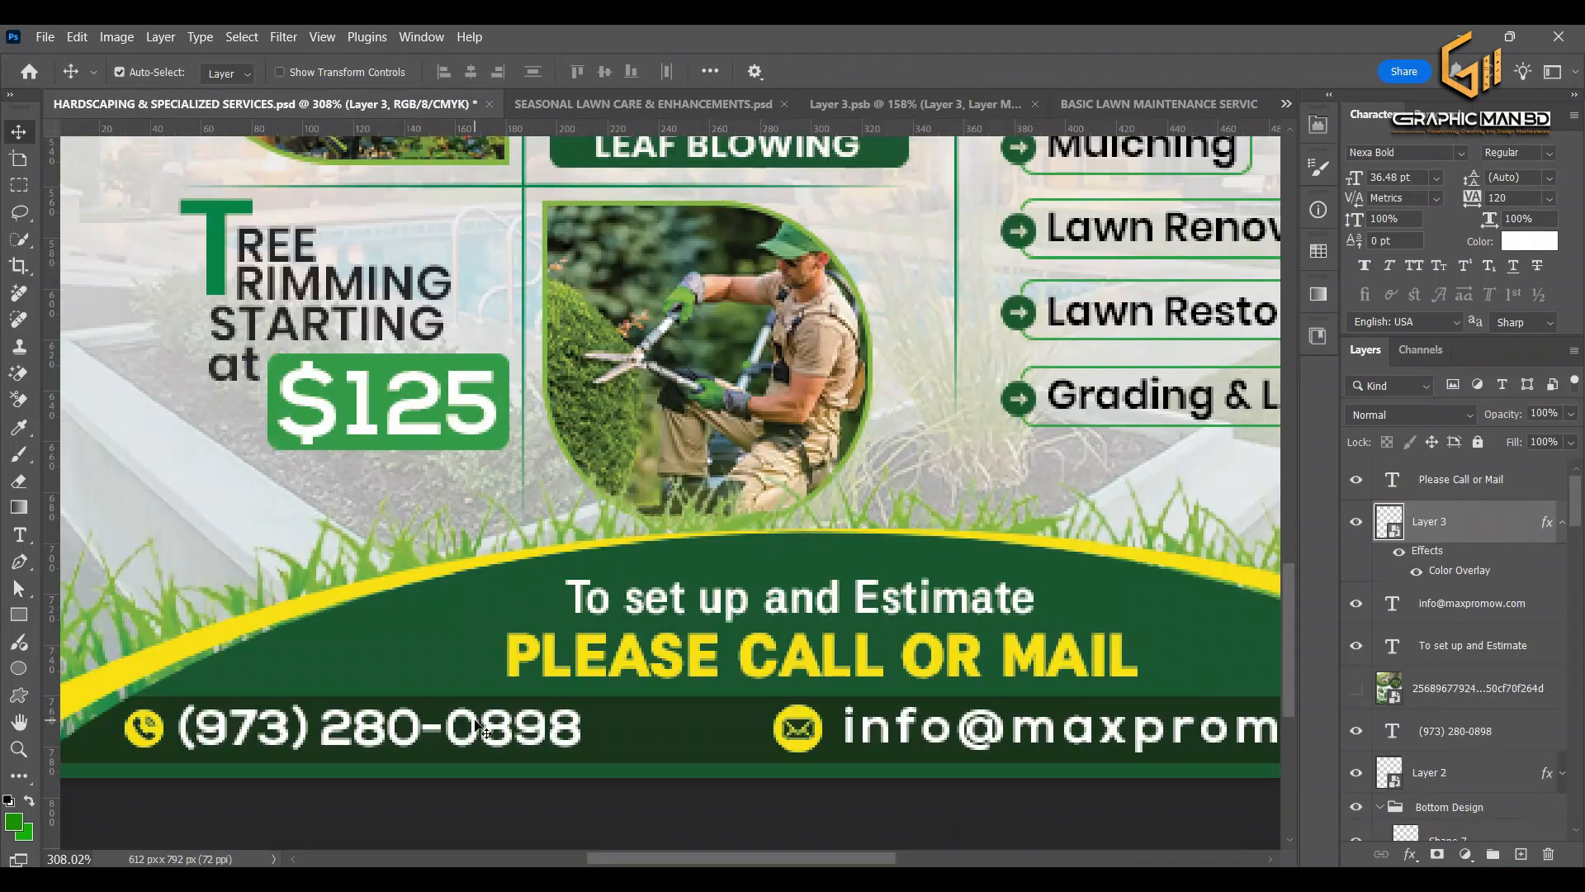
Scale up the phone number and its icon together, bringing the number's text size to about 21.39 pt
{"action": "left_click", "coordinate": [485, 731]}
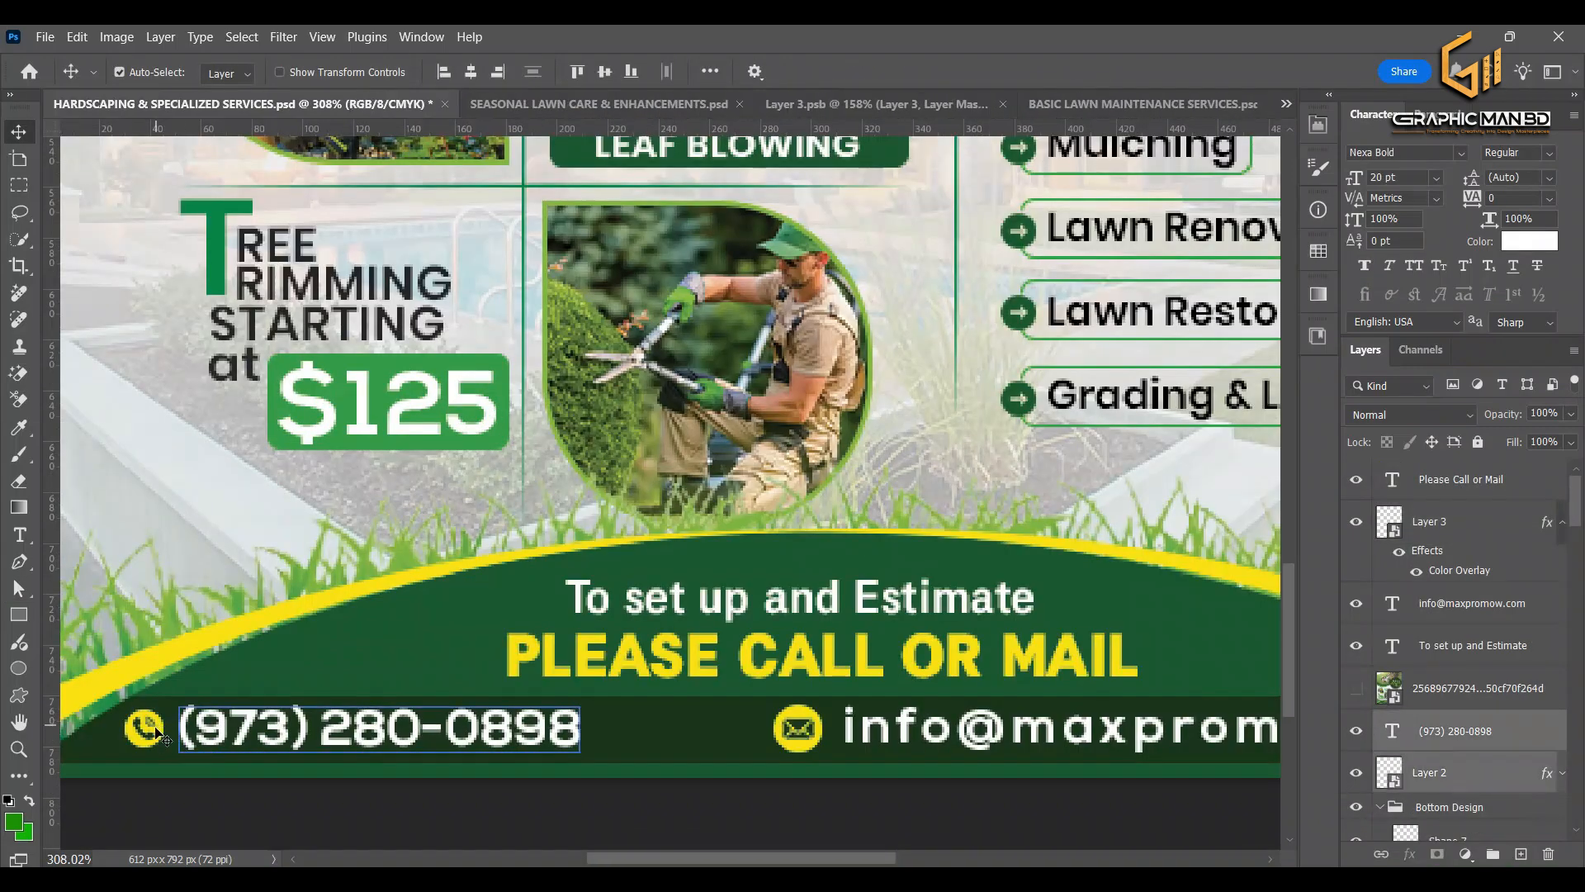
{"action": "left_click_drag", "start_coordinate": [157, 732], "coordinate": [193, 726]}
{"action": "scroll", "coordinate": [194, 727], "scroll_direction": "right", "scroll_amount": 1}
{"action": "scroll", "coordinate": [194, 728], "scroll_direction": "down", "scroll_amount": 1}
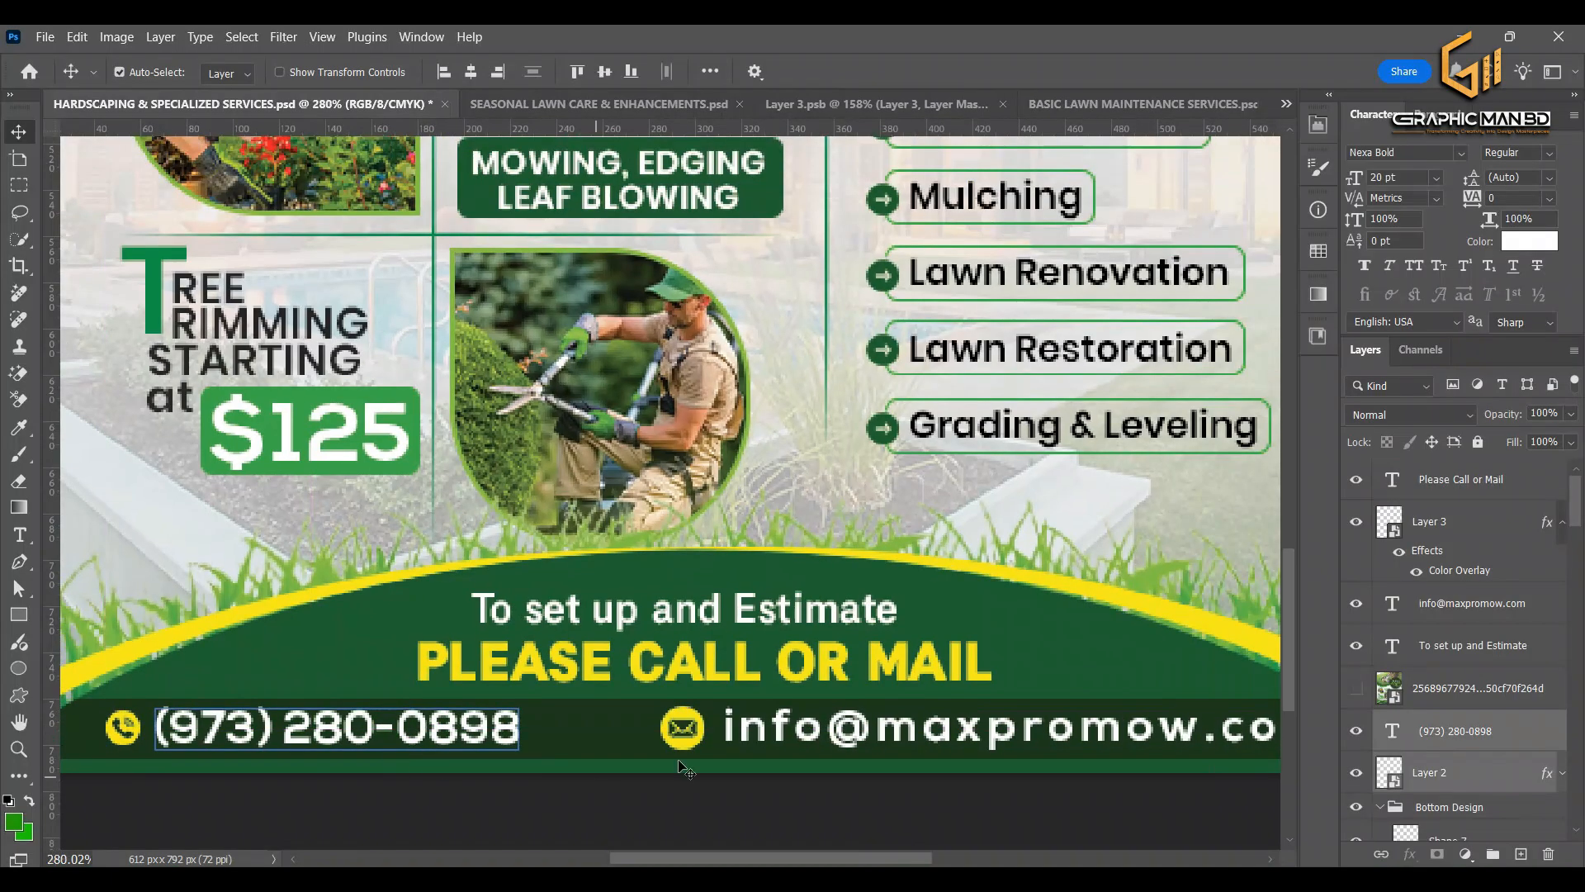
{"action": "key", "text": "ctrl+t"}
{"action": "left_click_drag", "start_coordinate": [518, 729], "coordinate": [551, 729]}
{"action": "key", "text": "Return"}
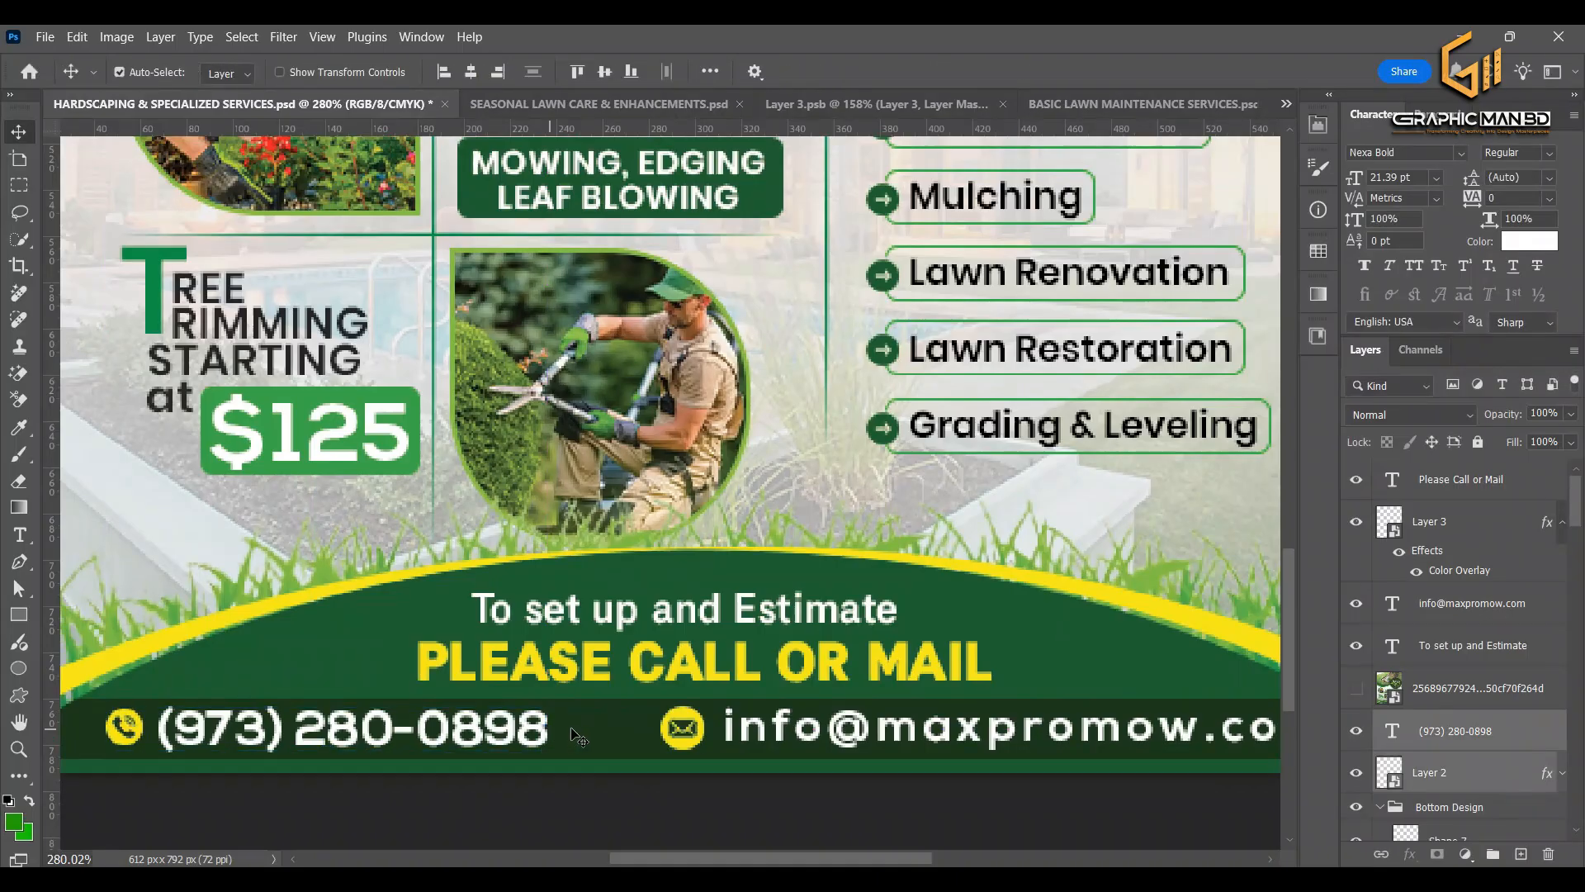
Try enlarging the phone icon to about 15.6% to match the envelope icon's size
{"action": "left_click", "coordinate": [702, 735]}
{"action": "scroll", "coordinate": [702, 735], "scroll_direction": "up", "scroll_amount": 1}
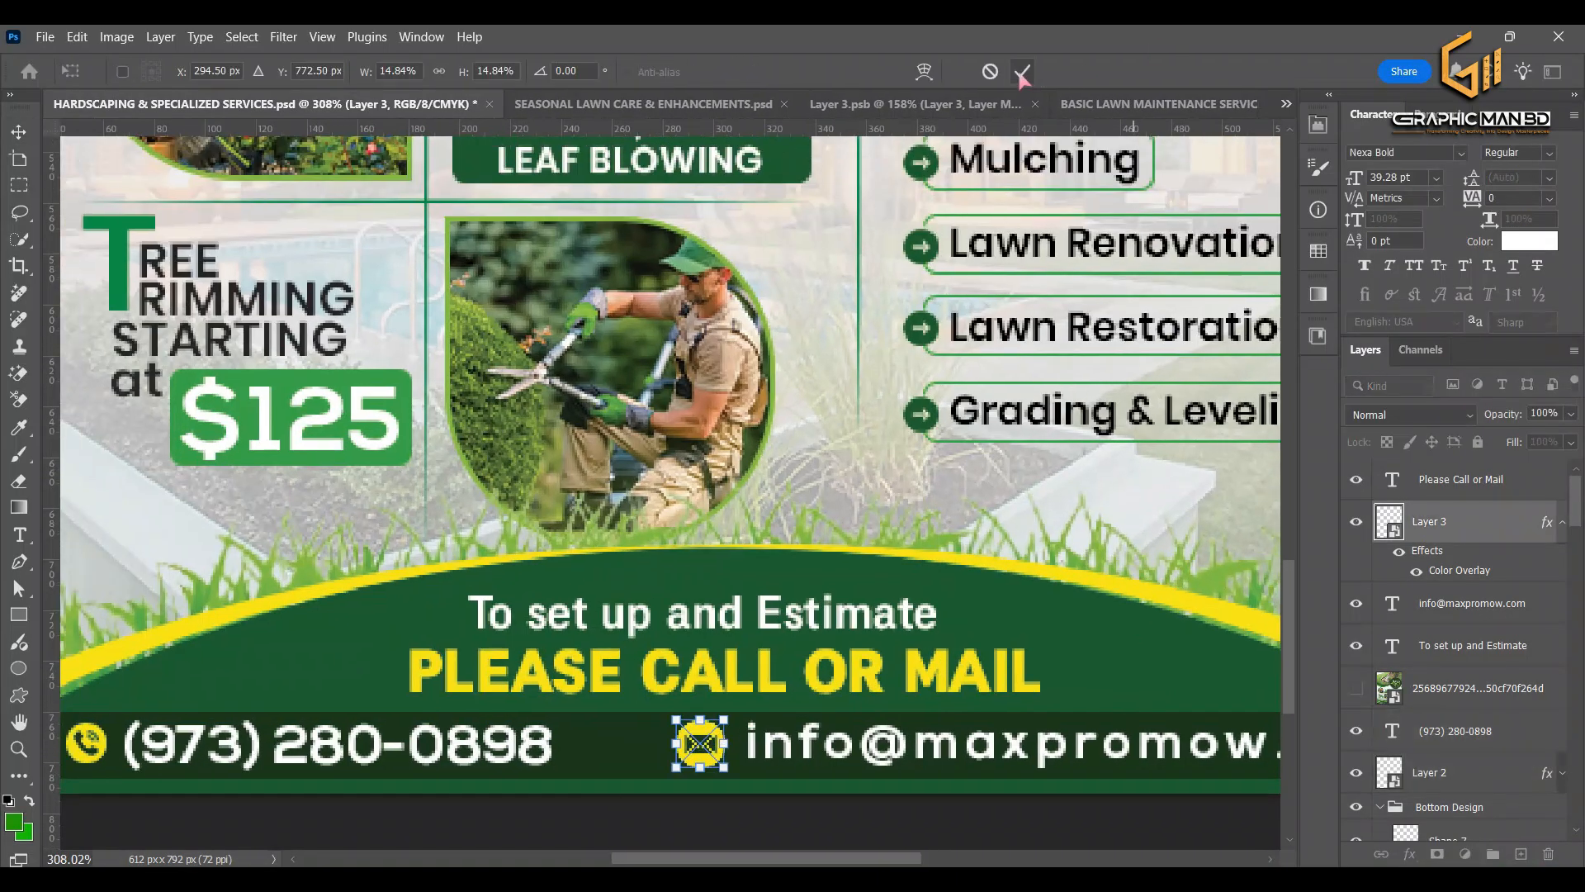
{"action": "left_click", "coordinate": [96, 746]}
{"action": "scroll", "coordinate": [96, 746], "scroll_direction": "left", "scroll_amount": 1}
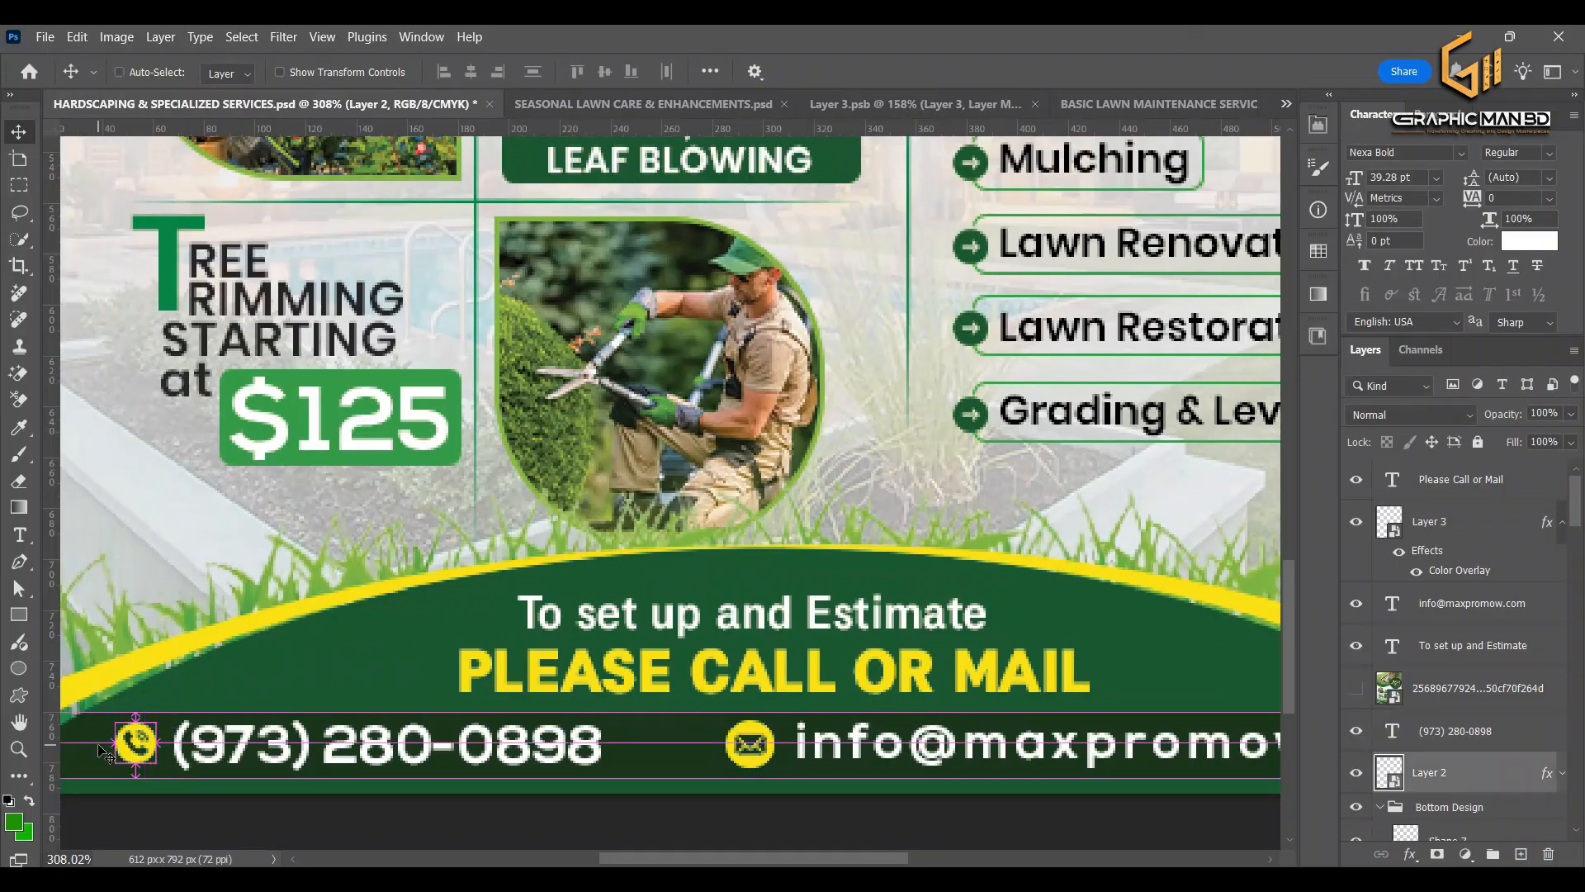
{"action": "key", "text": "ctrl+t"}
{"action": "left_click_drag", "start_coordinate": [163, 745], "coordinate": [166, 750]}
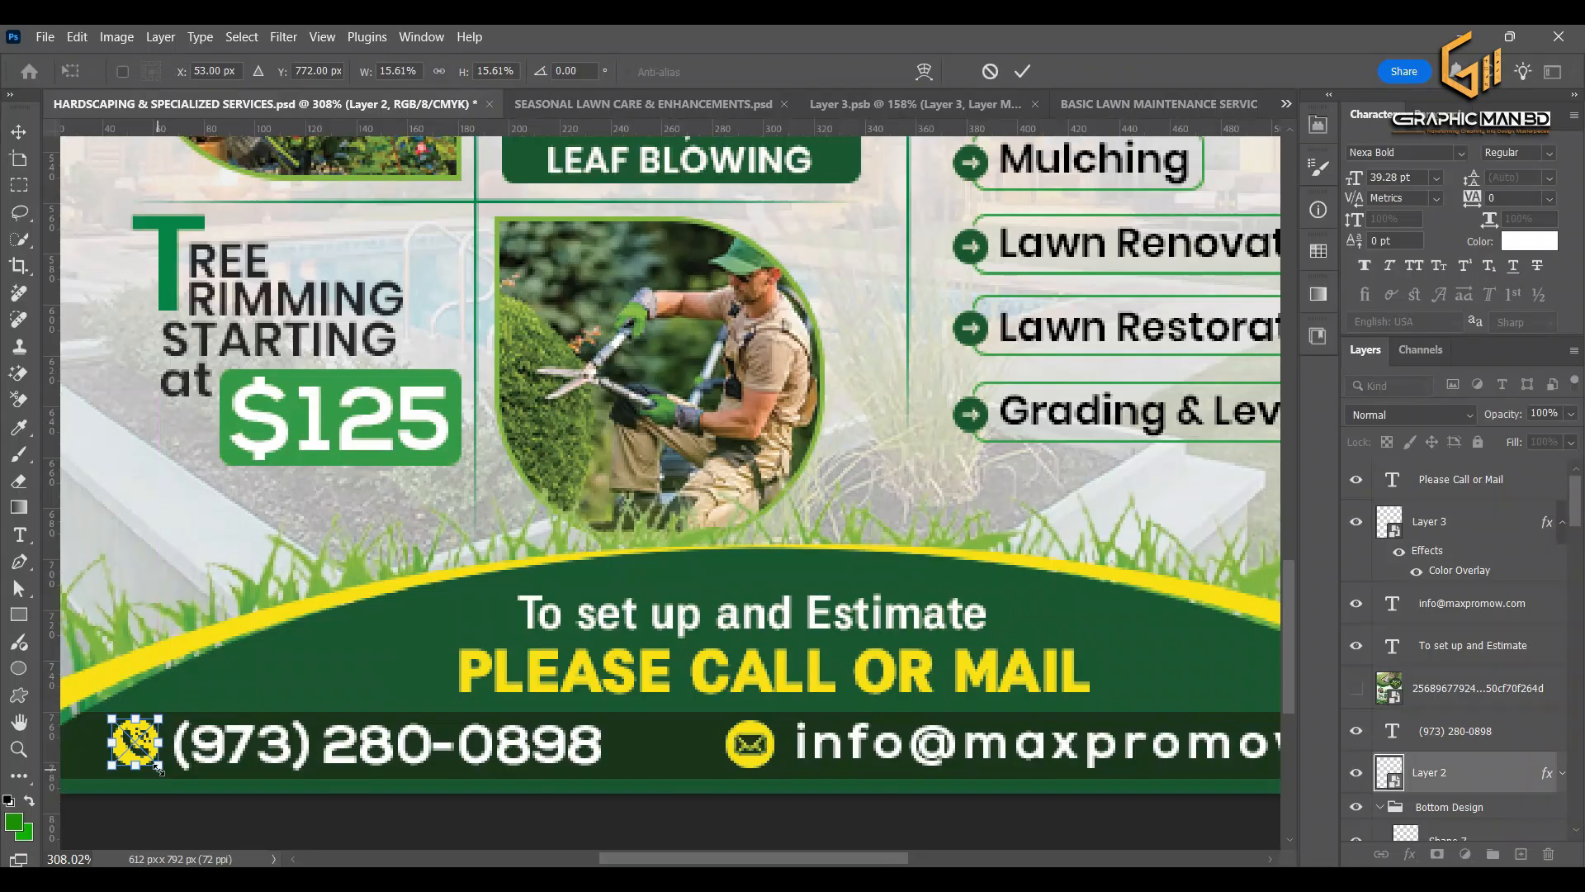
{"action": "key", "text": "Return"}
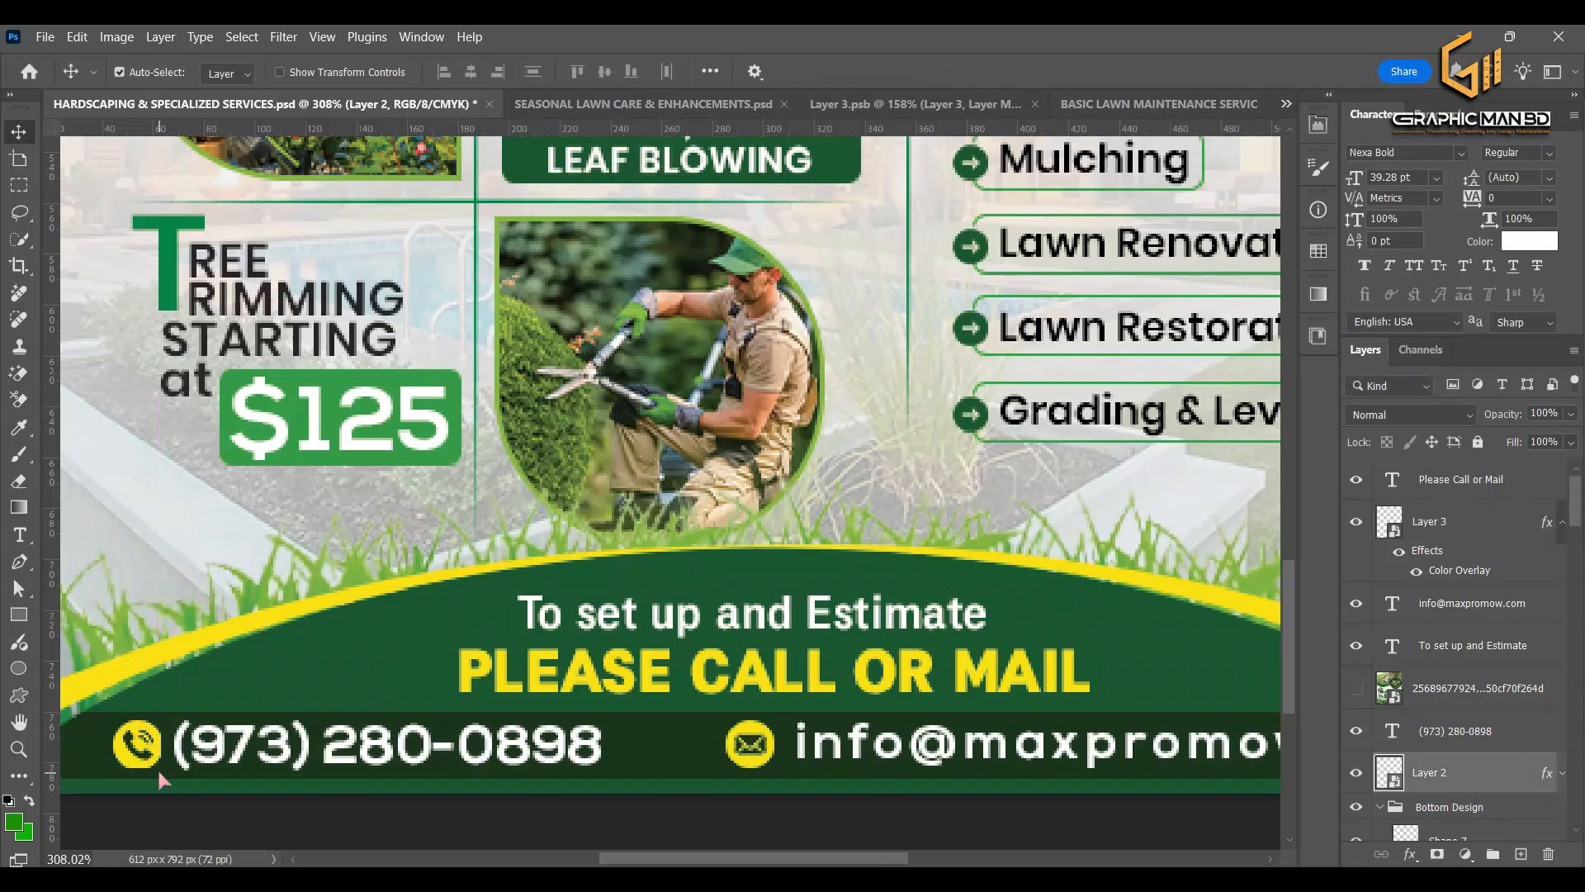
Check the envelope icon's scale with Free Transform
{"action": "scroll", "coordinate": [157, 771], "scroll_direction": "down", "scroll_amount": 2}
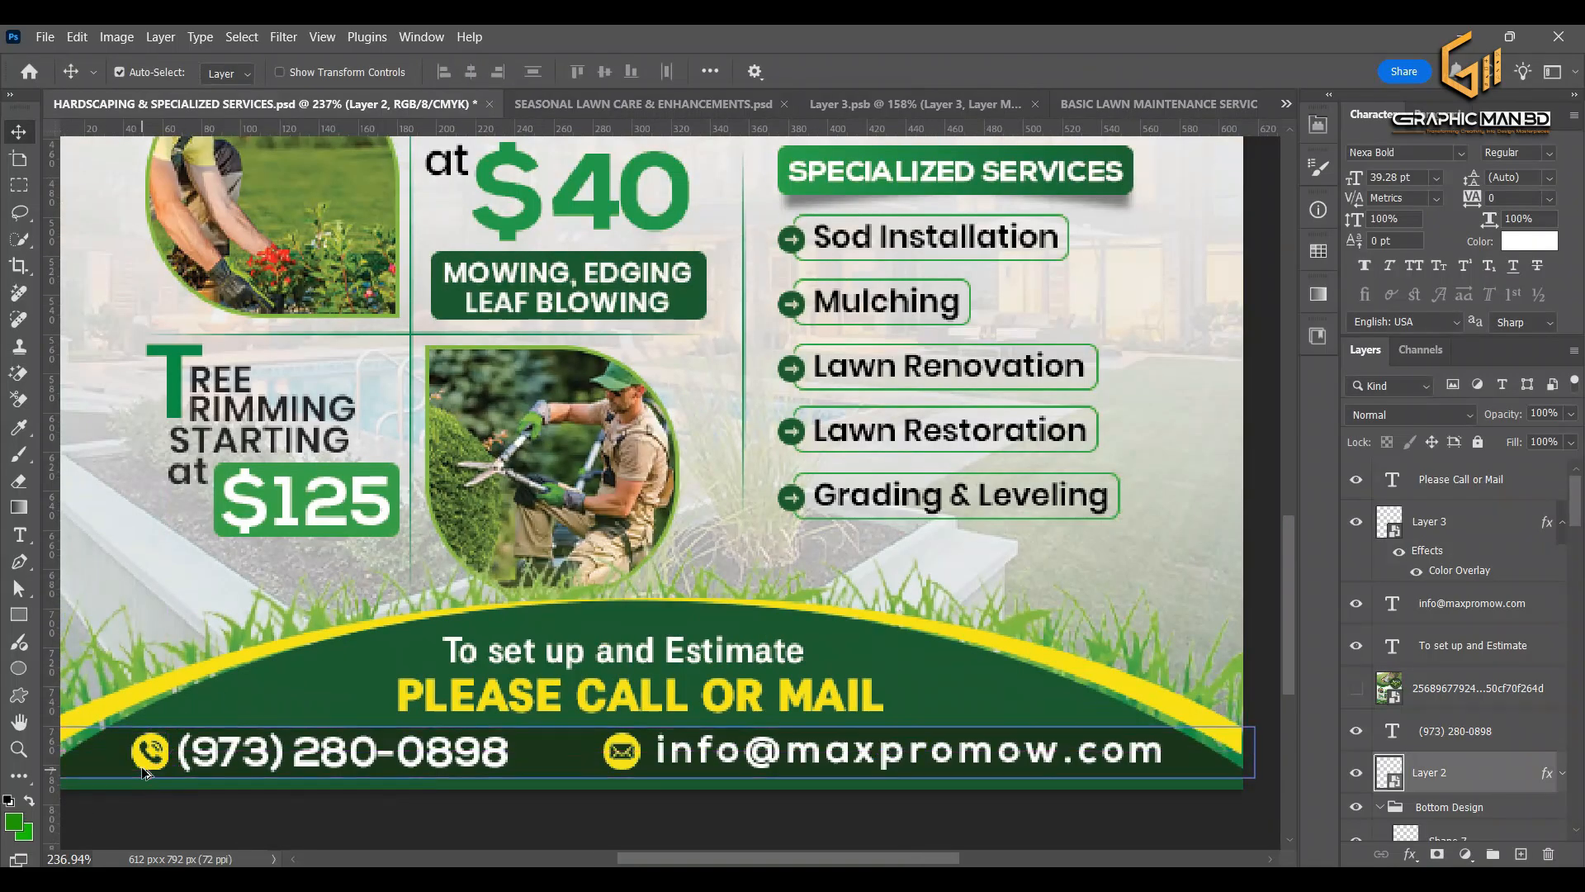
{"action": "scroll", "coordinate": [168, 784], "scroll_direction": "left", "scroll_amount": 2}
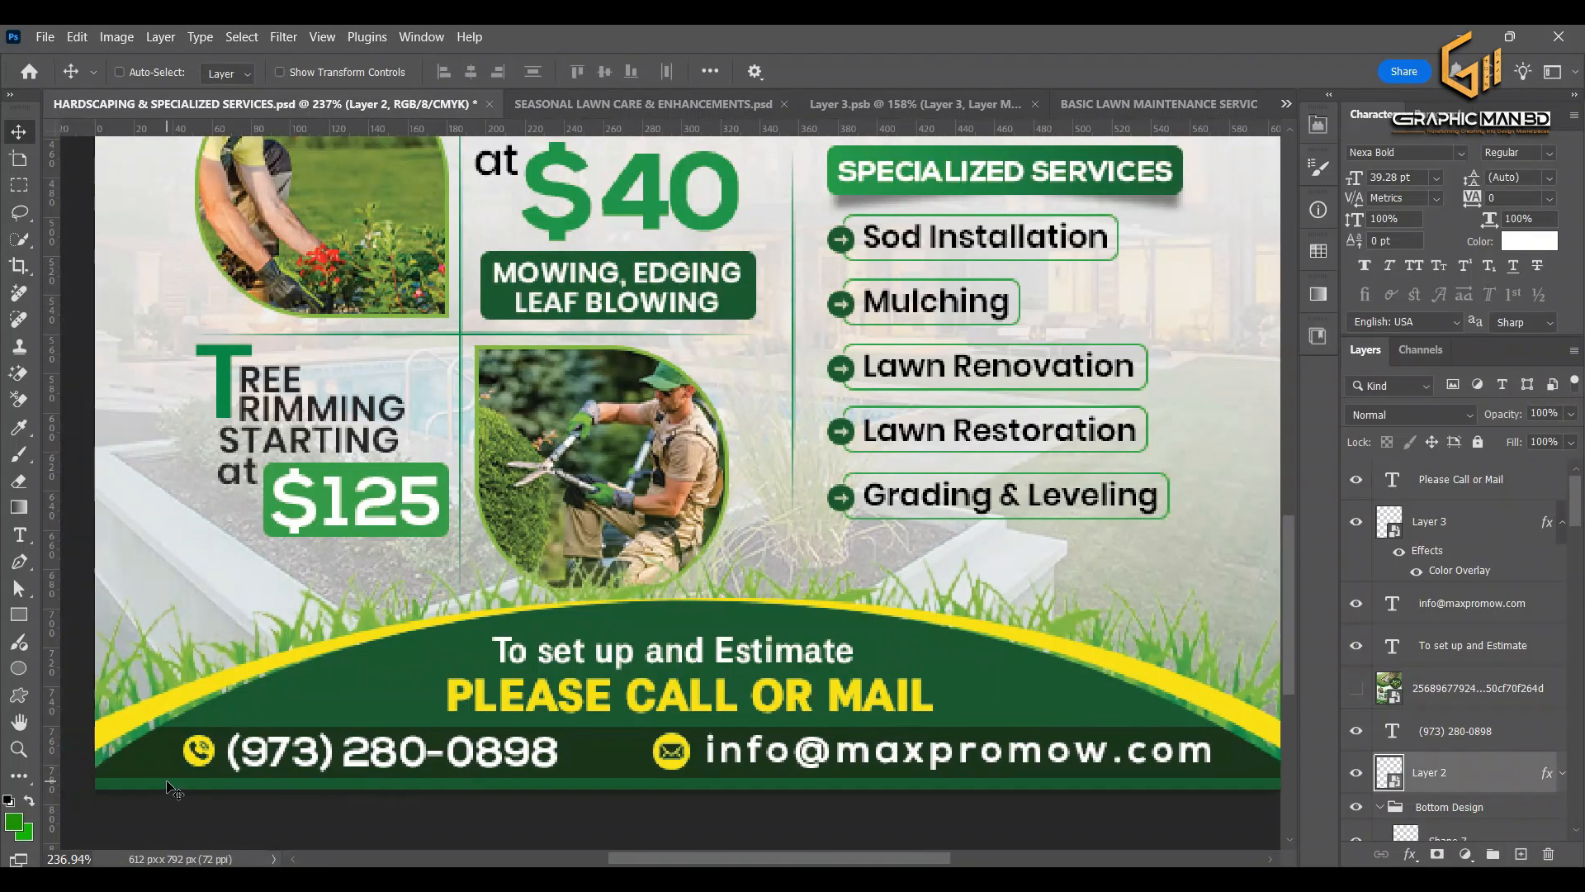
{"action": "scroll", "coordinate": [168, 785], "scroll_direction": "down", "scroll_amount": 1}
{"action": "scroll", "coordinate": [168, 785], "scroll_direction": "down", "scroll_amount": 1}
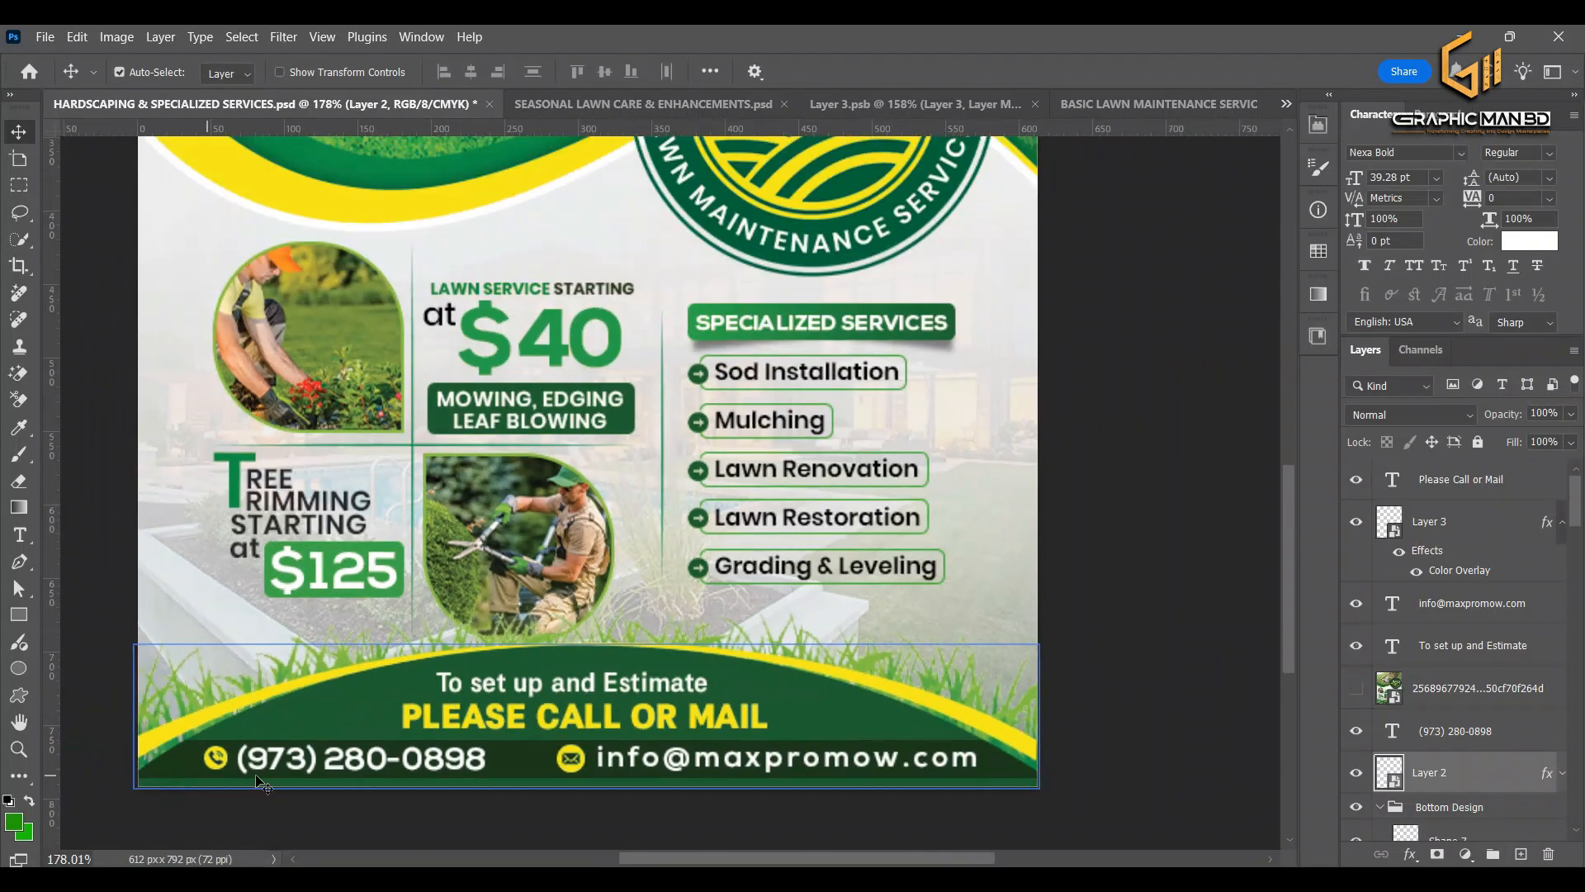
{"action": "scroll", "coordinate": [572, 758], "scroll_direction": "up", "scroll_amount": 1}
{"action": "left_click", "coordinate": [570, 758]}
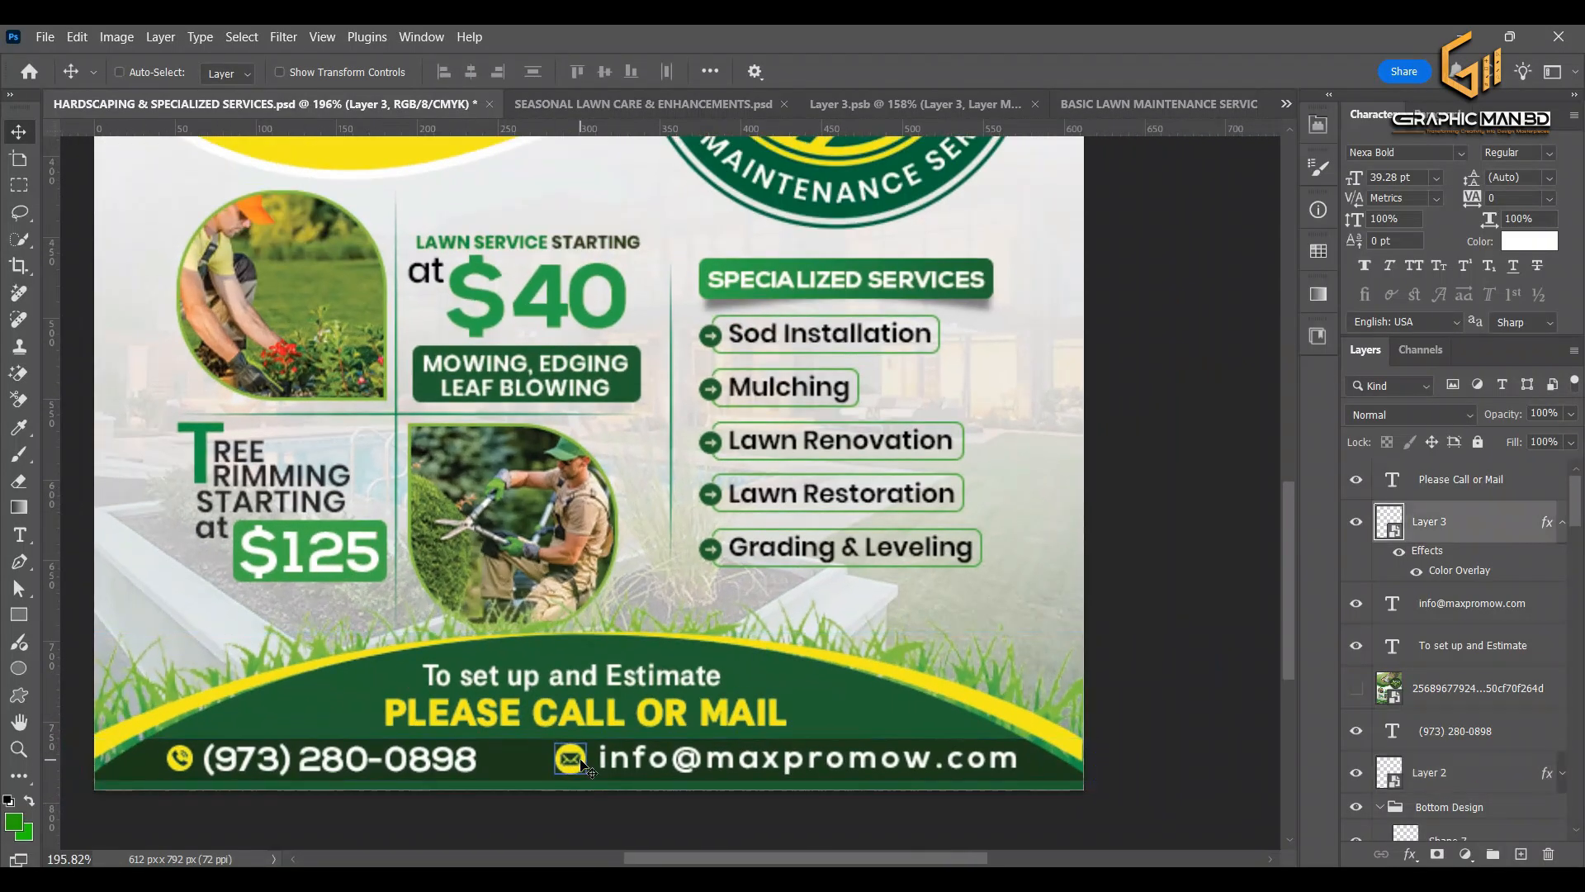
{"action": "key", "text": "ctrl+t"}
{"action": "scroll", "coordinate": [587, 762], "scroll_direction": "up", "scroll_amount": 3}
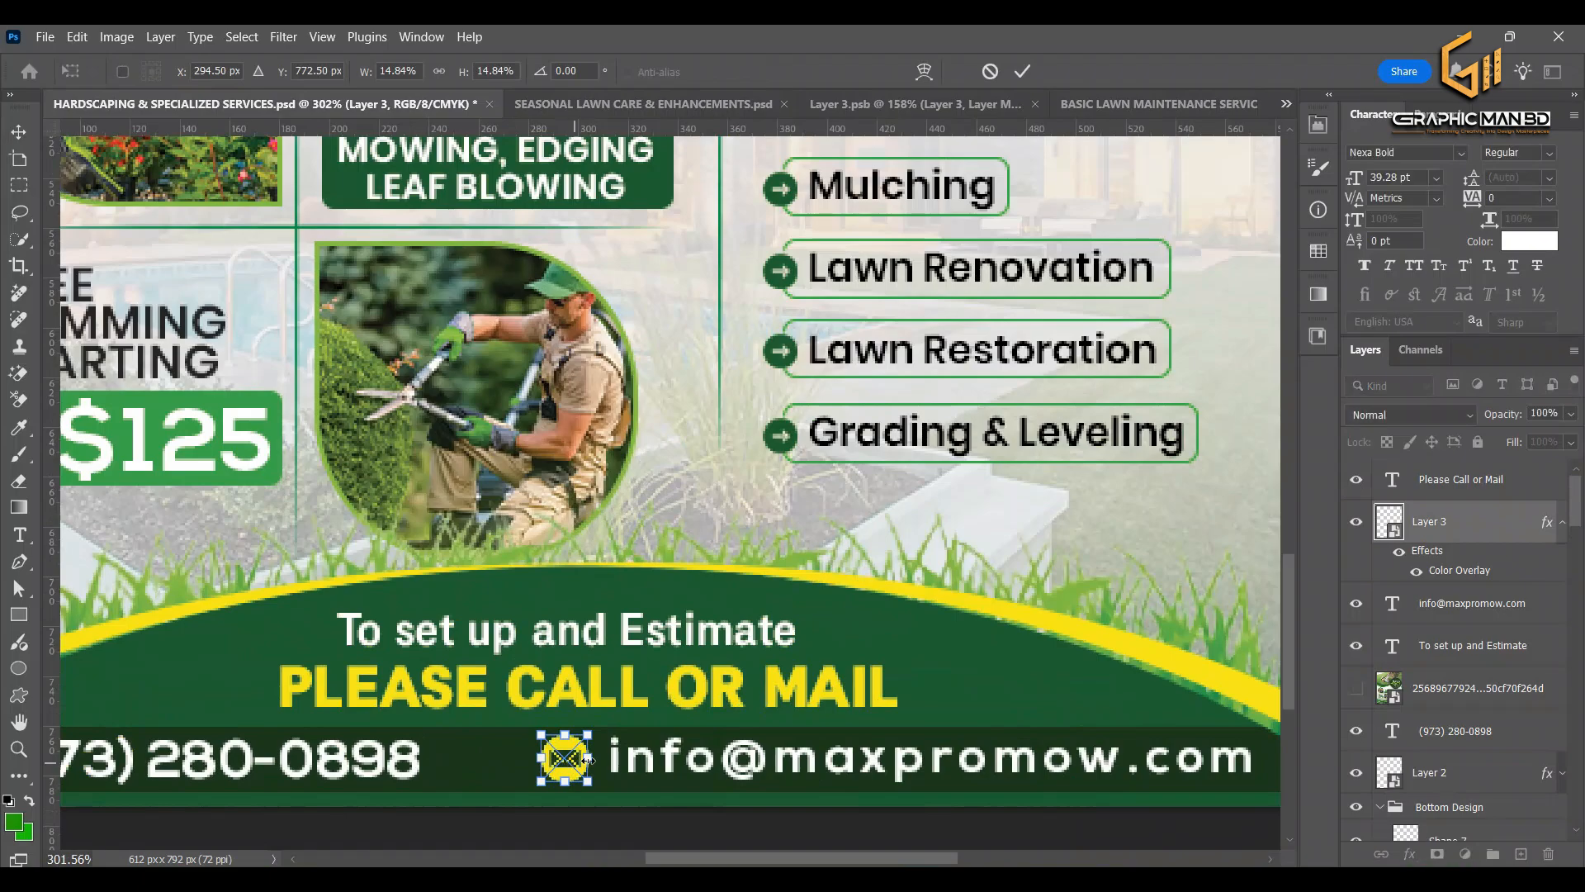
{"action": "left_click_drag", "start_coordinate": [588, 759], "coordinate": [591, 758]}
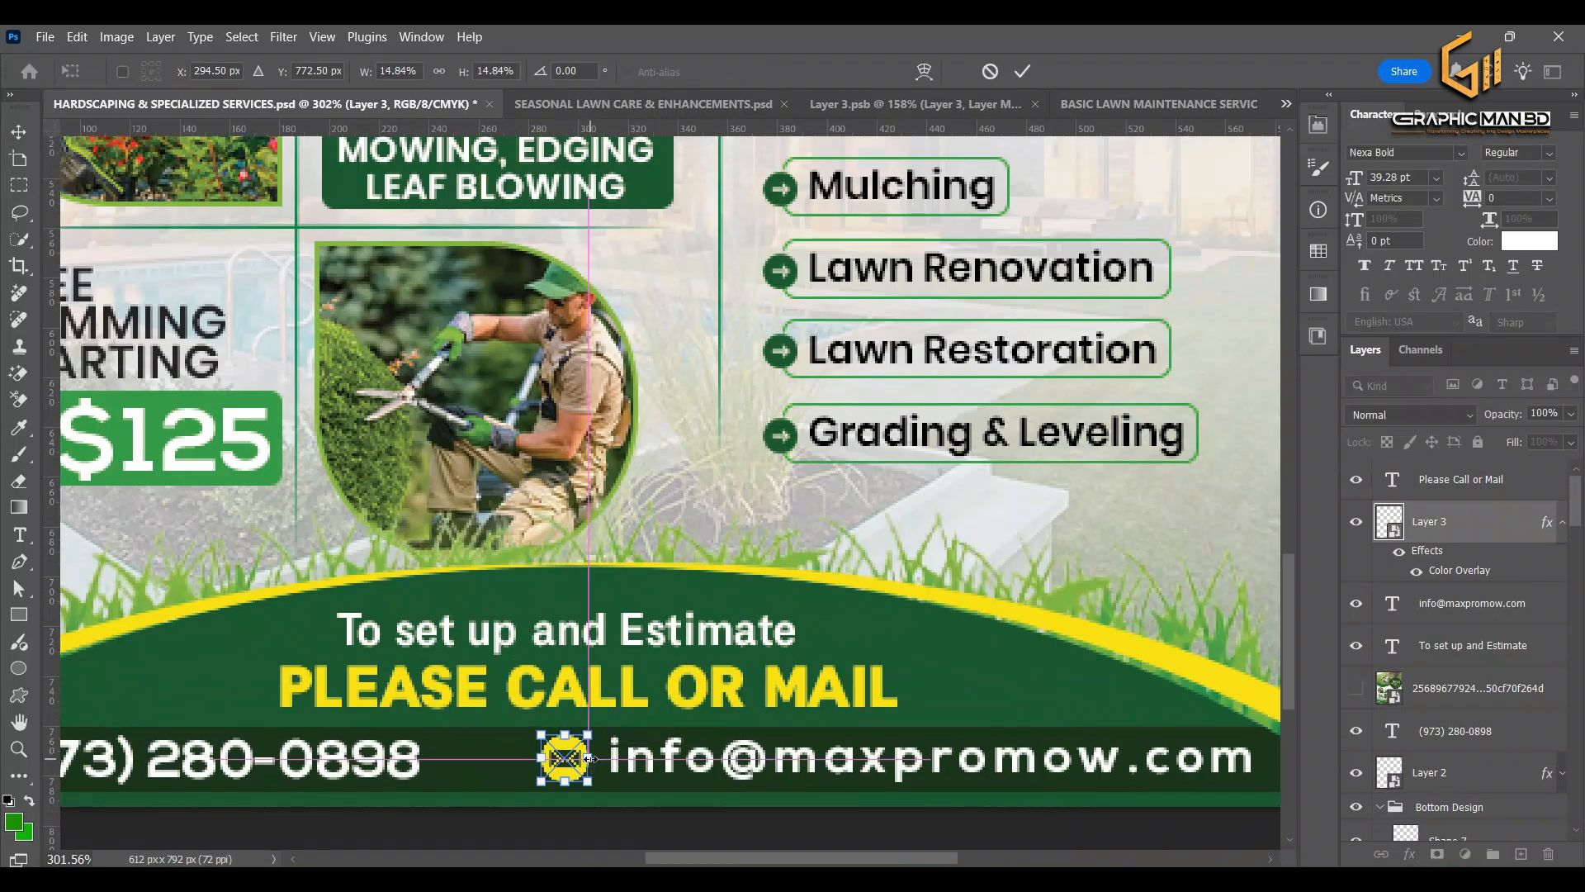
{"action": "key", "text": "Return"}
Set the letter tracking of the footer's phone number to 80
{"action": "scroll", "coordinate": [458, 776], "scroll_direction": "left", "scroll_amount": 3}
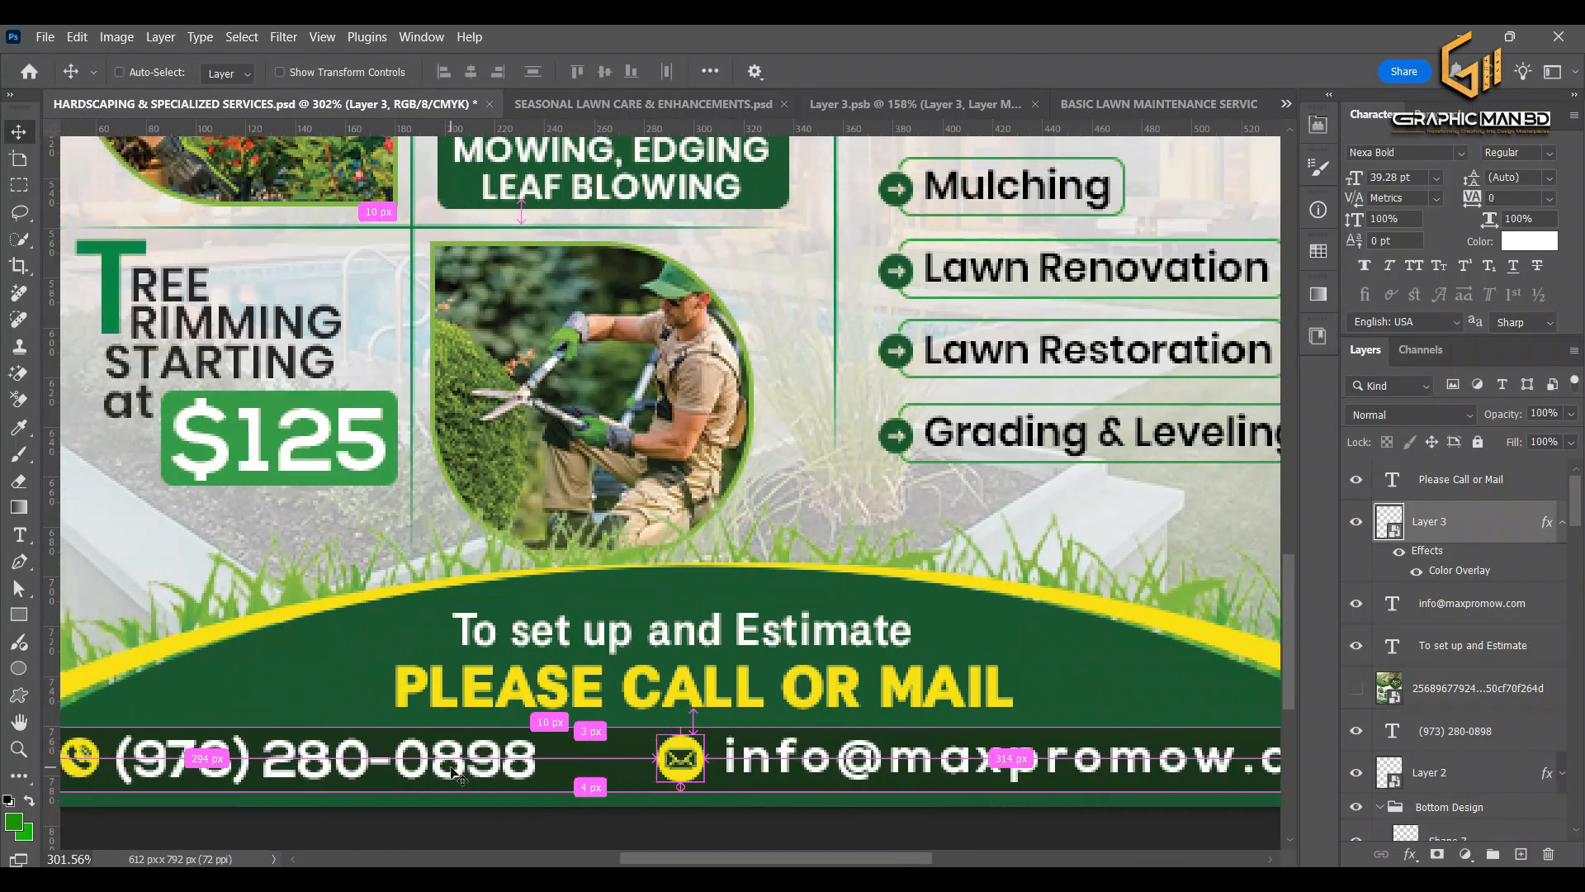
{"action": "left_click", "coordinate": [459, 776], "text": "ctrl"}
{"action": "left_click", "coordinate": [1414, 106]}
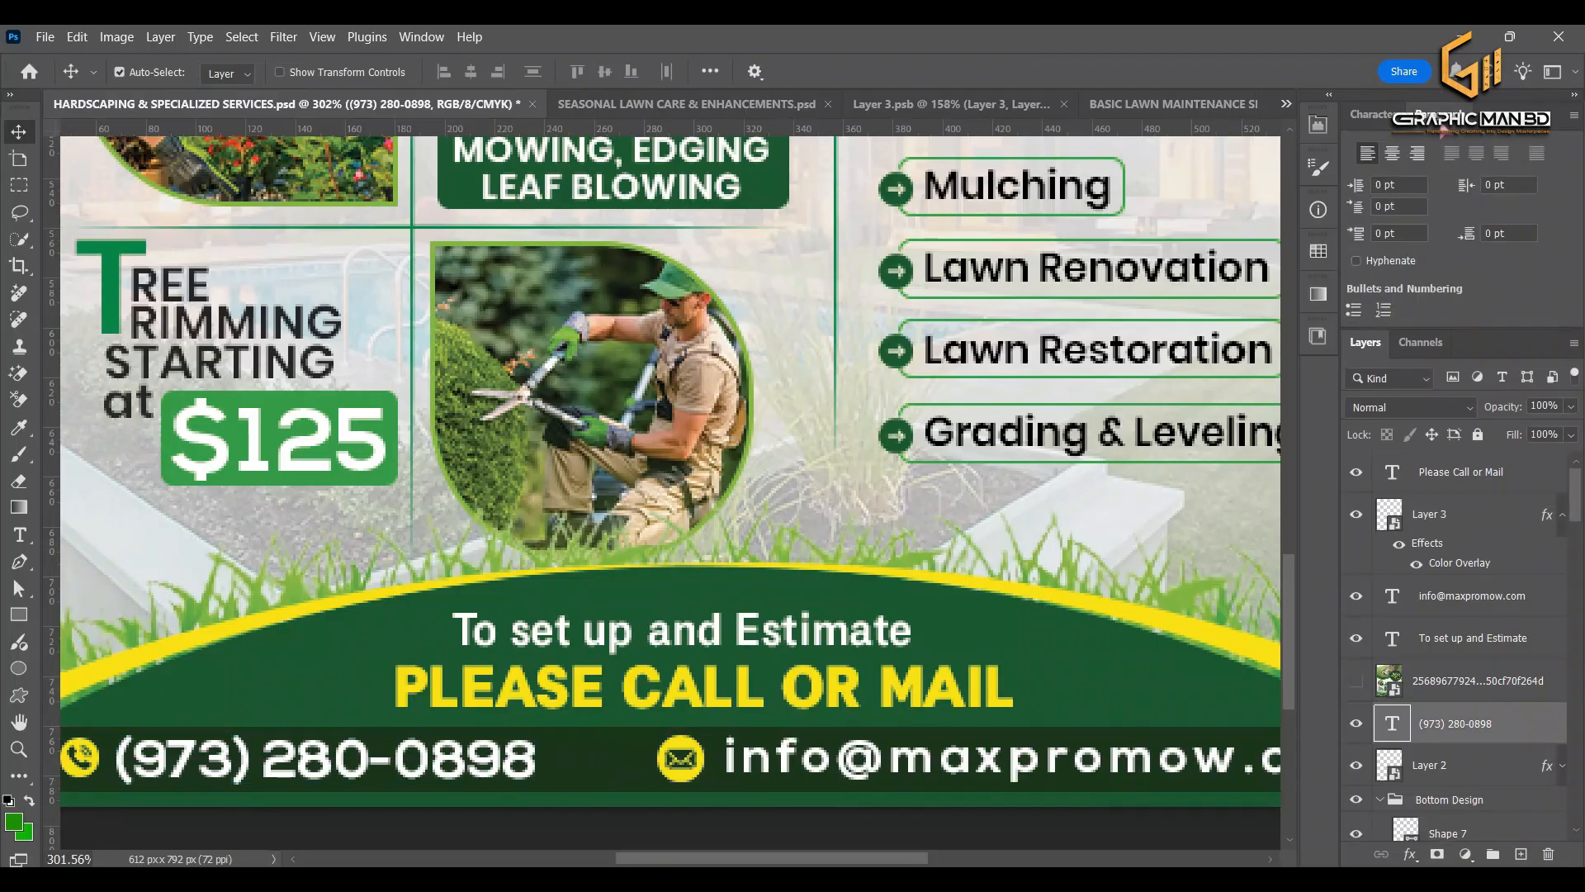
{"action": "left_click", "coordinate": [1383, 118]}
{"action": "left_click_drag", "start_coordinate": [1469, 199], "coordinate": [1475, 200]}
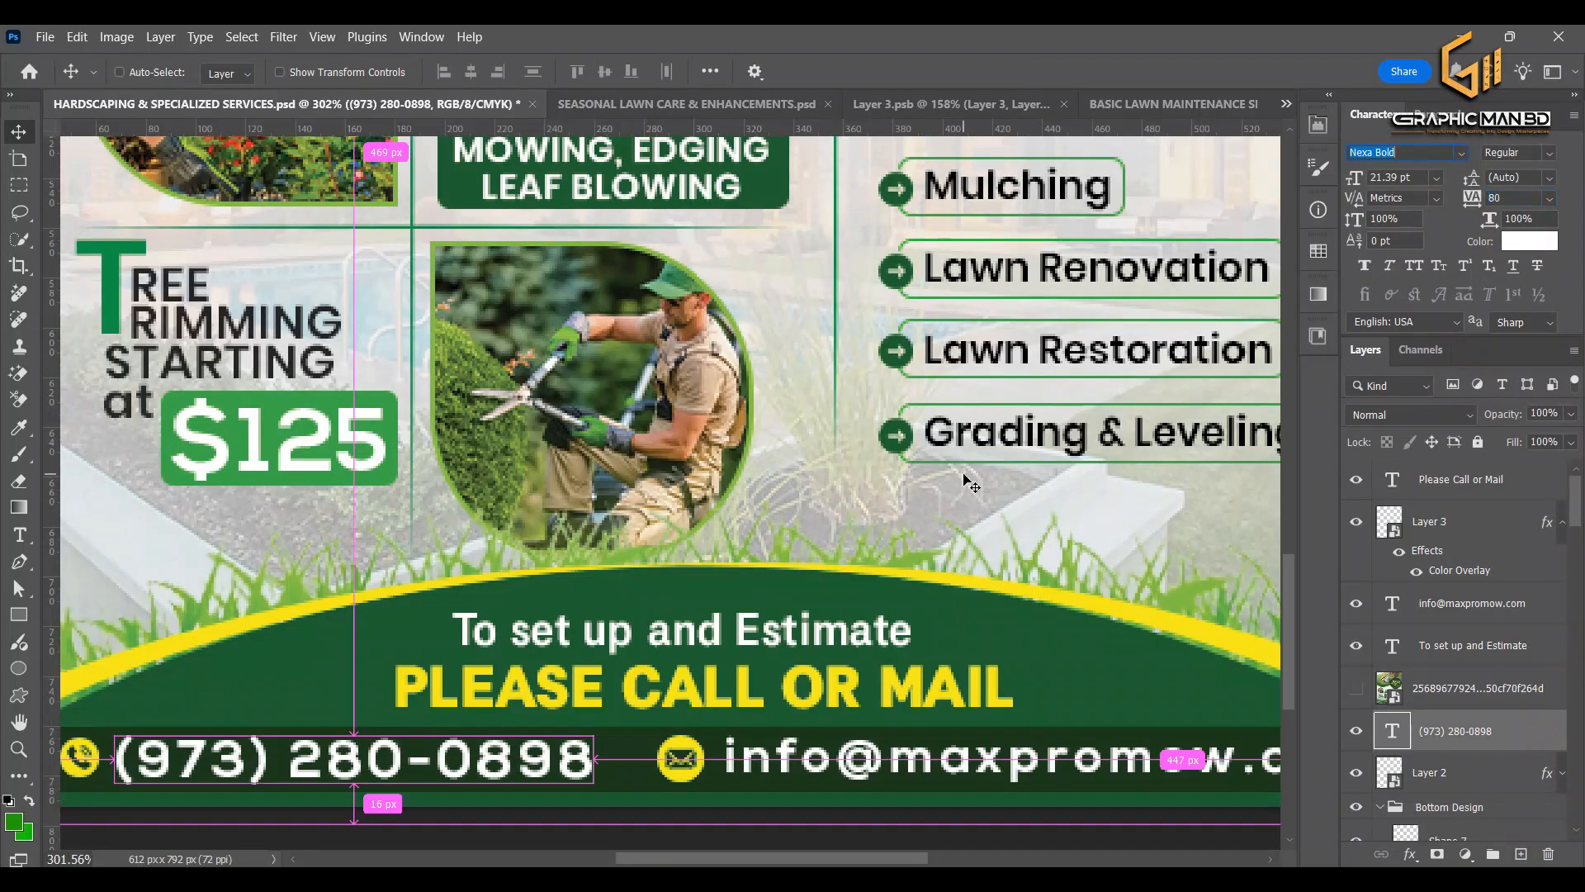
Group the footer's headline, phone and email text layers with both icon layers and name the group "contact"
{"action": "scroll", "coordinate": [966, 480], "scroll_direction": "down", "scroll_amount": 5}
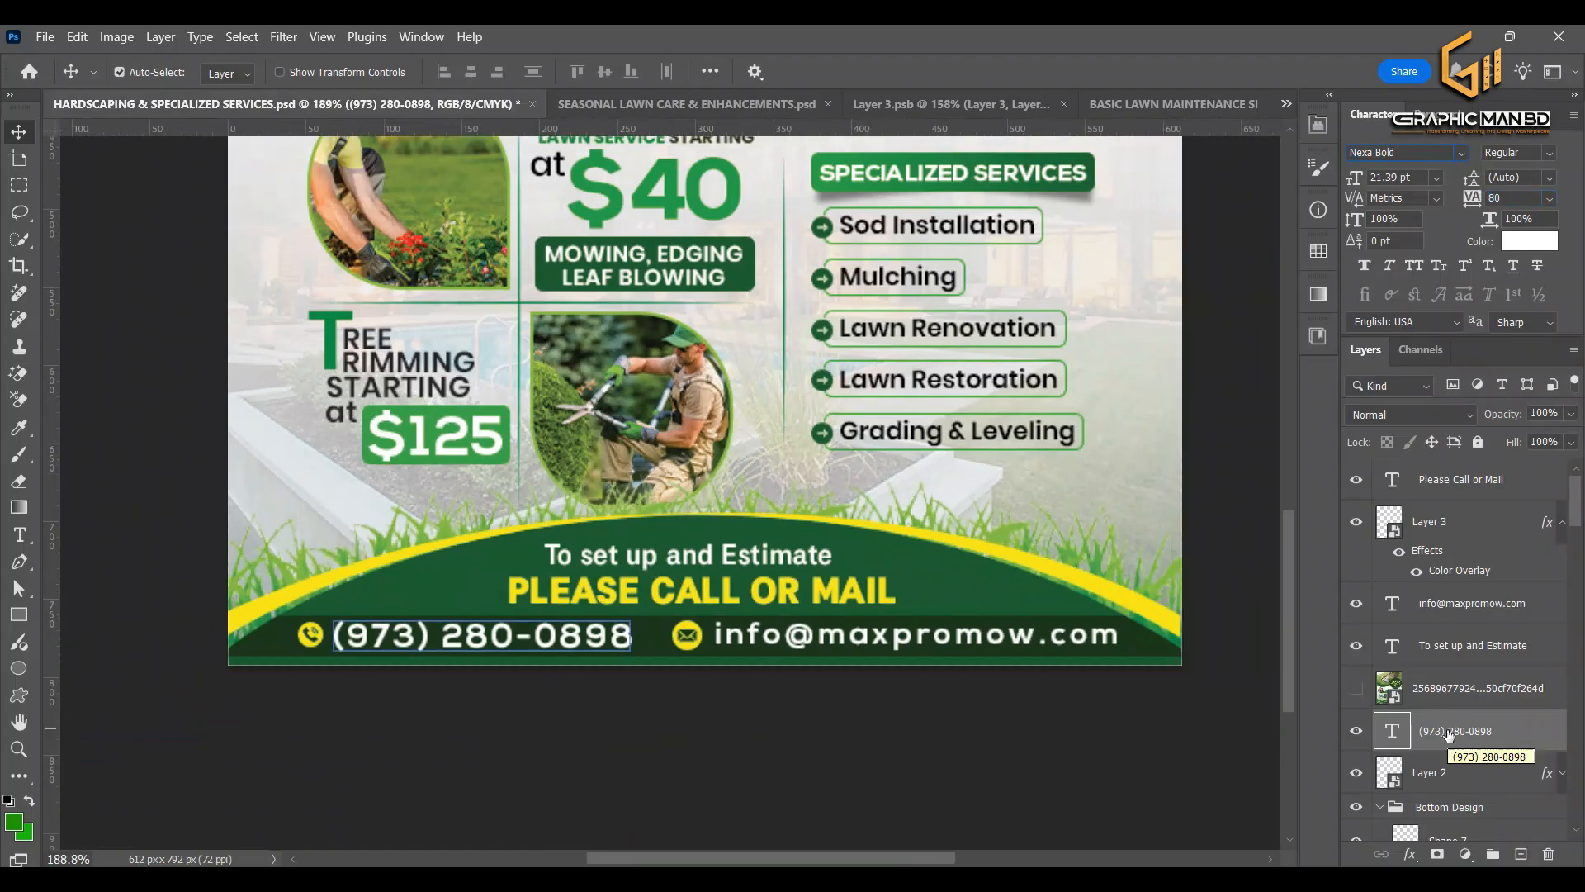
{"action": "left_click", "coordinate": [1457, 645], "text": "ctrl"}
{"action": "left_click", "coordinate": [1458, 609], "text": "ctrl"}
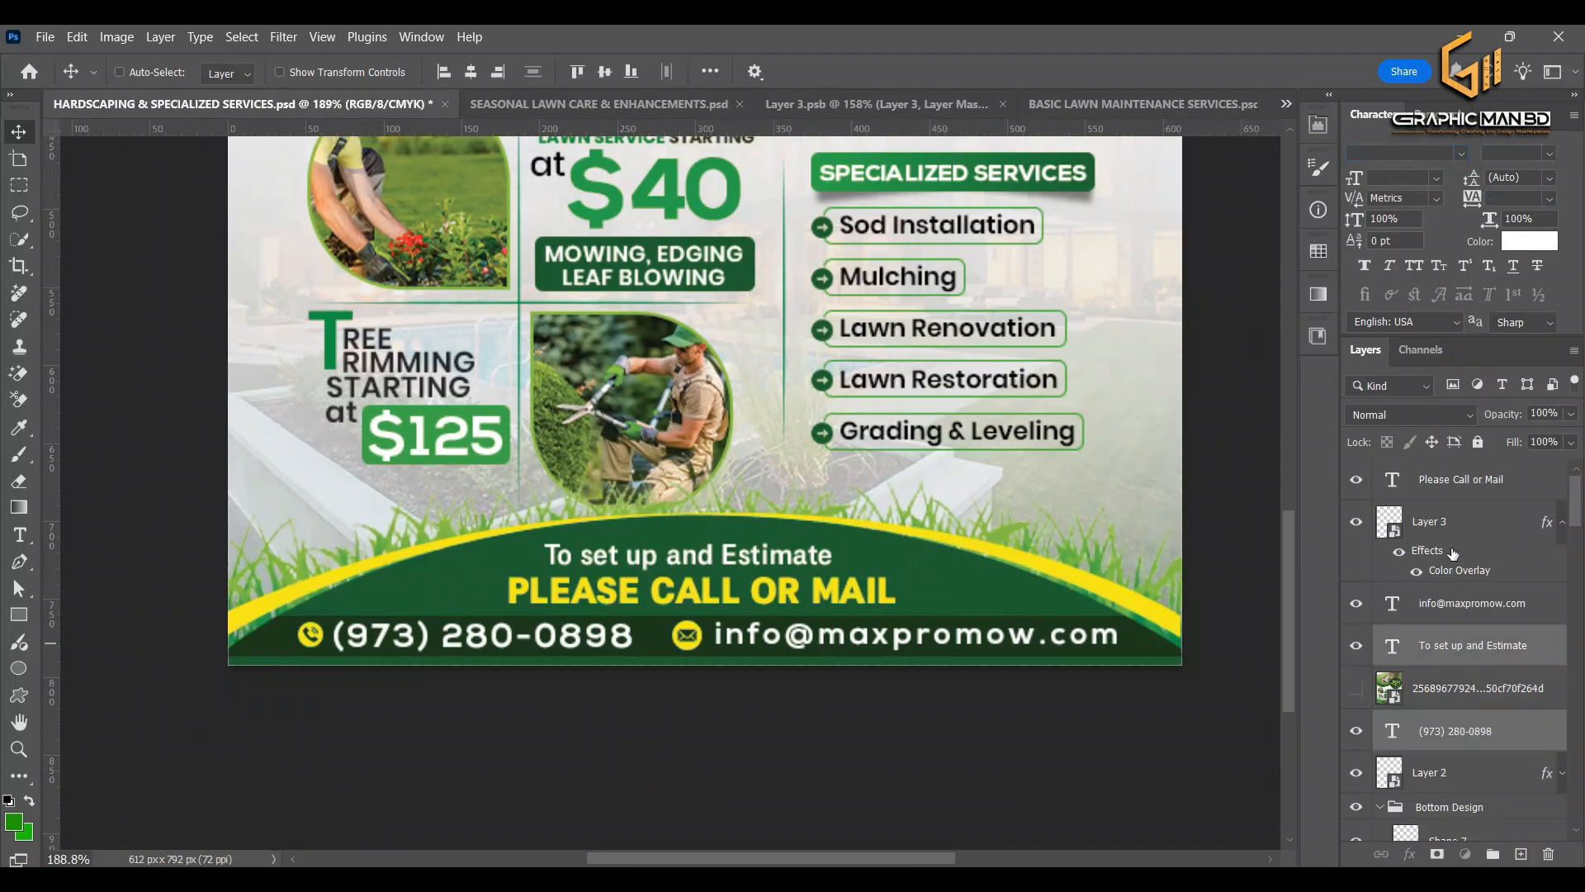
{"action": "left_click", "coordinate": [1469, 481], "text": "ctrl"}
{"action": "left_click", "coordinate": [1486, 772], "text": "ctrl"}
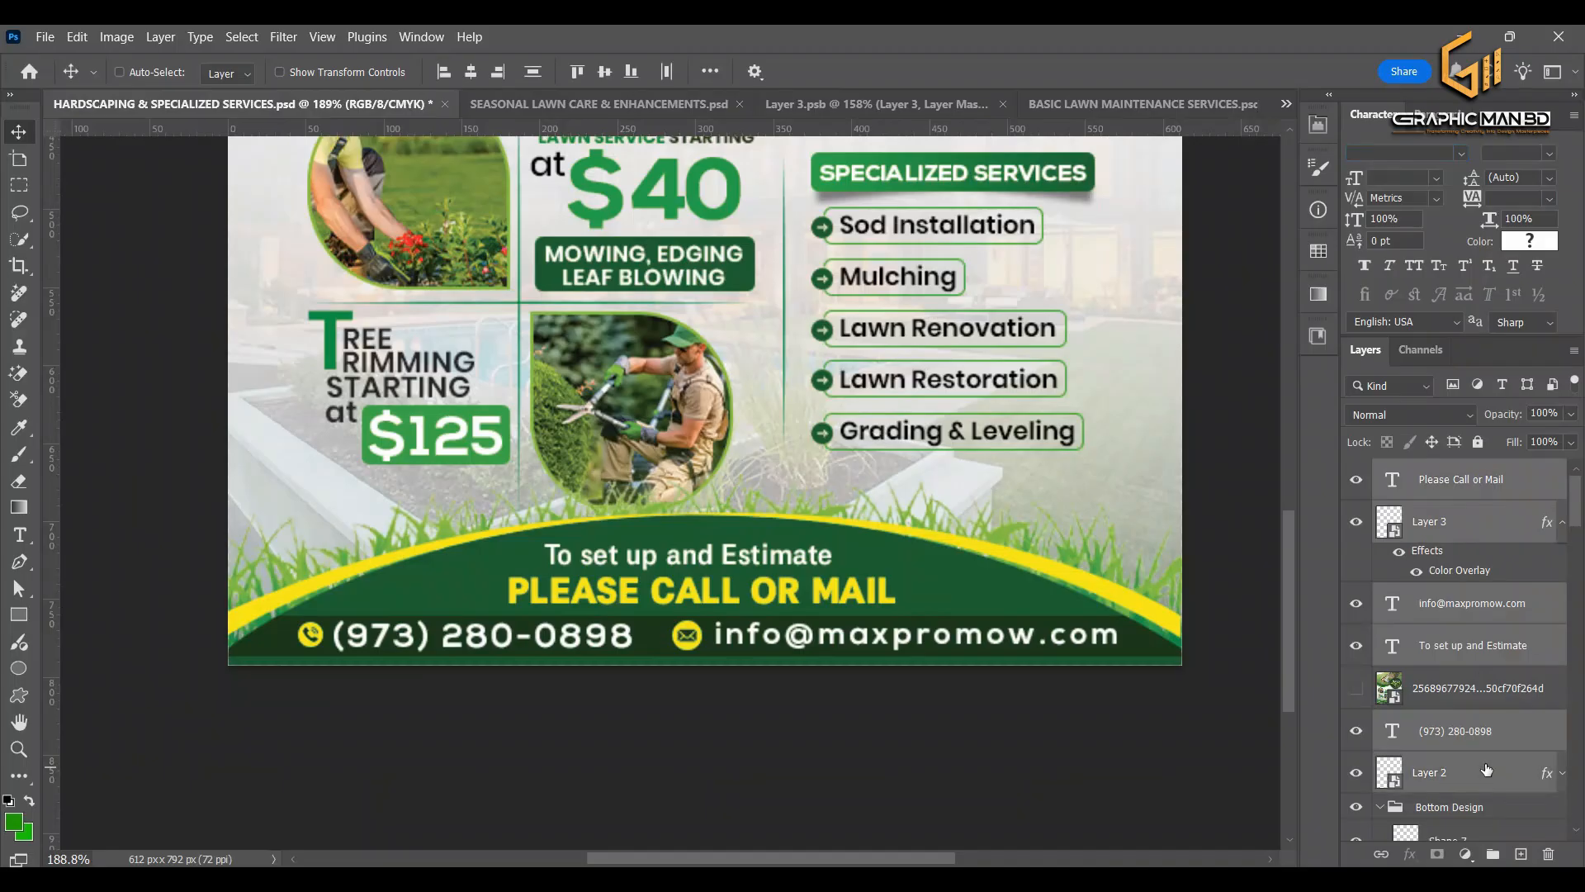
{"action": "key", "text": "ctrl+g"}
{"action": "double_click", "coordinate": [1426, 473]}
{"action": "type", "text": "c"}
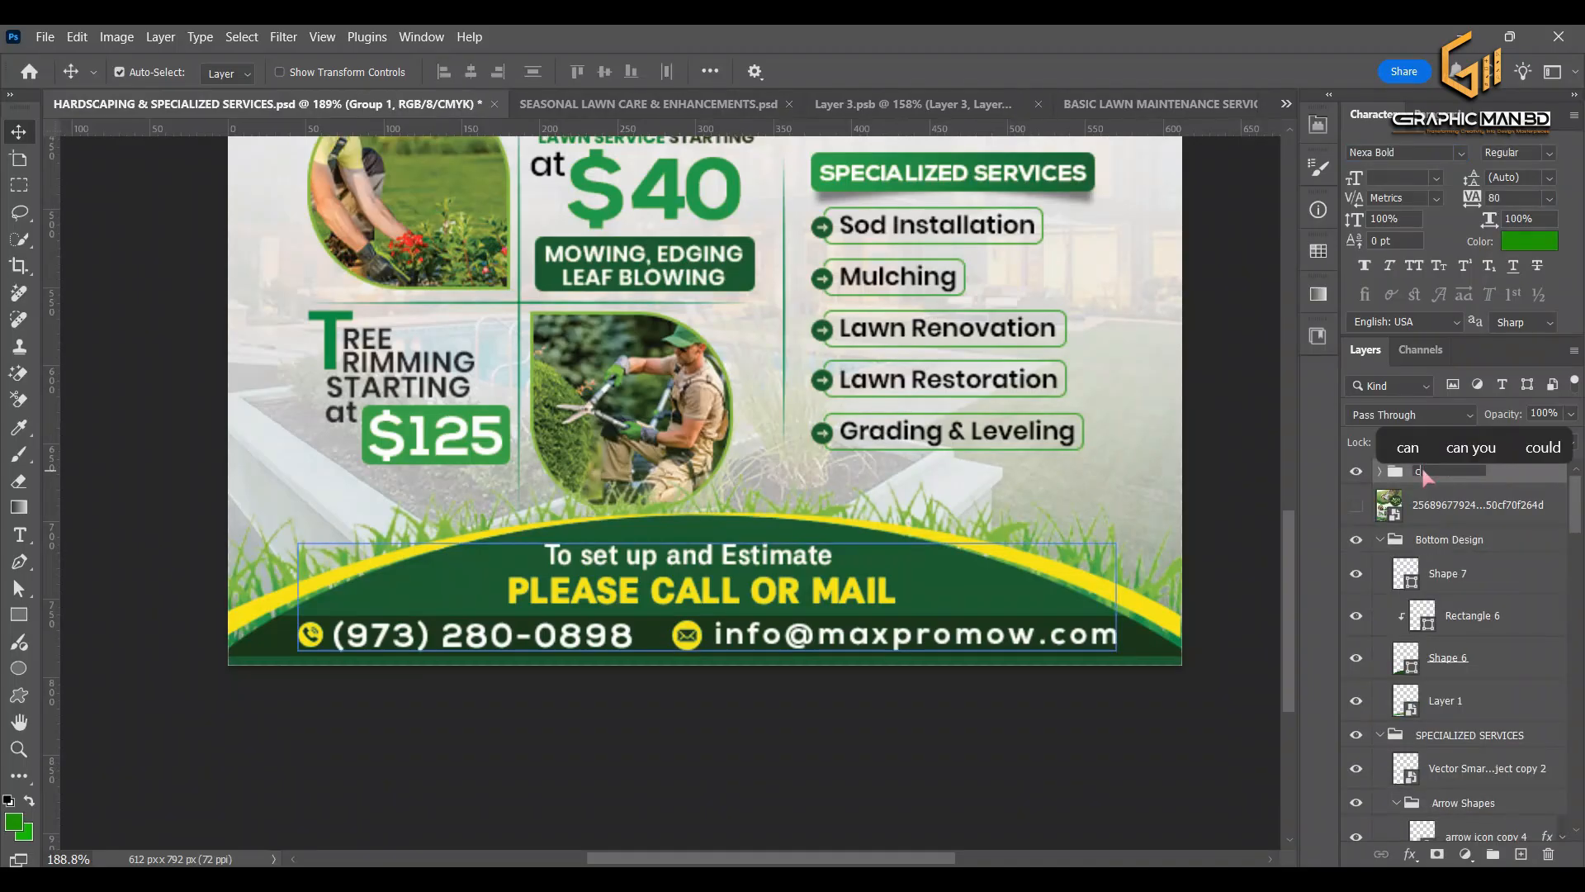
{"action": "type", "text": "ontact"}
{"action": "key", "text": "Return"}
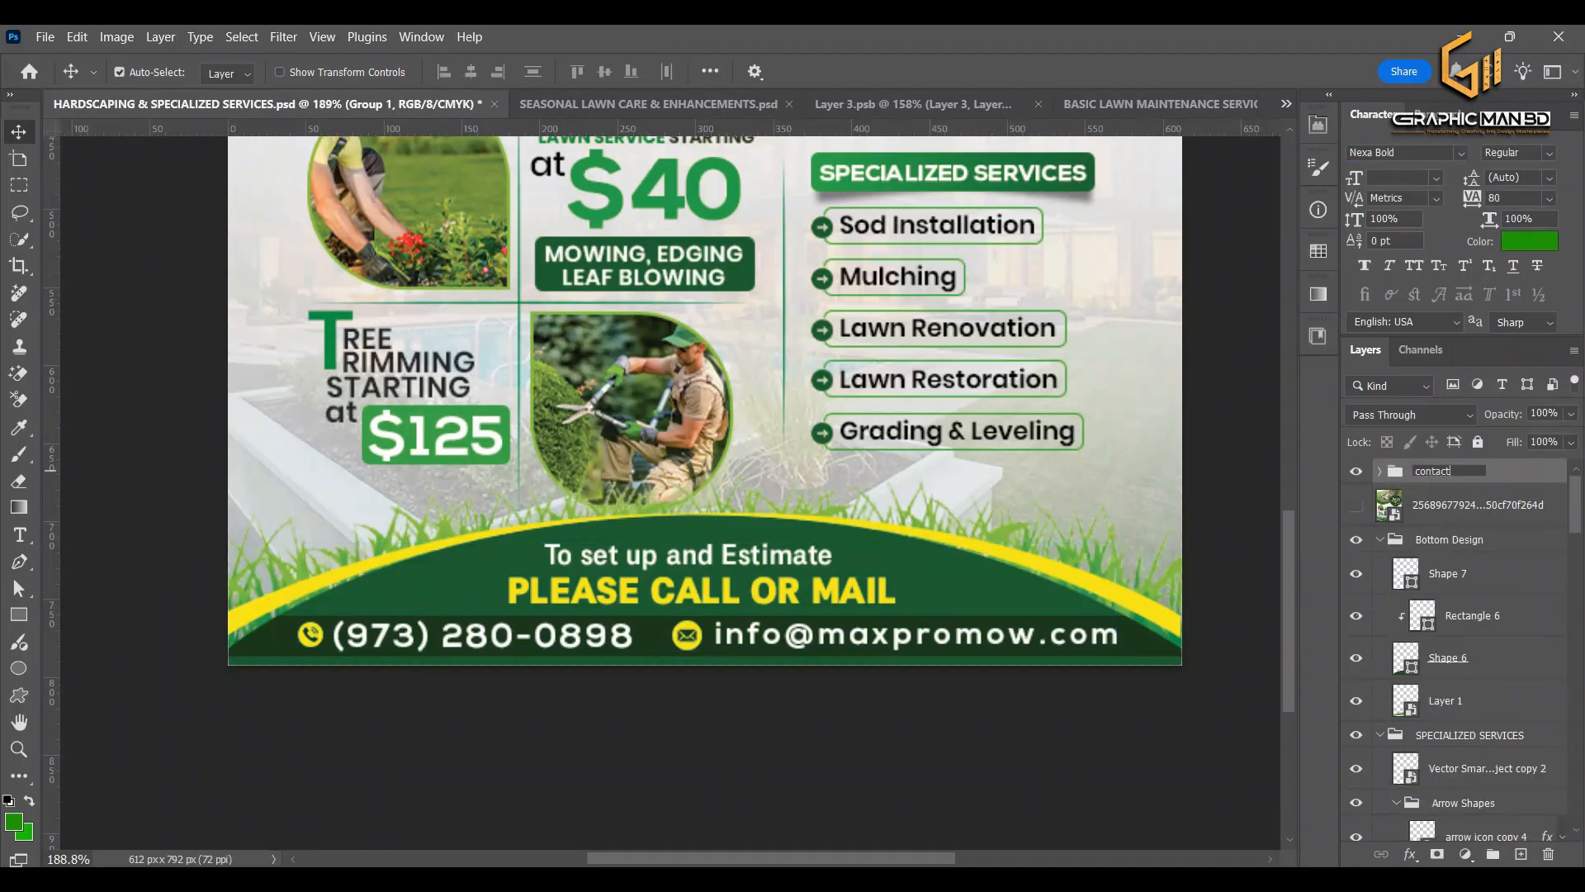
Inside the contact group, move the "To set up and Estimate" layer above "Please Call or Mail"
{"action": "key", "text": "ctrl+t"}
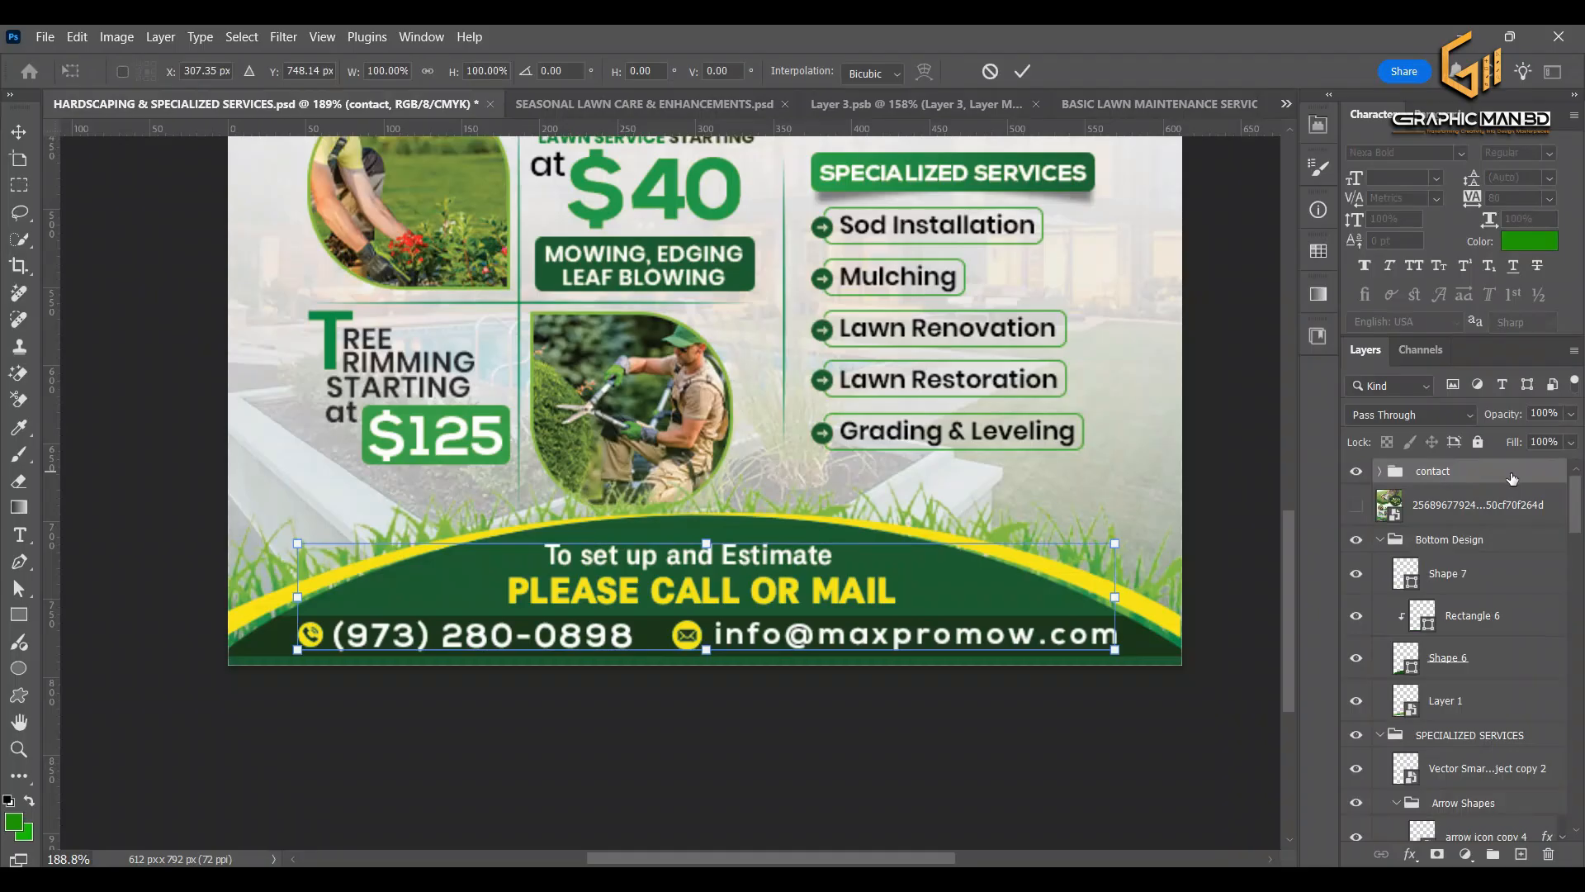
{"action": "left_click", "coordinate": [1380, 472]}
{"action": "left_click", "coordinate": [1472, 507]}
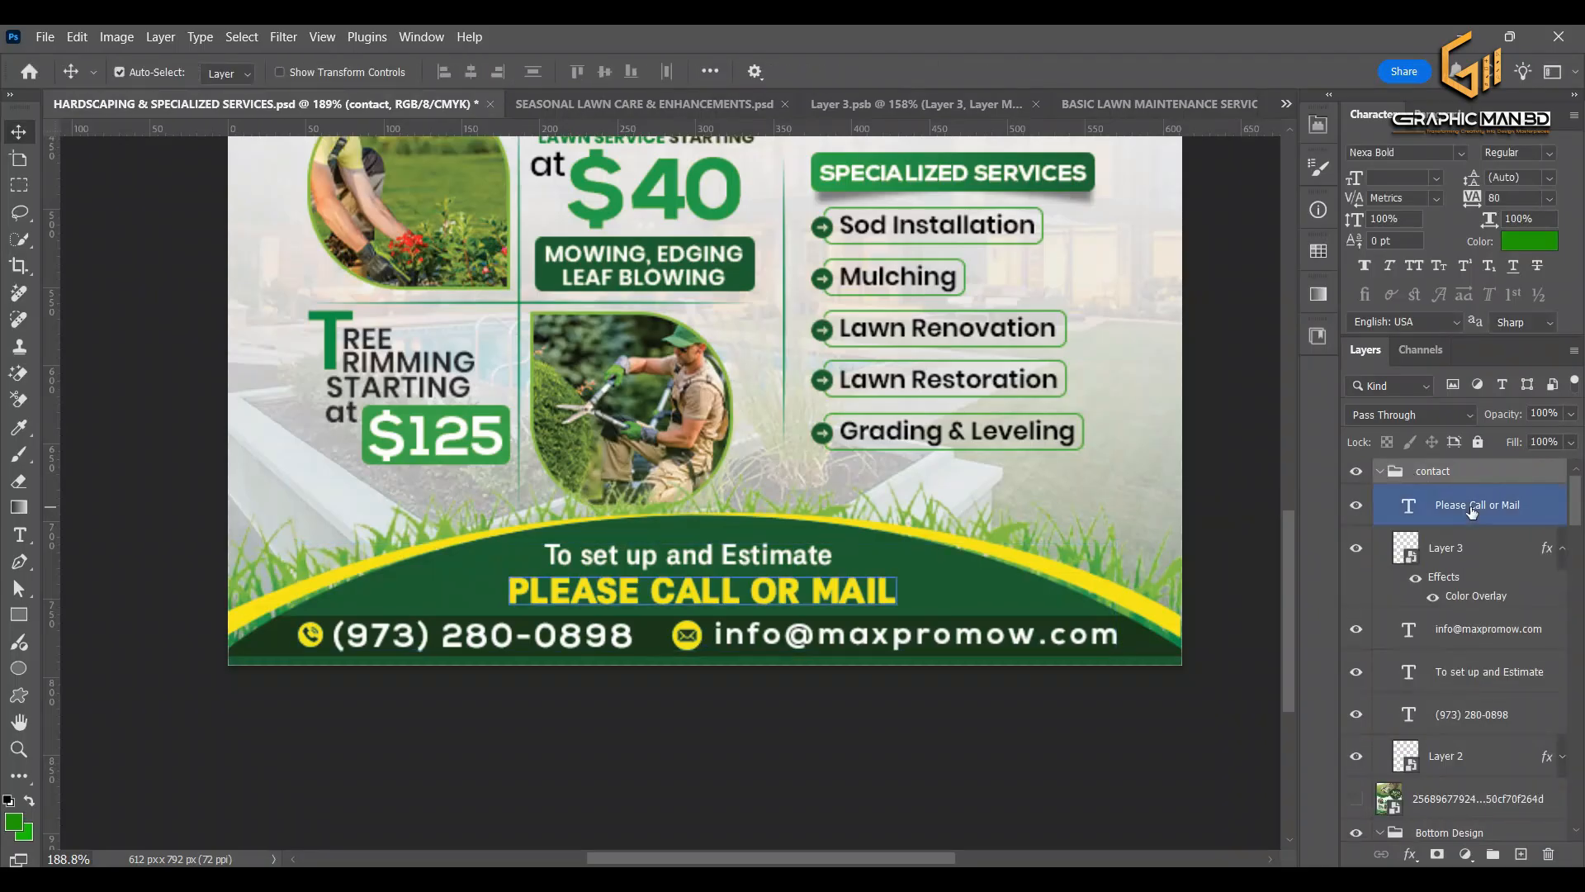
{"action": "left_click", "coordinate": [1563, 549]}
{"action": "left_click", "coordinate": [1482, 673]}
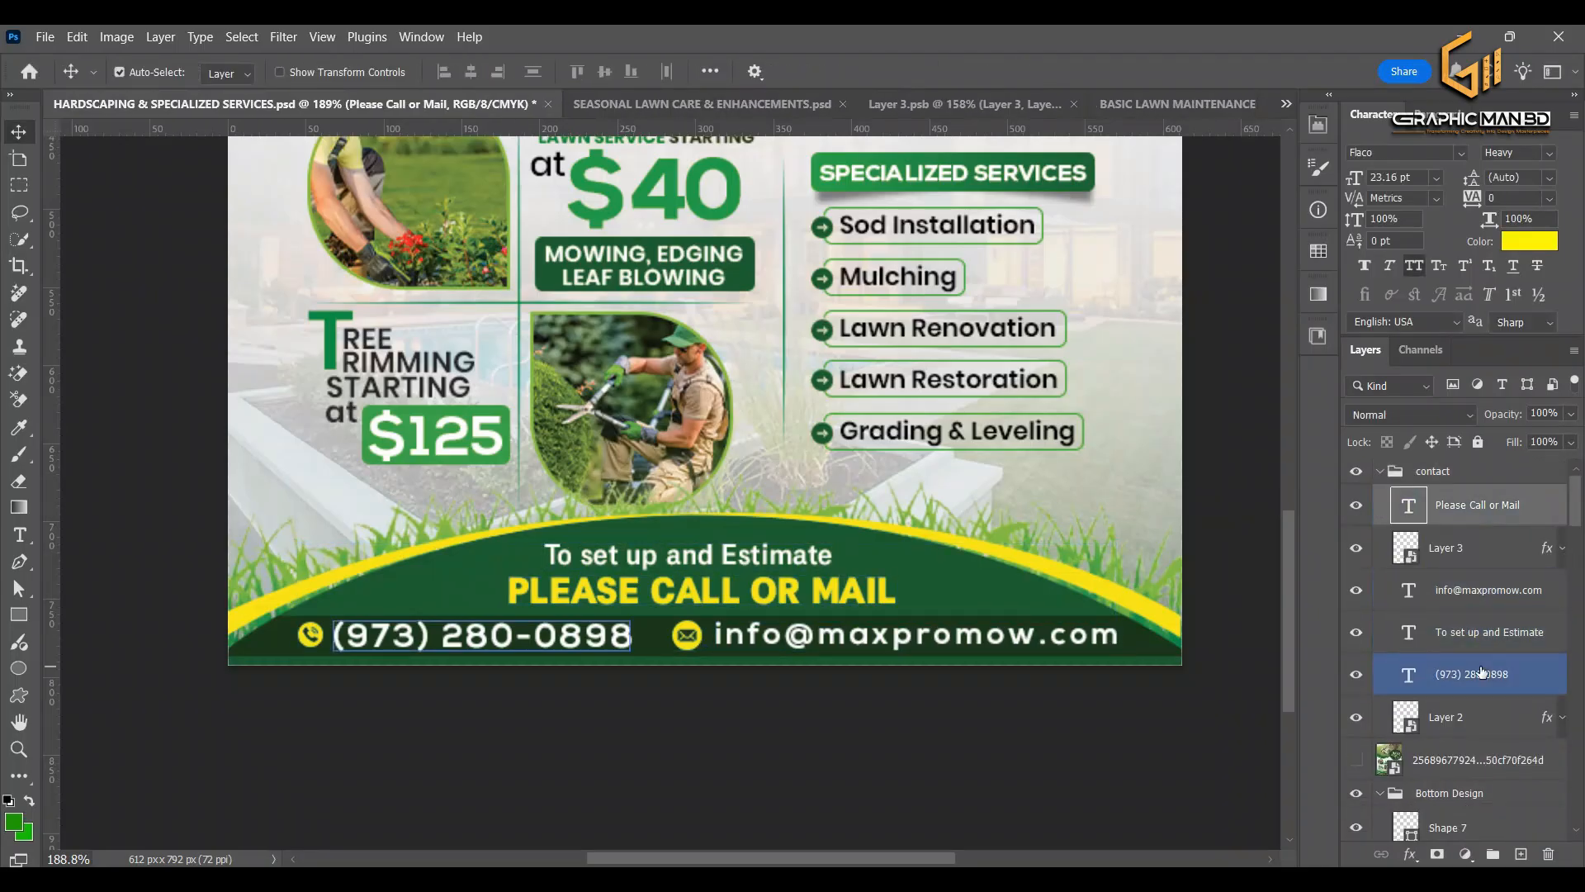
{"action": "left_click", "coordinate": [1486, 632]}
{"action": "left_click", "coordinate": [1490, 591]}
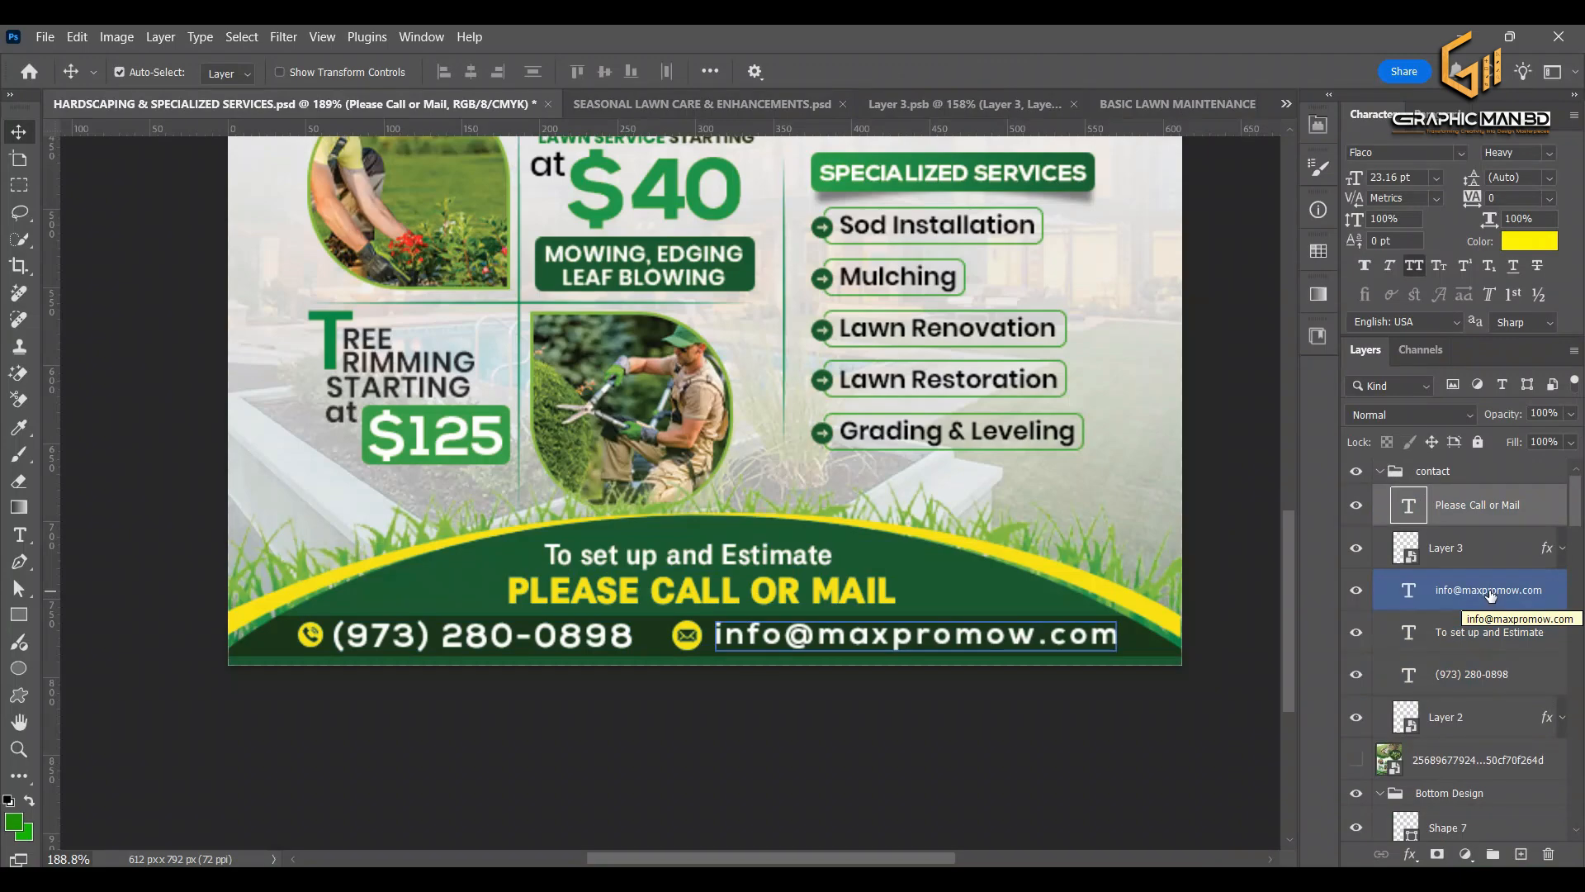
{"action": "left_click", "coordinate": [1489, 551]}
{"action": "left_click", "coordinate": [1489, 593]}
{"action": "left_click_drag", "start_coordinate": [1488, 633], "coordinate": [1471, 500]}
Nudge the phone number, email and both icons together slightly right, centred at about X 308.5 px
{"action": "left_click", "coordinate": [1478, 590]}
{"action": "left_click", "coordinate": [1492, 715], "text": "shift"}
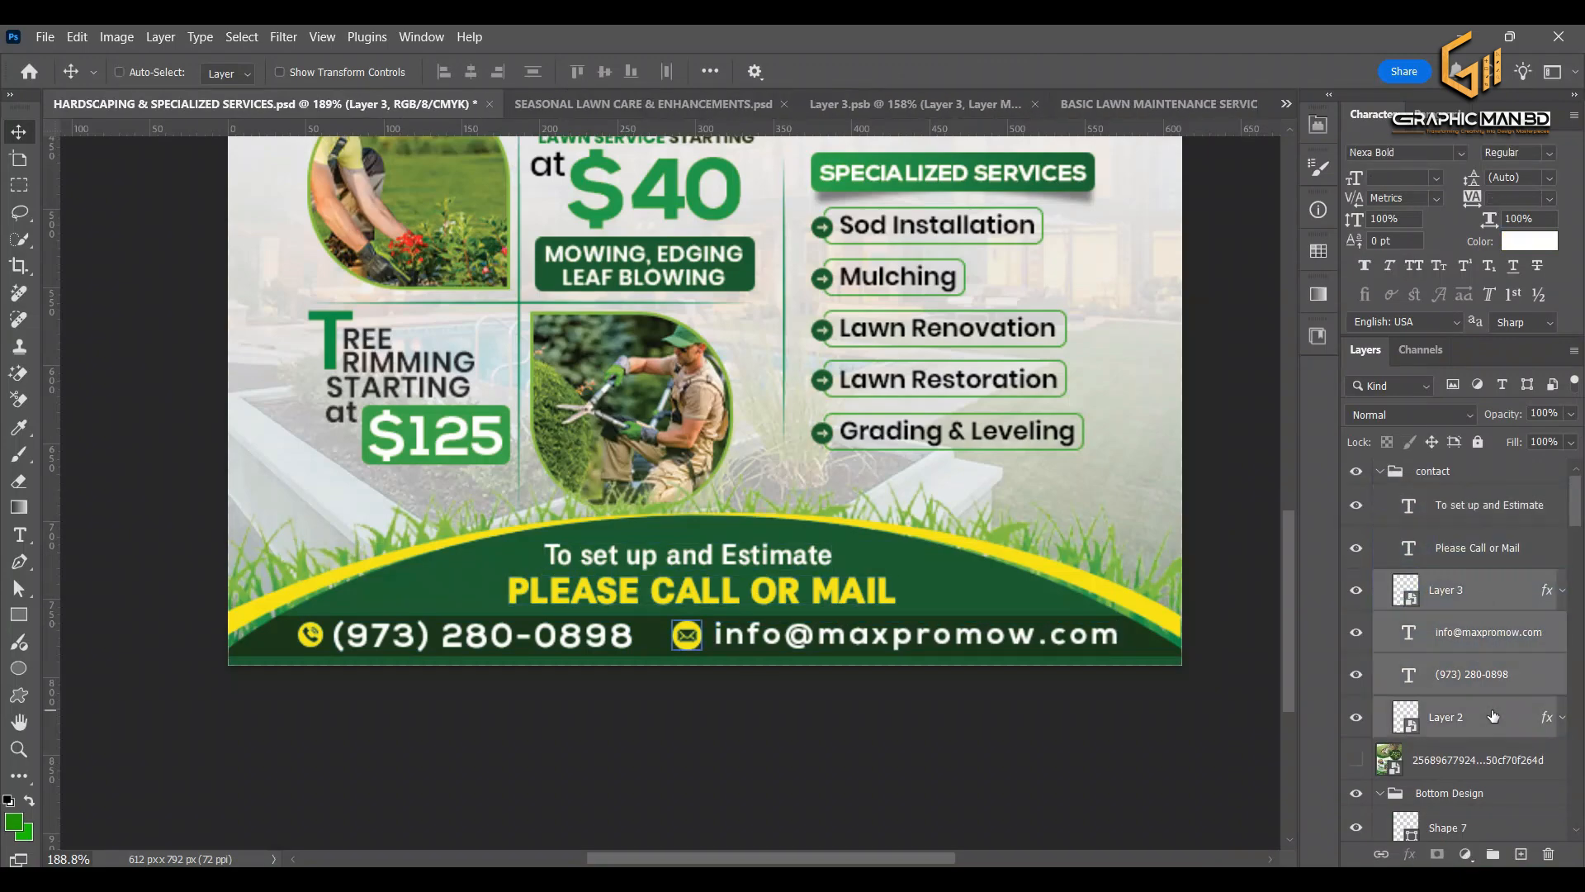
{"action": "key", "text": "ctrl+t"}
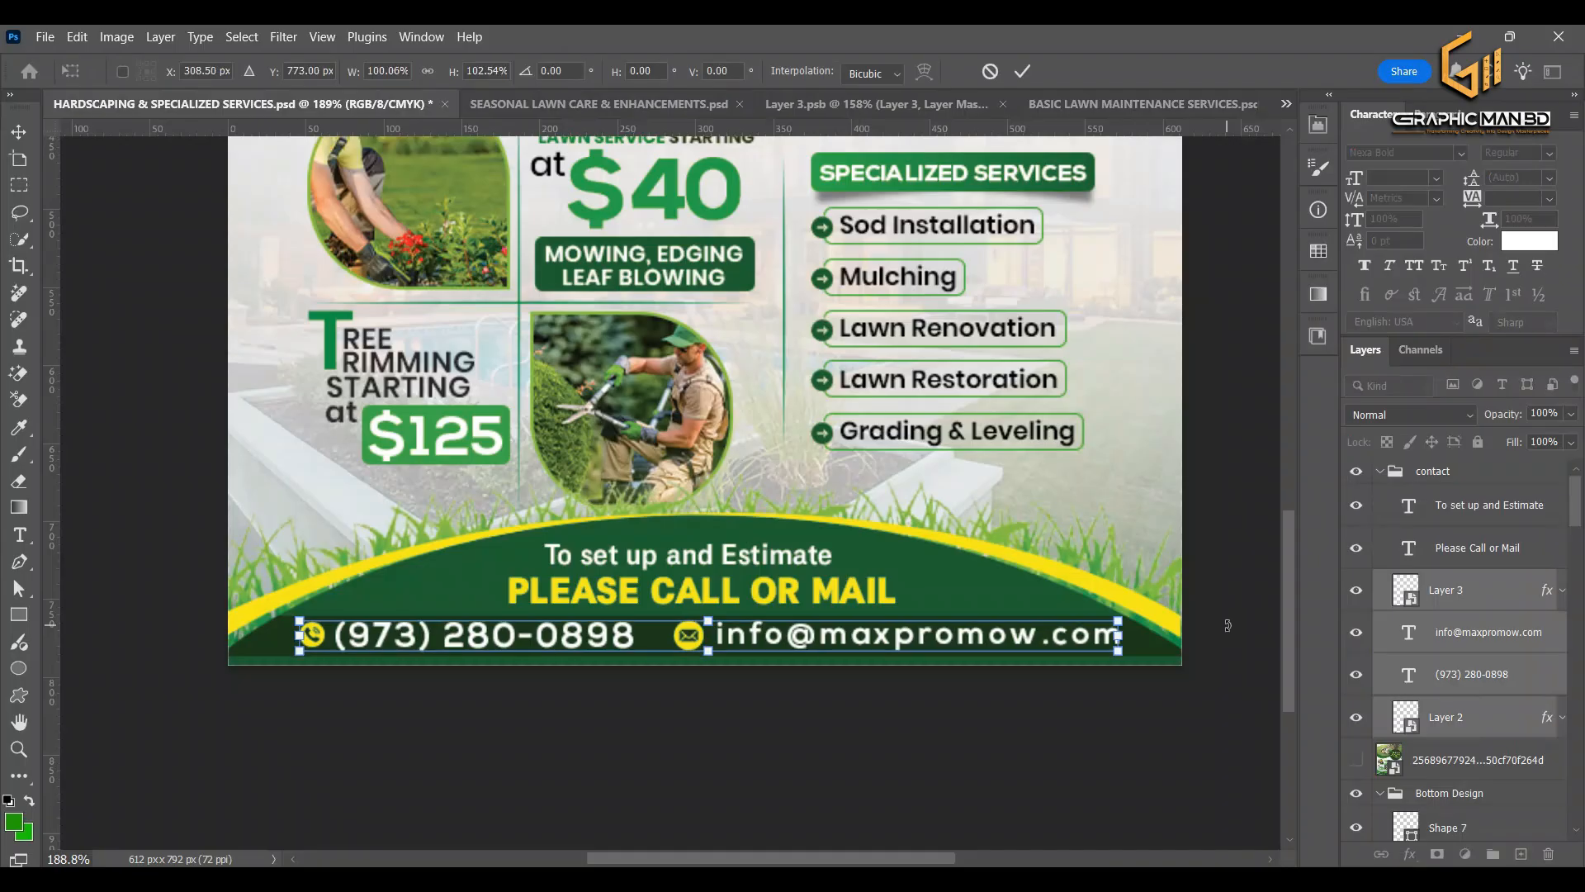
{"action": "key", "text": "Return"}
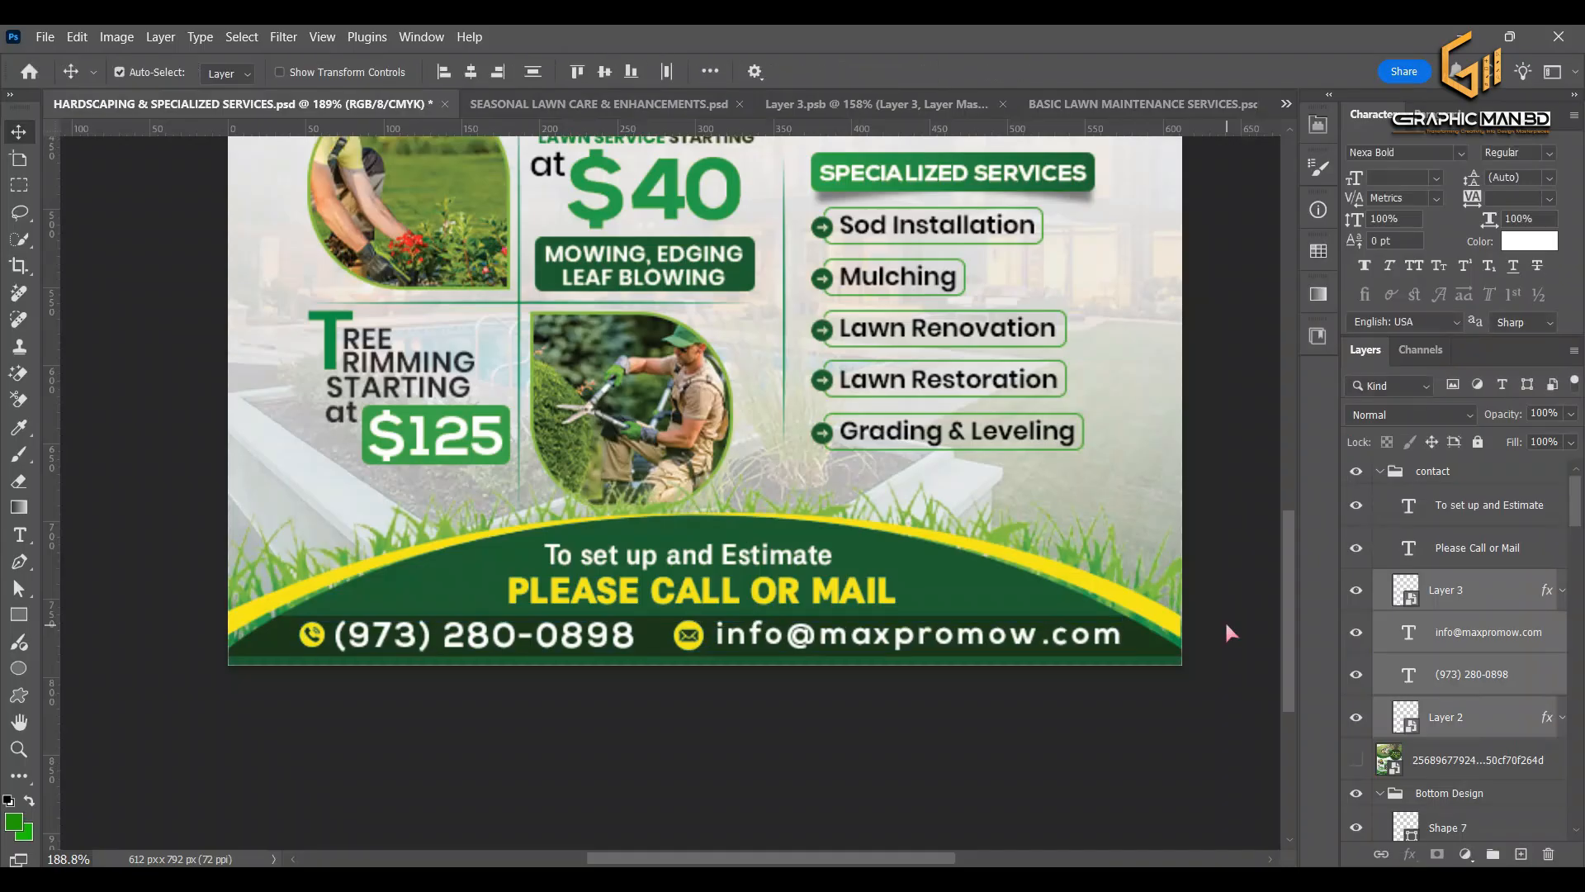
{"action": "scroll", "coordinate": [1057, 569], "scroll_direction": "up", "scroll_amount": 2}
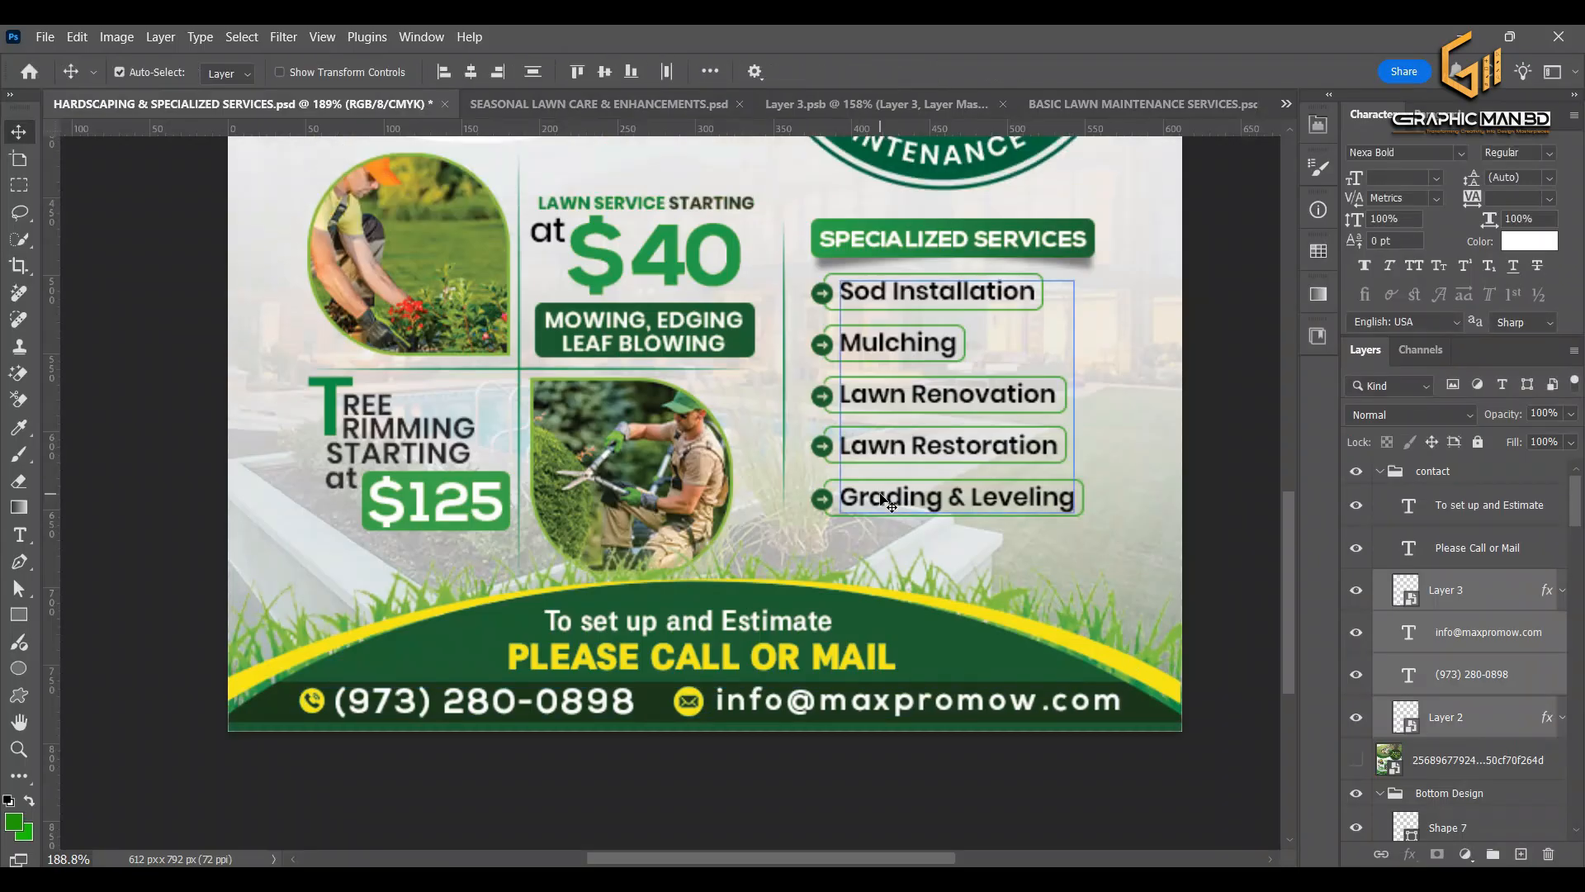
{"action": "scroll", "coordinate": [883, 501], "scroll_direction": "down", "scroll_amount": 3}
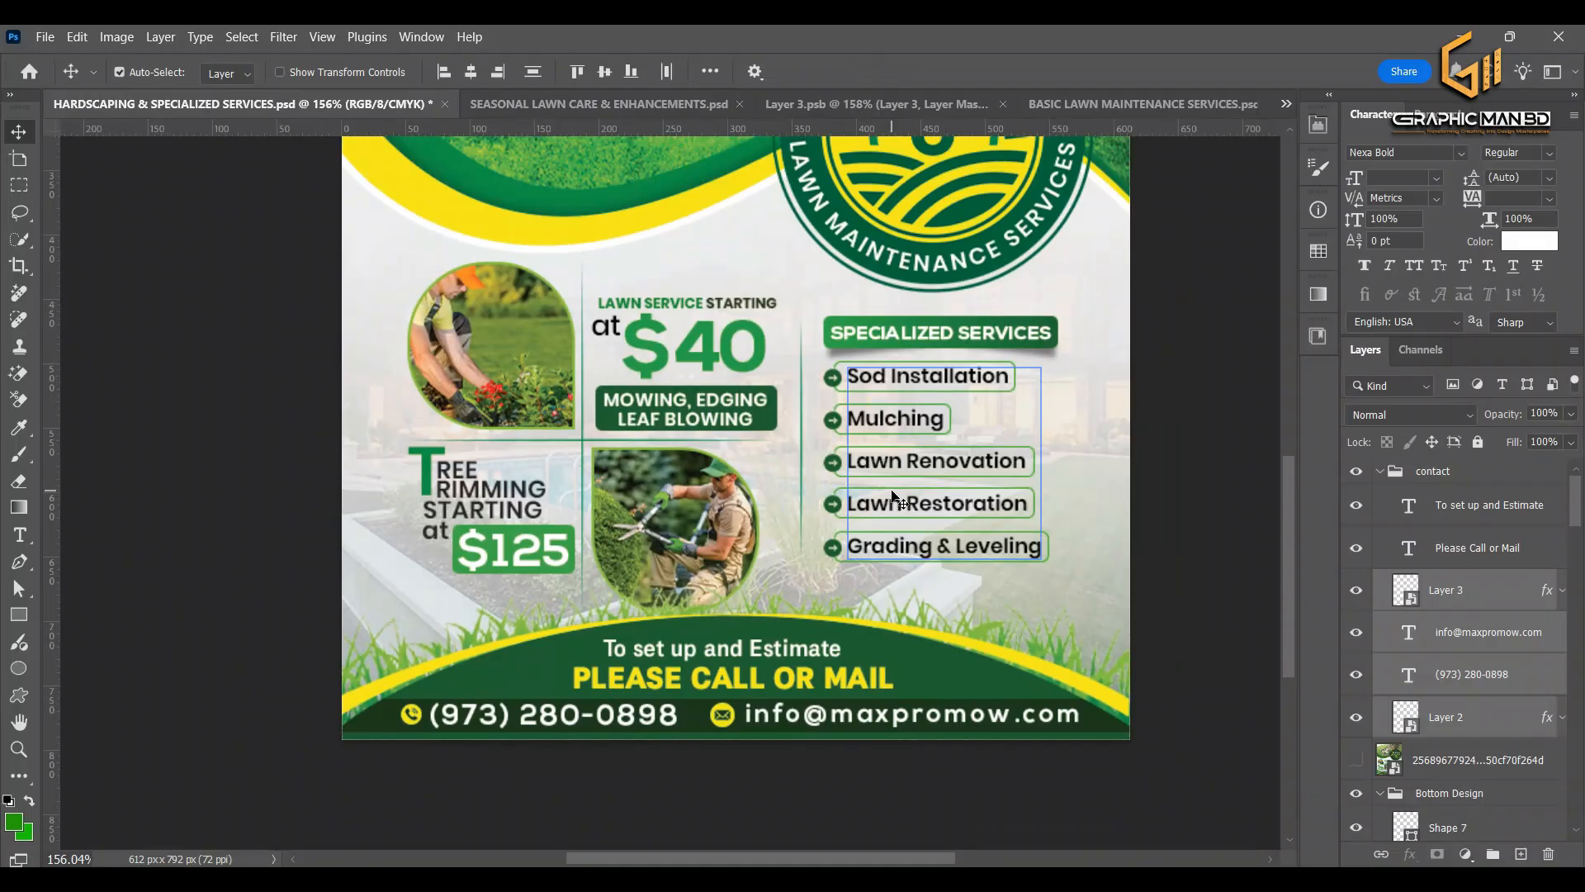
{"action": "scroll", "coordinate": [899, 494], "scroll_direction": "down", "scroll_amount": 2}
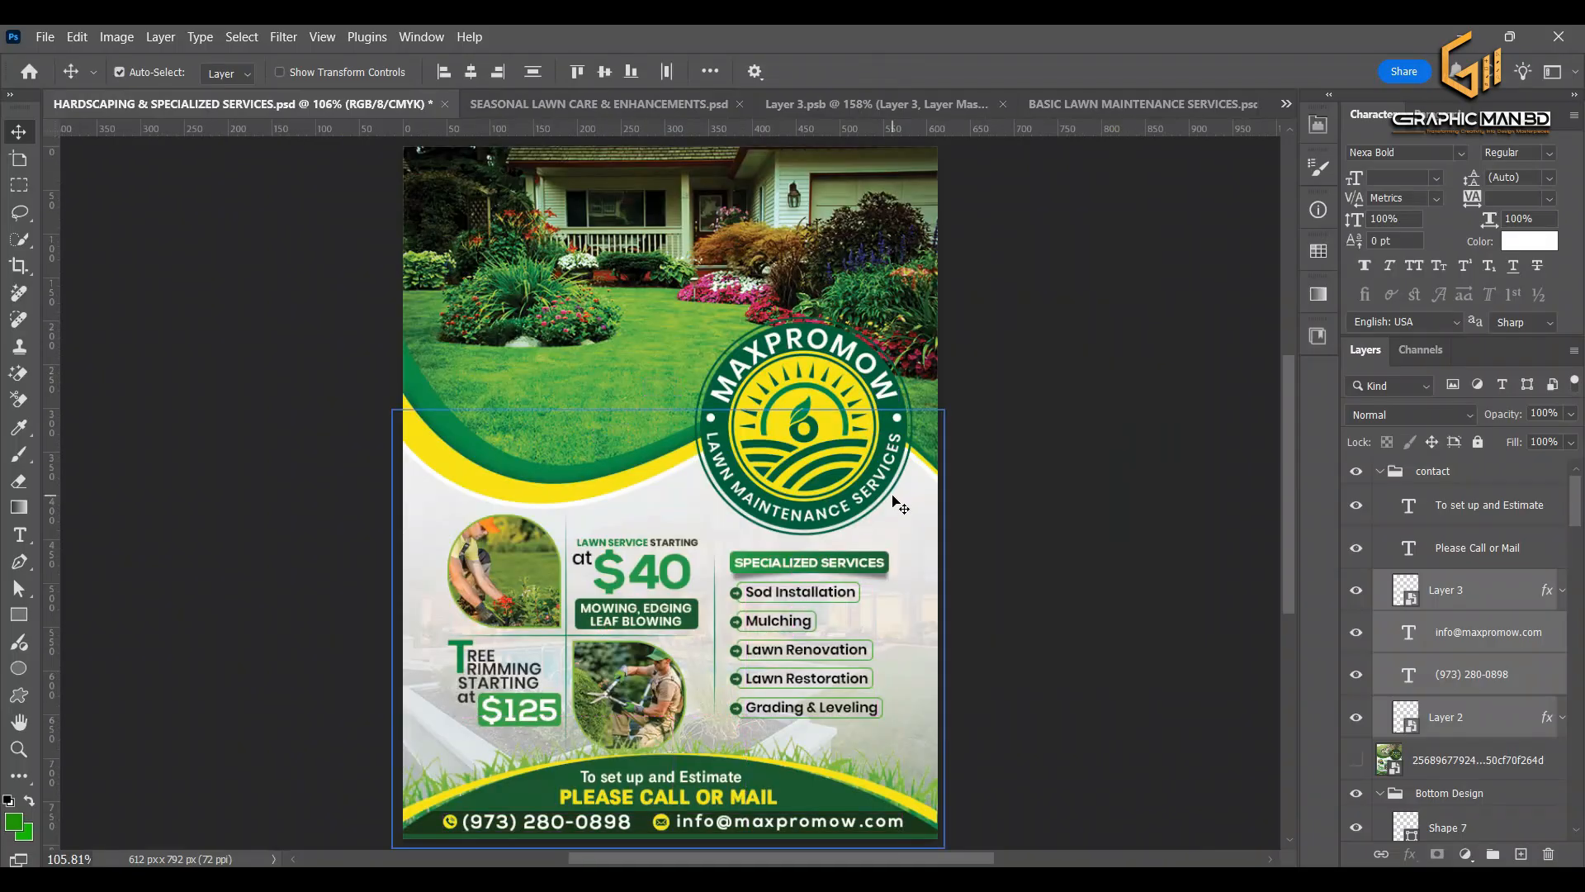